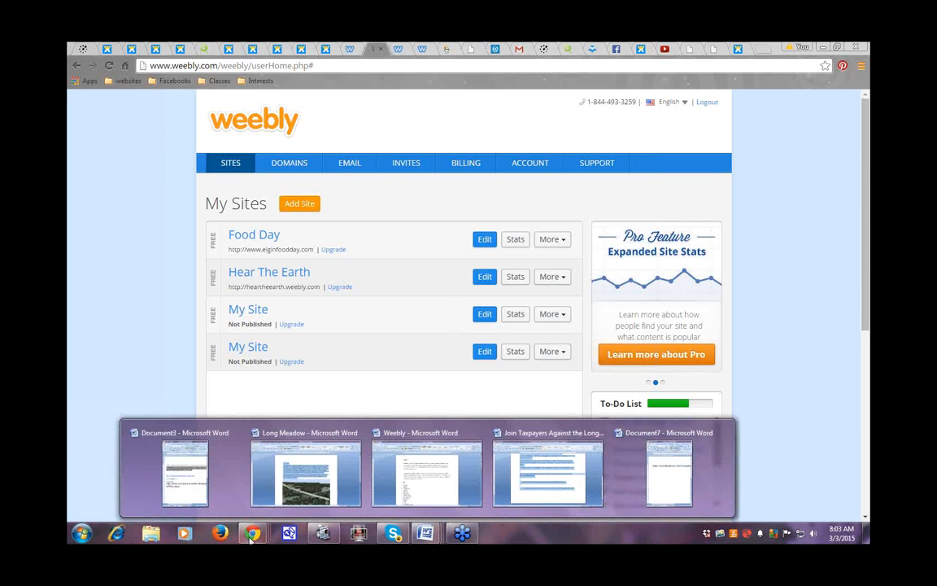
Step: Look over the Weebly pricing plans window, then close it
mouse_move(253, 533)
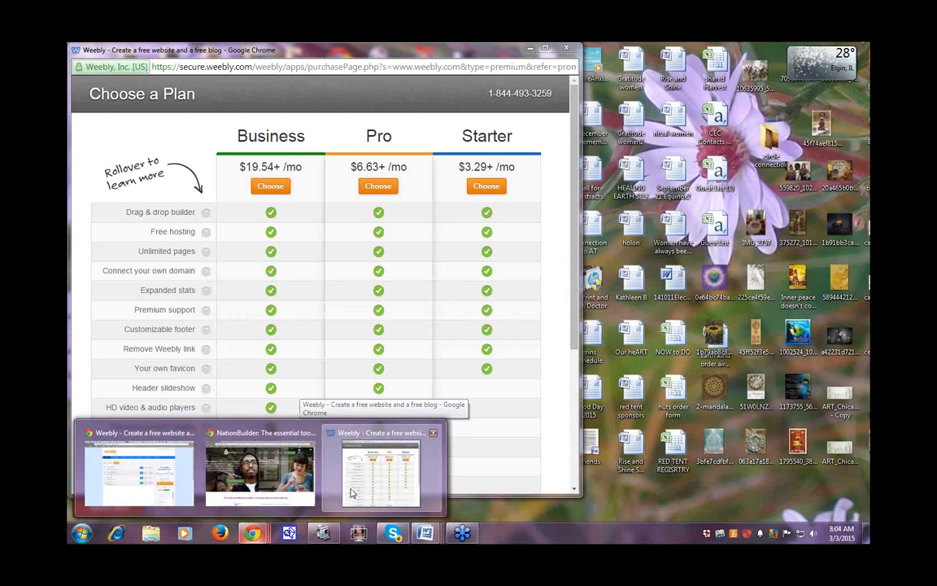
left_click(352, 493)
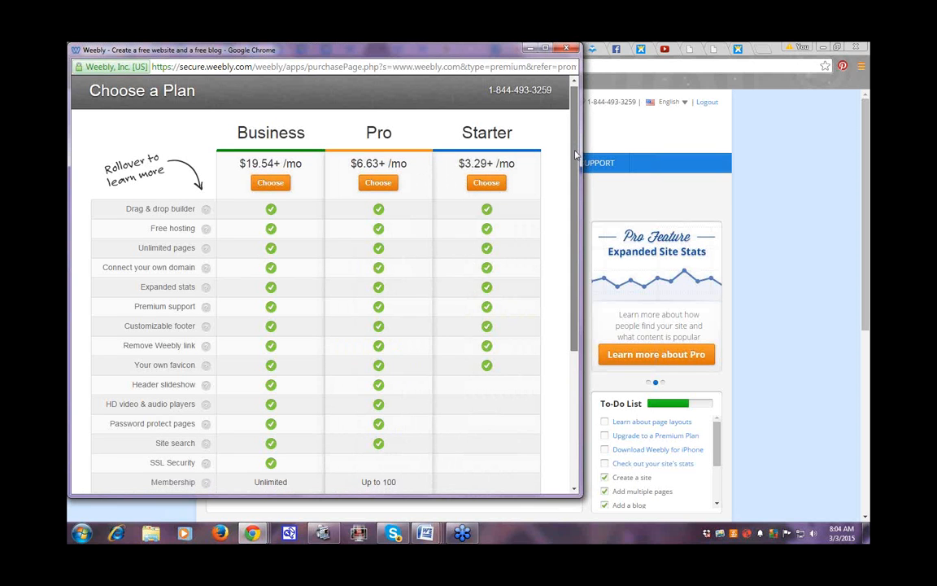
left_click_drag(574, 145, 577, 186)
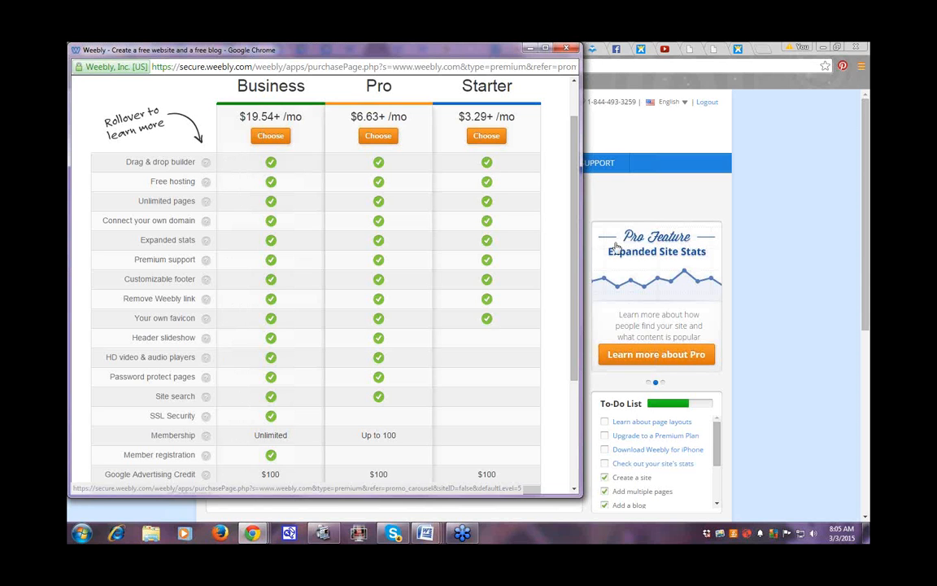
left_click_drag(575, 260, 577, 368)
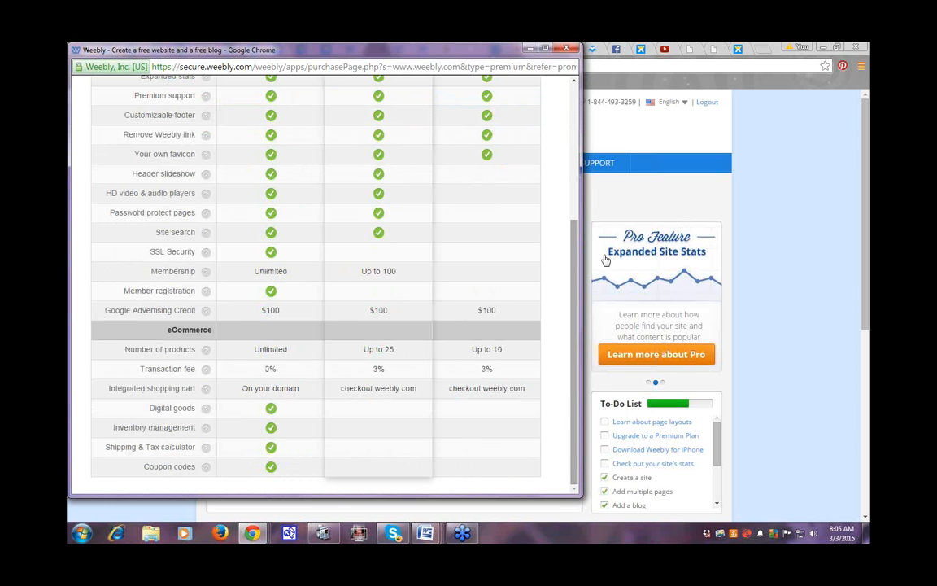
left_click(570, 48)
mouse_move(425, 532)
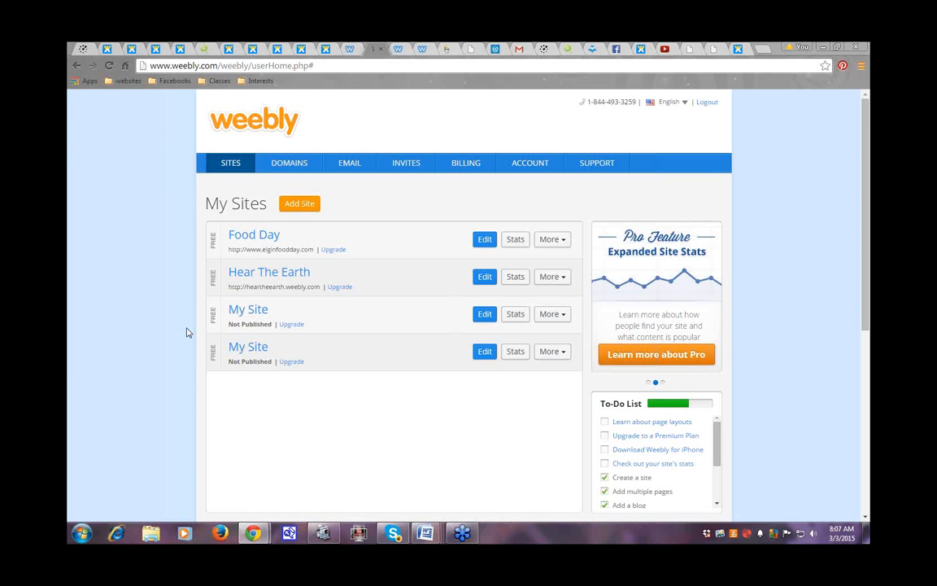
Step: Edit the unpublished My Site with a Site focus and open the theme styles list
left_click(484, 316)
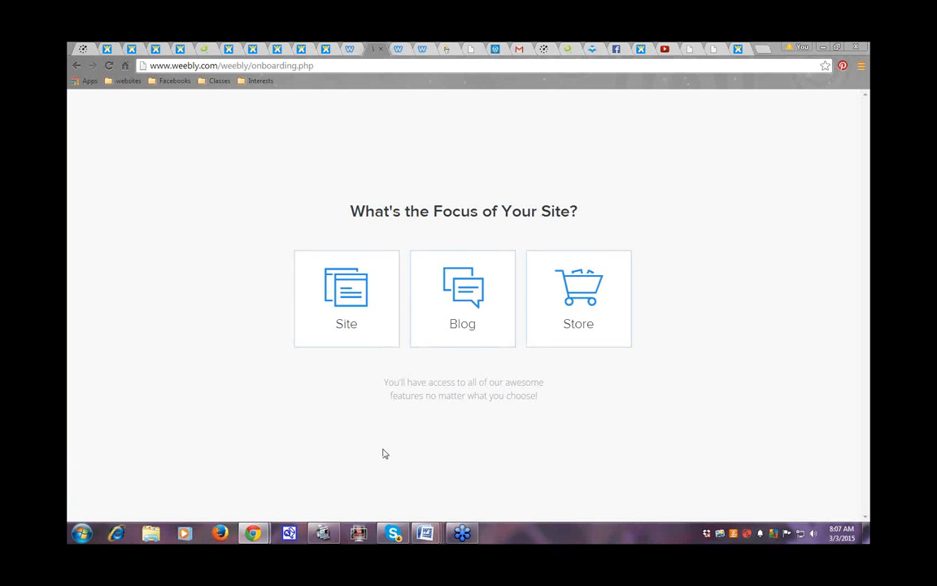
left_click(351, 302)
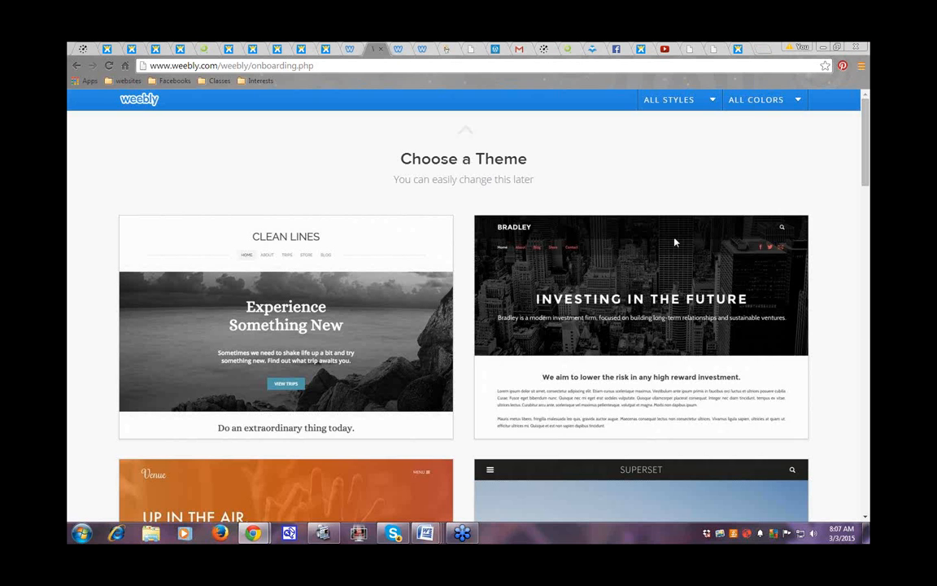
left_click(713, 102)
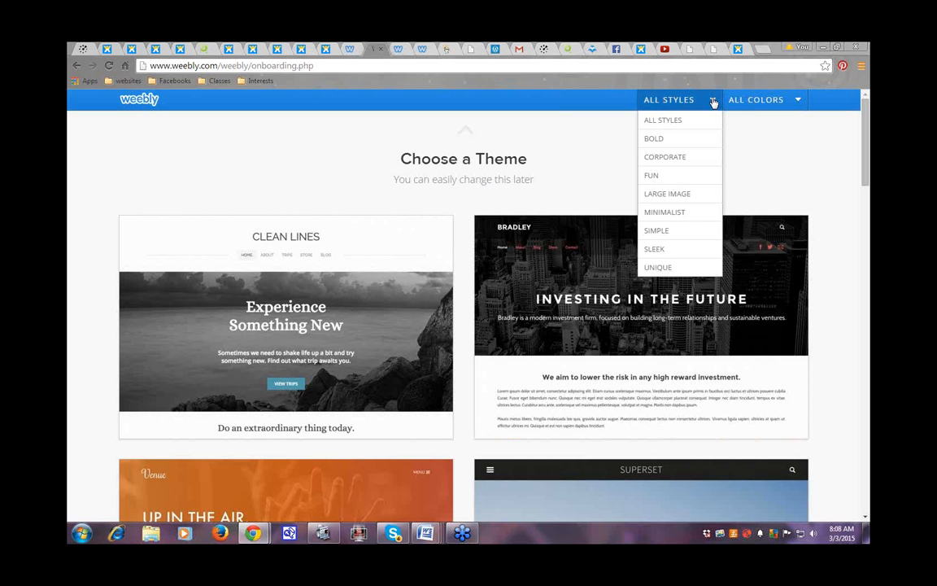
Step: Filter themes to UNIQUE and browse previews such as Purple Haze, Squared, Open and Dusk
left_click(665, 270)
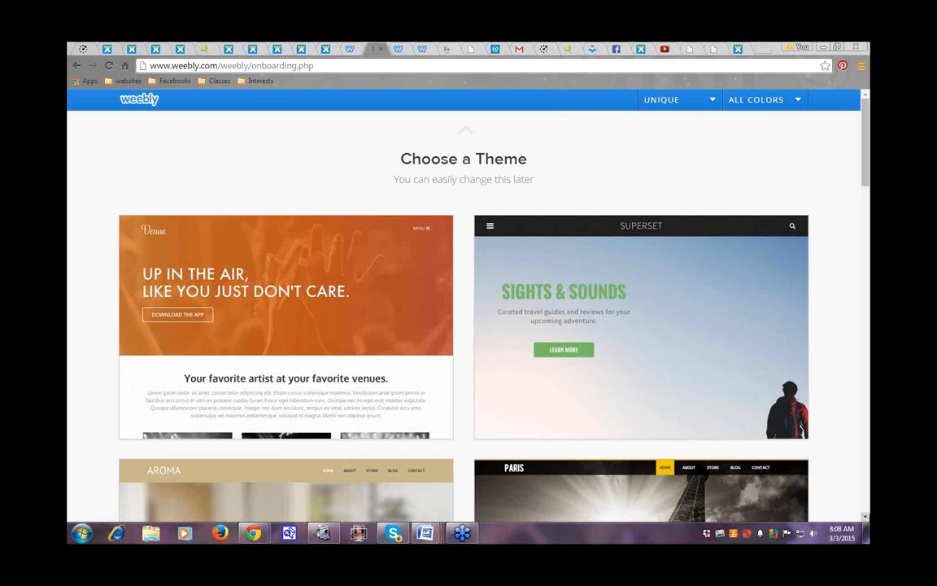
left_click(866, 517)
left_click(865, 517)
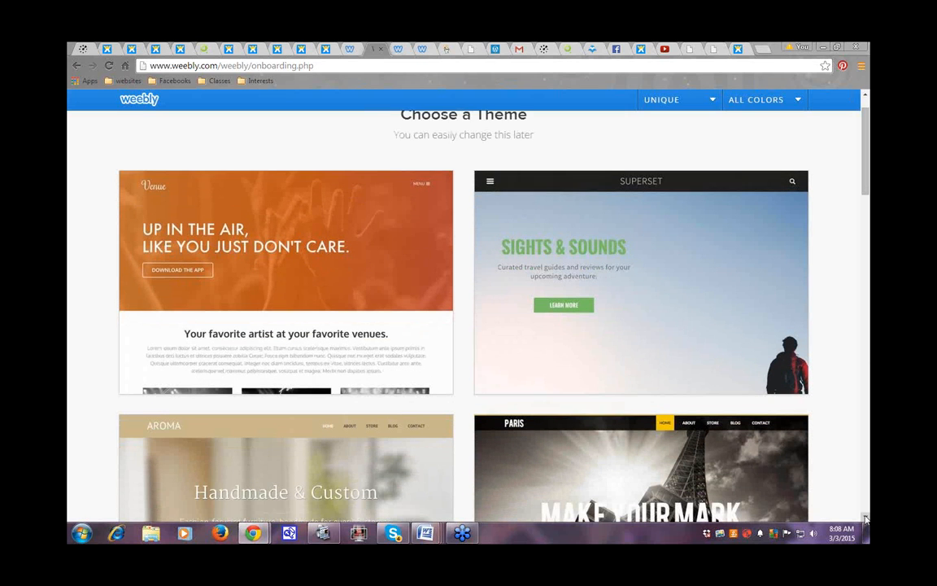
left_click(866, 517)
left_click(865, 517)
left_click(866, 517)
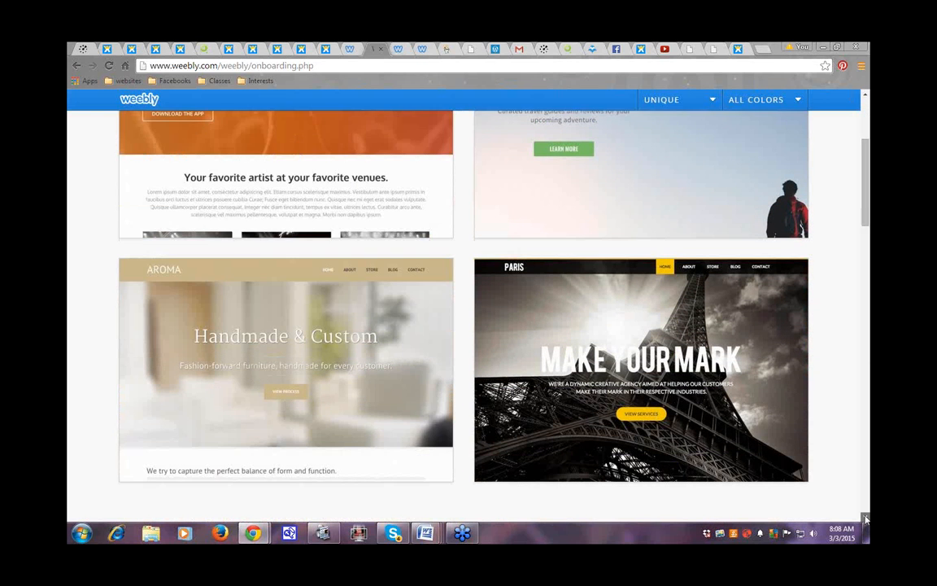
left_click(865, 517)
left_click(865, 517)
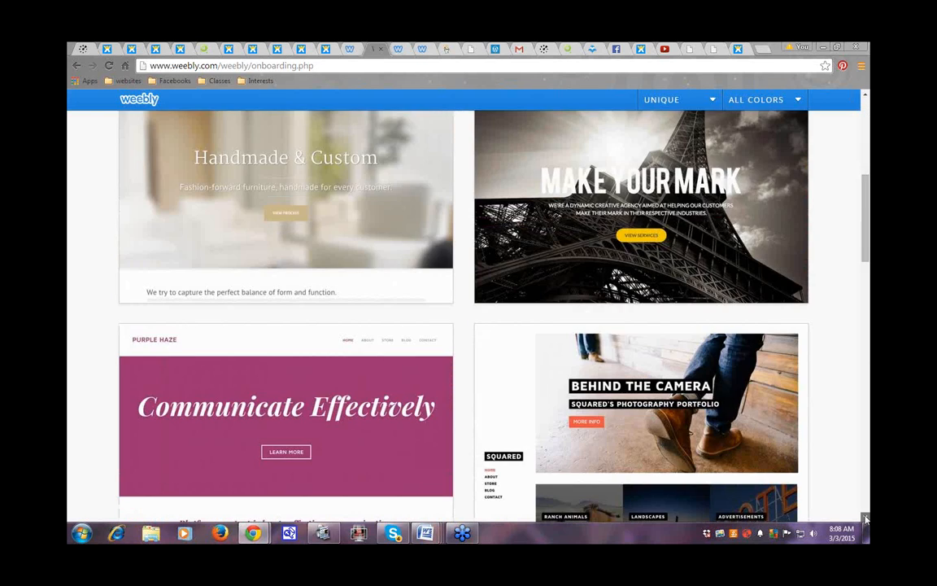
left_click(866, 517)
left_click(865, 518)
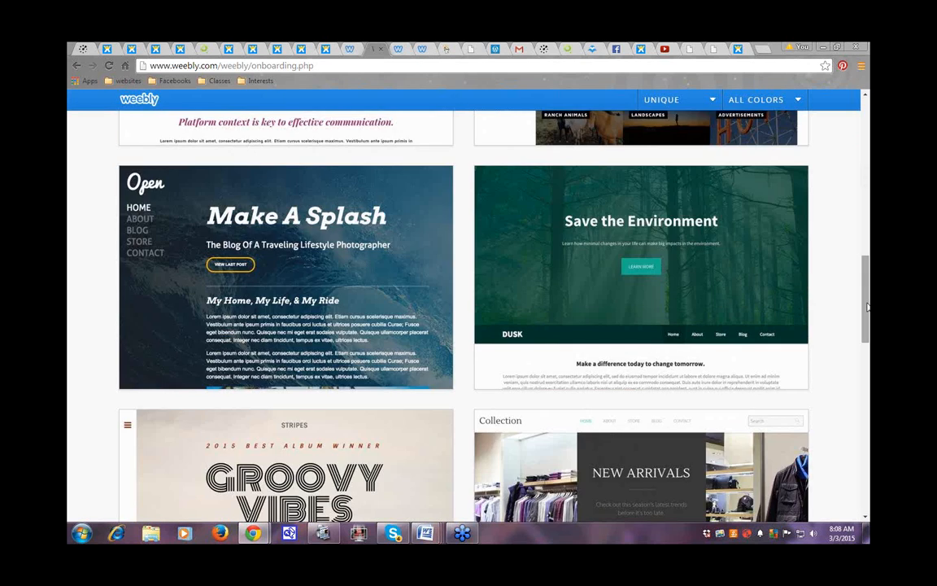
mouse_move(867, 306)
left_mouse_down()
mouse_move(867, 288)
mouse_move(866, 298)
left_mouse_up()
mouse_move(554, 329)
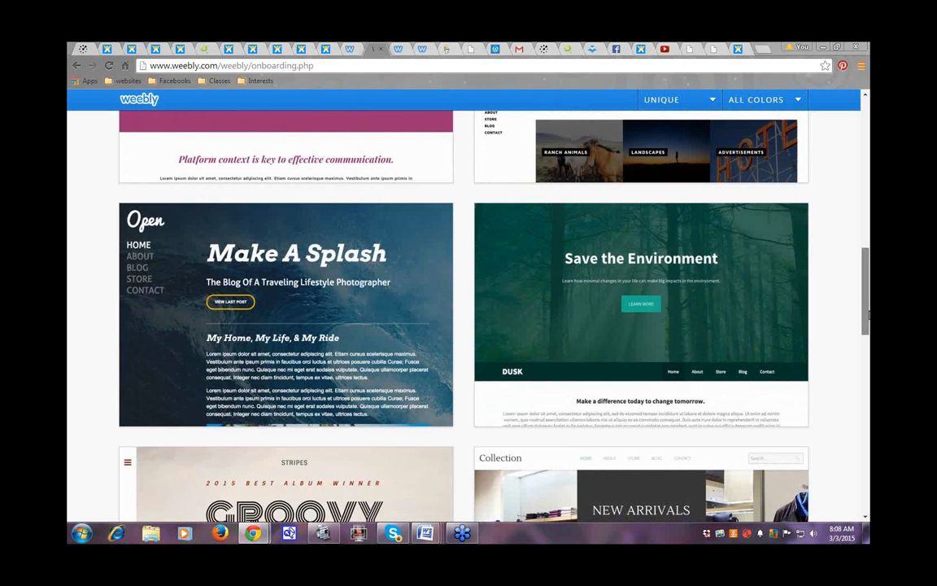
mouse_move(868, 313)
left_mouse_down()
mouse_move(867, 297)
mouse_move(868, 321)
left_mouse_up()
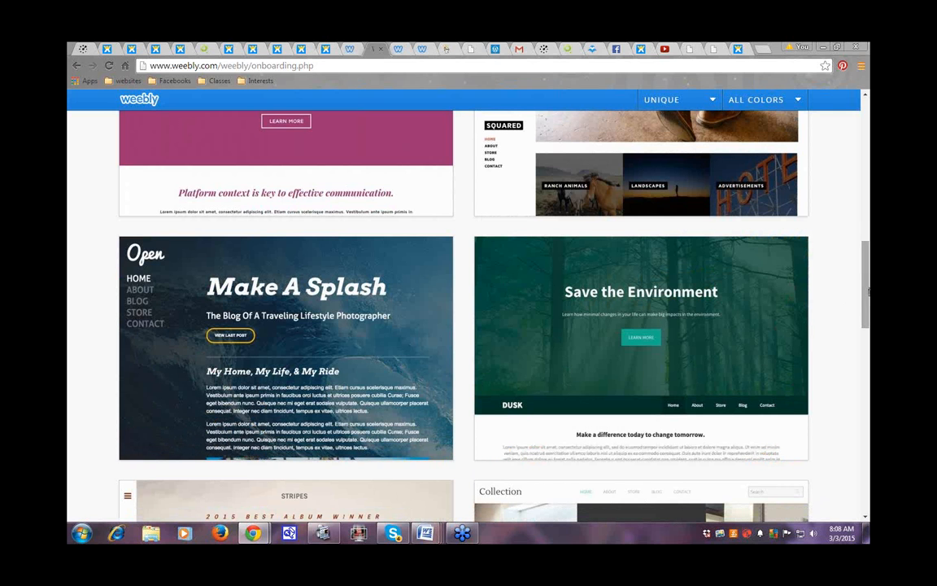
left_click_drag(867, 301, 868, 422)
mouse_move(307, 307)
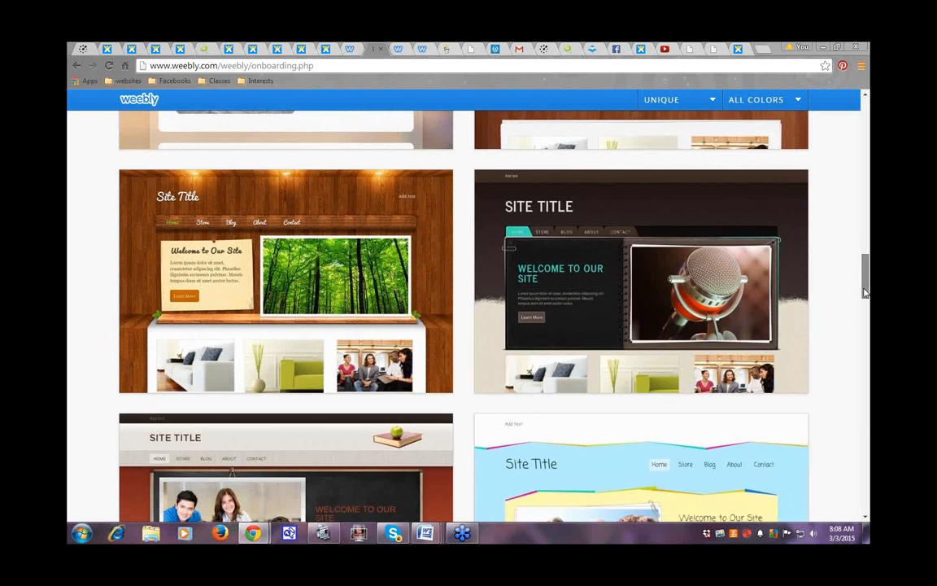
Step: Browse the Unique themes and choose the Dusk theme for the site
left_click_drag(866, 291, 866, 353)
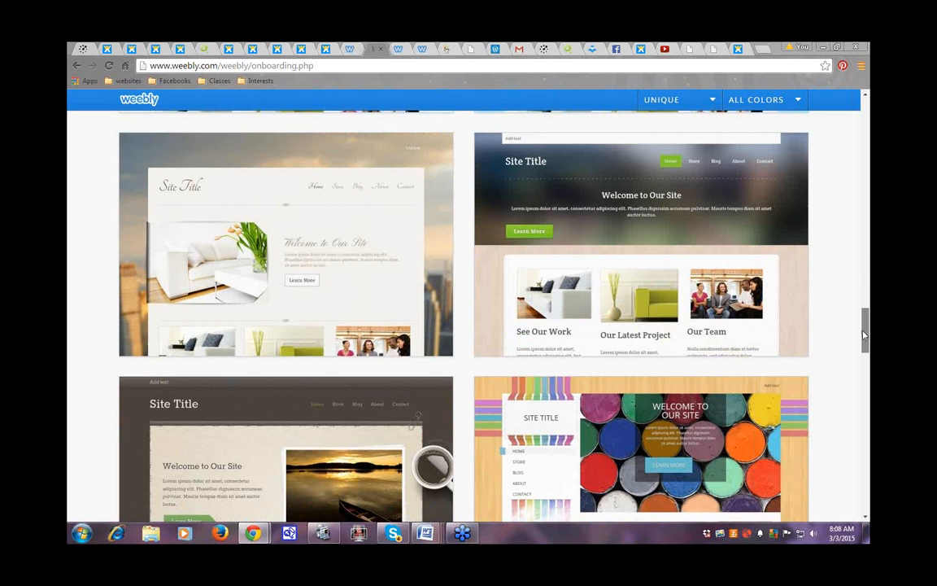
mouse_move(407, 162)
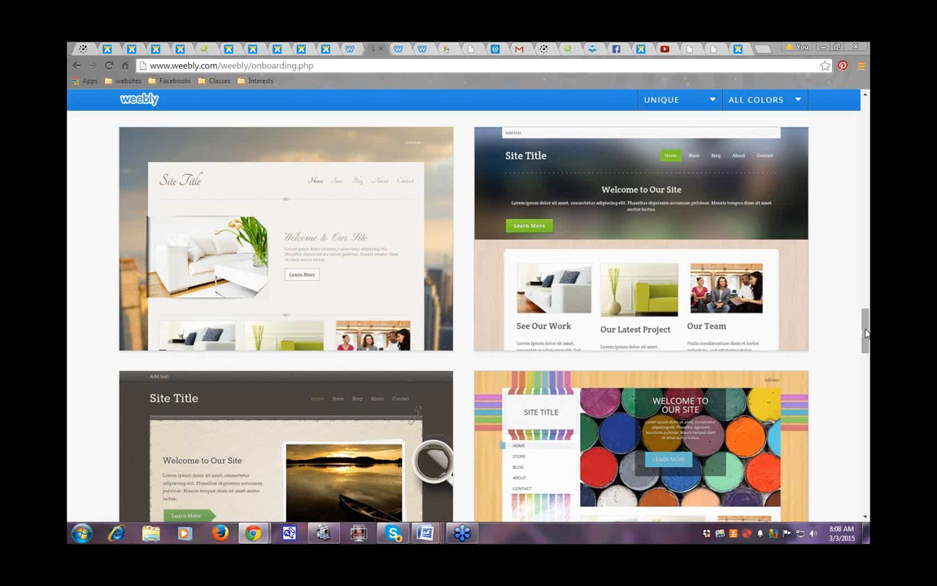
left_click_drag(866, 336, 866, 414)
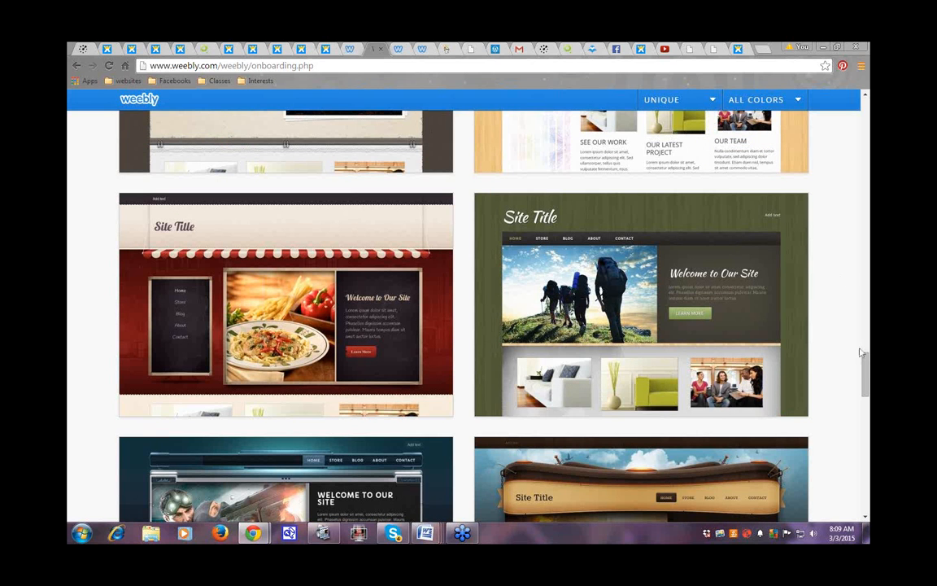
left_click_drag(867, 379, 867, 424)
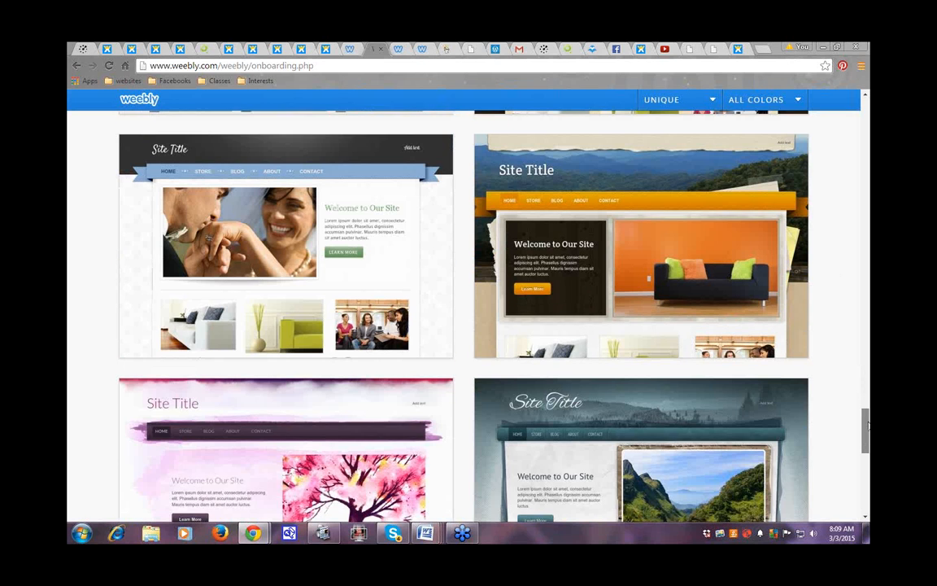
scroll(641, 216, "up", 1)
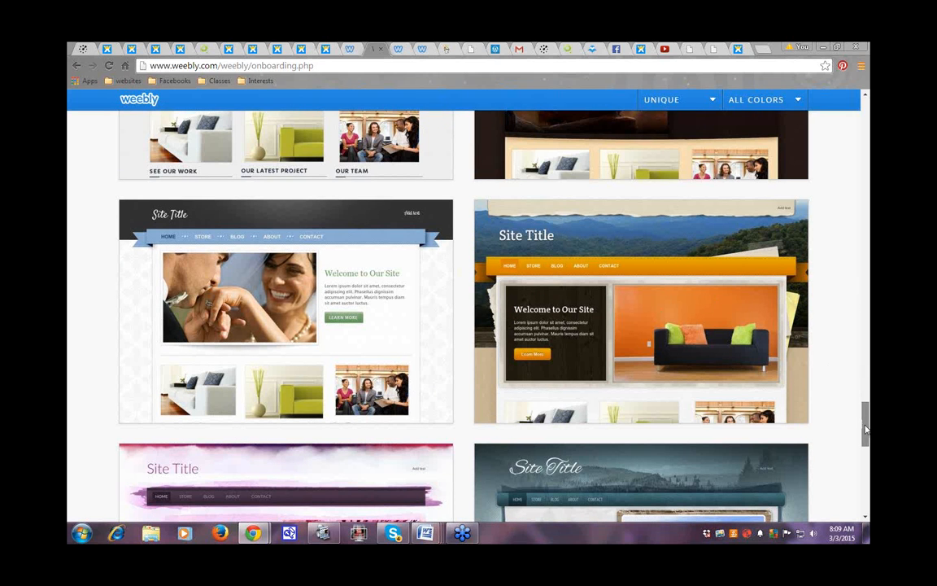
left_click_drag(866, 430, 866, 461)
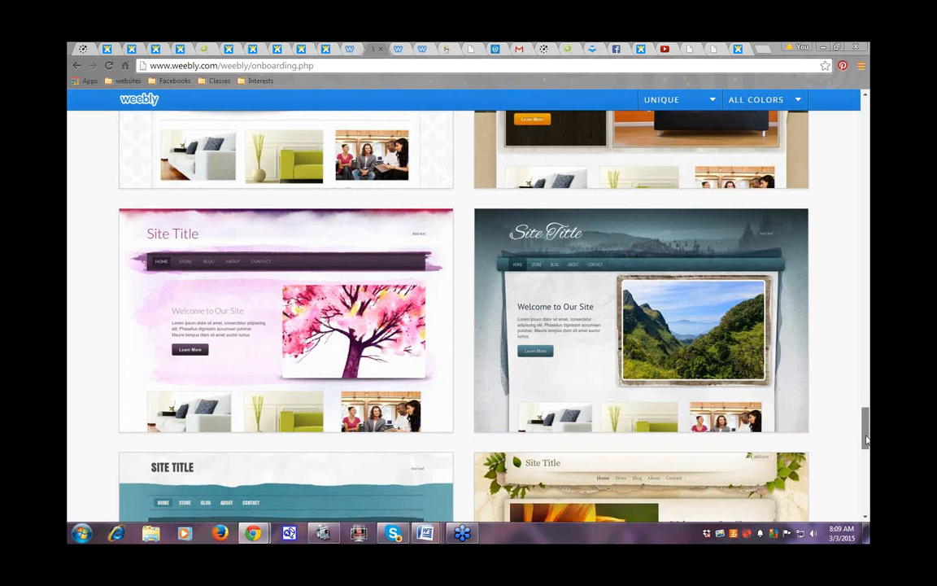
scroll(865, 439, "down", 1)
scroll(865, 440, "down", 2)
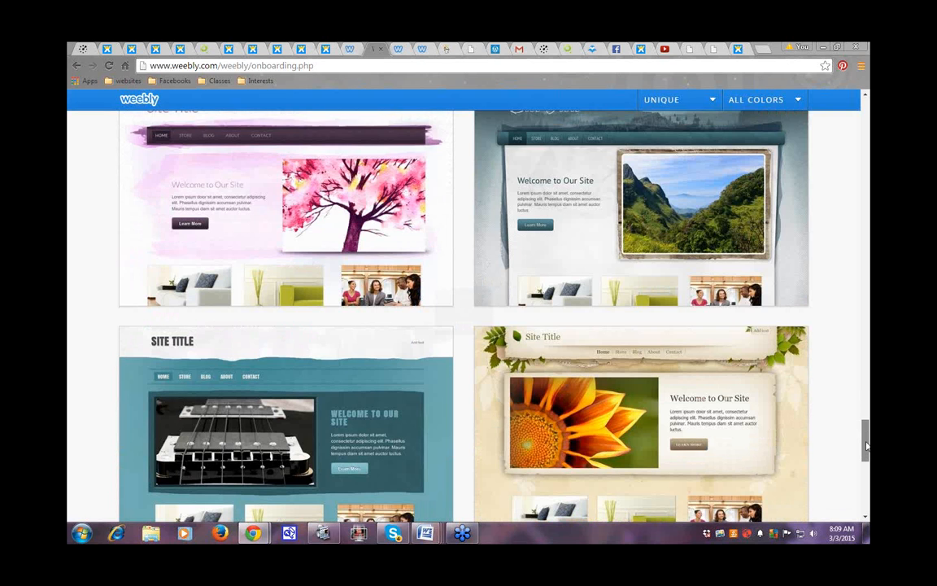
scroll(866, 445, "down", 1)
scroll(867, 442, "down", 1)
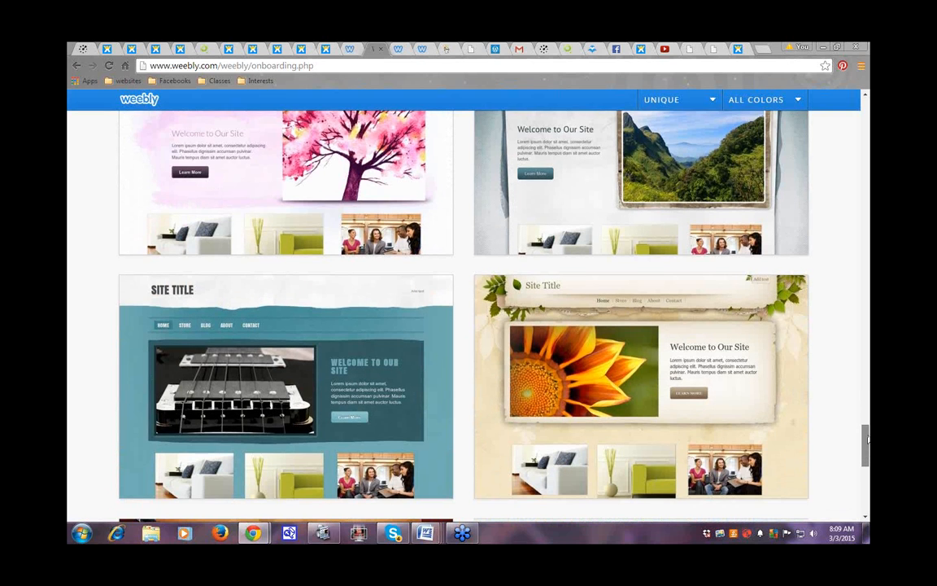
left_click_drag(866, 439, 867, 189)
mouse_move(686, 324)
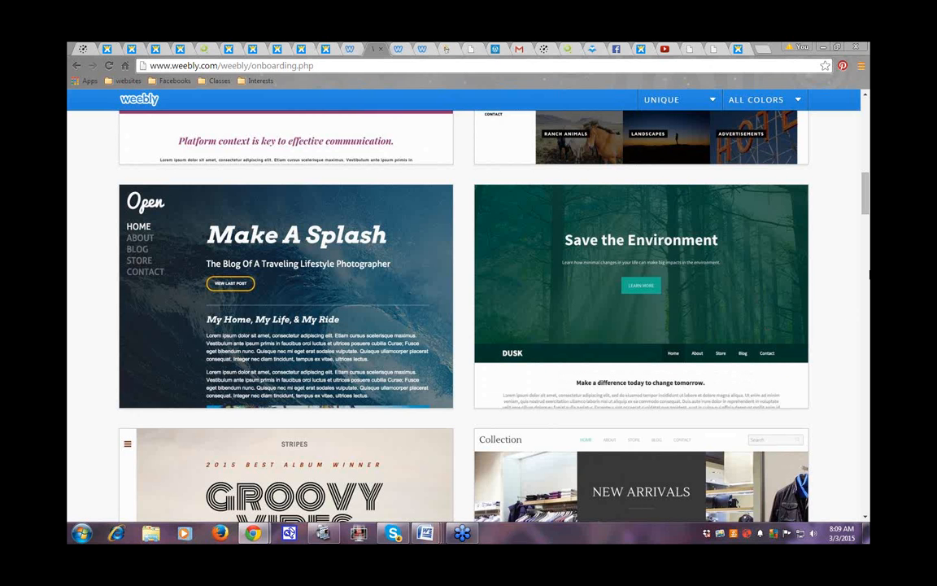
mouse_move(776, 394)
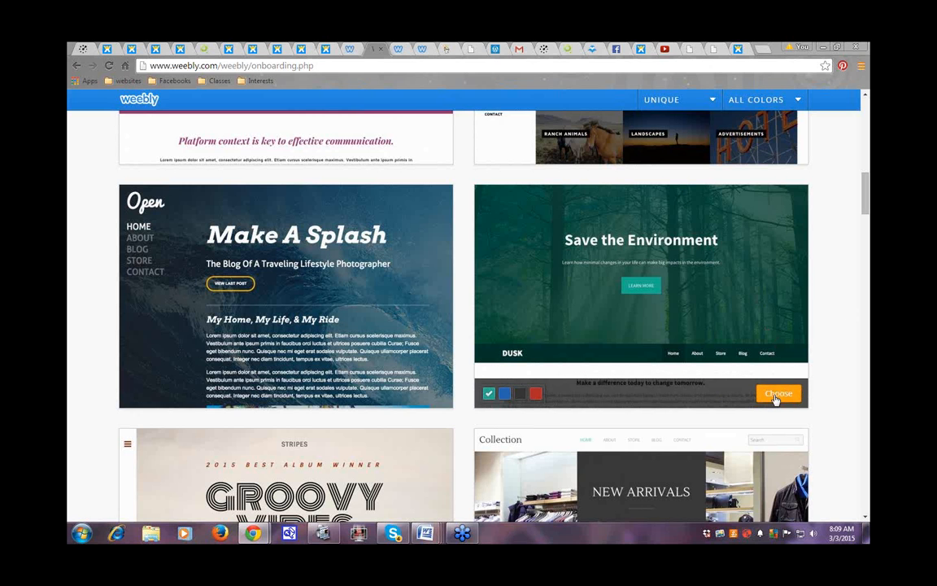
left_click(777, 393)
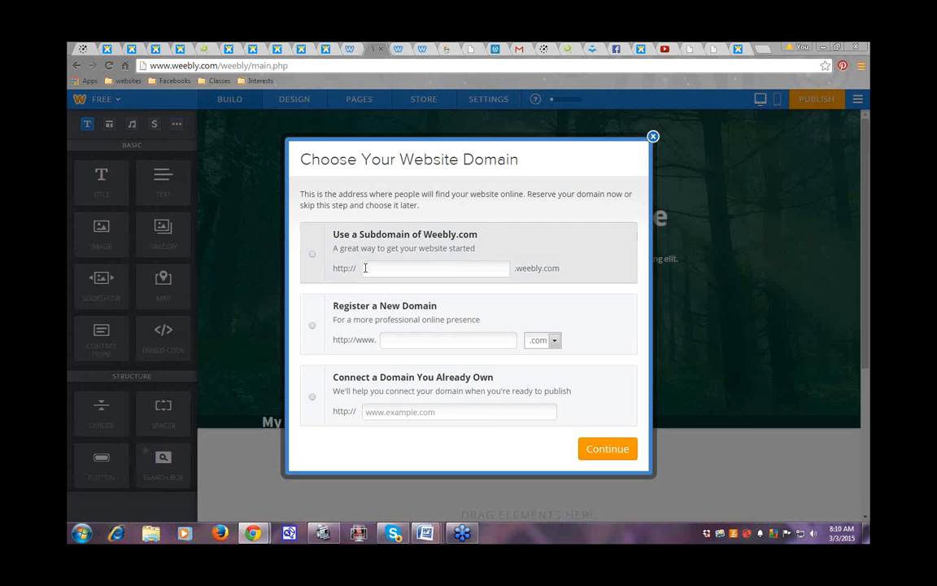
Step: Pick a free Weebly.com subdomain and enter longmeadow as its name
left_click(422, 268)
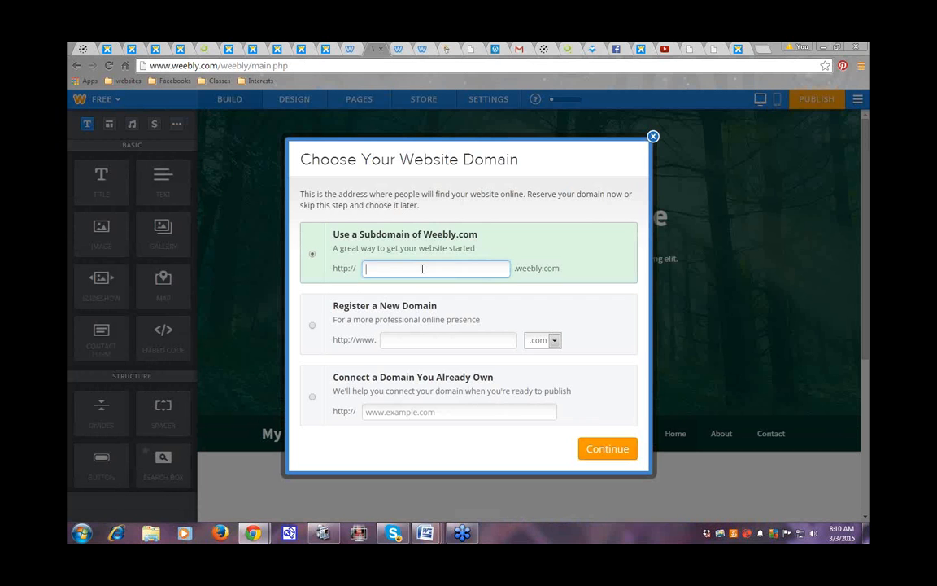
type("lingmeadow")
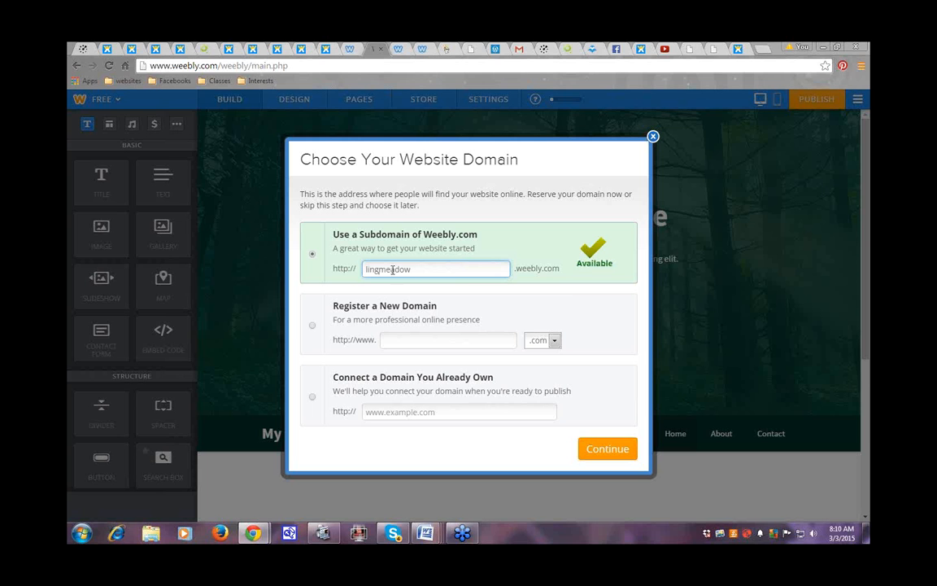
left_click(369, 269)
type("o")
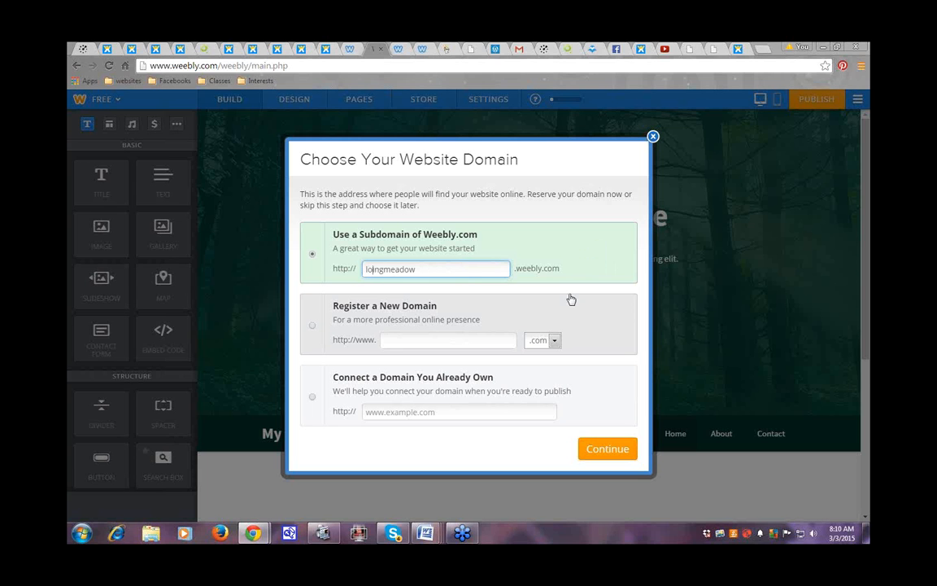
key("Delete")
key("Delete")
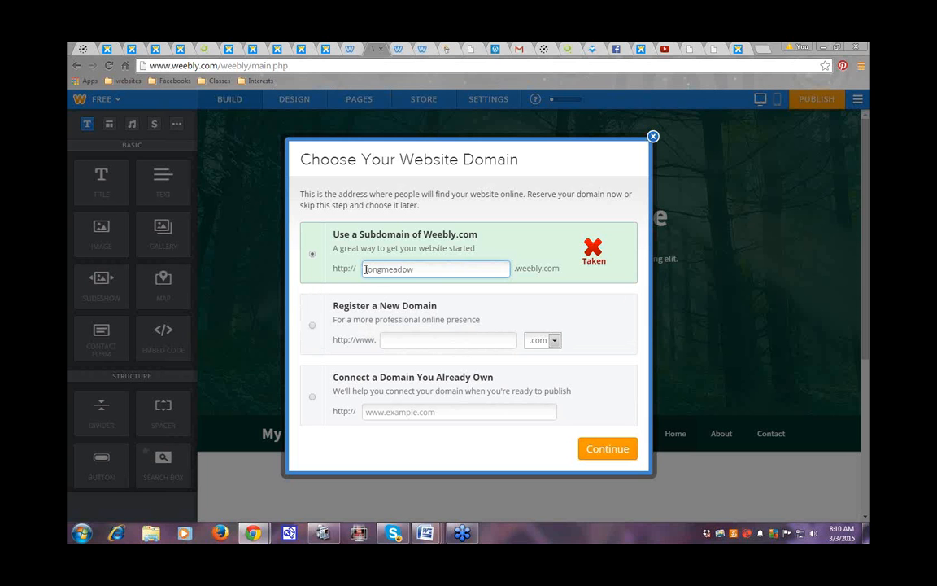
Step: Change the subdomain to the available protectcomm and confirm it
left_click_drag(366, 267, 421, 265)
key("BackSpace")
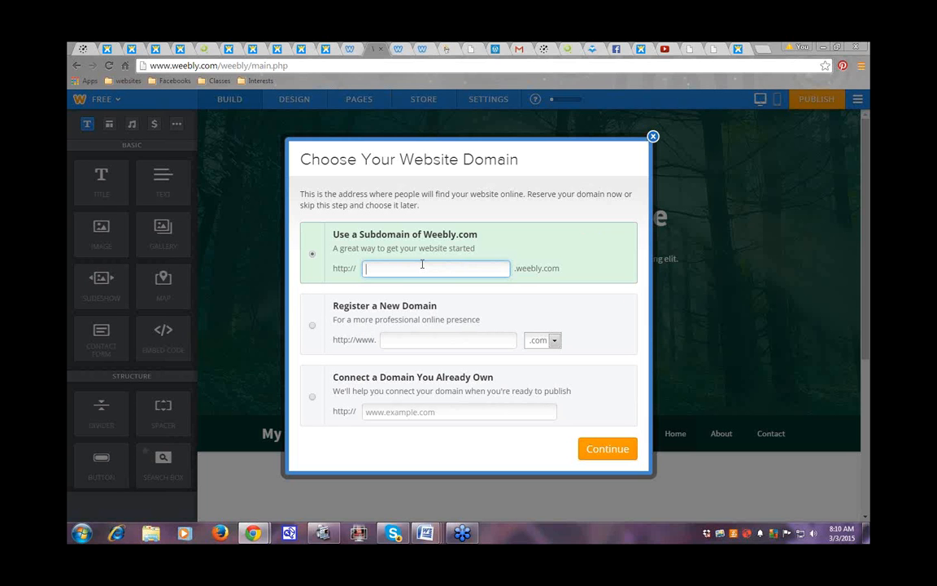
type("protect")
type("community")
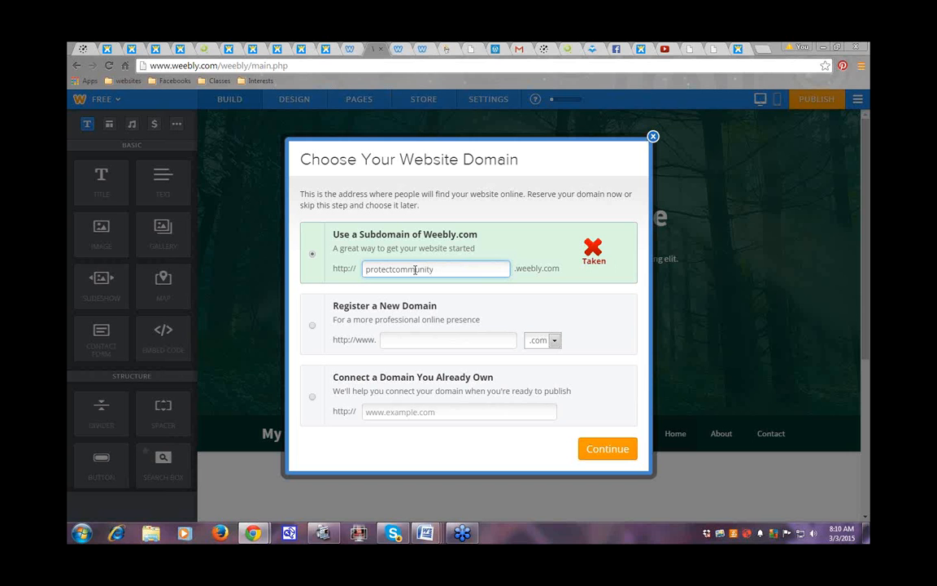
key("BackSpace")
key("BackSpace")
key("BackSpace")
key("BackSpace")
key("BackSpace")
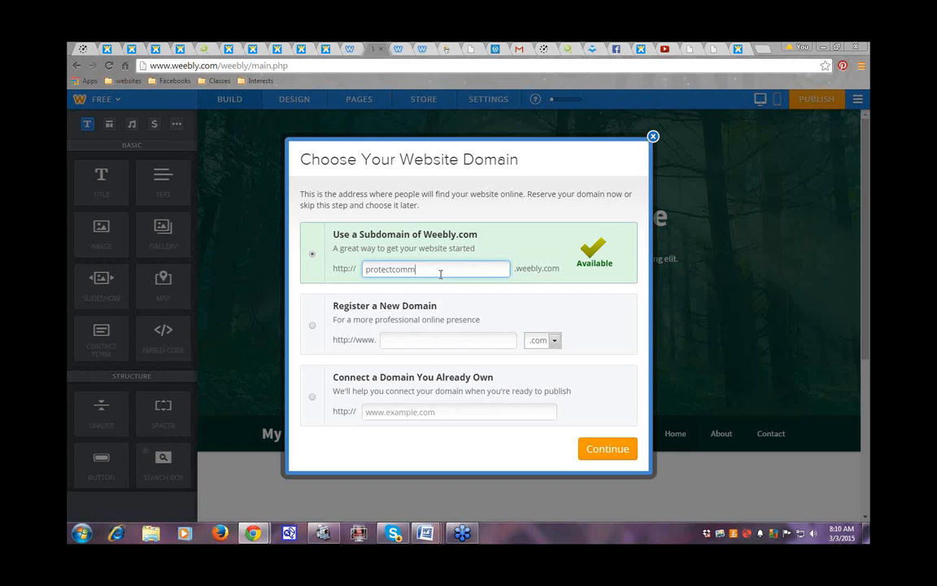
left_click(613, 450)
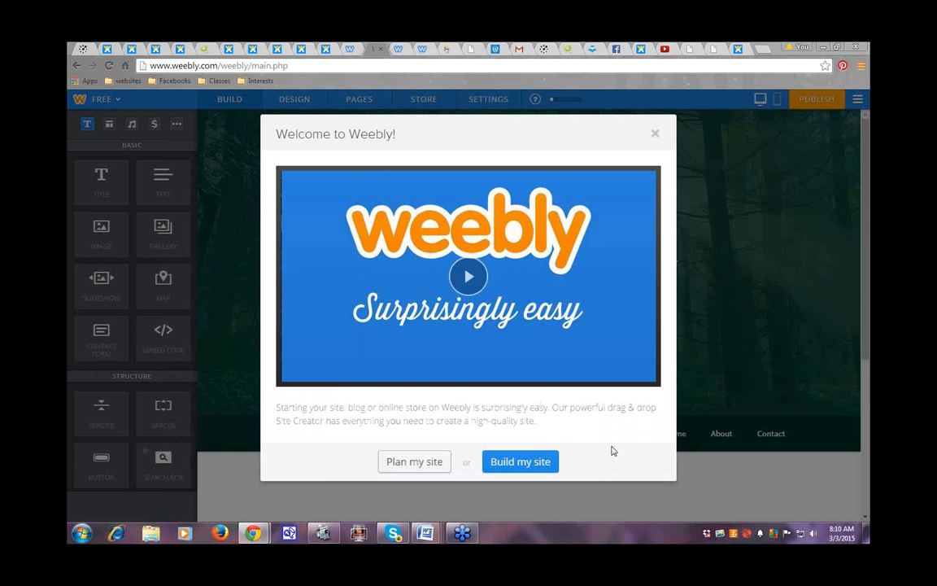
Step: Choose Build my site in the Welcome dialog to enter the Home page editor
left_click(521, 461)
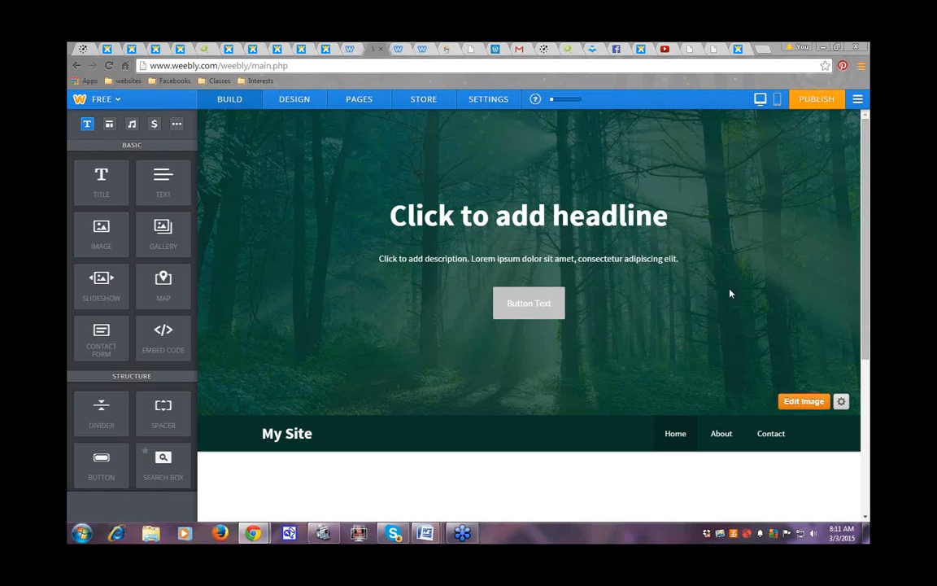
left_click(78, 68)
Step: Type the headline 'Protect our Environment and Our Community', fixing typos and breaking the line before 'and'
left_click(446, 226)
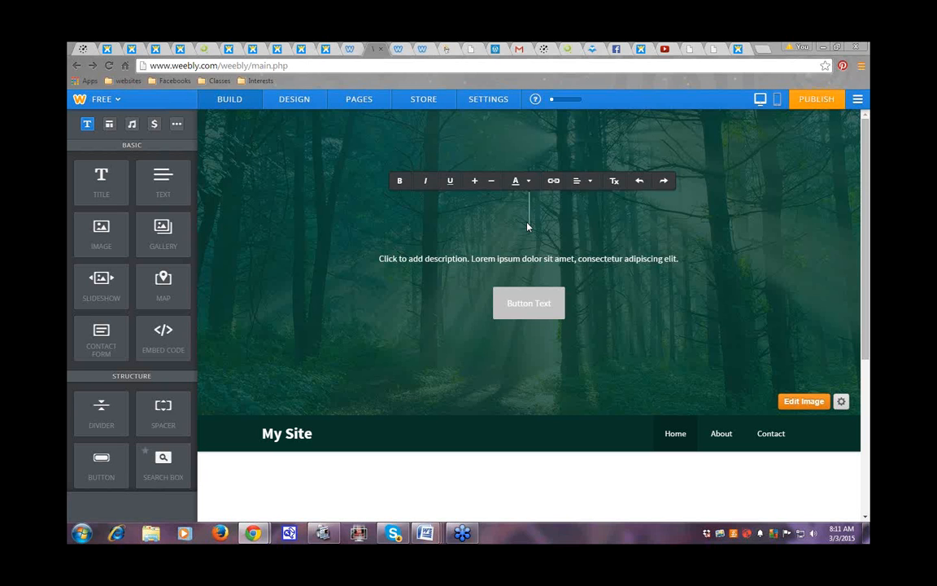
type("otect")
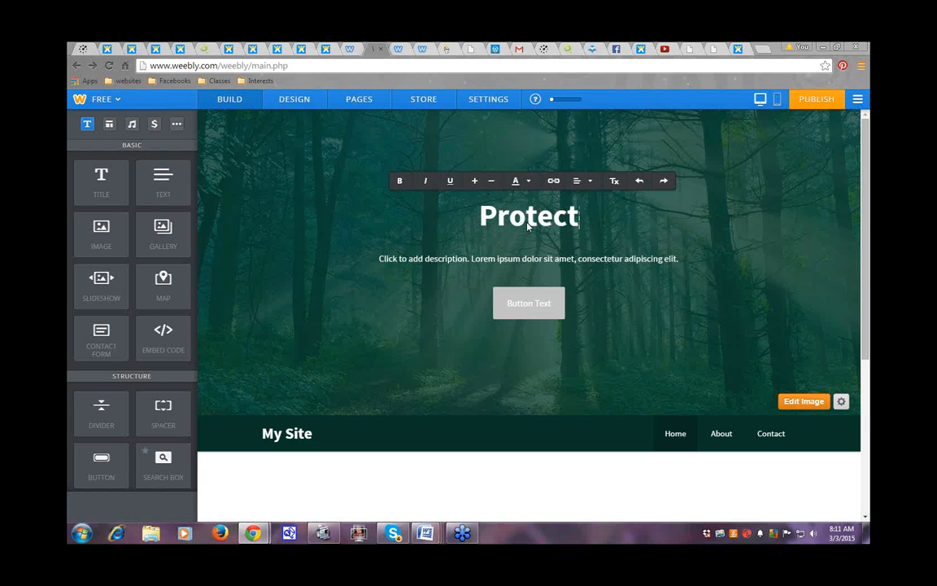
type(" out")
key("BackSpace")
type("r ")
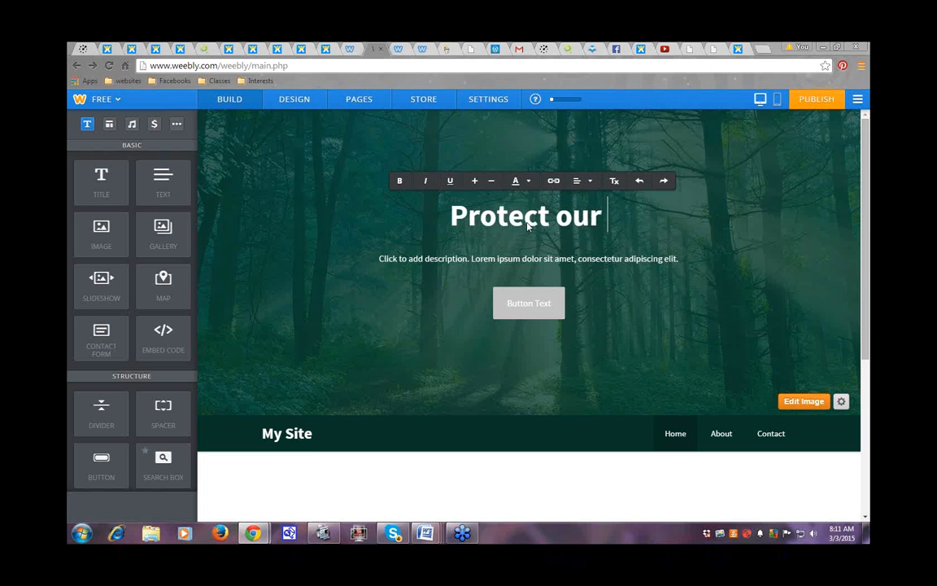
type("Envieon")
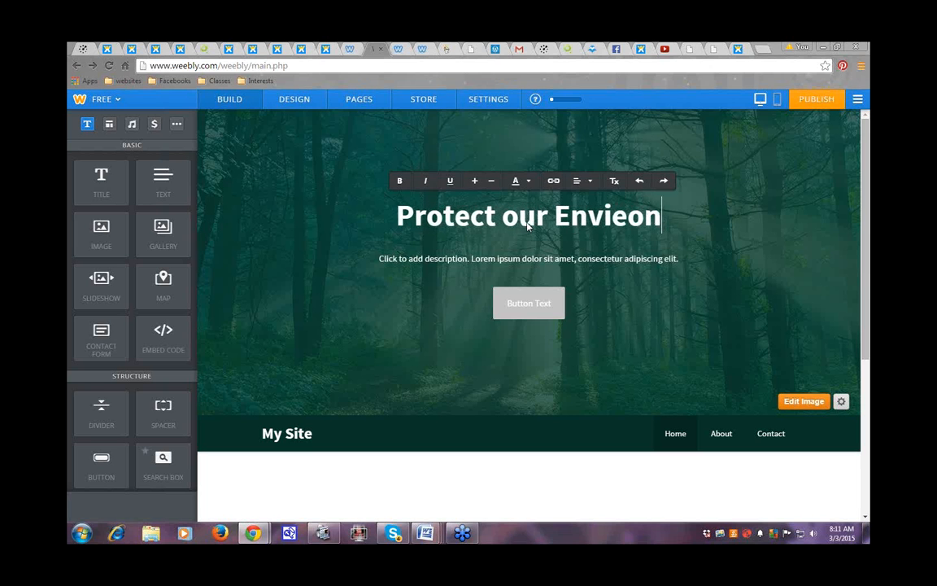
type("ment and O")
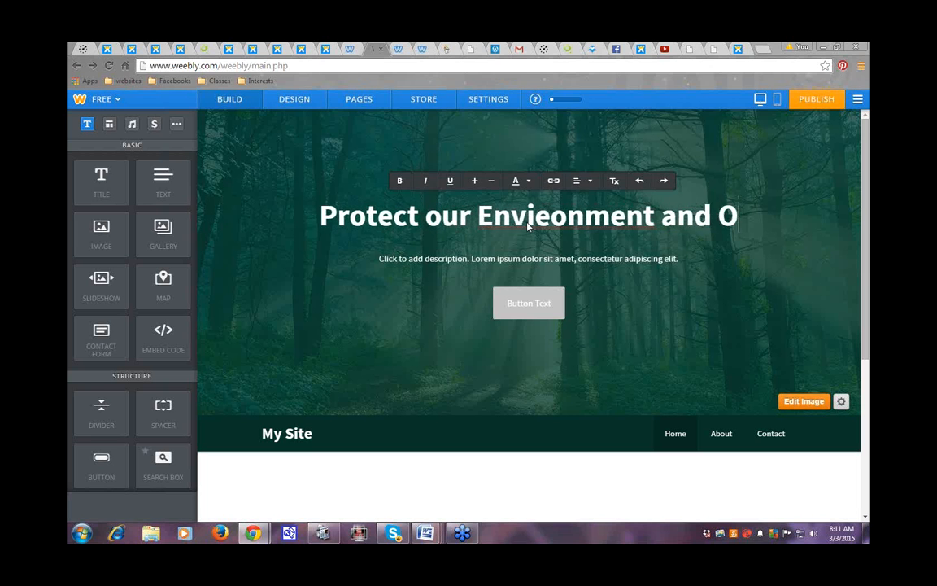
type("ur Commun")
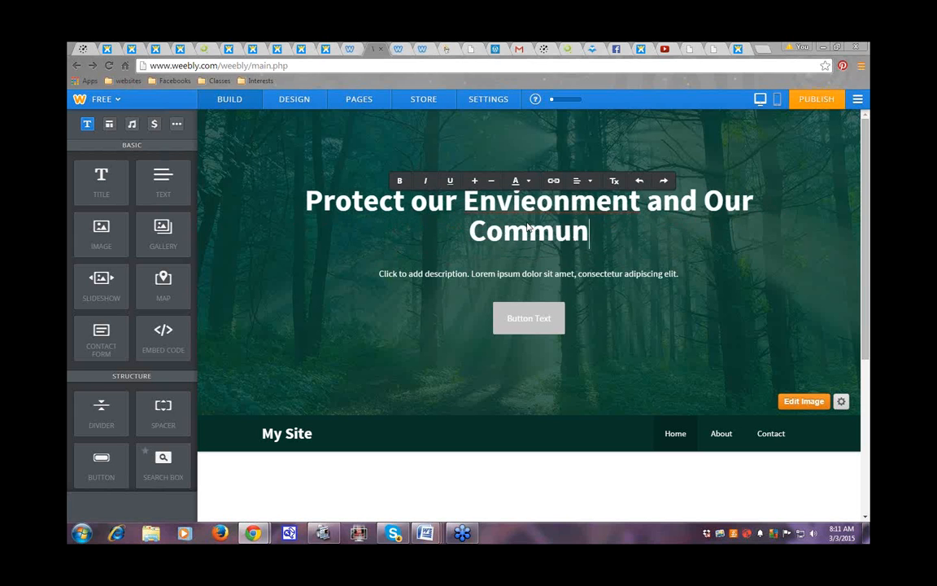
type("ity")
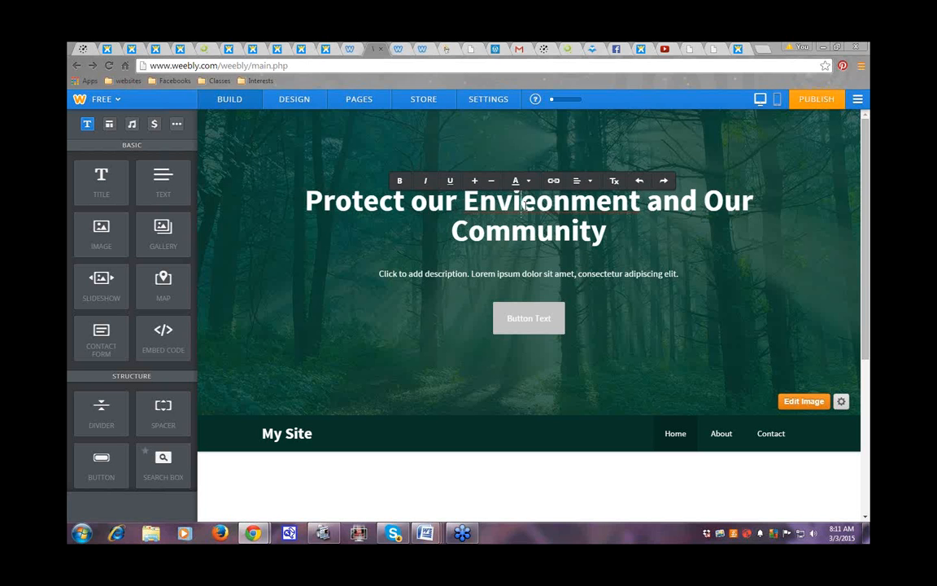
key("BackSpace")
type("r")
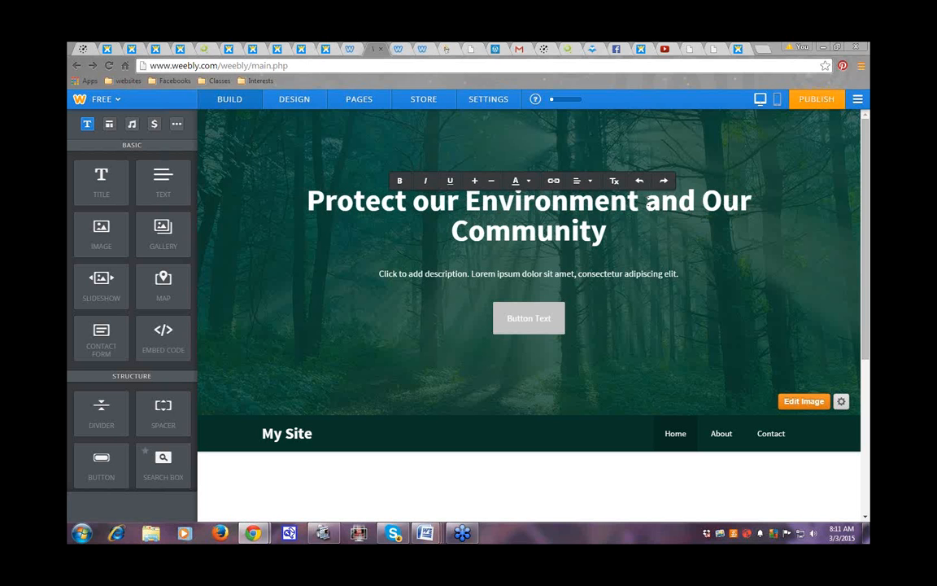
key("Return")
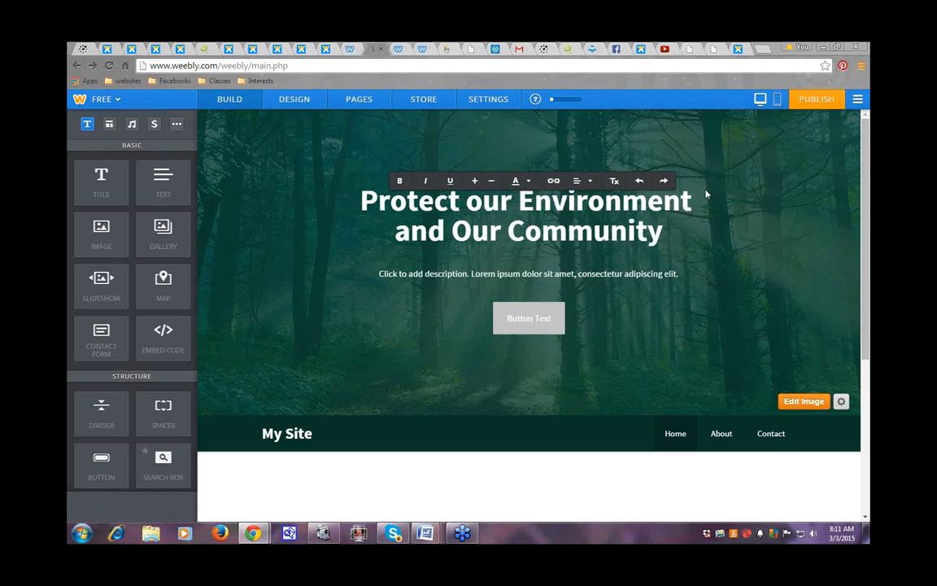
left_click(364, 207)
left_click_drag(364, 207, 678, 234)
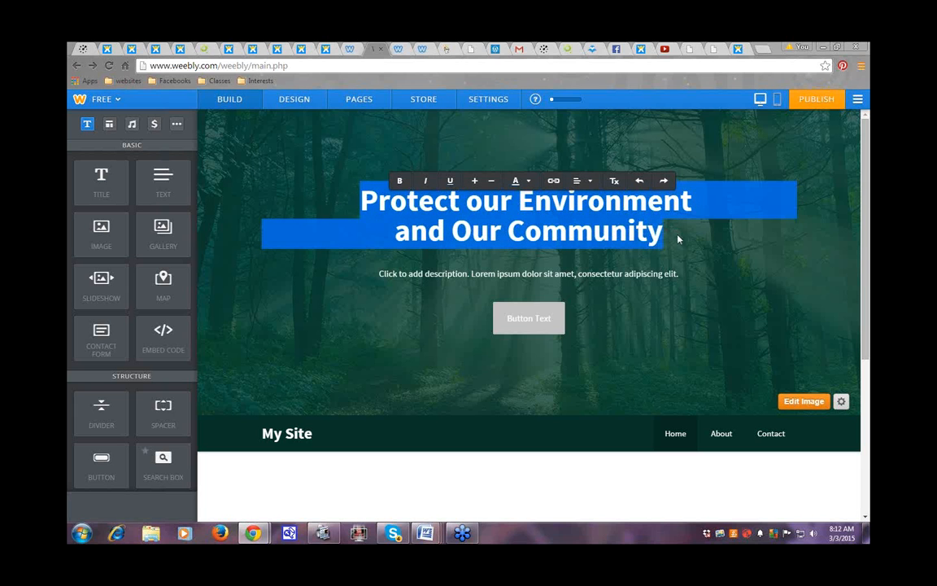
right_click(478, 220)
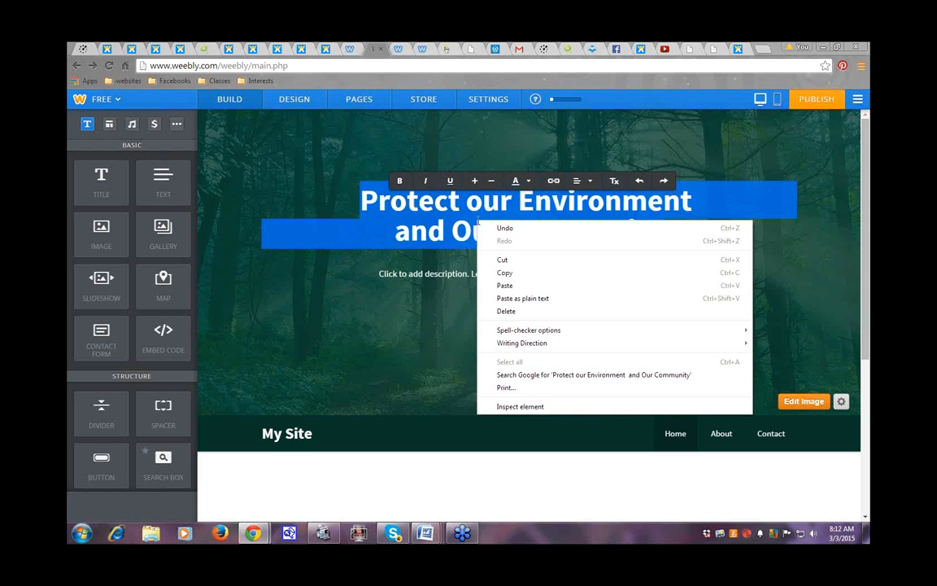
key("Escape")
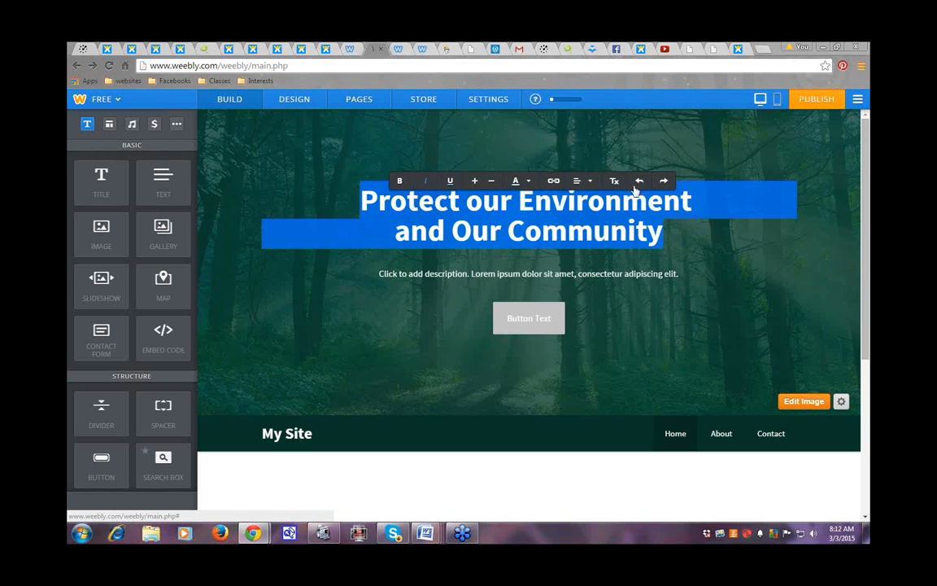
left_click(528, 182)
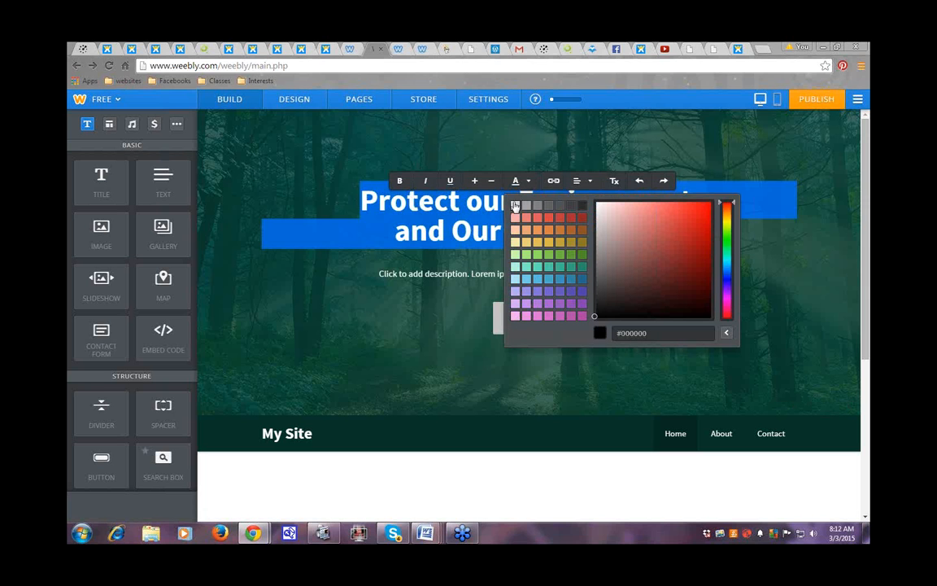
left_click(776, 284)
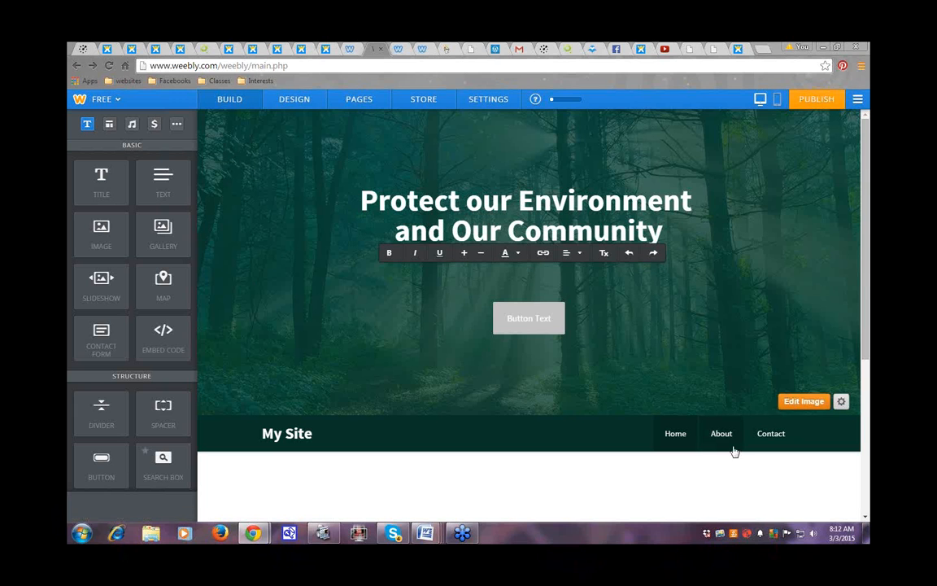
Step: Rename the About page to 'Sign The Petition' and open it for editing
left_click(359, 101)
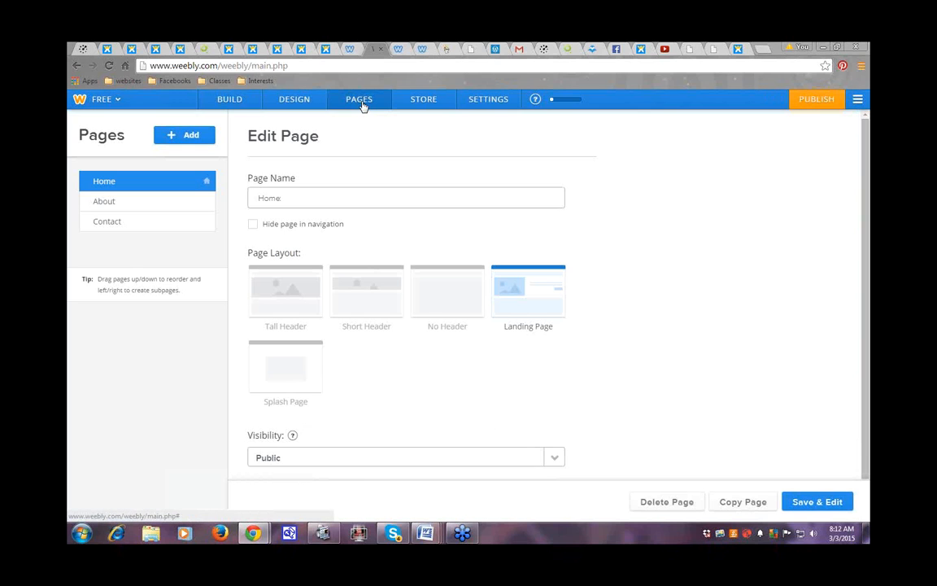
left_click(118, 207)
left_click(279, 198)
key("BackSpace")
key("BackSpace")
key("BackSpace")
key("BackSpace")
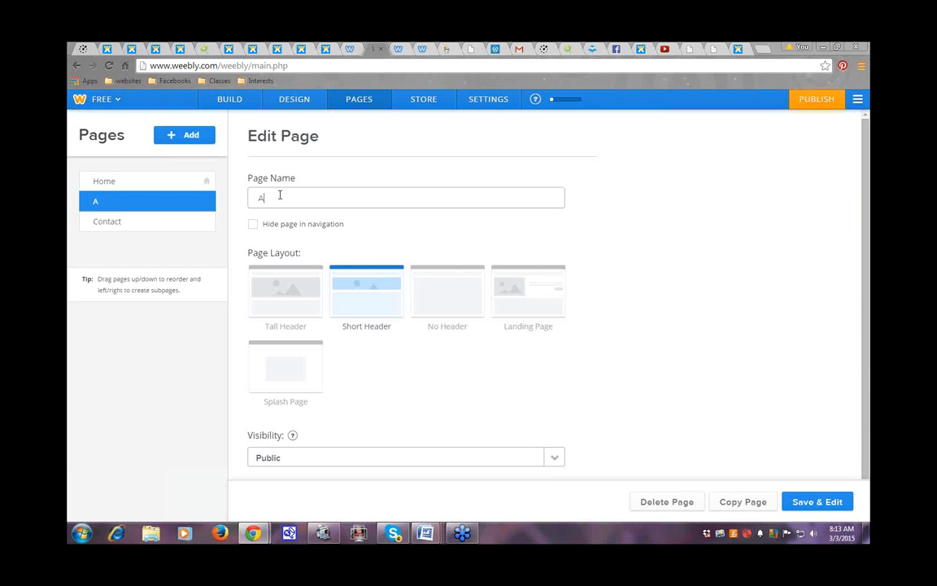
key("BackSpace")
type("Sign The Petition")
left_click(809, 503)
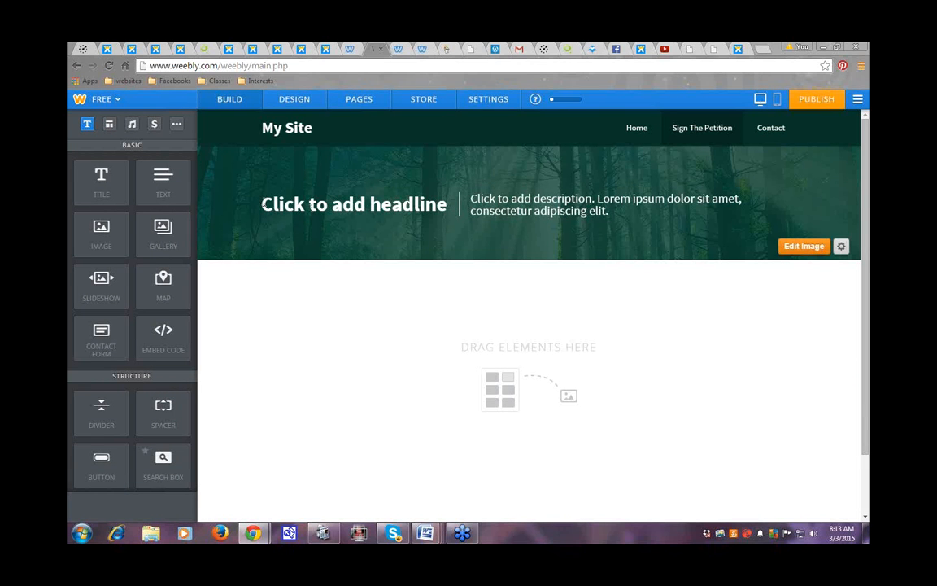
left_click(265, 204)
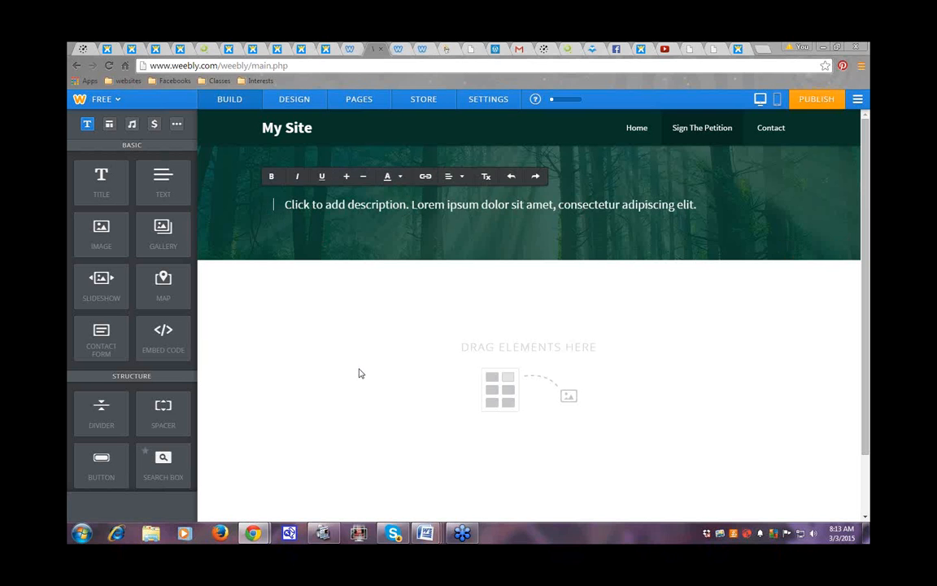
type("Sign")
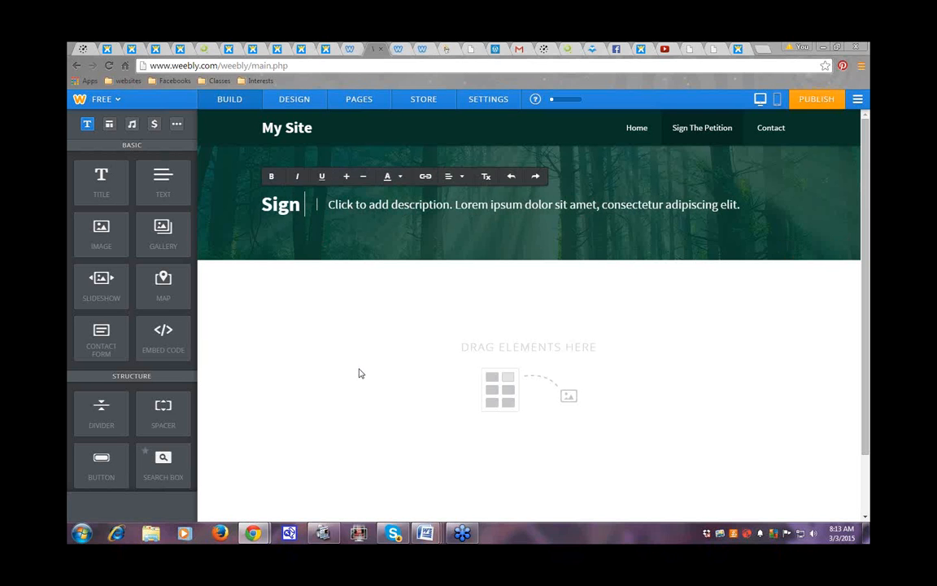
type(" The")
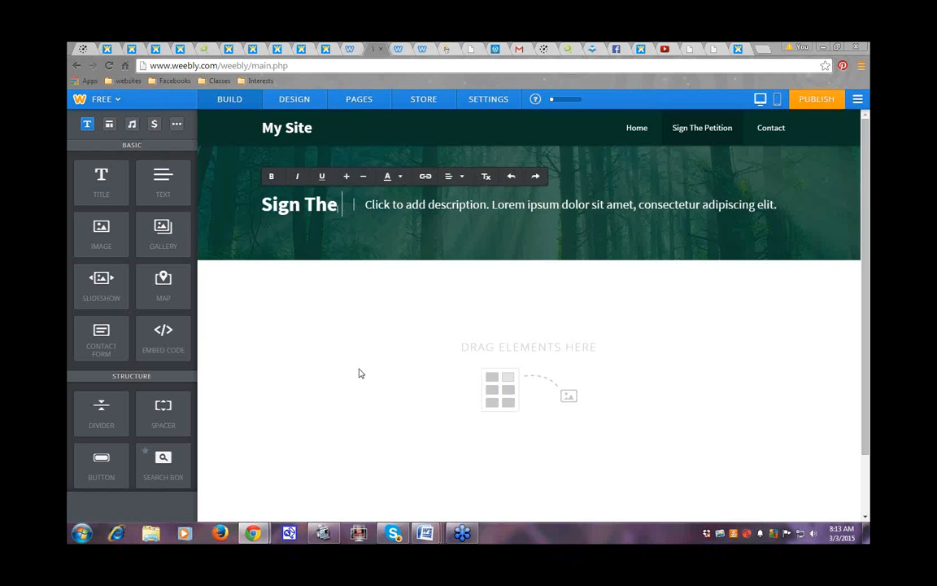
type(" Petition")
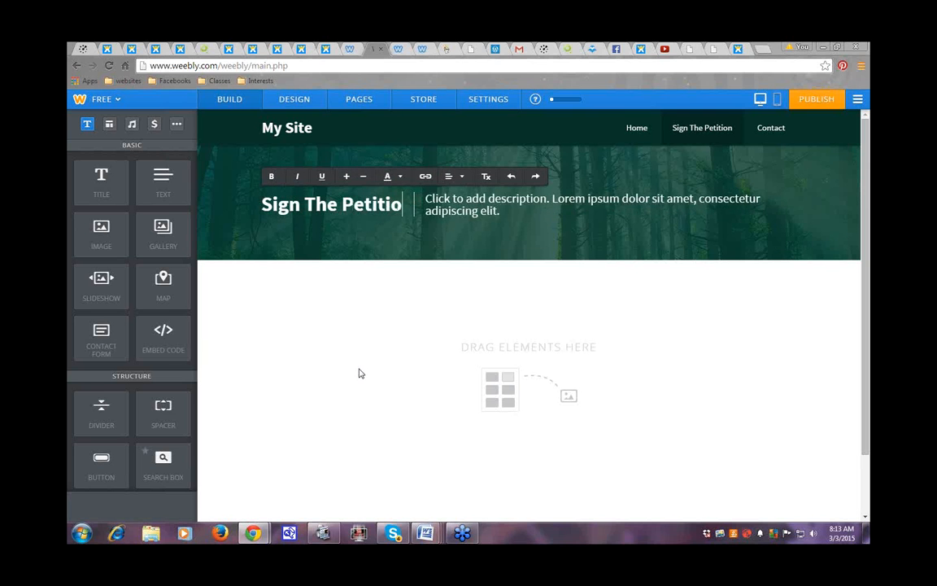
left_click(445, 210)
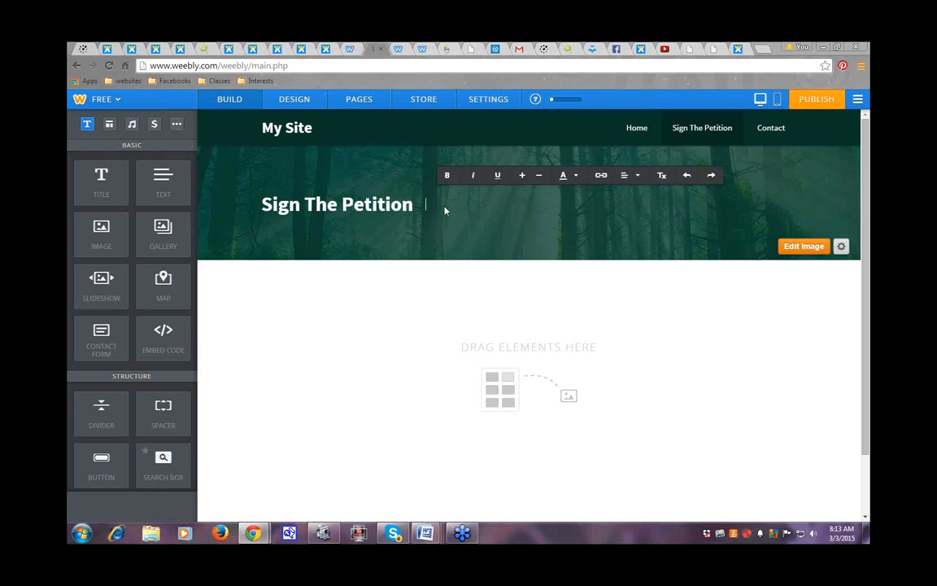
left_click(454, 309)
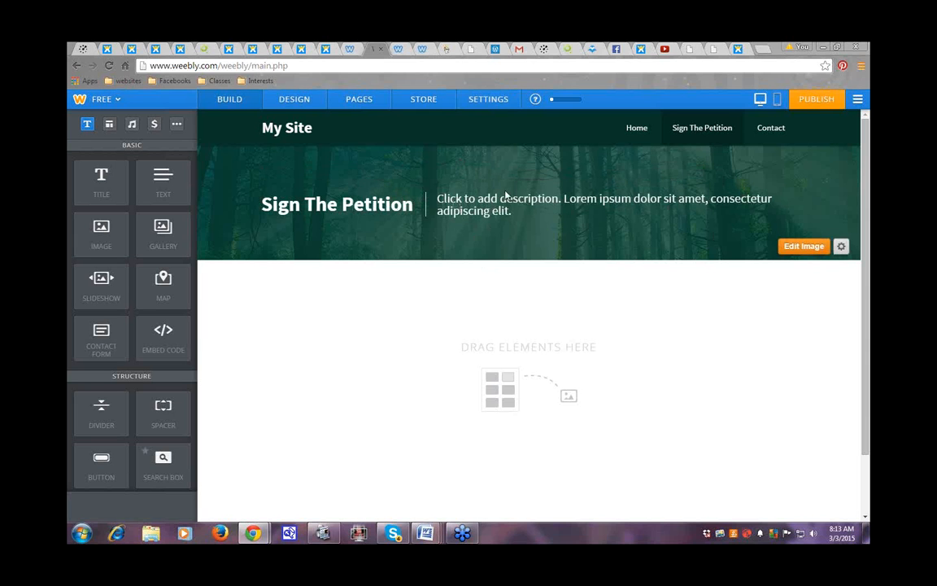
left_click(456, 209)
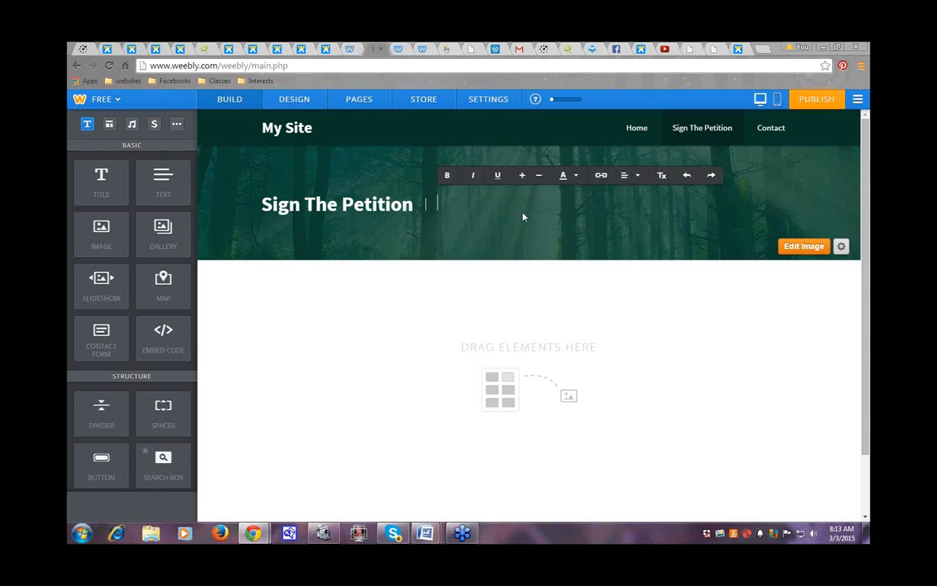
left_click(417, 314)
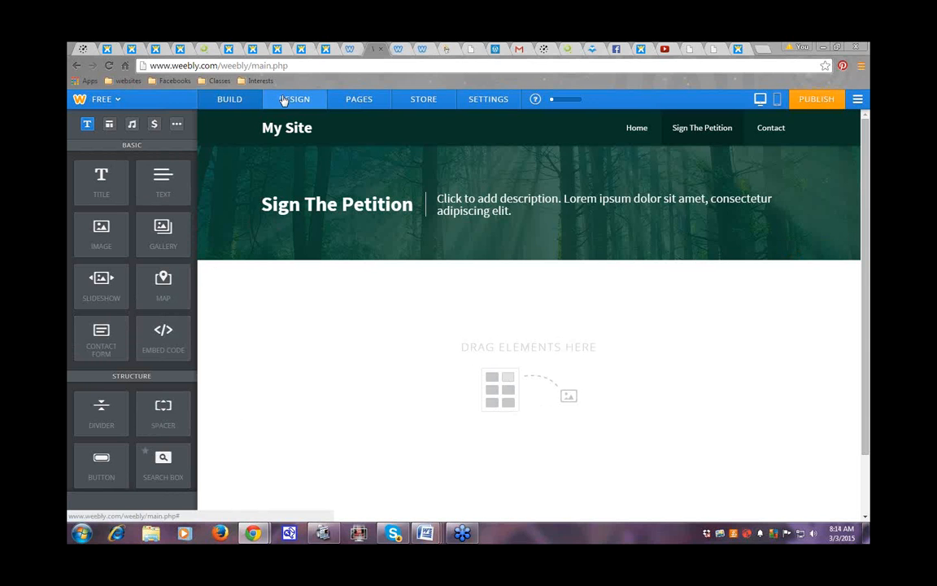
Step: Switch the editor to the Home page and scroll down to its empty content area
left_click(346, 101)
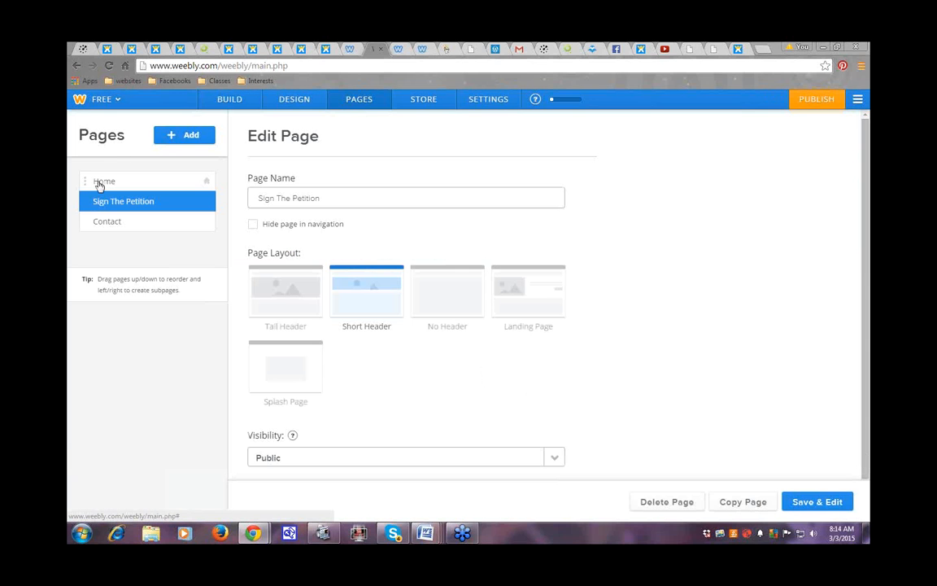
left_click(100, 185)
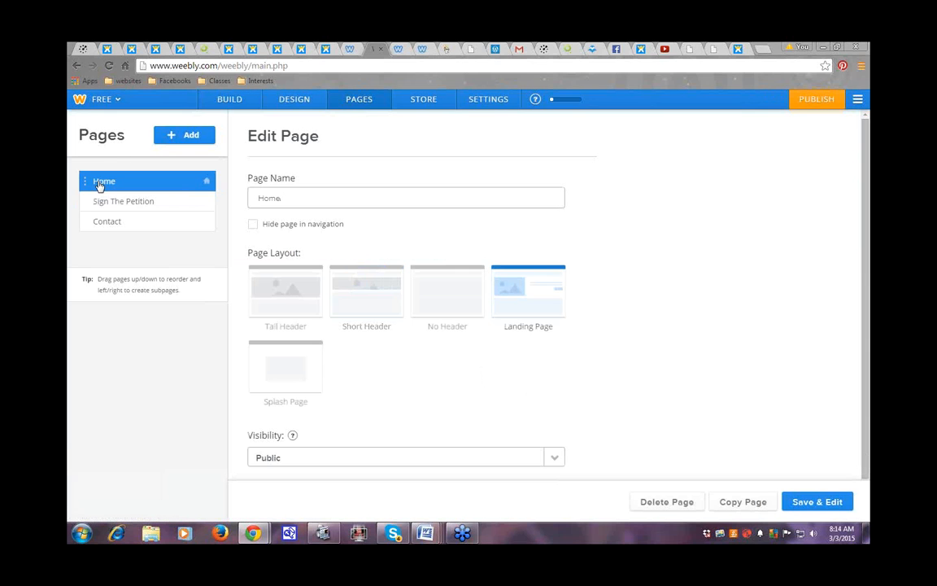
left_click(813, 502)
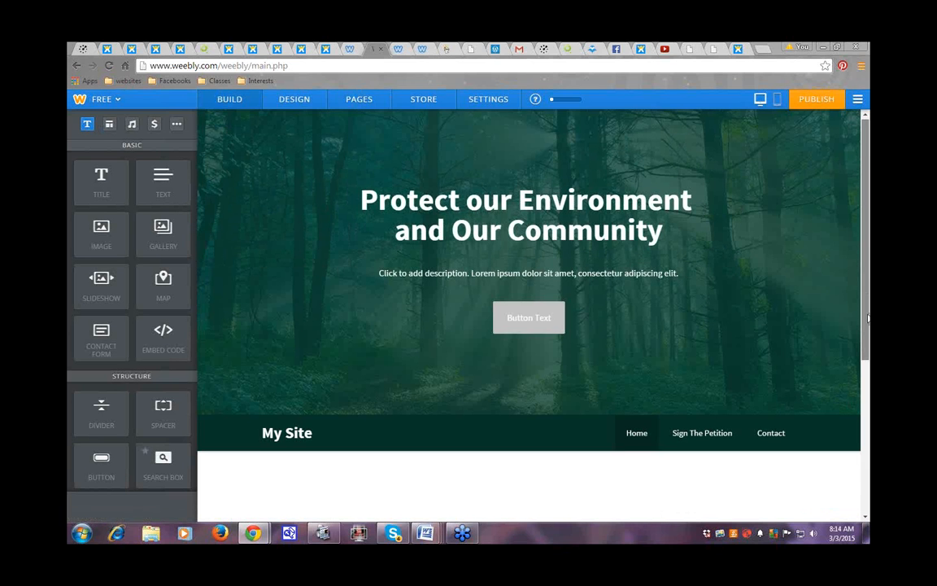
scroll(508, 283, "down", 3)
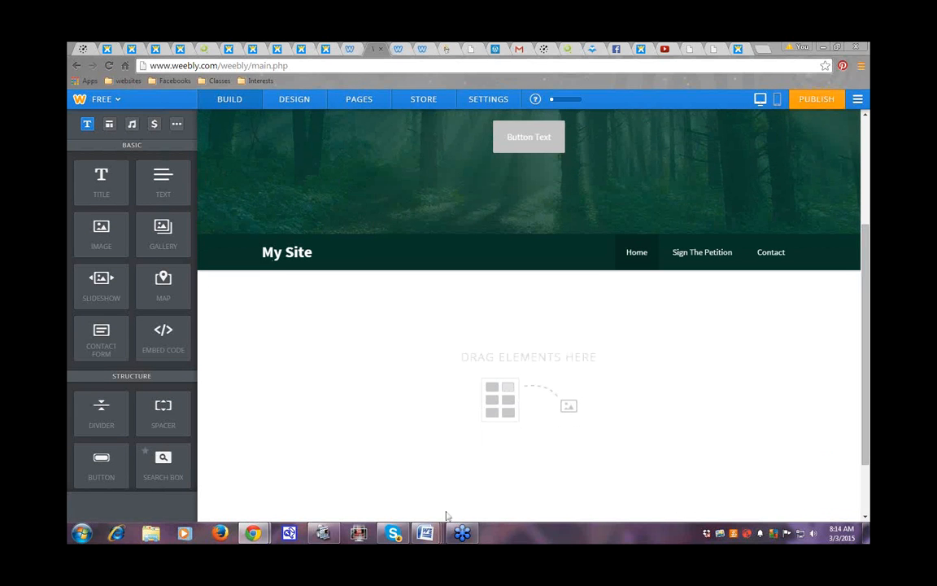
mouse_move(423, 540)
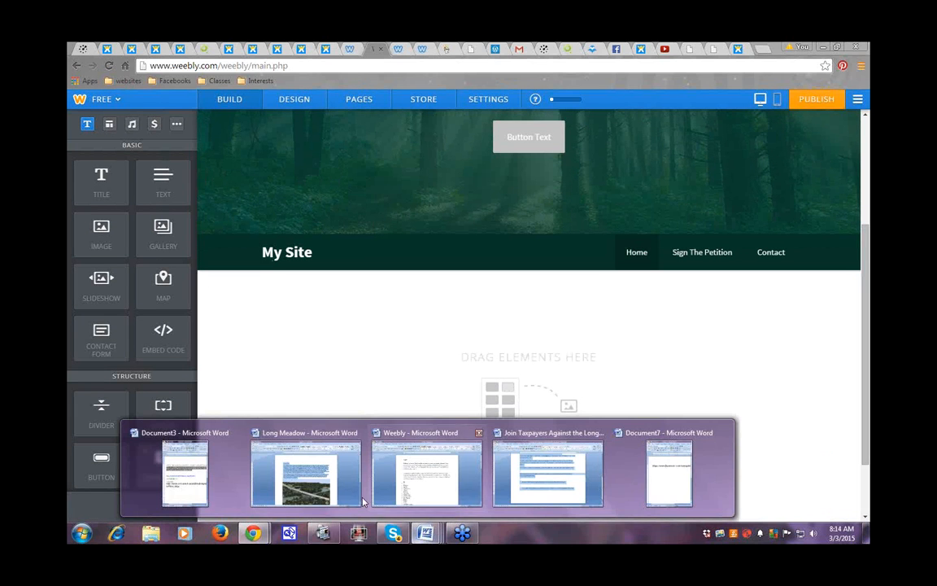
Step: Insert a space after 'Illinois.' in the Long Meadow Word document, then minimize Word
left_click(333, 495)
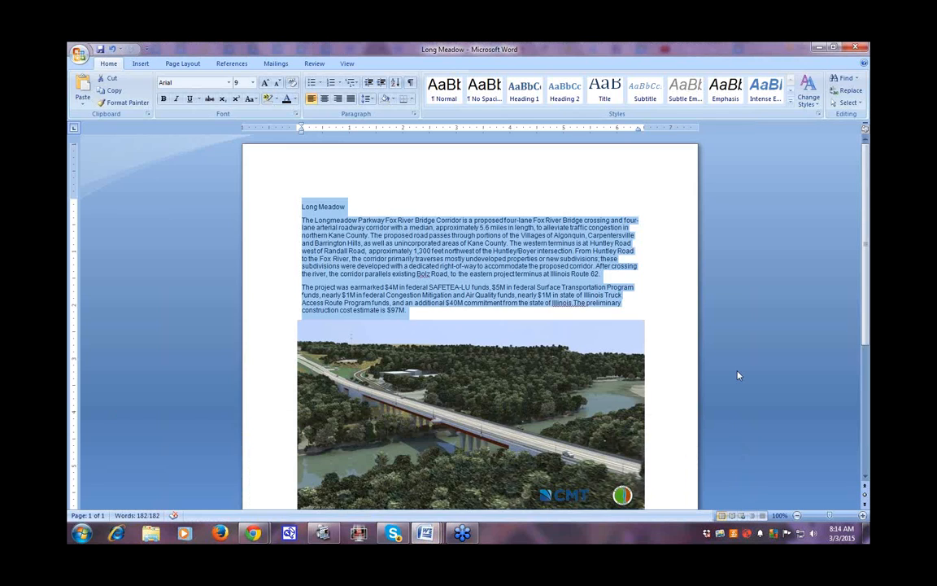
left_click(738, 375)
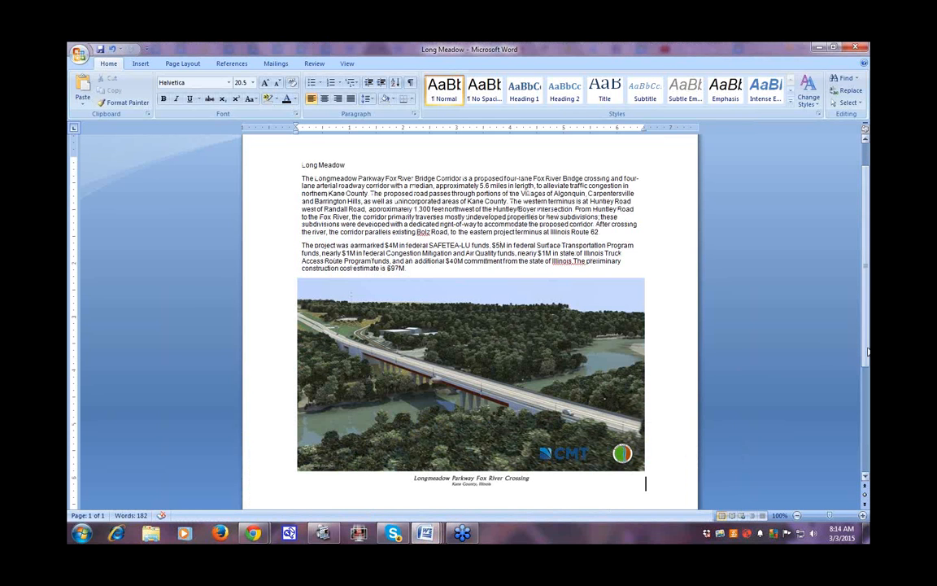
left_click_drag(865, 359, 869, 305)
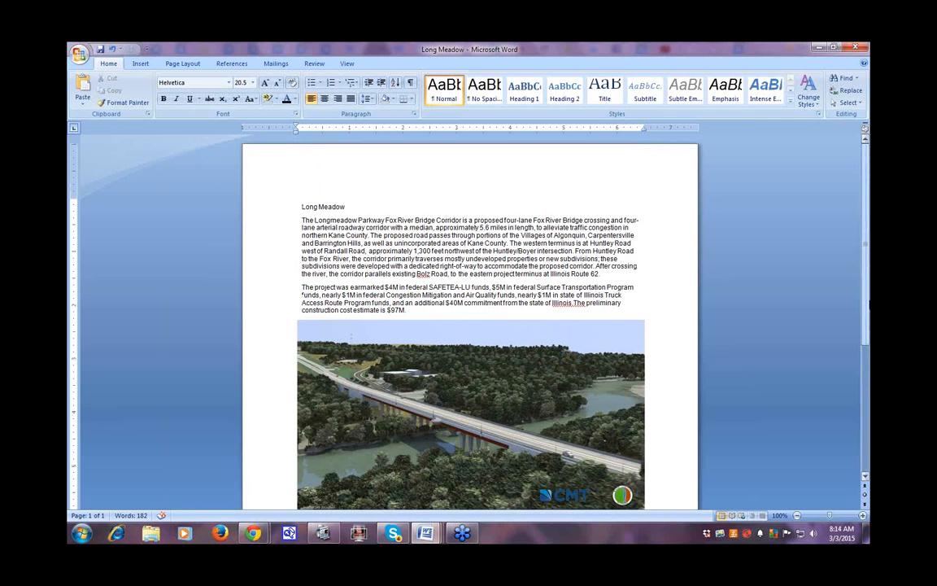
left_click(574, 302)
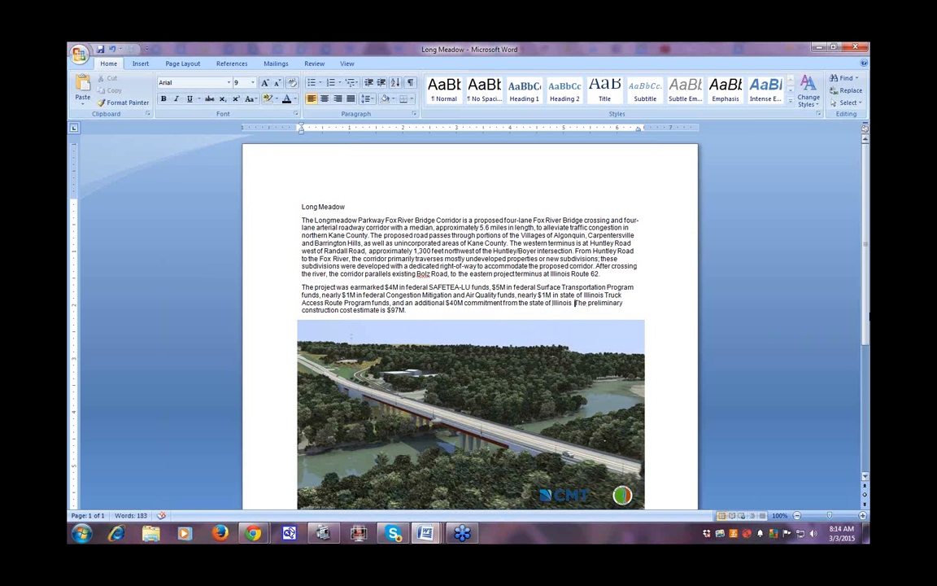
scroll(867, 319, "down", 1)
mouse_move(867, 320)
left_mouse_down()
mouse_move(867, 355)
mouse_move(866, 308)
left_mouse_up()
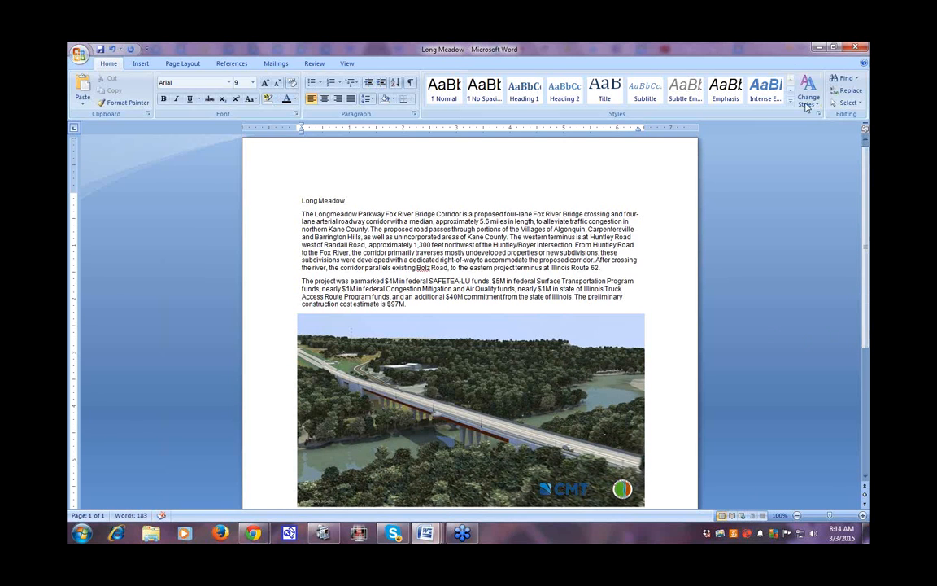
left_click(817, 50)
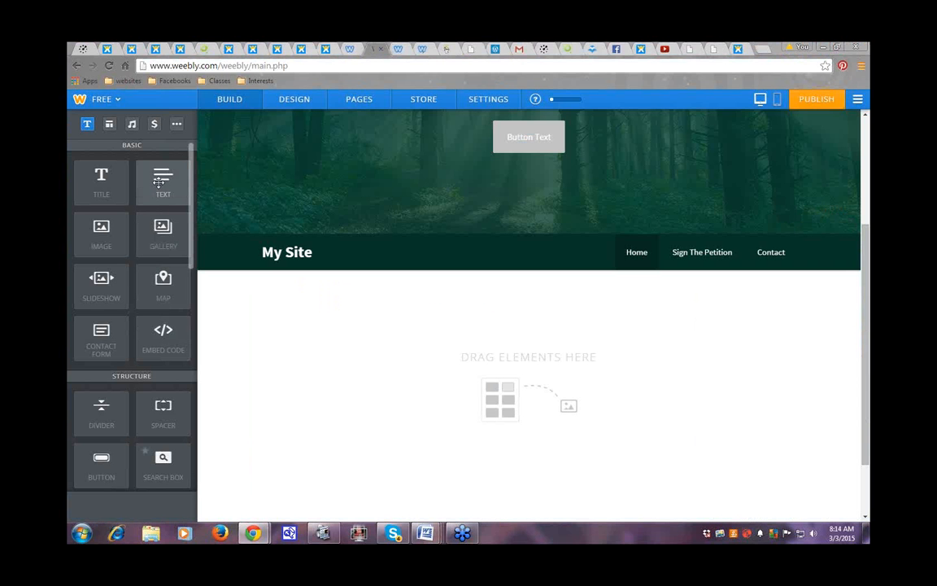
Step: Drop a Text element into the Home page's content area below the navigation bar
left_click_drag(159, 182, 494, 391)
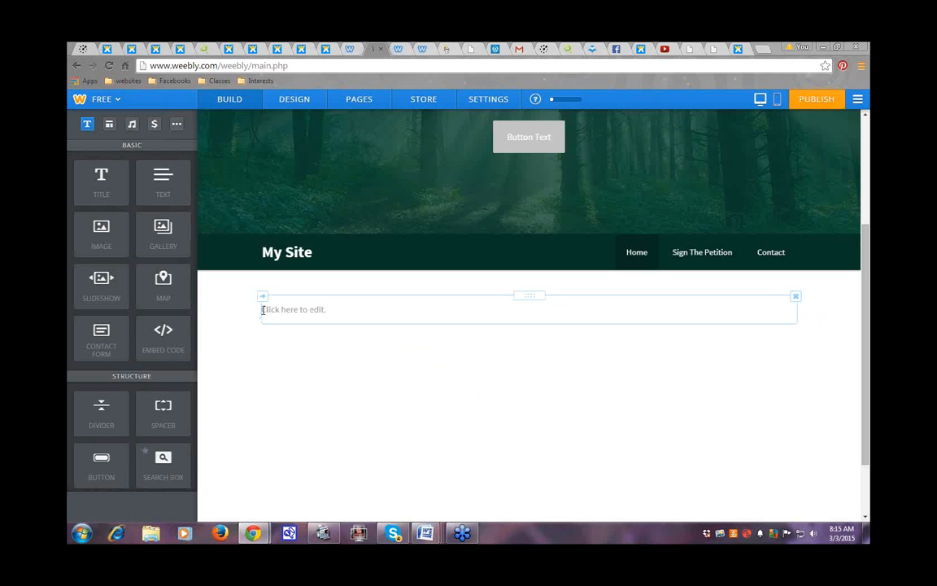
Step: Copy the Long Meadow heading and its two paragraphs from Word, then minimize Word
mouse_move(429, 535)
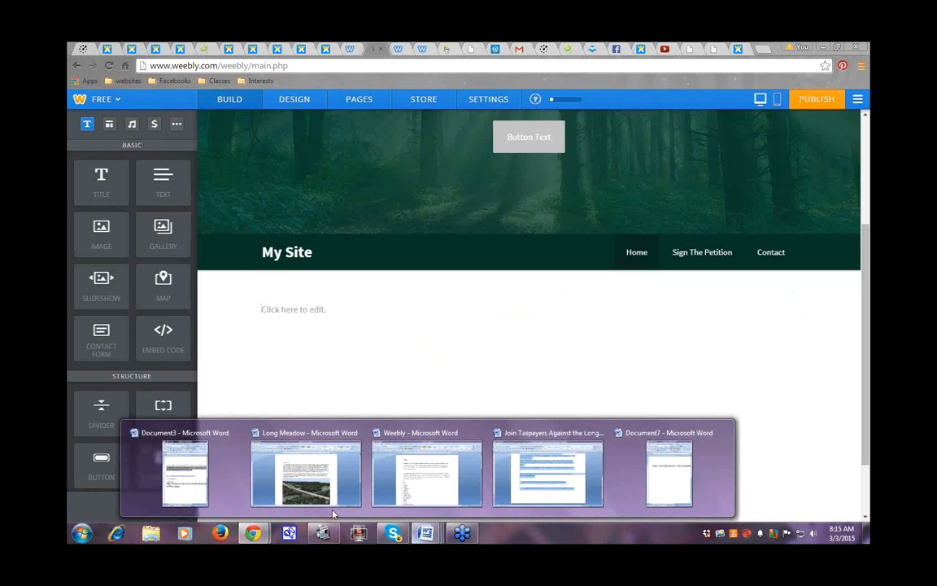
left_click(306, 473)
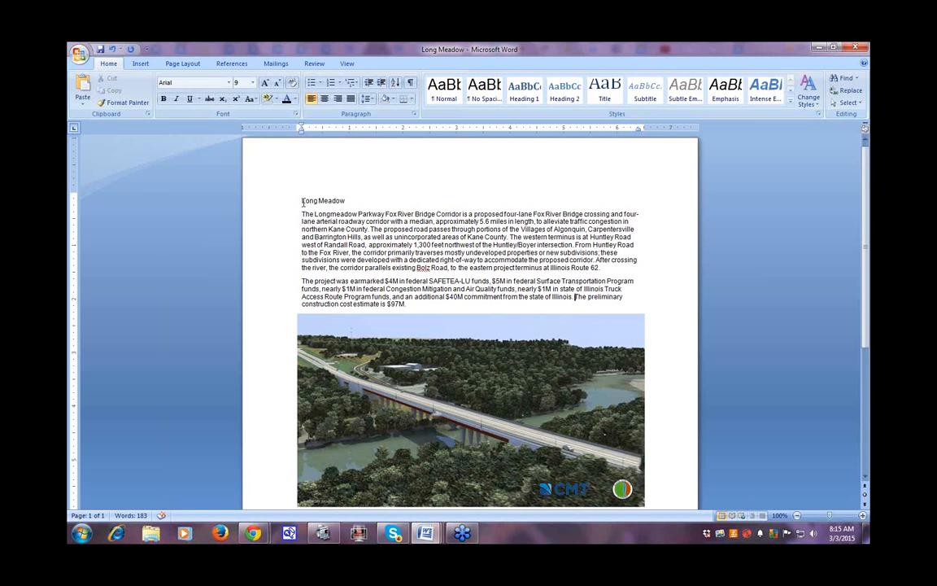
left_click_drag(301, 201, 407, 305)
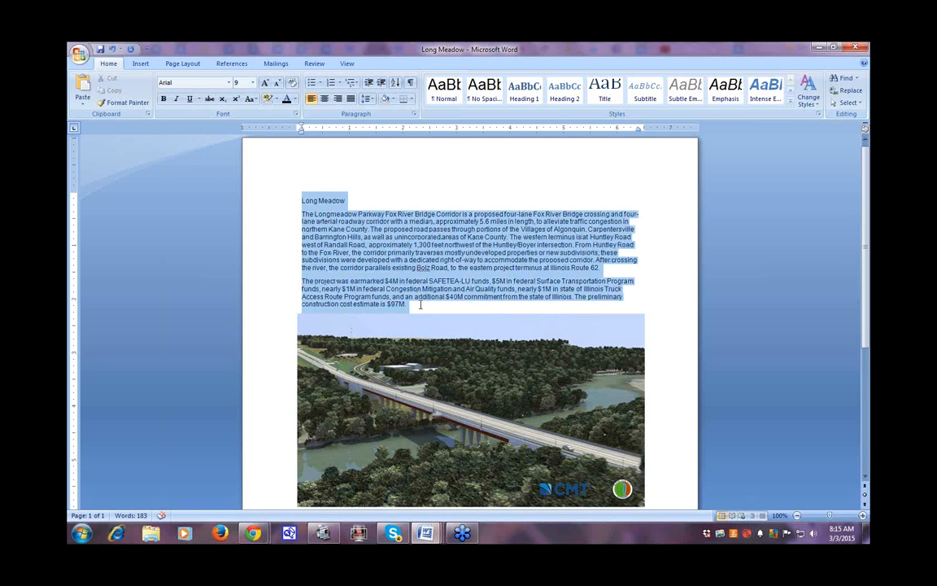
right_click(392, 252)
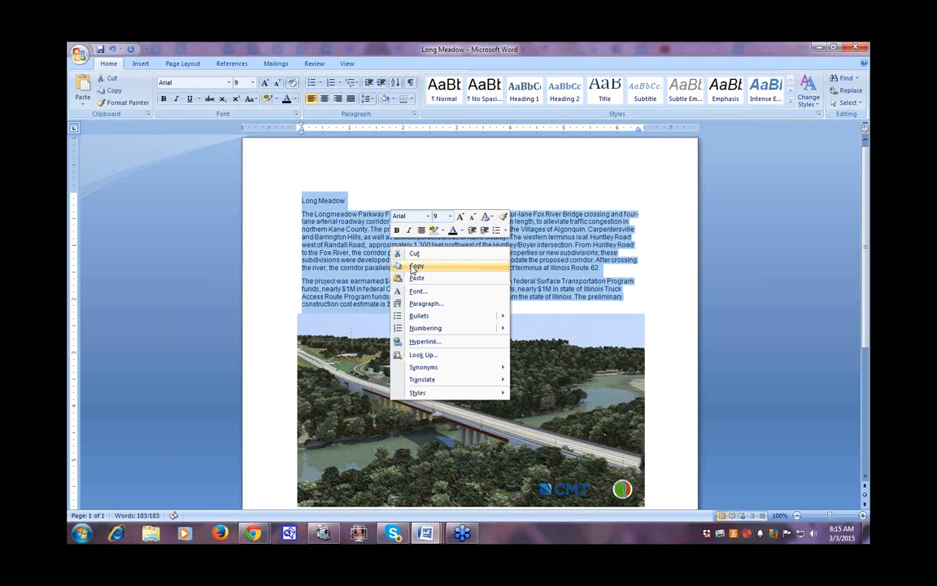
left_click(415, 266)
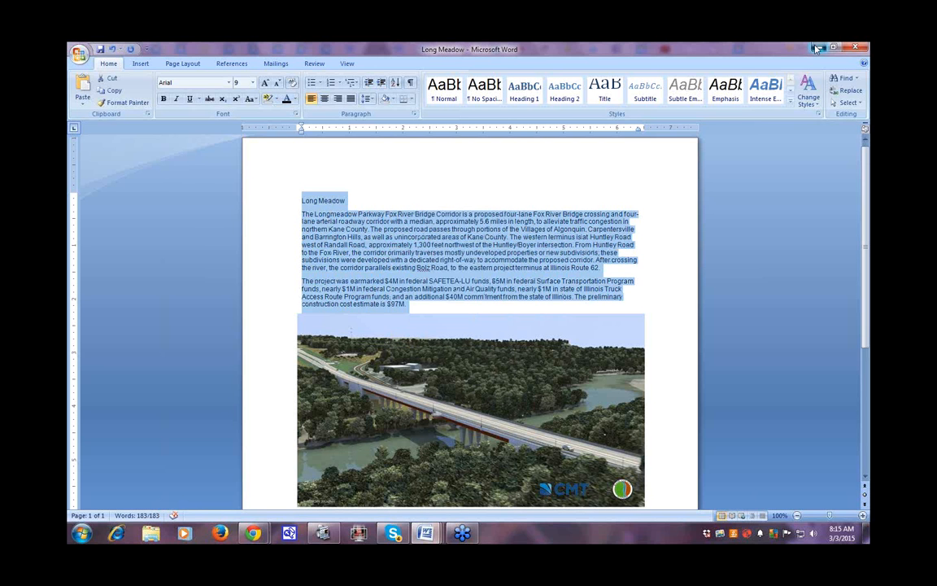
left_click(816, 48)
Step: Paste the Long Meadow heading and paragraphs into the Home page text block and review alignment and colour options
left_click(262, 307)
right_click(263, 310)
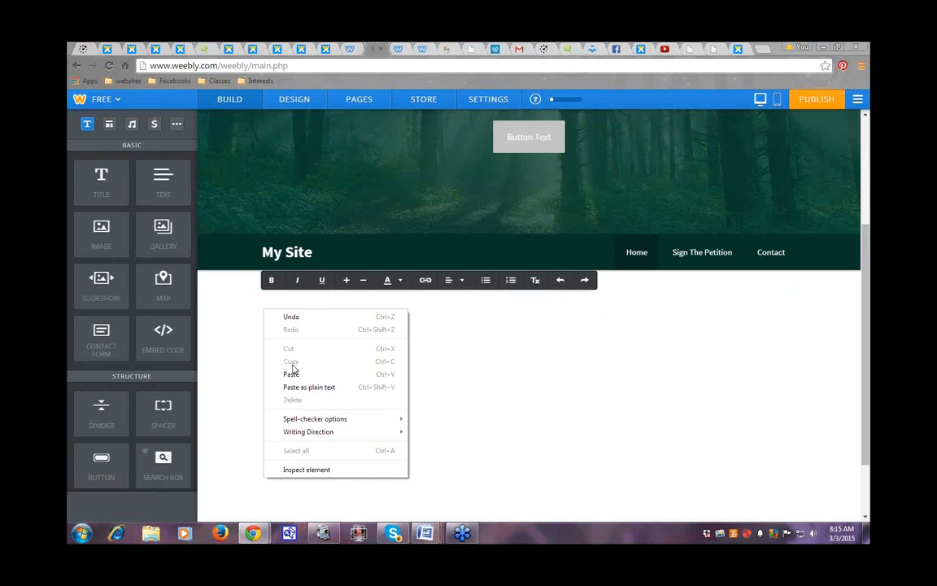
left_click(291, 373)
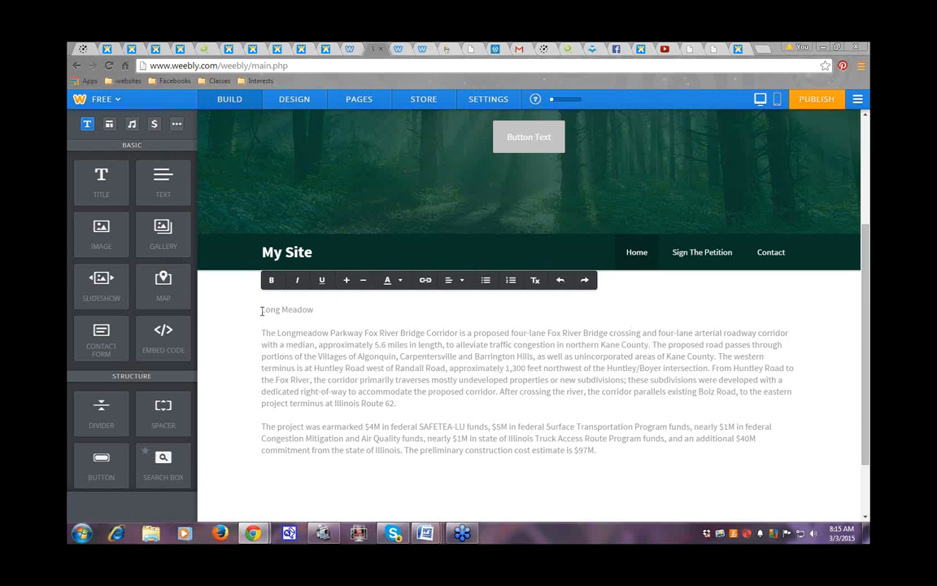
left_click_drag(262, 311, 606, 453)
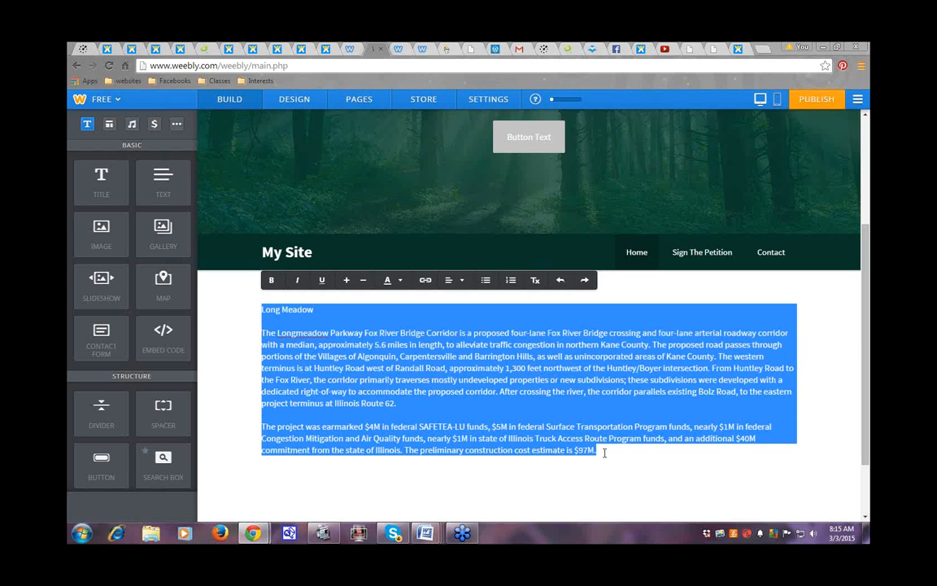
left_click(448, 279)
left_click(389, 279)
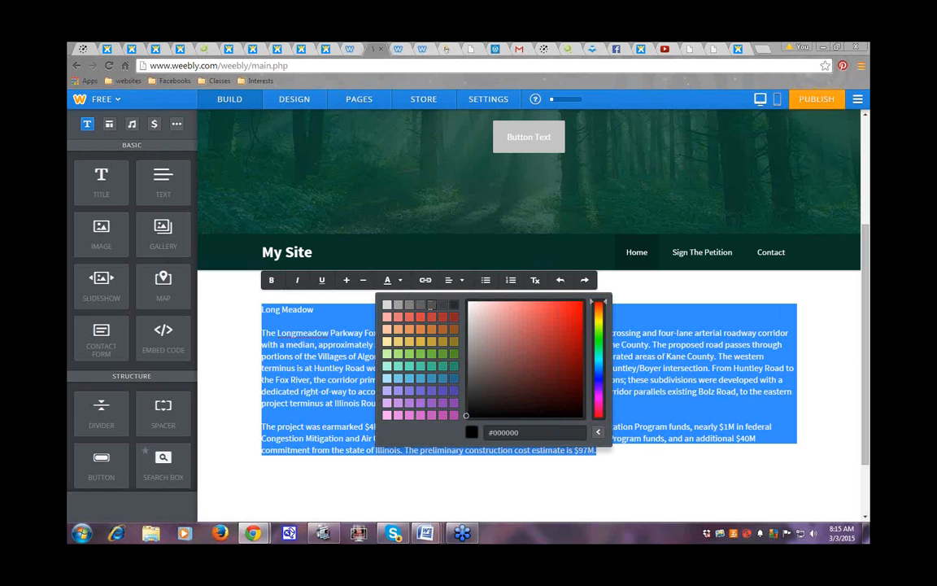
left_click(468, 496)
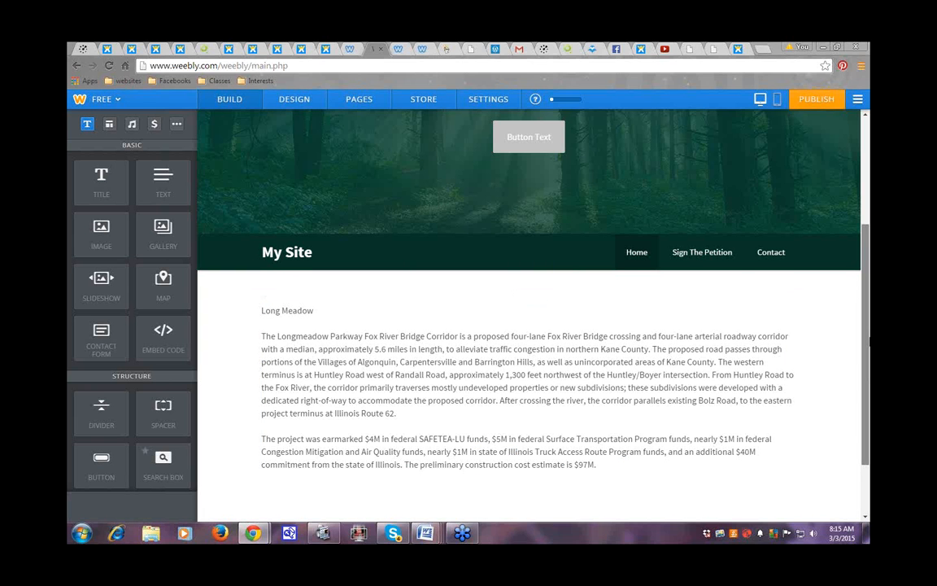
scroll(868, 342, "down", 1)
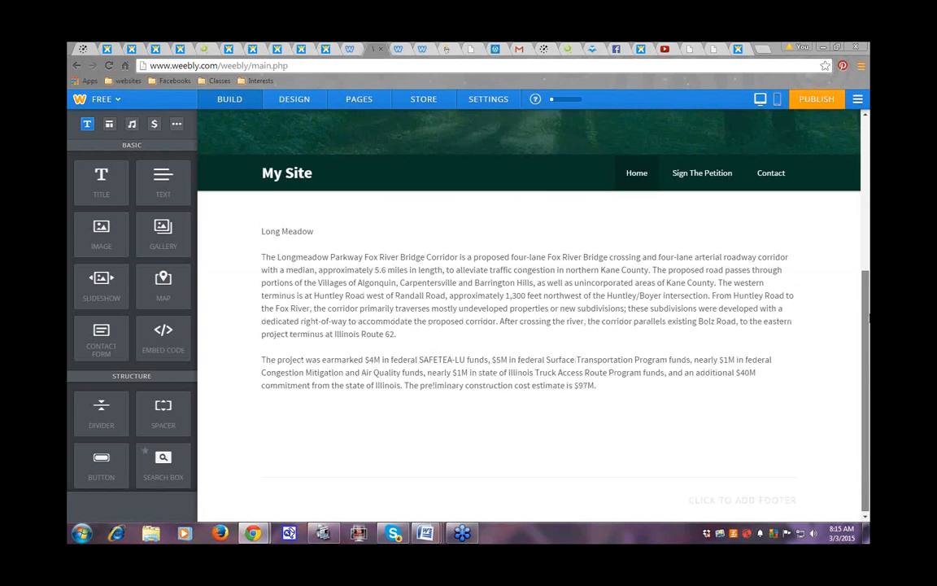
scroll(868, 322, "up", 1)
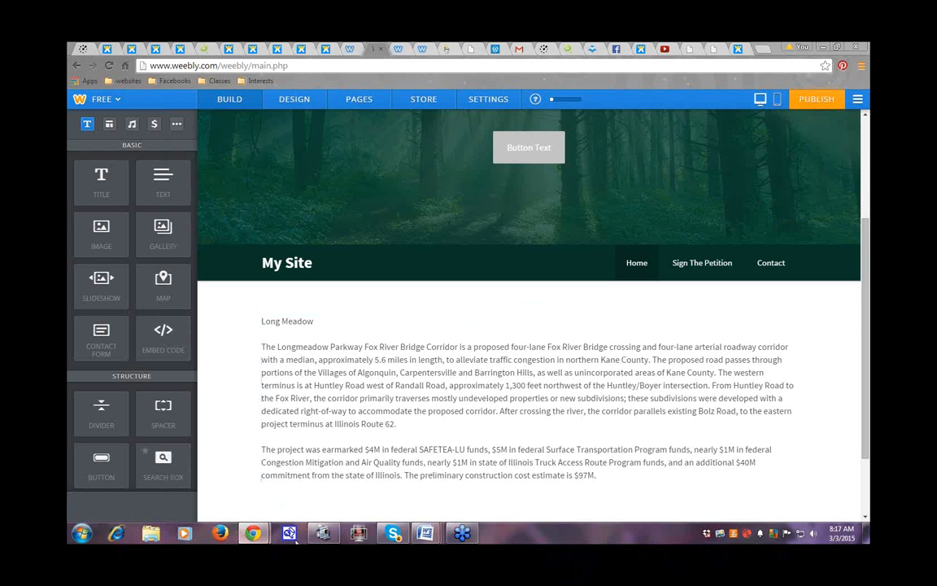
Step: Drop an Image element into the Long Meadow text block and position its empty placeholder
mouse_move(436, 539)
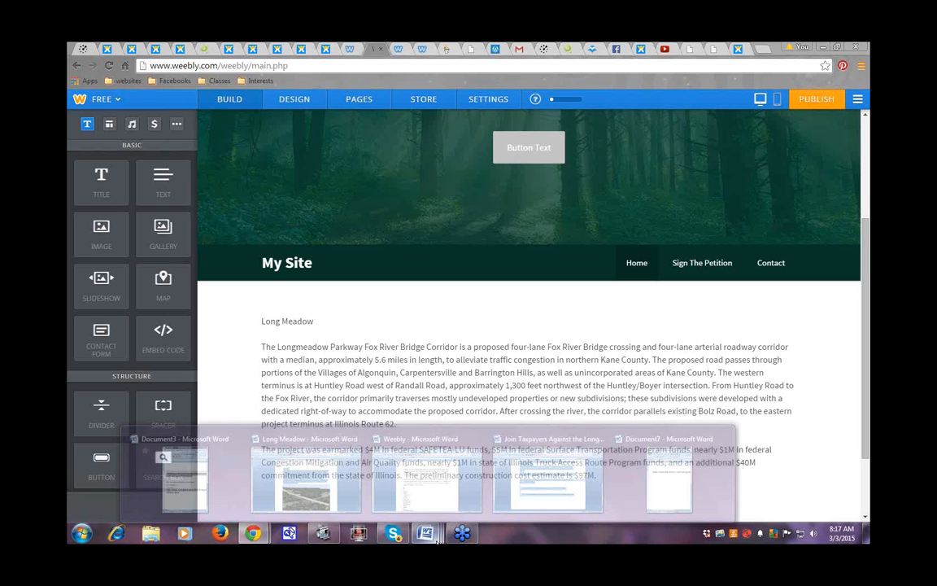
mouse_move(330, 502)
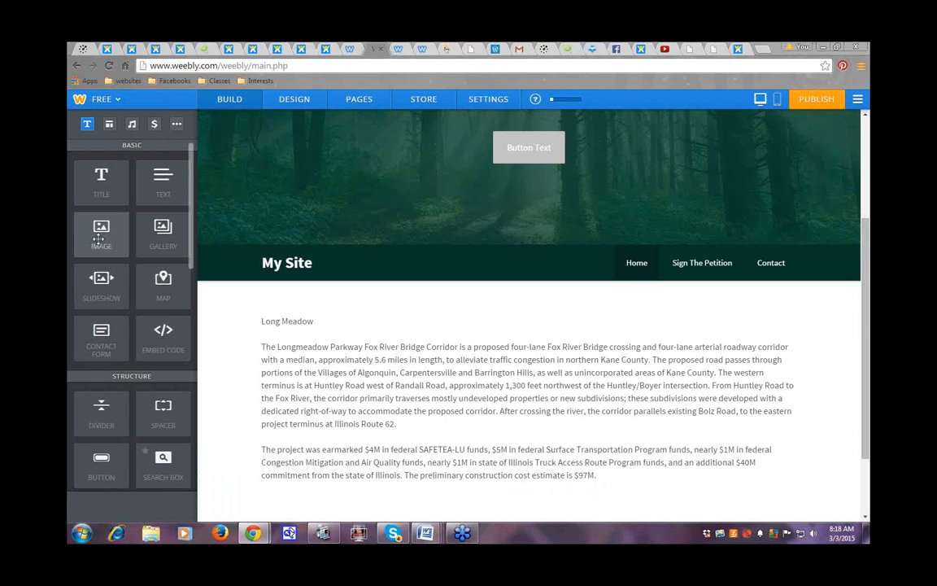
left_click_drag(96, 236, 291, 359)
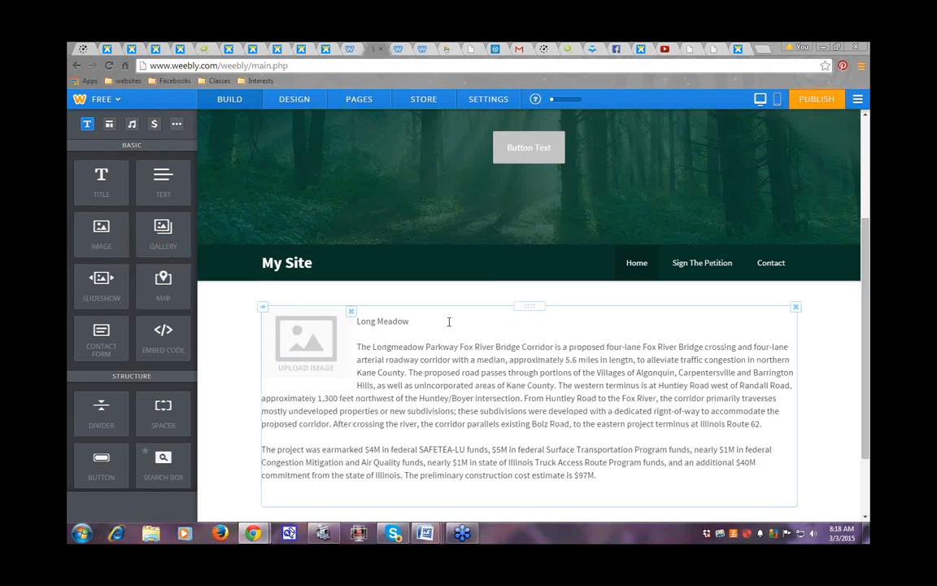
left_click_drag(309, 346, 313, 304)
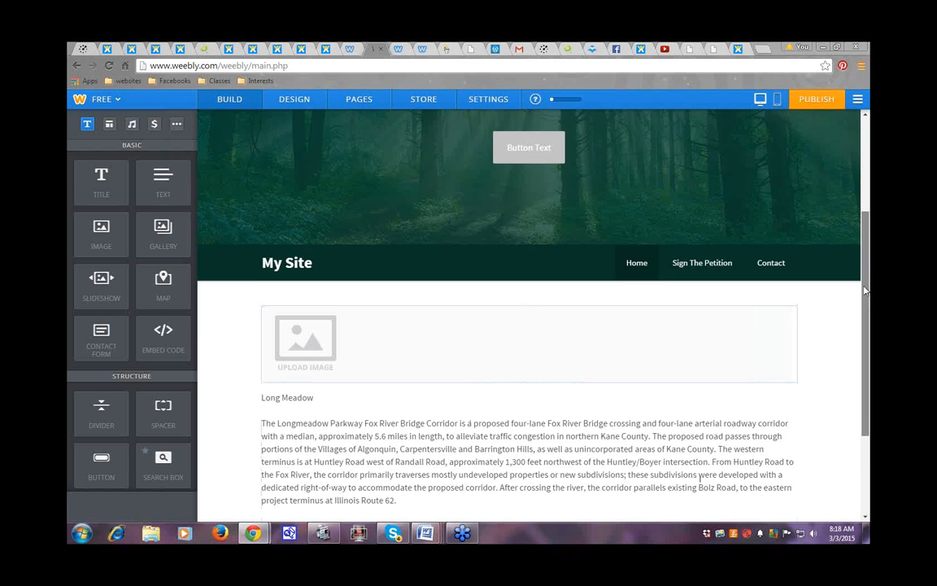
left_click_drag(866, 294, 865, 330)
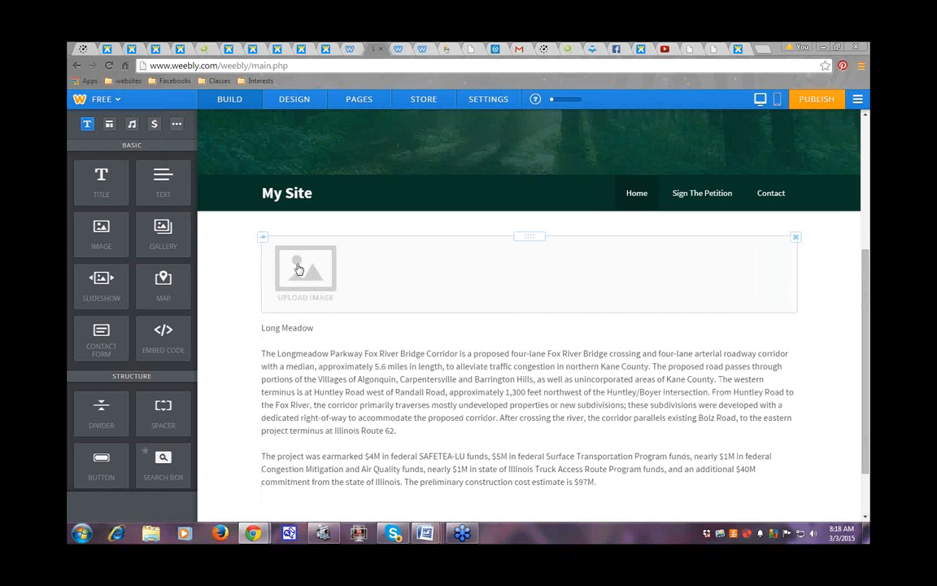
left_click_drag(296, 287, 262, 349)
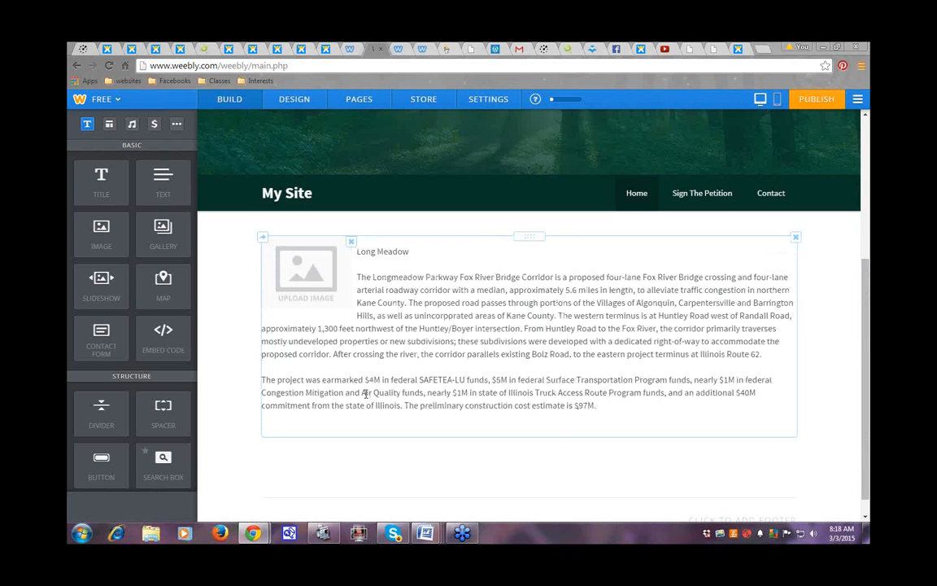
Step: Start a photo upload for the placeholder and browse to TOSHIBA EXT (J:) > 0000 2015
left_click(291, 285)
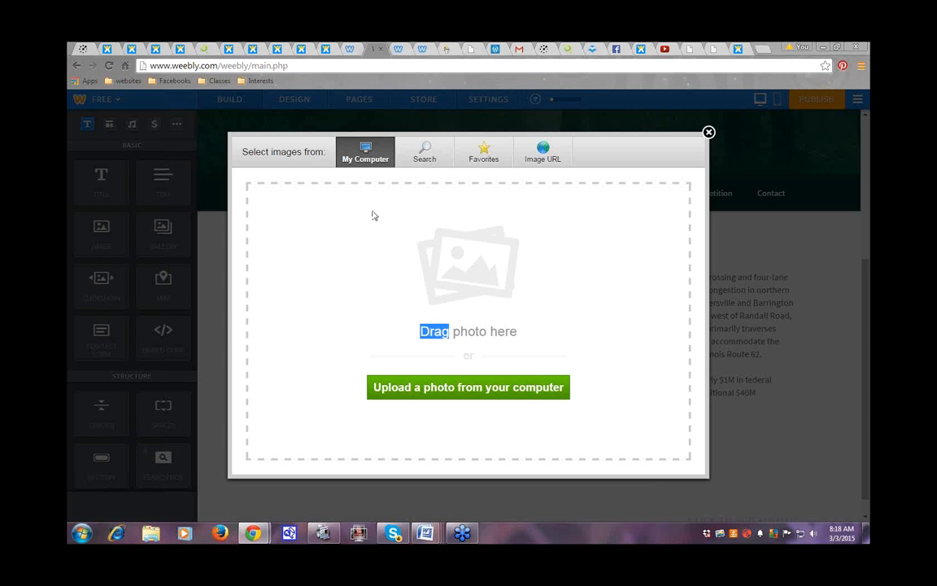
left_click(409, 388)
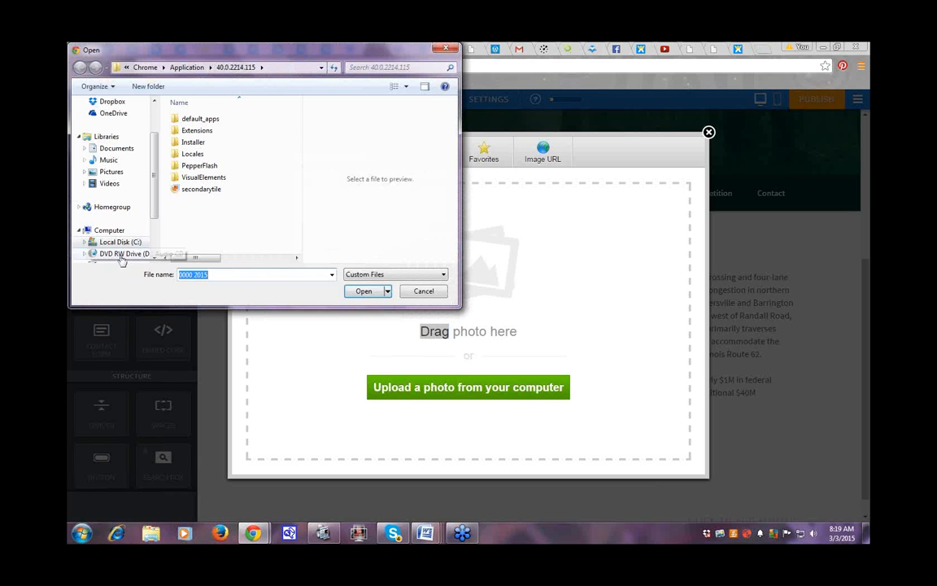
scroll(138, 191, "down", 2)
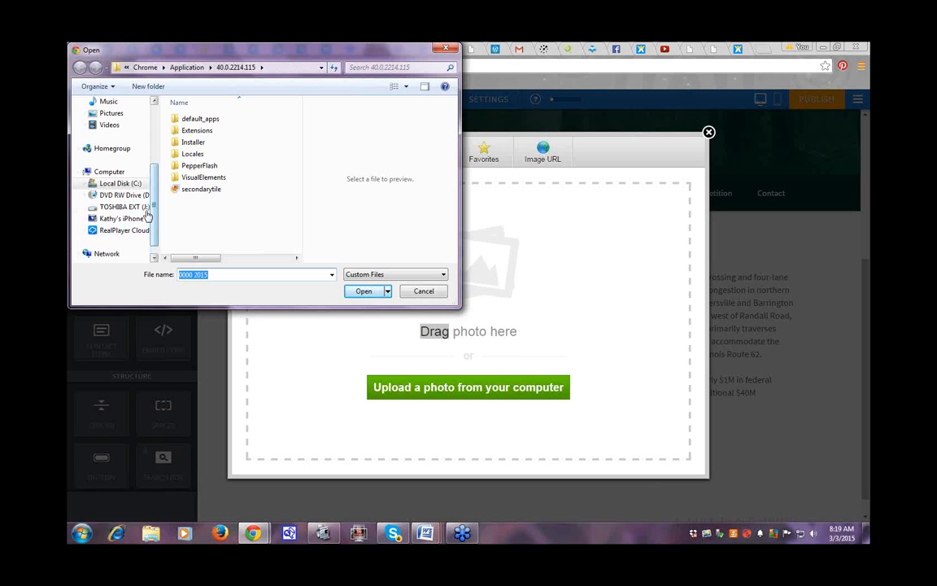
left_click(124, 207)
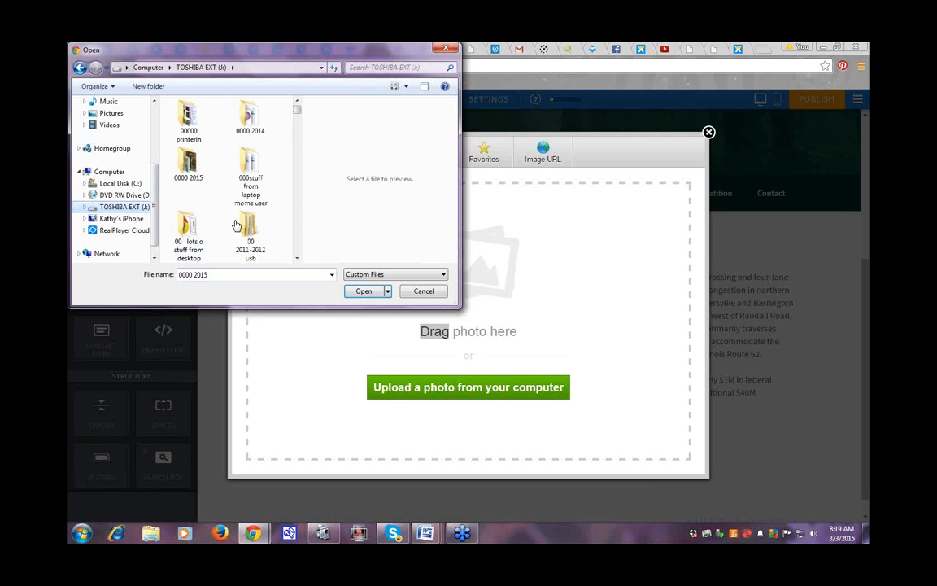
double_click(188, 166)
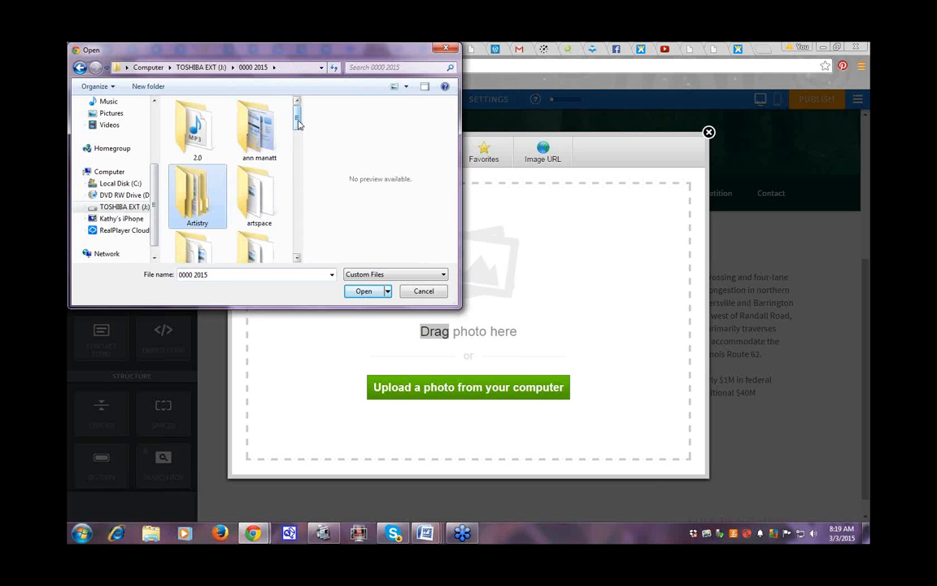
left_click_drag(298, 122, 295, 162)
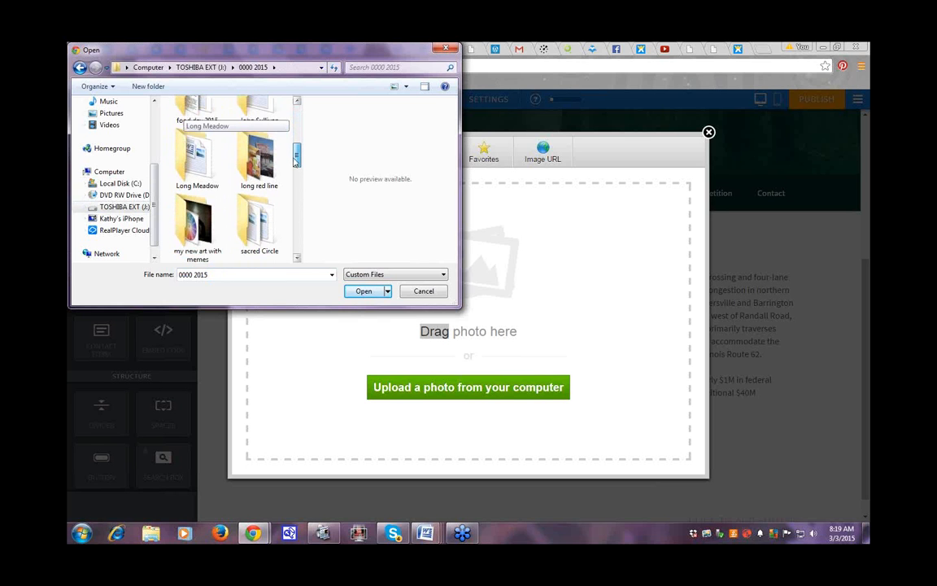
double_click(193, 169)
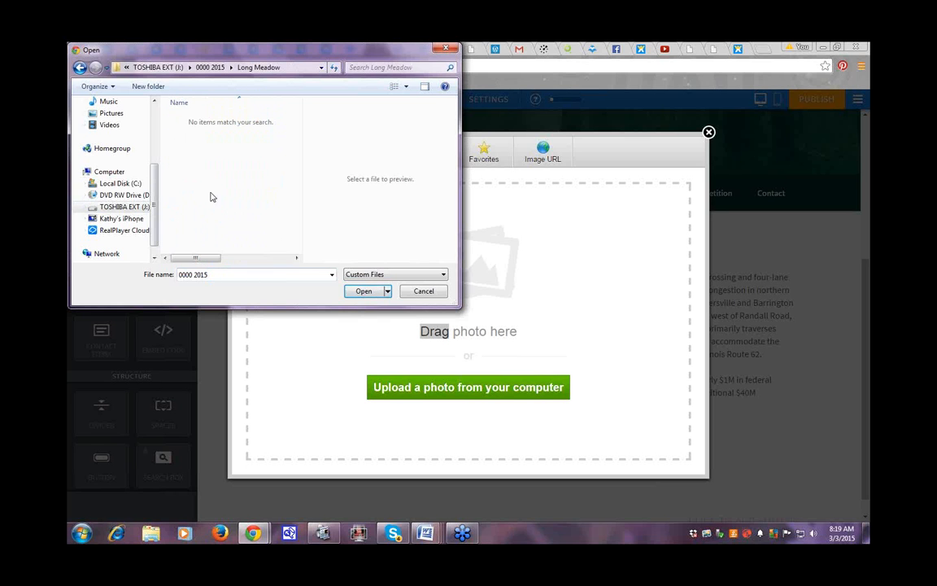
left_click(79, 69)
left_click_drag(297, 149, 297, 117)
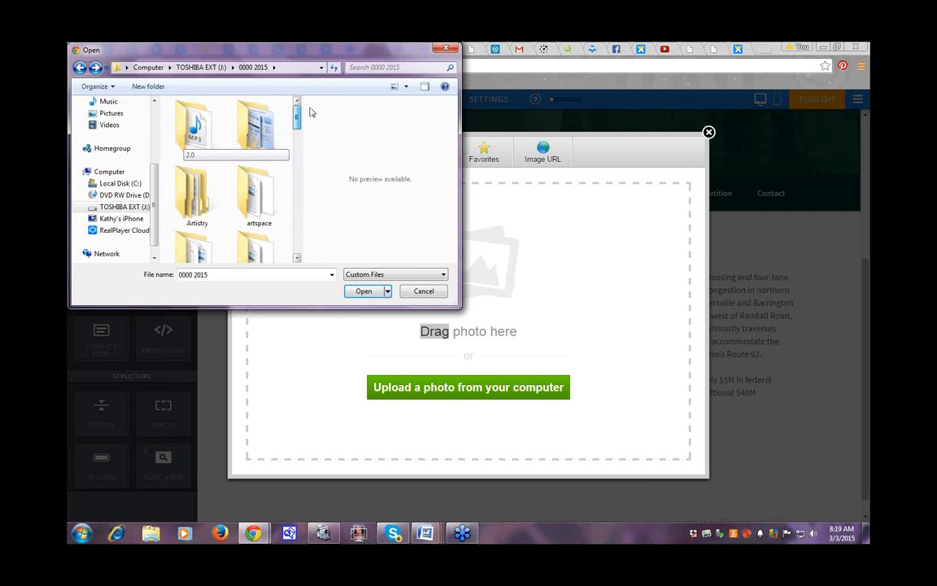
Step: Reopen the file browser and upload longMeadowPhoto from 0000 2015 > my new art with memes
left_click(452, 51)
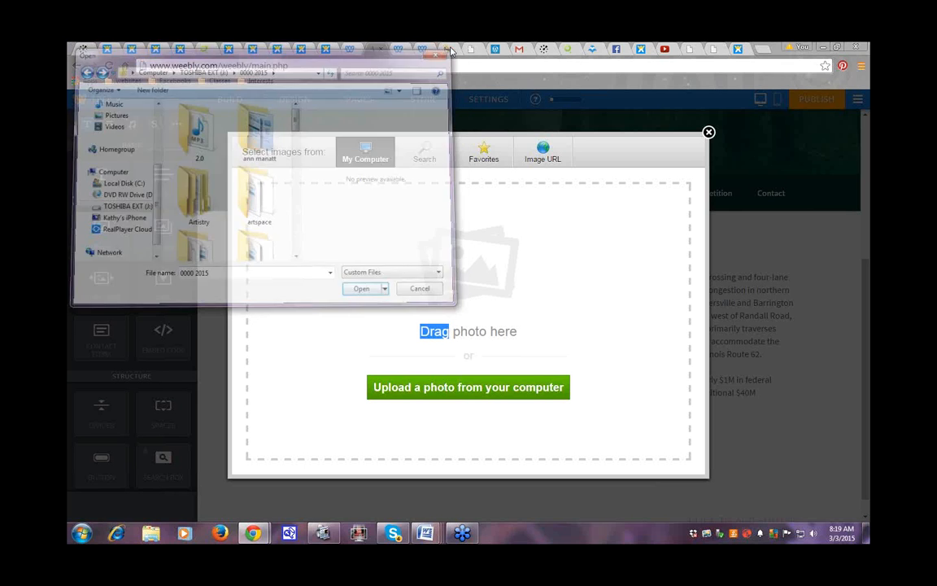
mouse_move(320, 543)
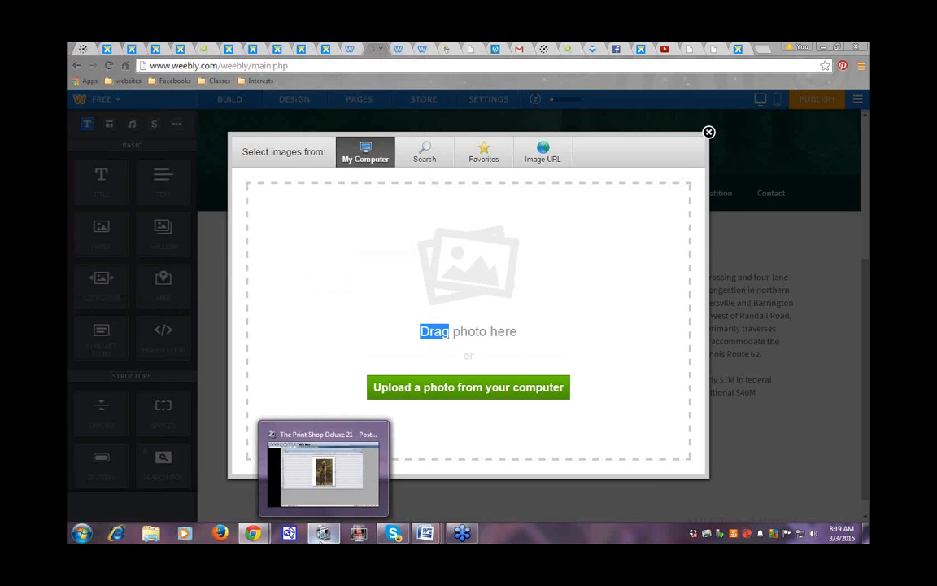
mouse_move(440, 531)
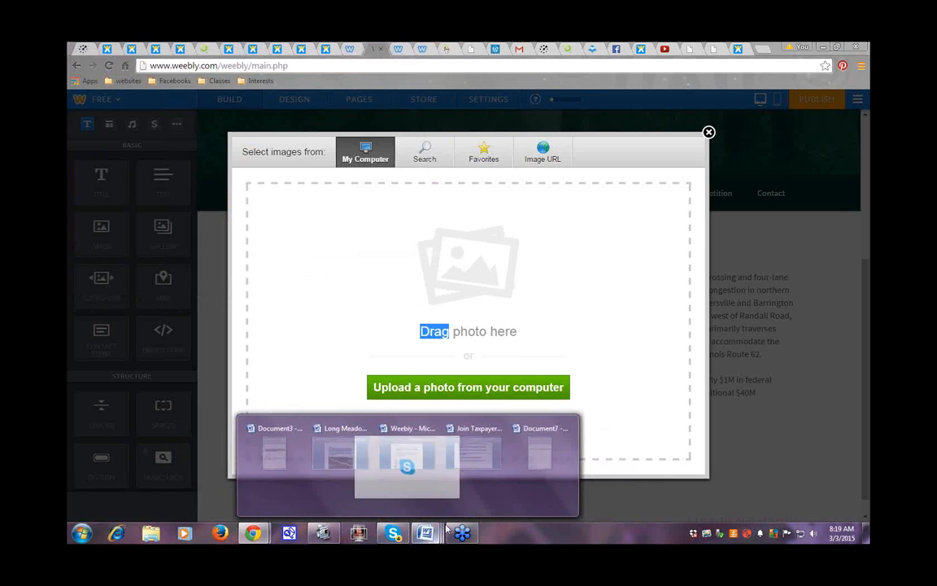
left_click(404, 389)
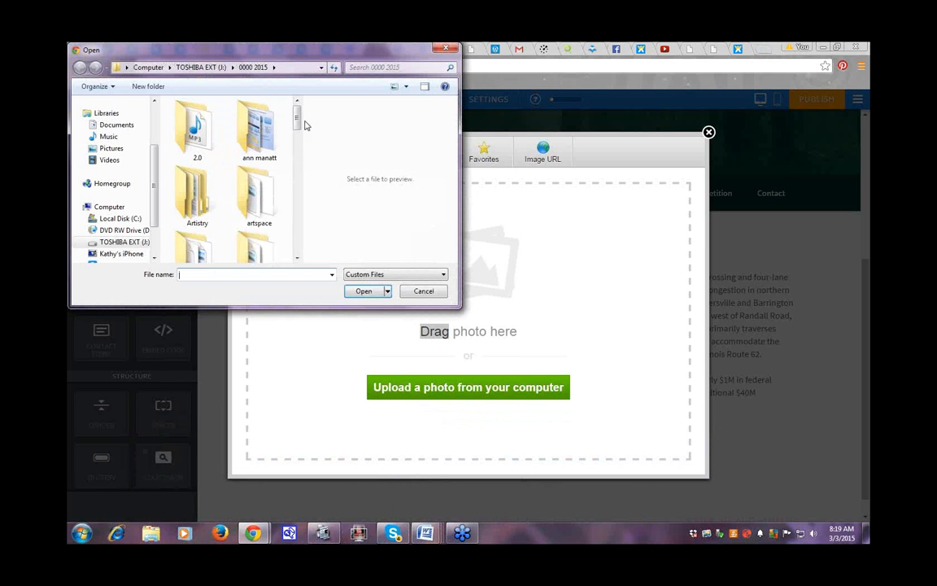
left_click_drag(296, 121, 292, 179)
double_click(186, 143)
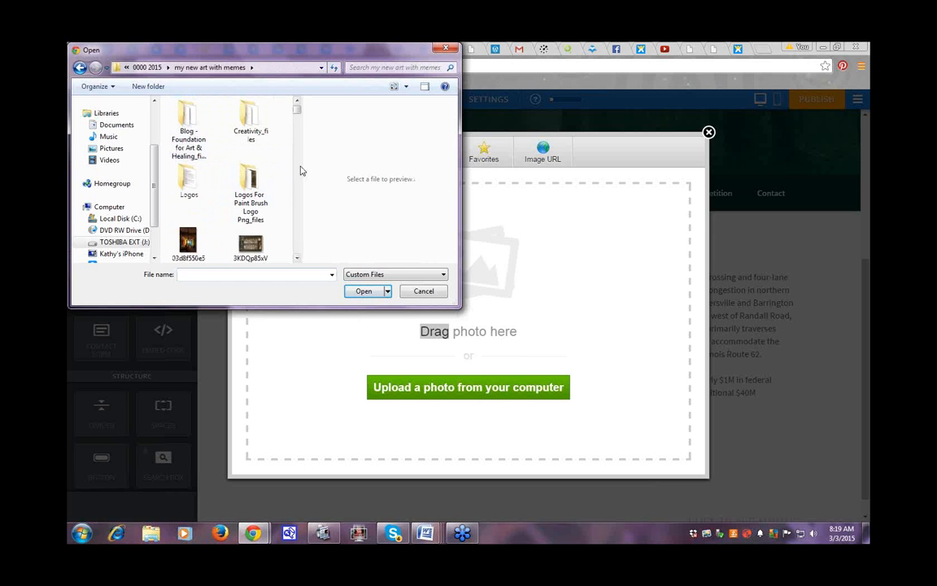
left_click_drag(296, 104, 290, 212)
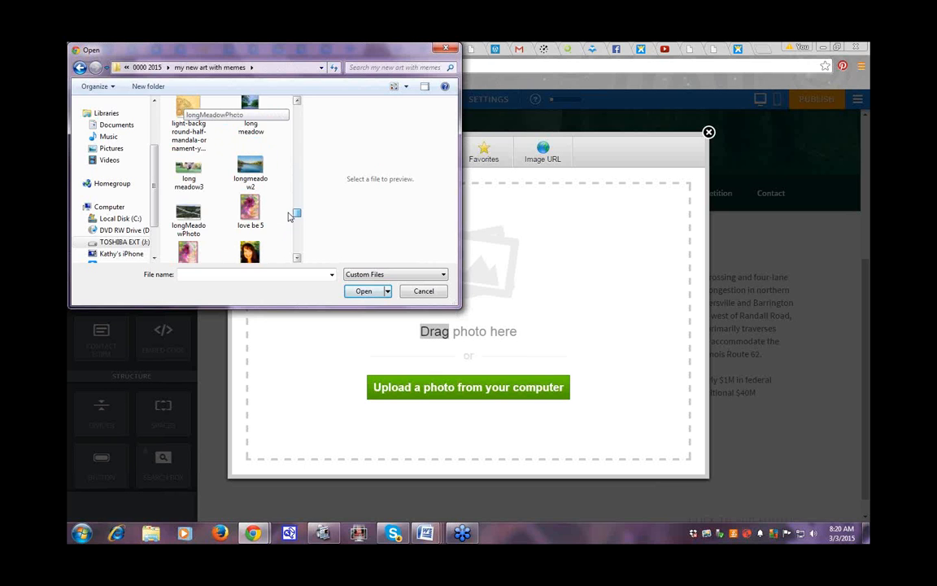
double_click(189, 218)
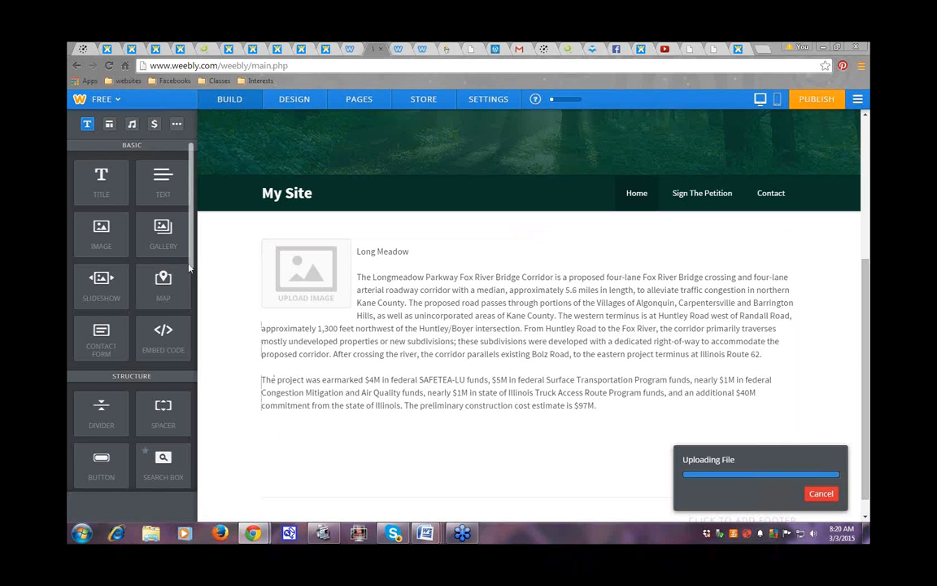
Step: Resize the Longmeadow Parkway bridge photo slightly using its corner handle
scroll(186, 269, "down", 1)
scroll(186, 269, "down", 2)
scroll(192, 257, "up", 3)
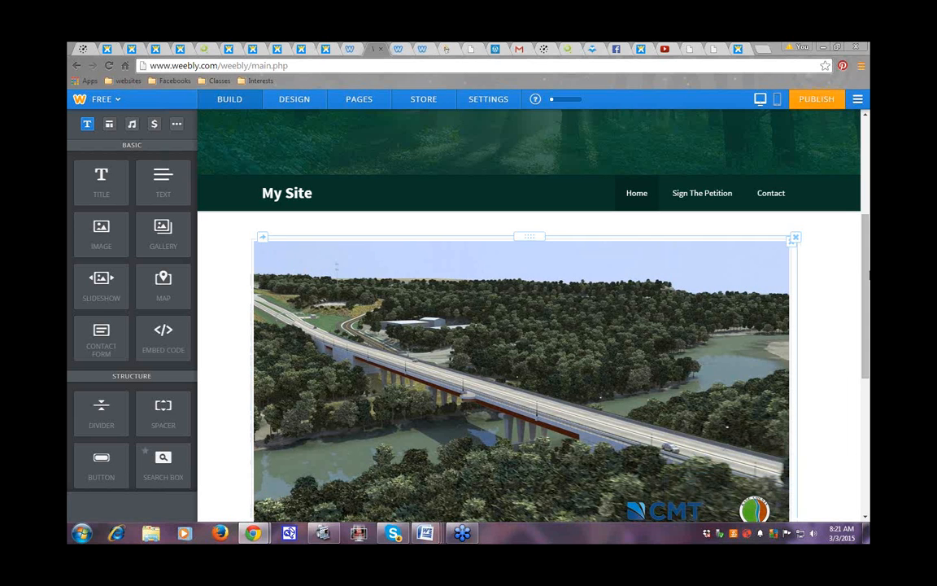
left_click_drag(867, 274, 867, 329)
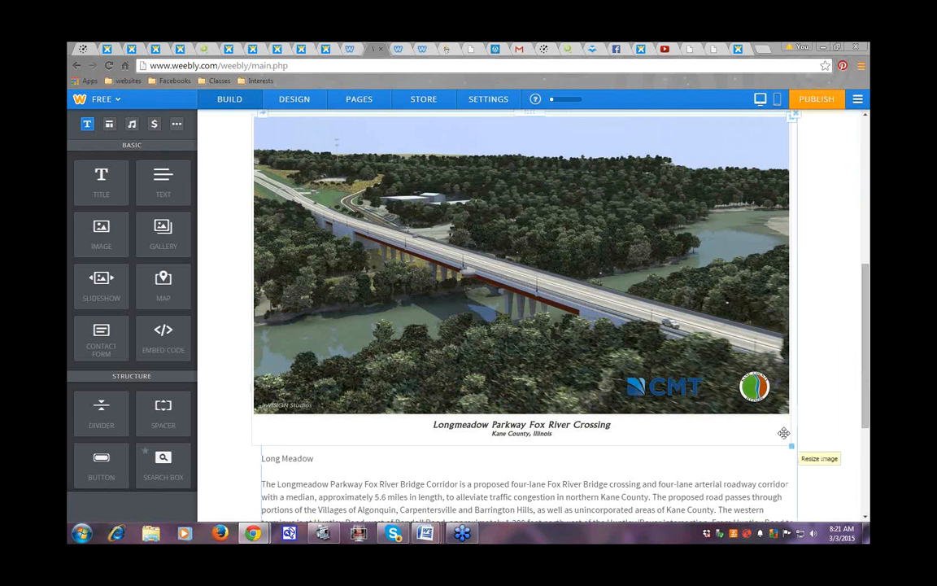
left_click_drag(783, 433, 810, 437)
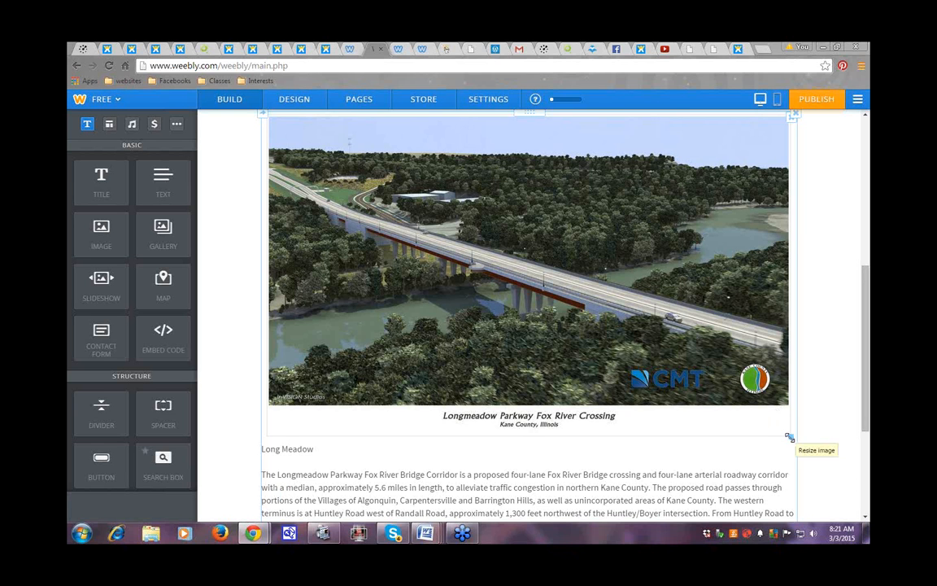
Step: Shrink the bridge photo until the Long Meadow text wraps beside it, then try moving the block
left_click_drag(789, 437, 532, 335)
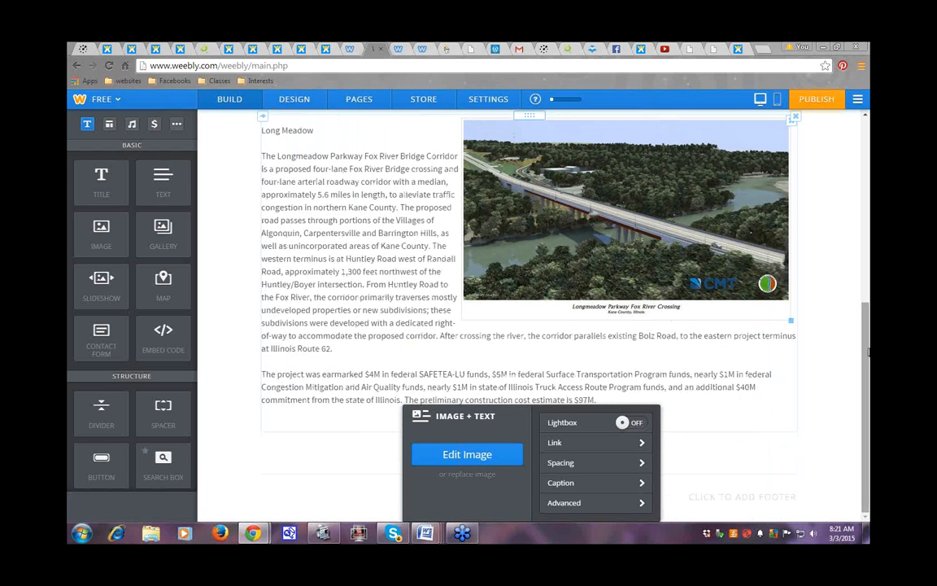
left_click_drag(867, 344, 869, 277)
left_click_drag(787, 431, 783, 416)
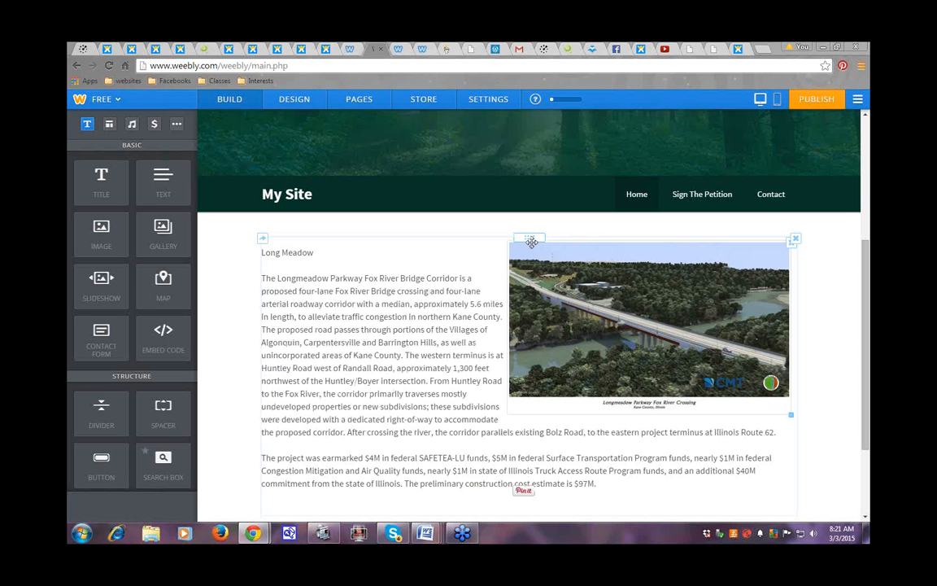
left_click_drag(496, 234, 289, 250)
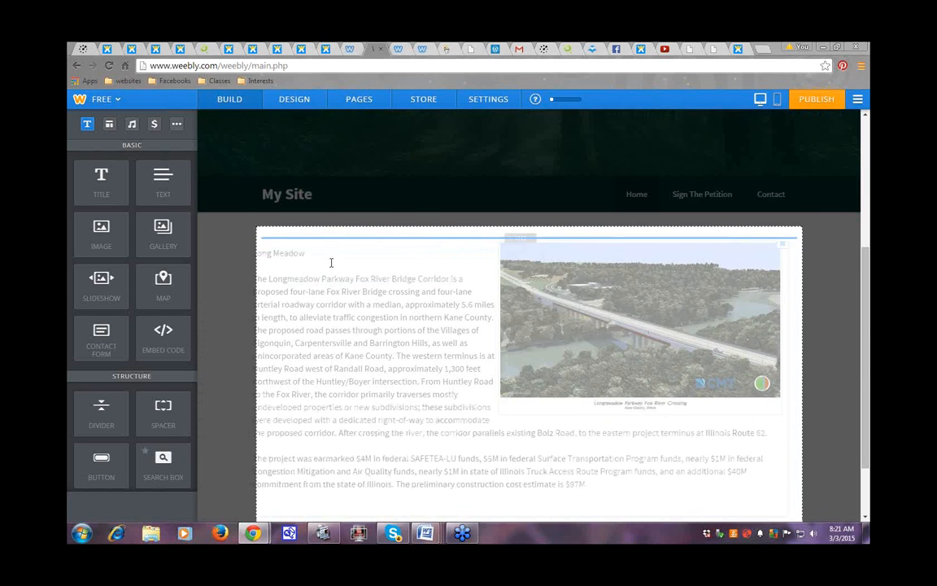
mouse_move(530, 238)
left_mouse_down()
mouse_move(399, 322)
mouse_move(301, 268)
mouse_move(553, 265)
mouse_move(555, 247)
mouse_move(531, 238)
left_mouse_up()
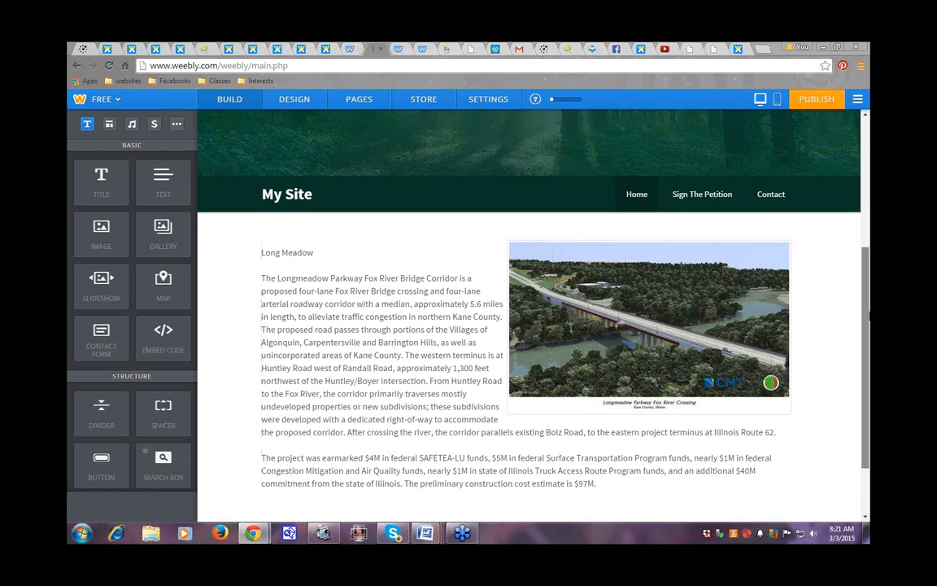
Step: Replace the My Site header title with 'Save Our Environment'
scroll(869, 318, "down", 2)
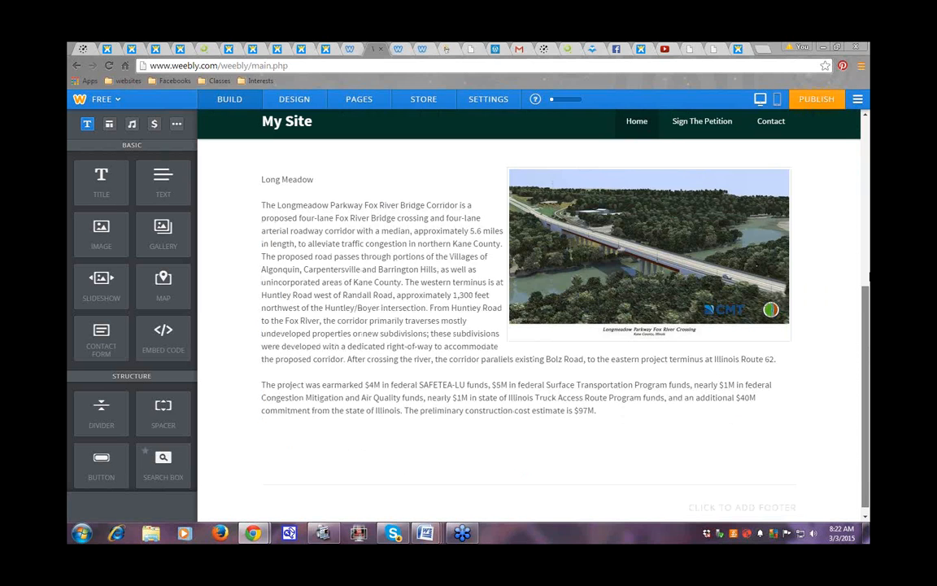
scroll(868, 277, "up", 3)
scroll(868, 239, "up", 1)
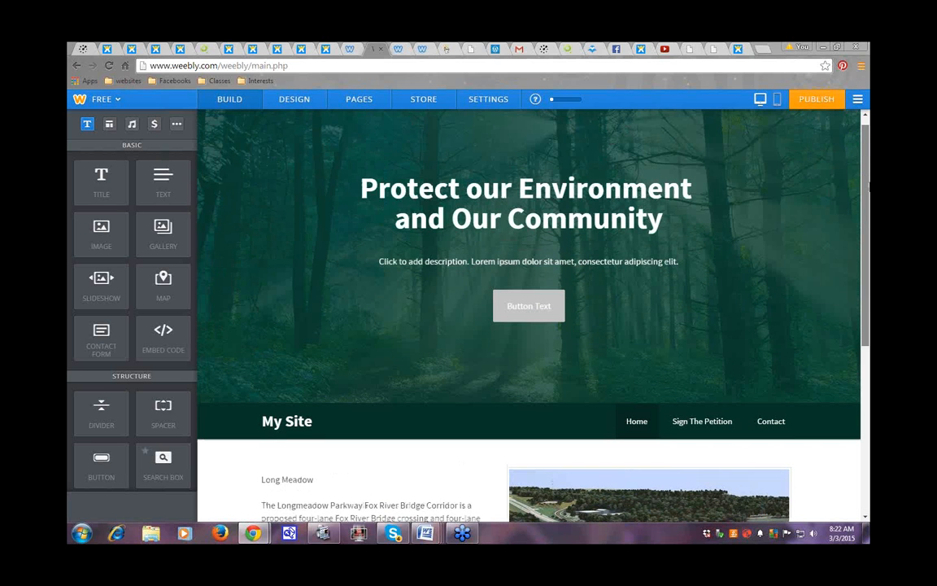
scroll(867, 215, "down", 1)
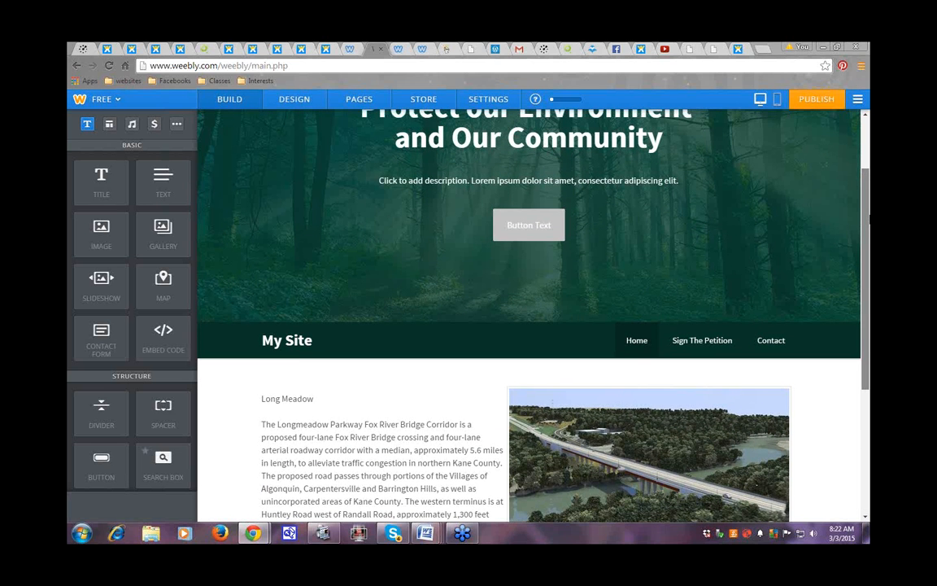
left_click(264, 345)
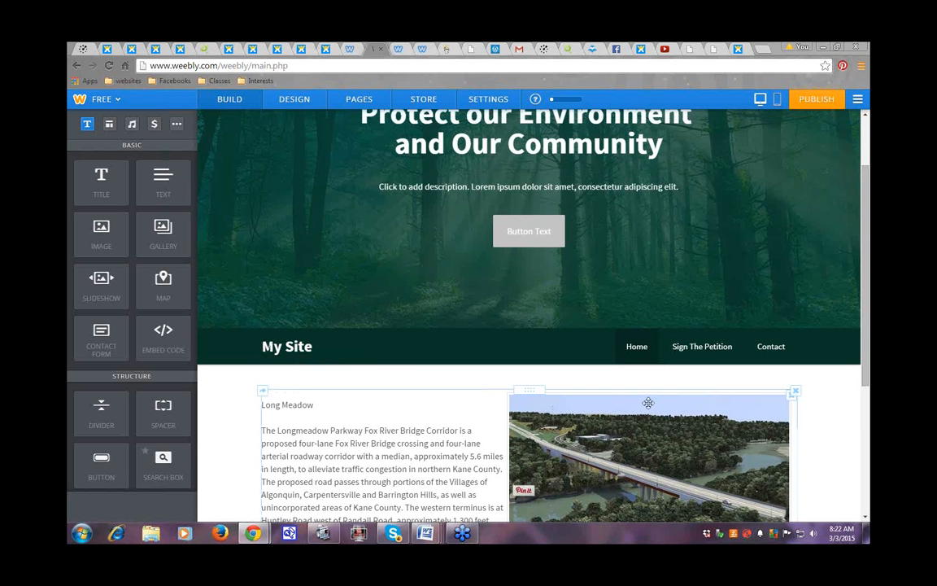
type("Save Our")
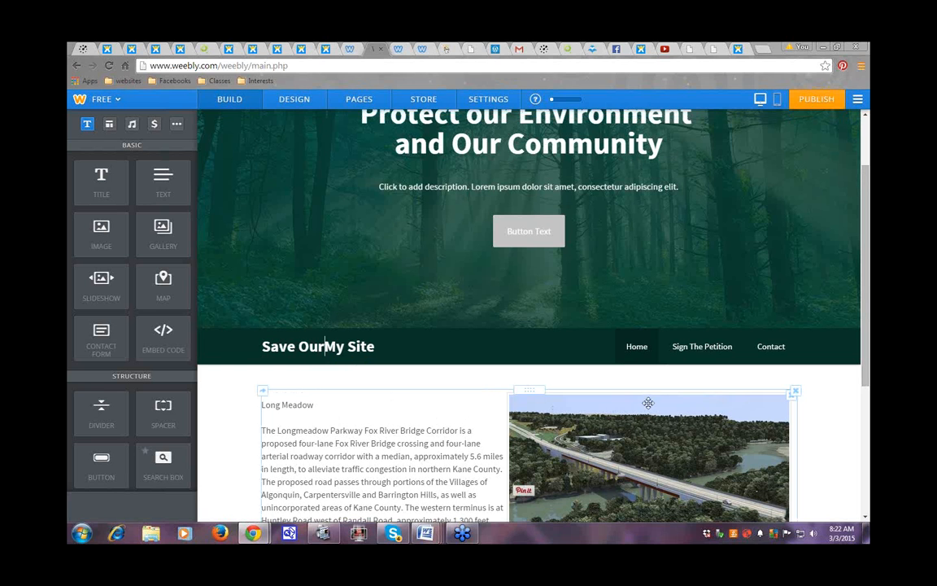
type("E")
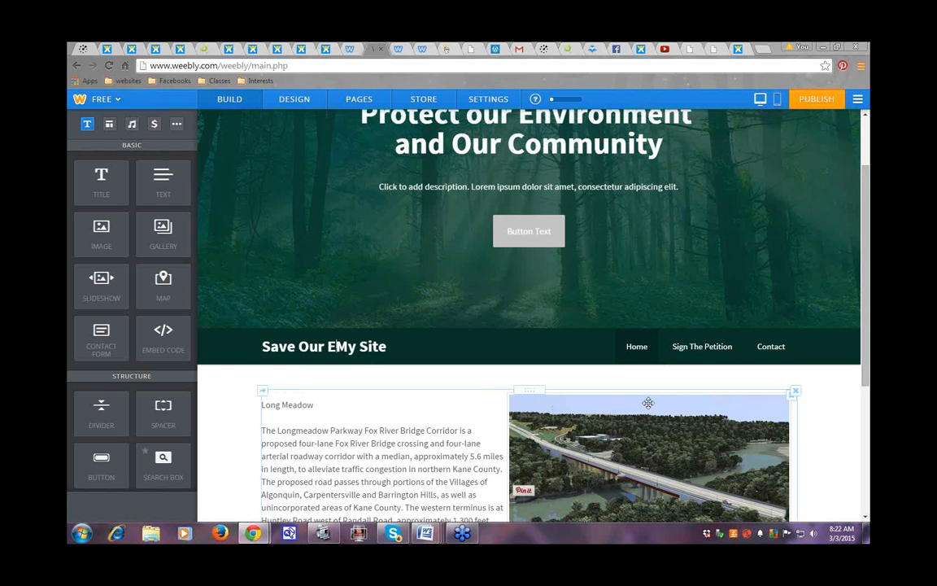
type("nviron")
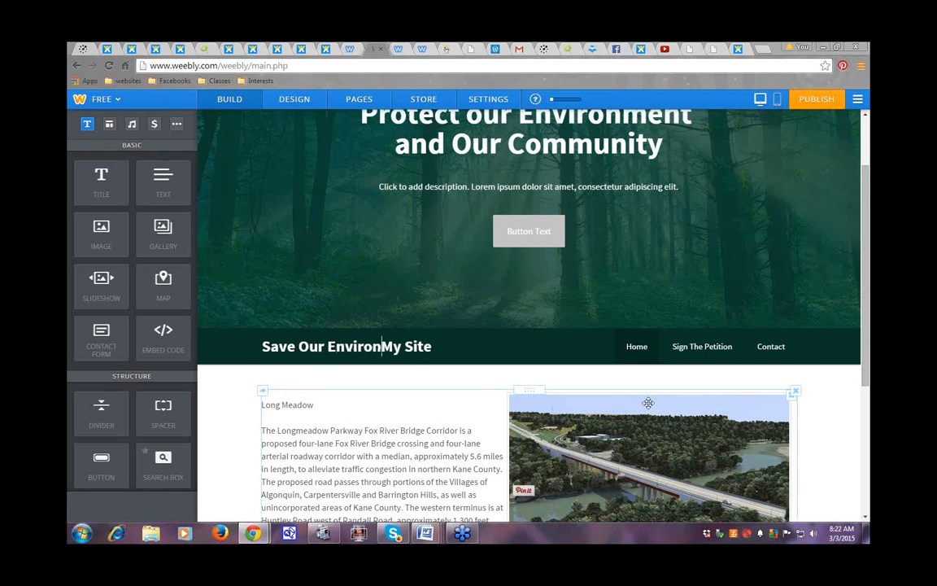
type("ment")
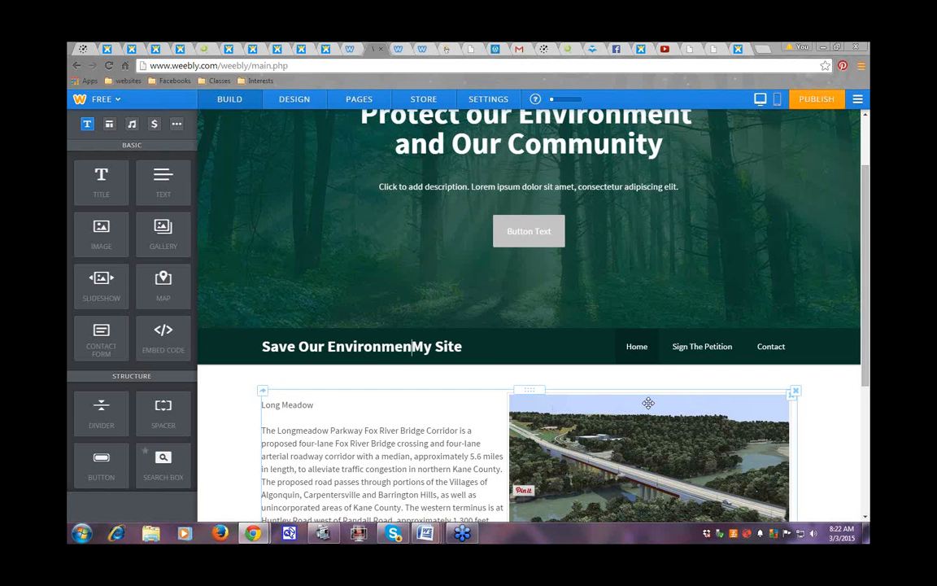
key("Delete")
key("Delete")
key("Delete")
key("Delete")
key("Delete")
key("Delete")
key("Delete")
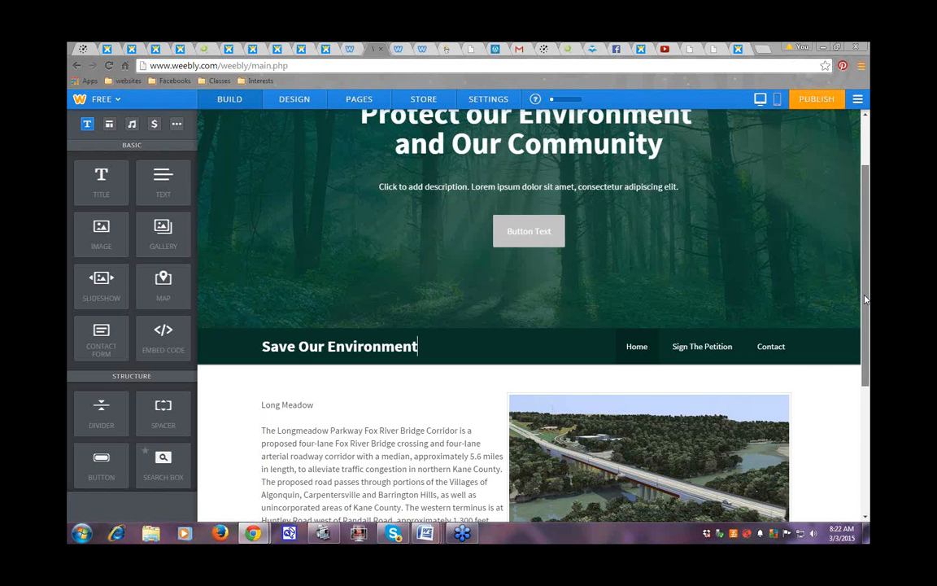
left_click_drag(866, 299, 868, 255)
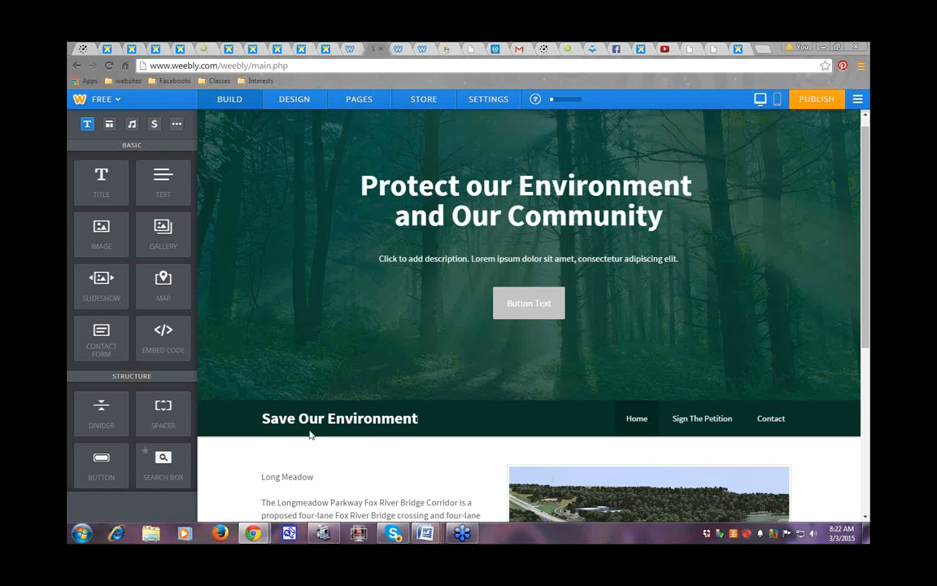
left_click(412, 426)
left_click(449, 420)
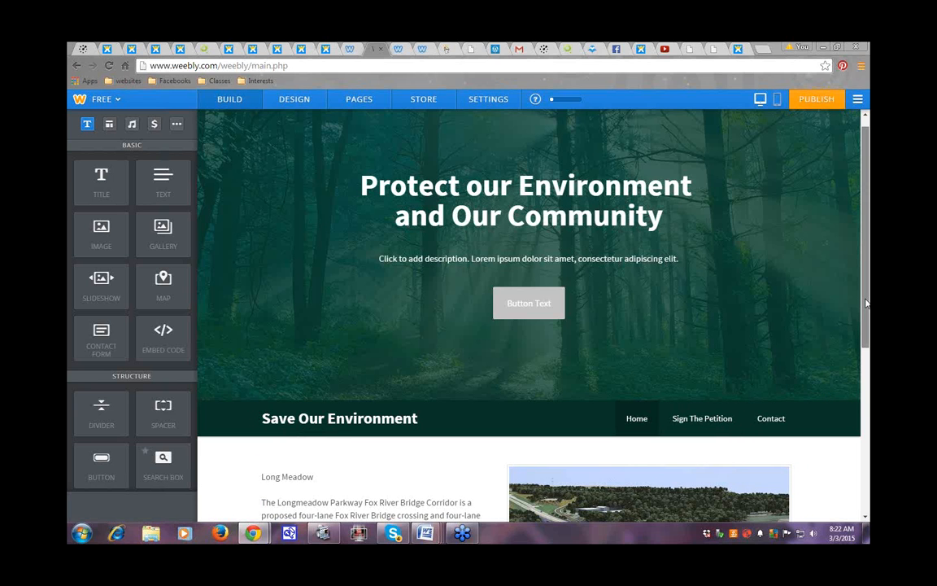
scroll(775, 366, "down", 1)
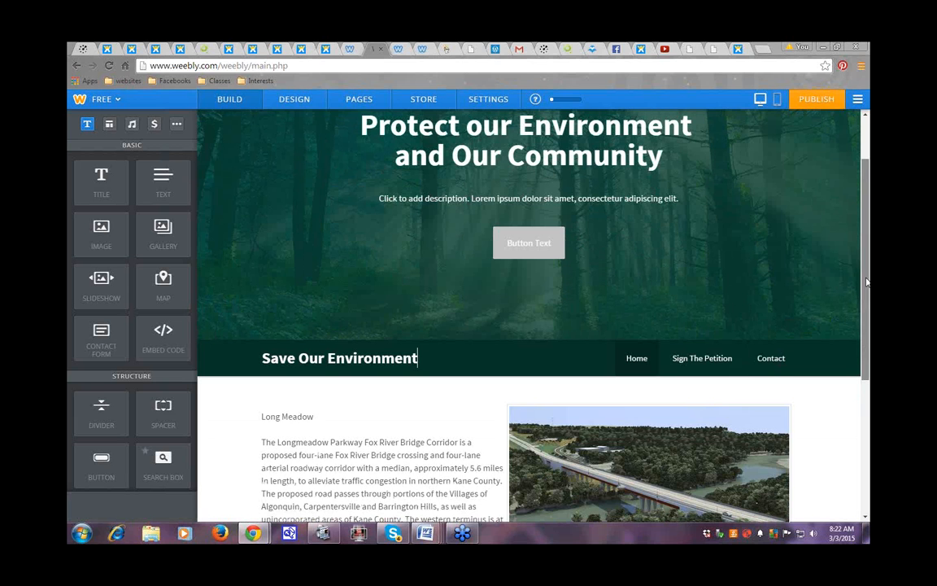
scroll(474, 285, "up", 1)
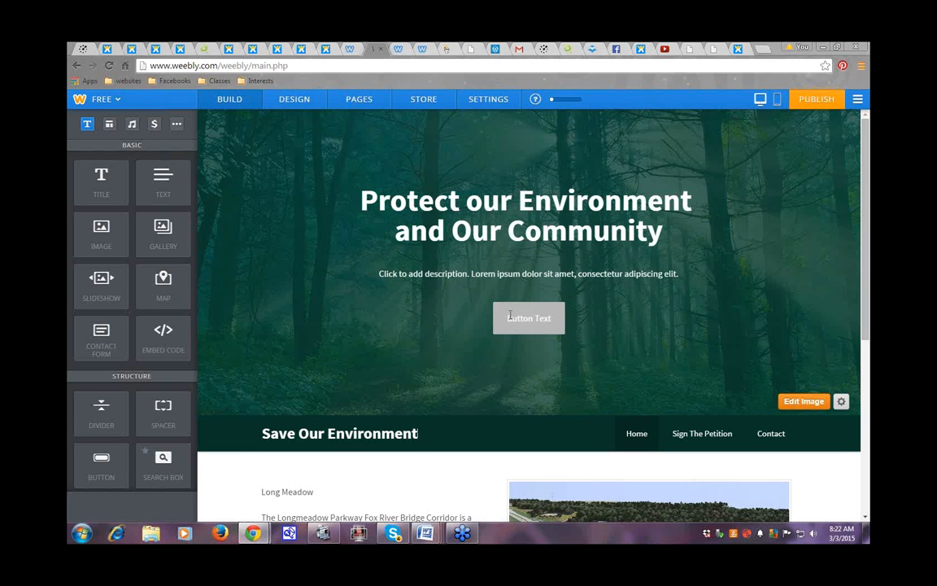
left_click(510, 317)
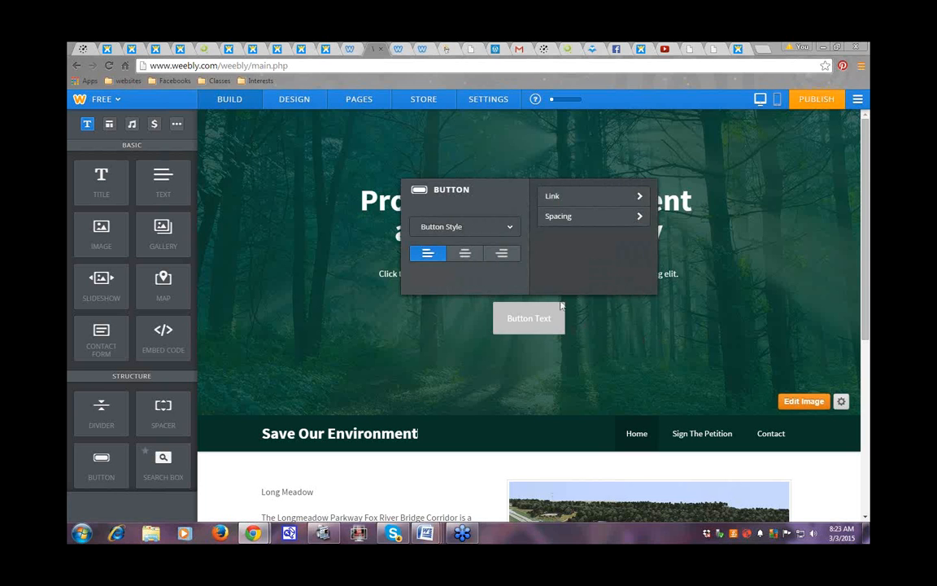
left_click(641, 198)
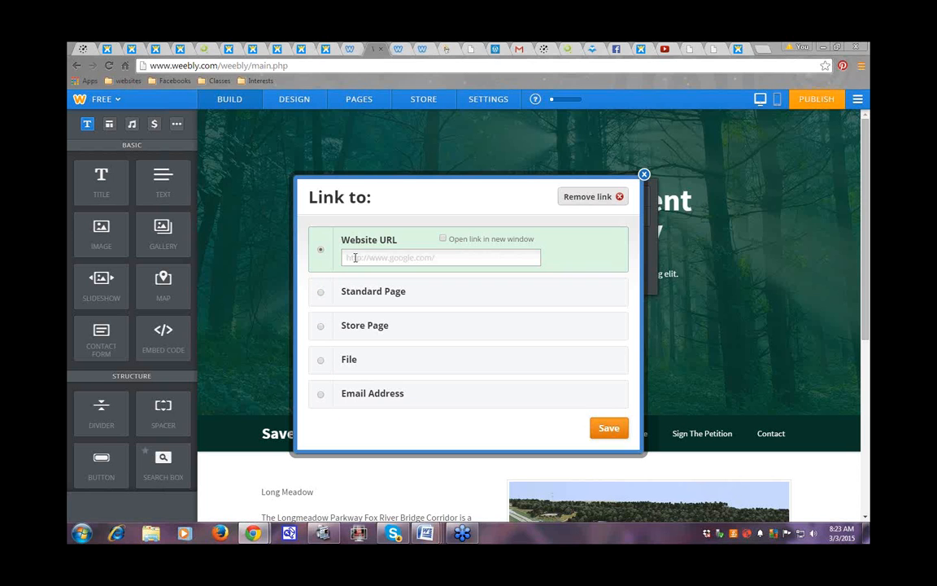
left_click(643, 175)
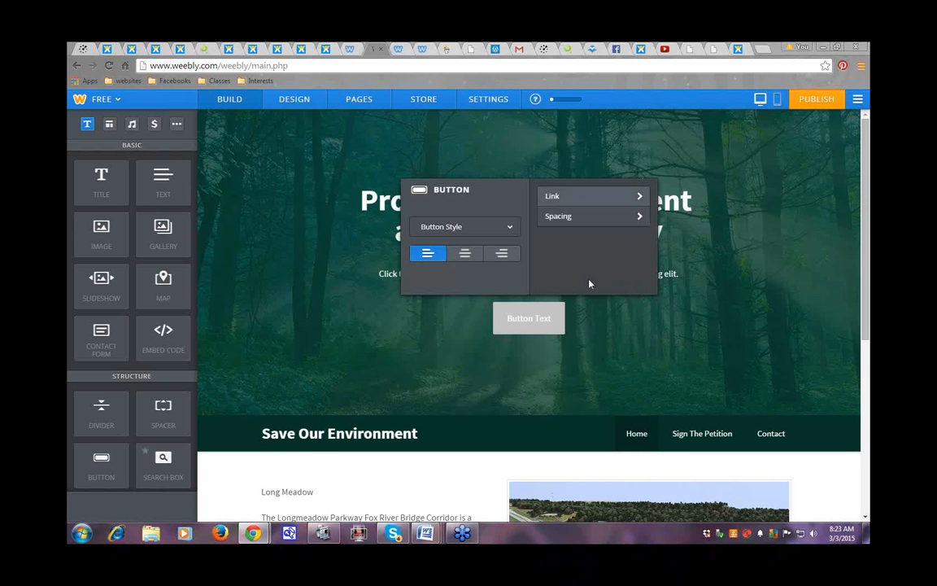
left_click(627, 359)
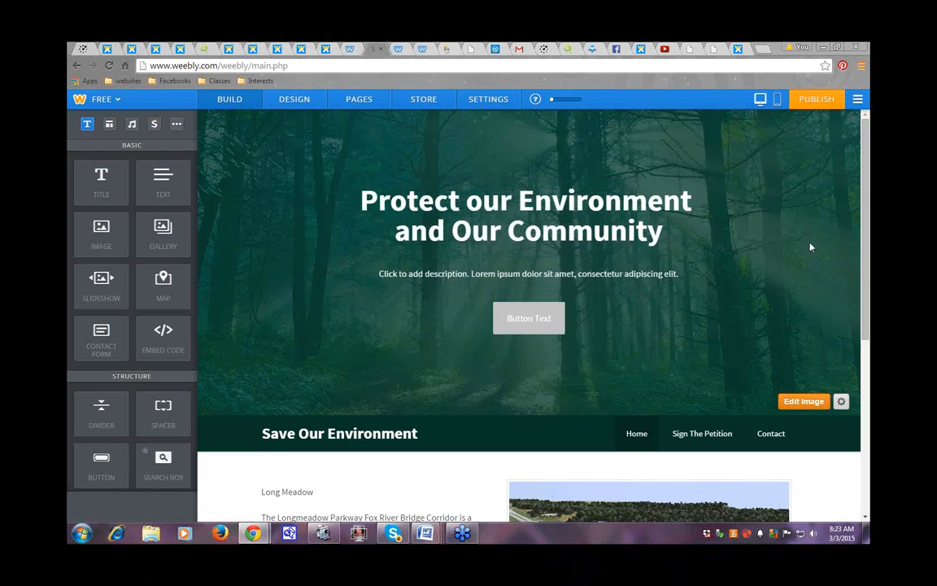
left_click(799, 403)
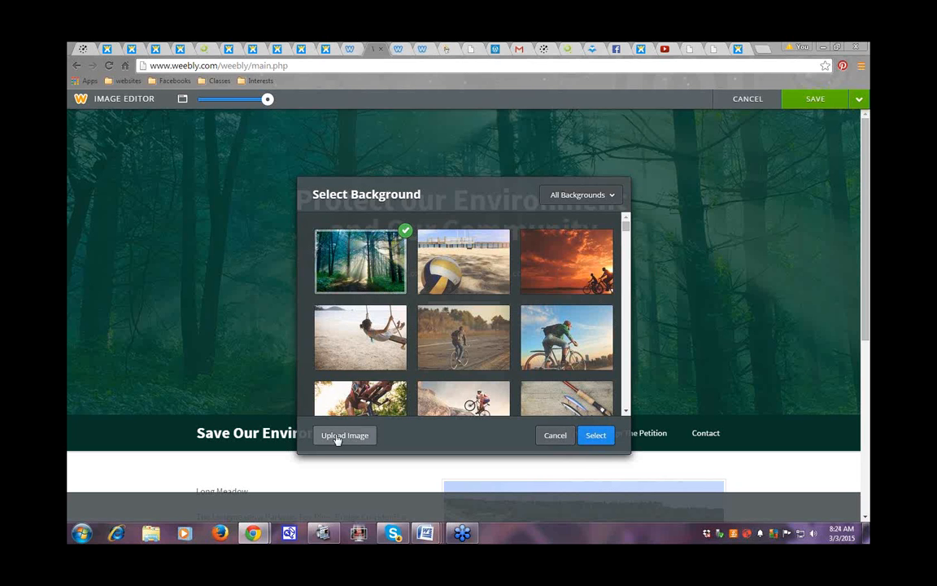
left_click(556, 435)
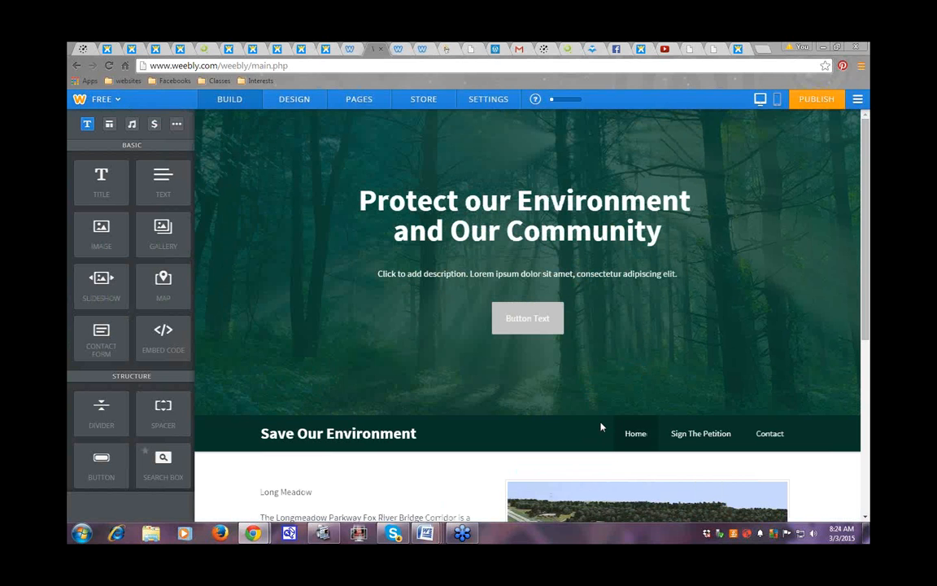
left_click(842, 403)
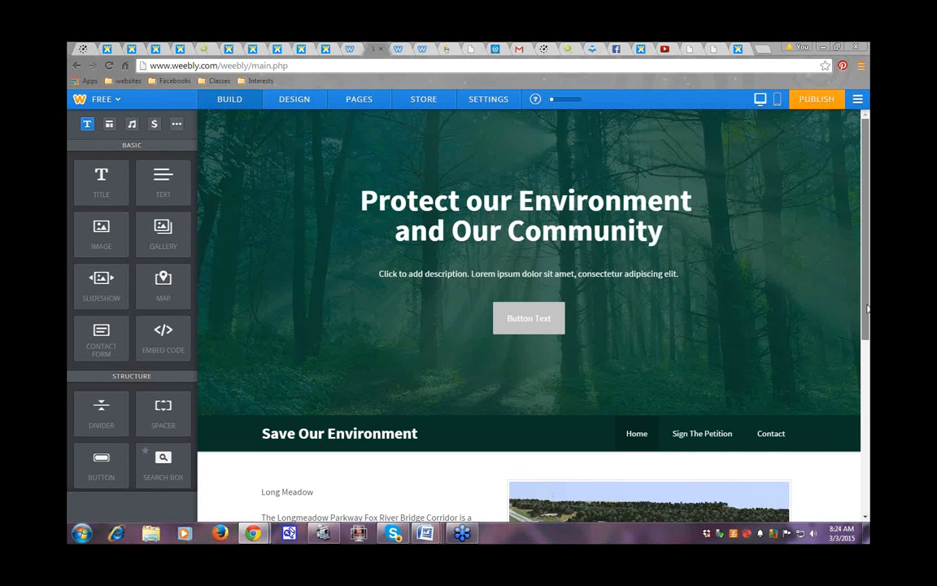
scroll(867, 308, "down", 2)
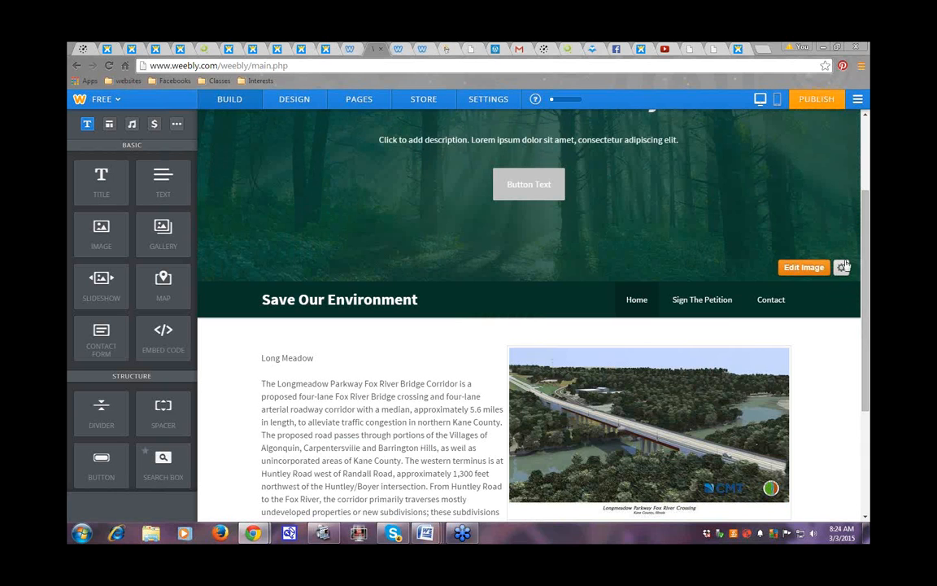
left_click(842, 267)
right_click(446, 238)
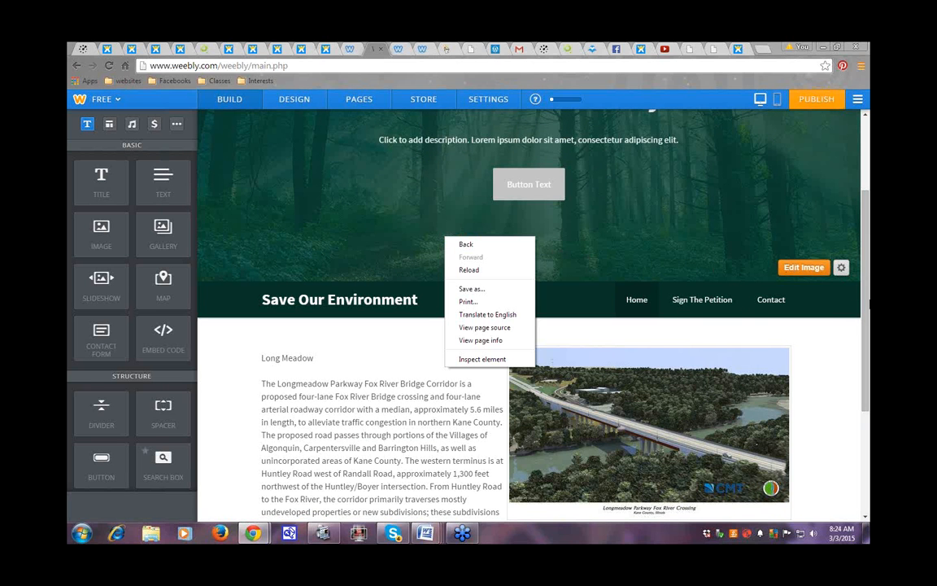
left_click(867, 306)
left_click(841, 269)
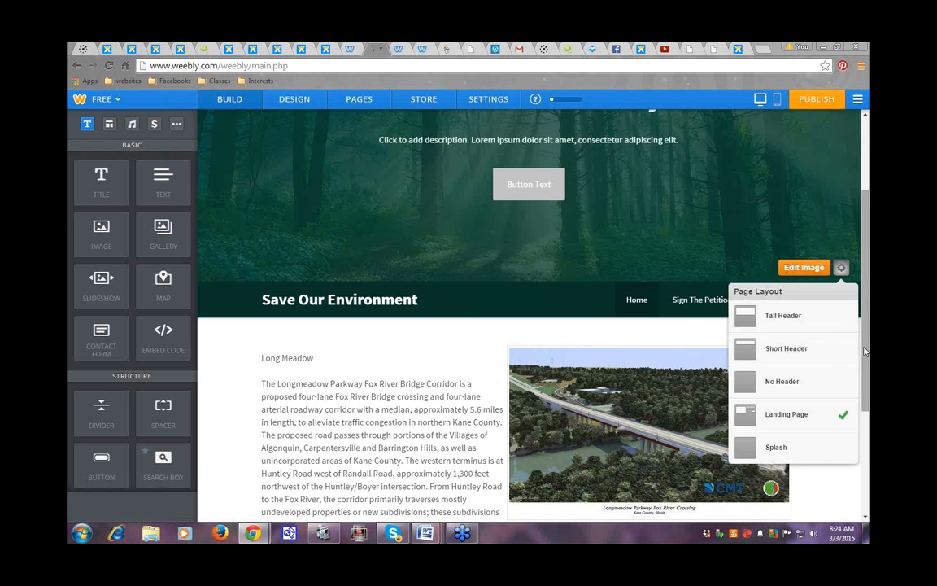
left_click(838, 267)
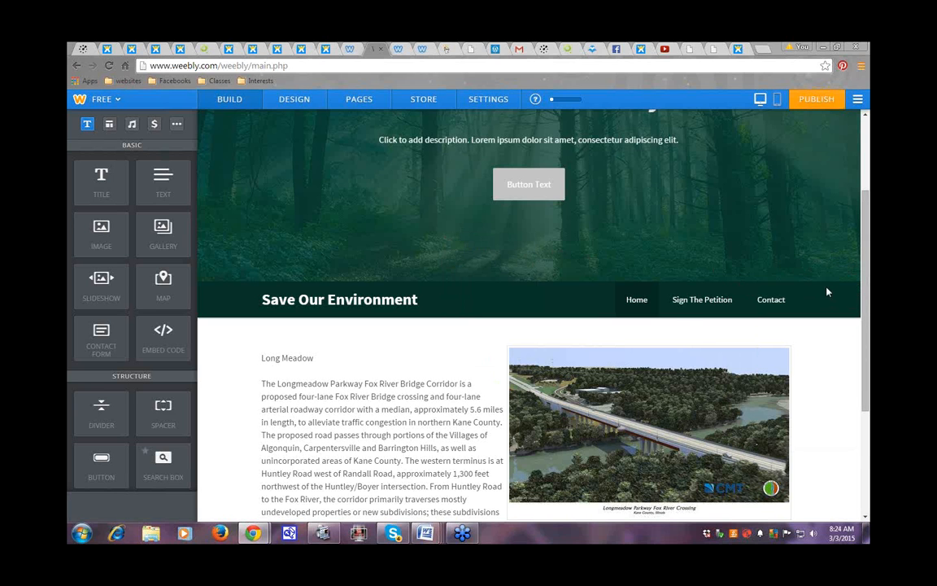
mouse_move(805, 272)
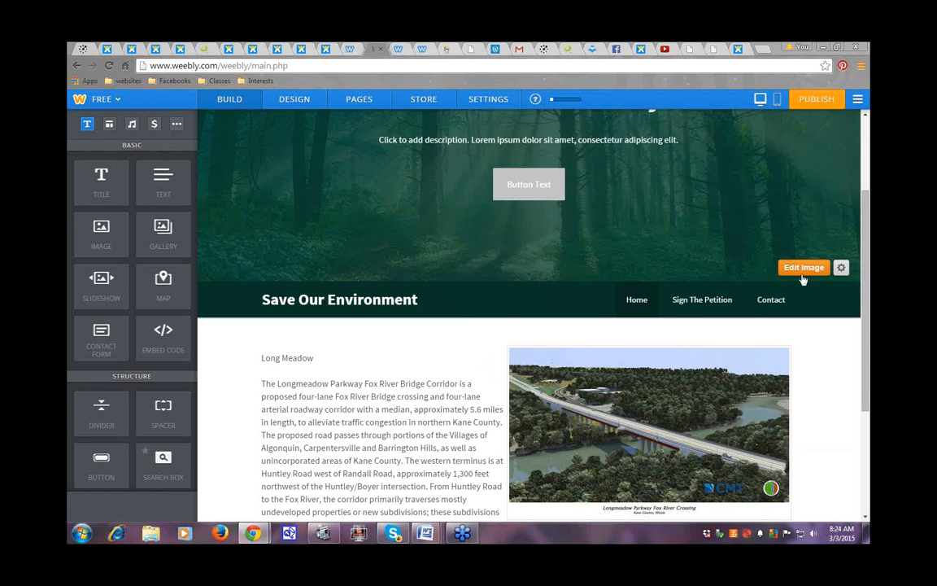
Step: Upload longmeadow2 from the computer as the new header background image
left_click(802, 274)
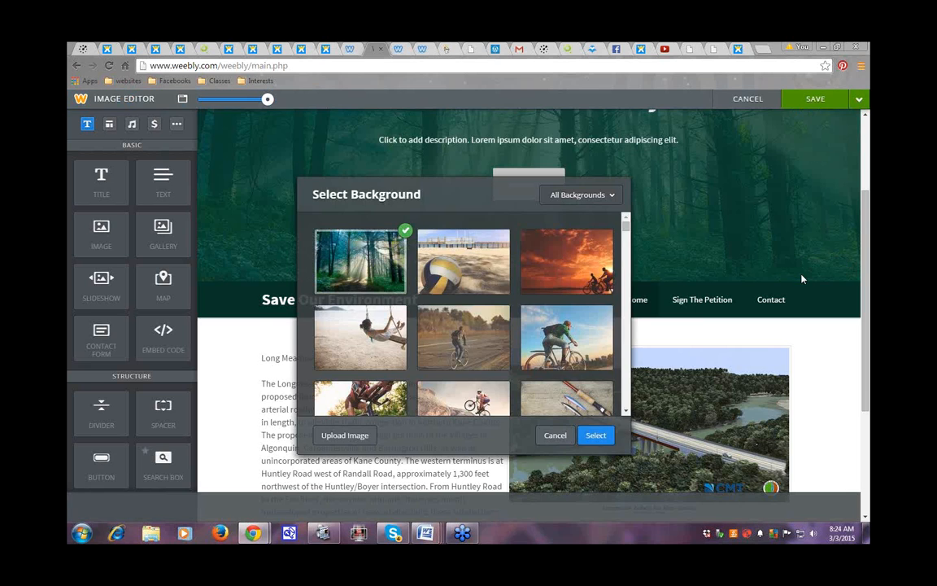
left_click(343, 436)
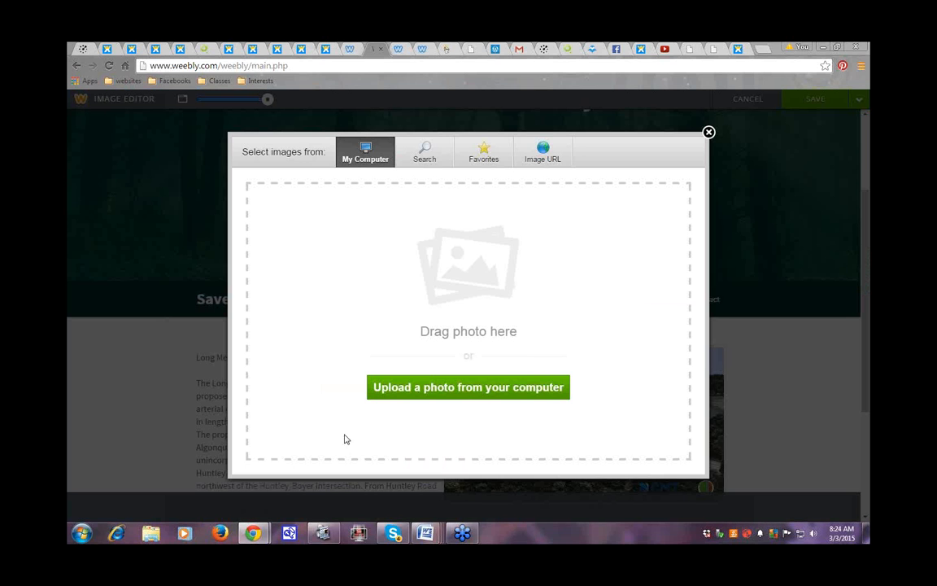
left_click(387, 392)
scroll(297, 116, "down", 1)
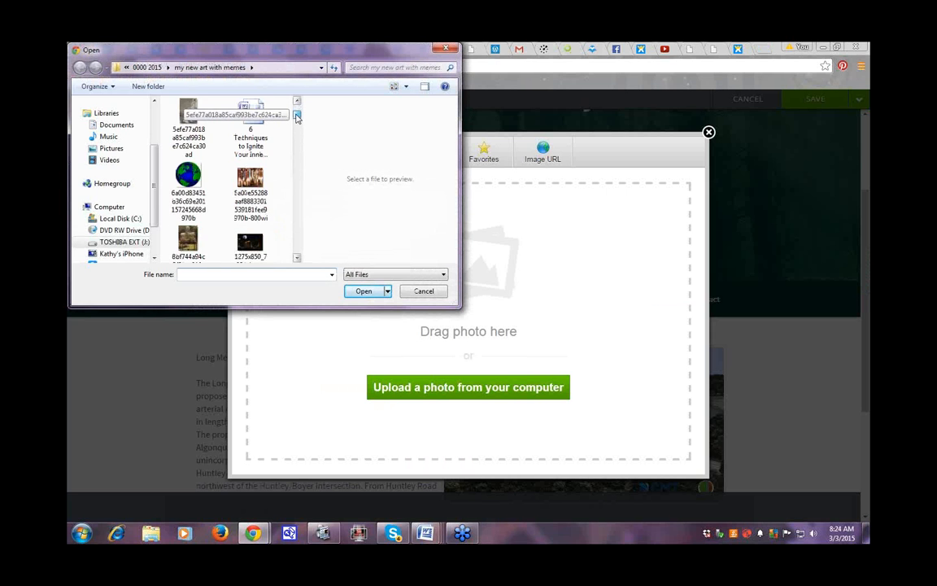
left_click_drag(296, 116, 293, 212)
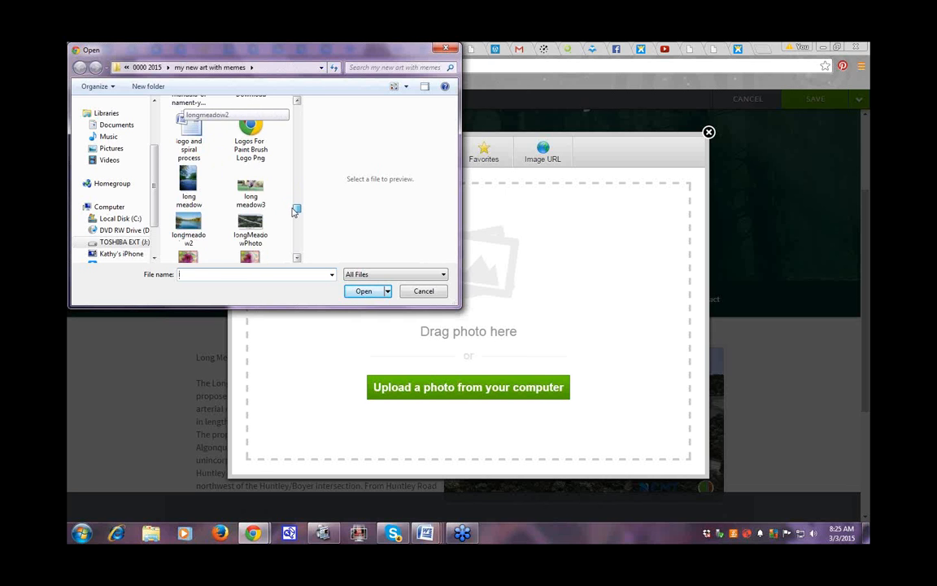
left_click(190, 228)
double_click(189, 229)
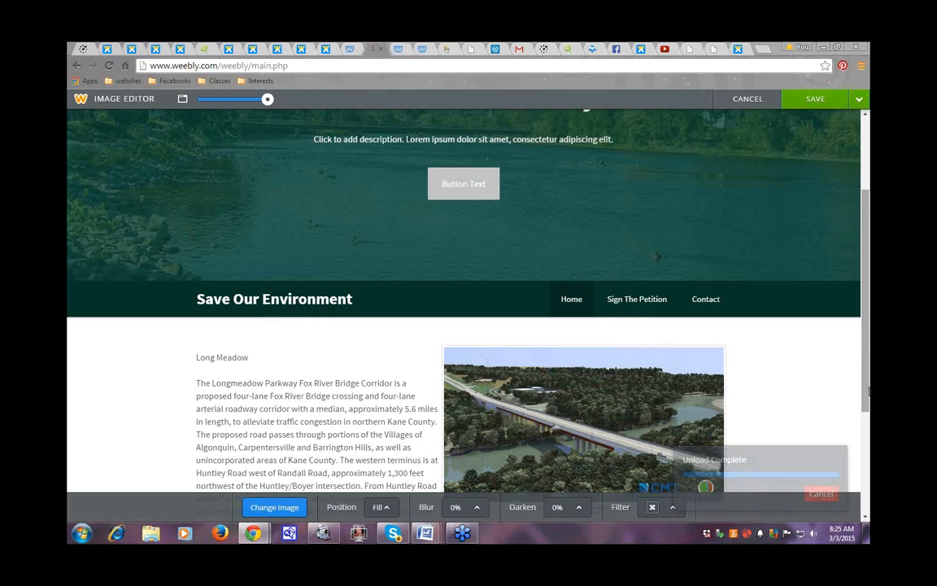
Step: Lighten the header image's dark overlay and save the change to all pages
left_click_drag(868, 364, 868, 286)
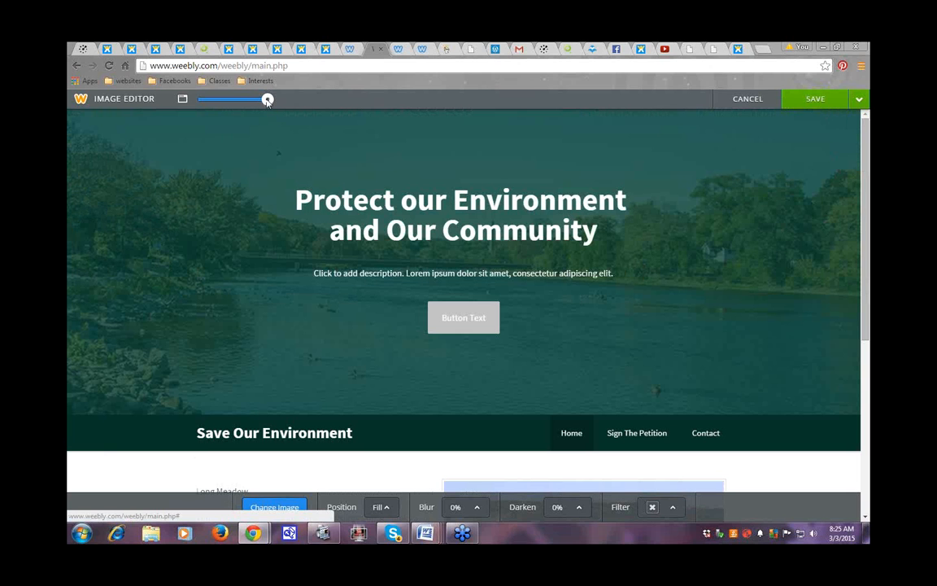
mouse_move(267, 100)
left_mouse_down()
mouse_move(200, 104)
mouse_move(270, 106)
left_mouse_up()
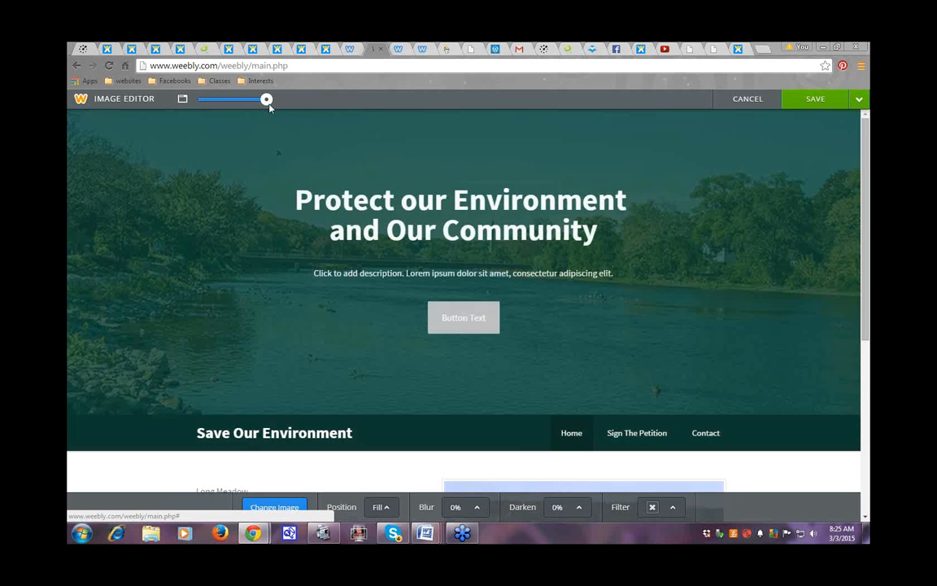
left_click(813, 102)
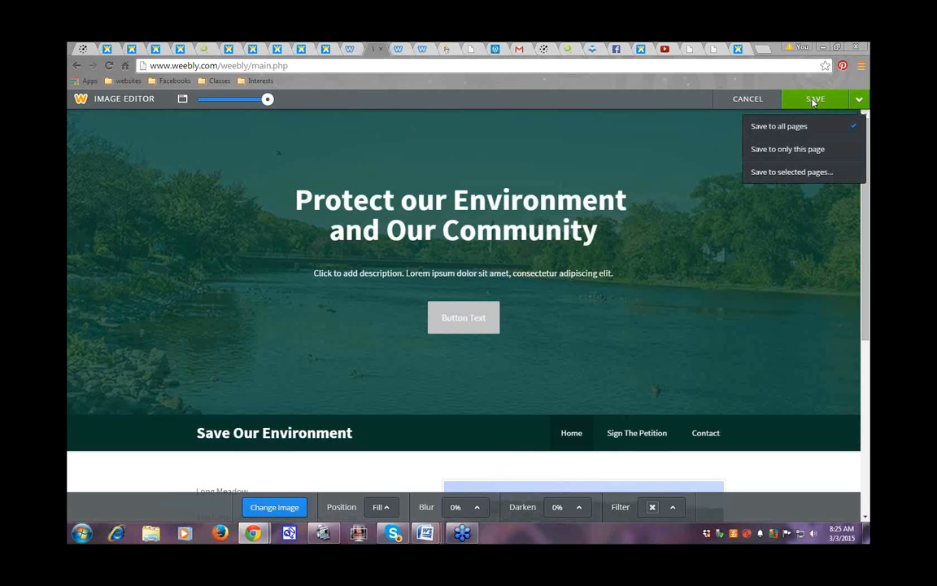
left_click(783, 131)
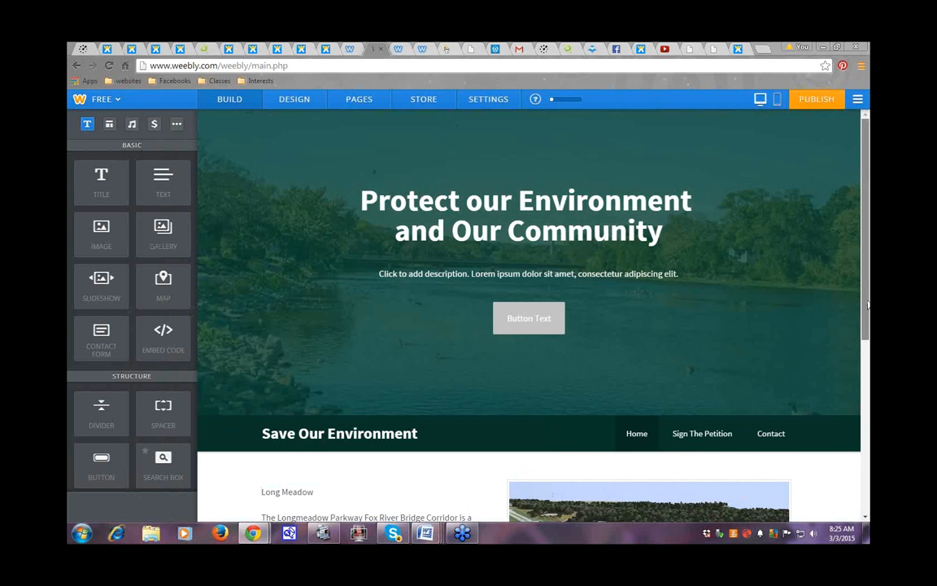
Step: Give the header's Button Text button the small teal button style
right_click(521, 308)
left_click(498, 324)
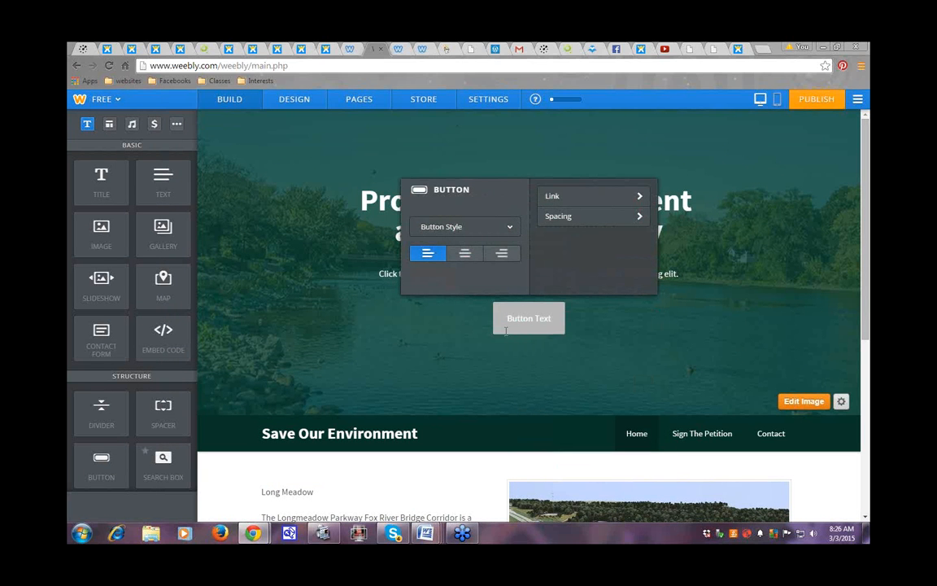
left_click(559, 331)
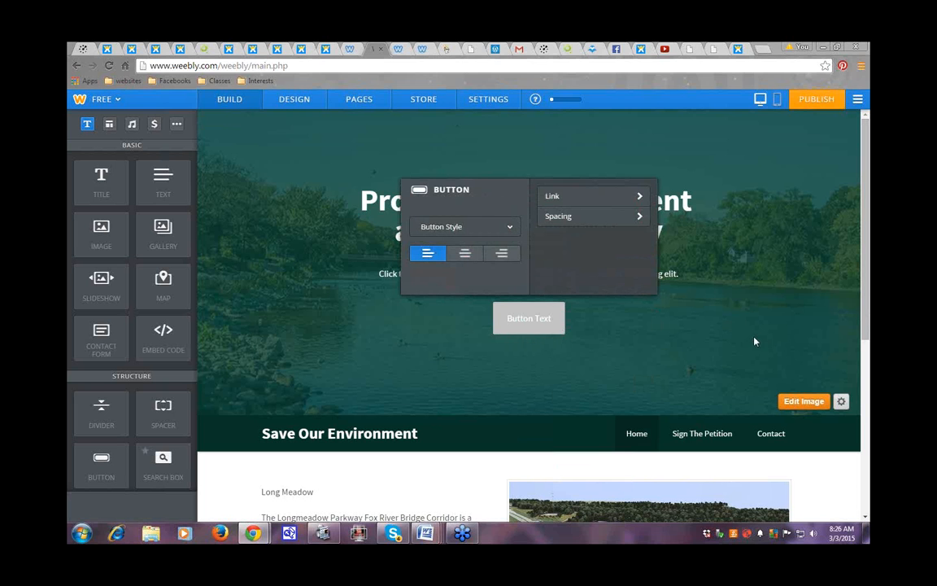
left_click(511, 231)
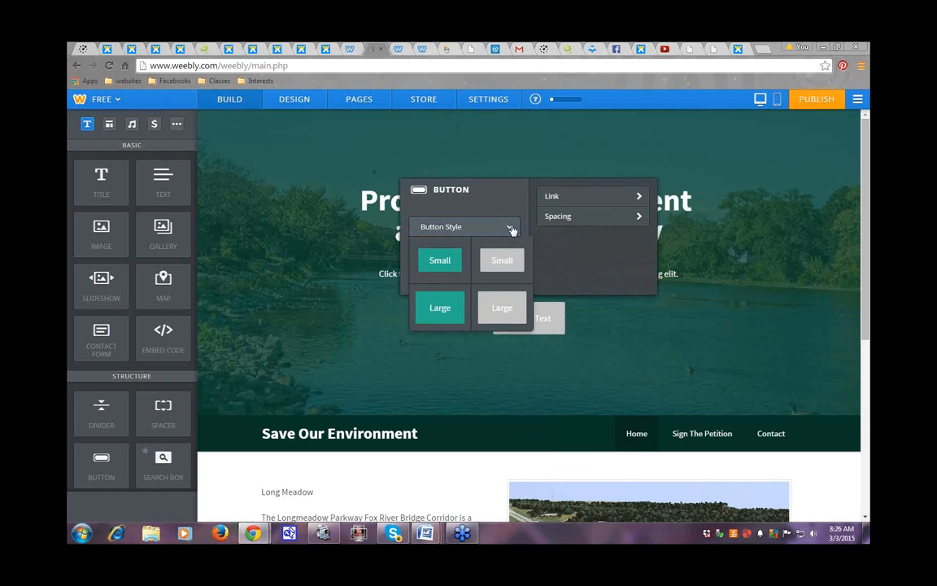
left_click(450, 263)
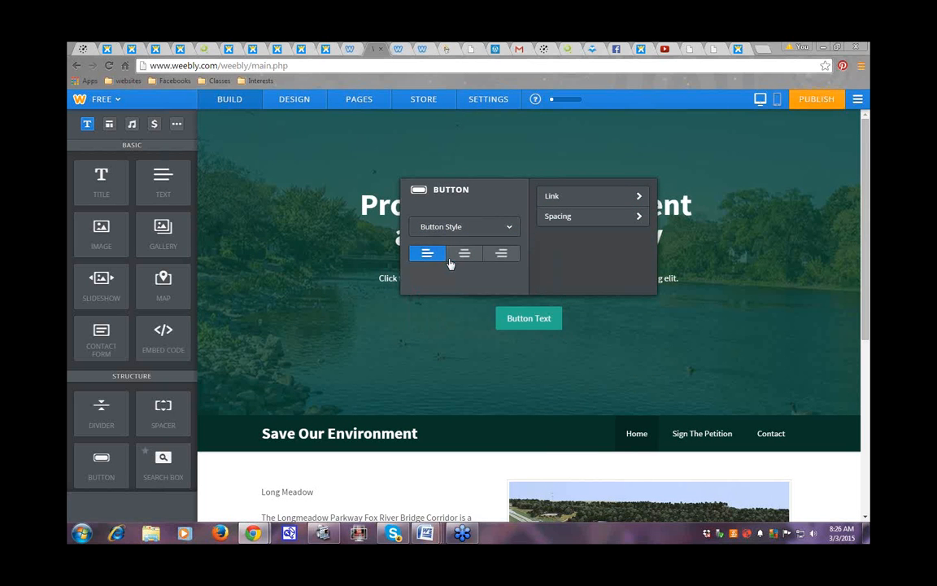
Step: Set the button's Spacing Above to Small
left_click(641, 217)
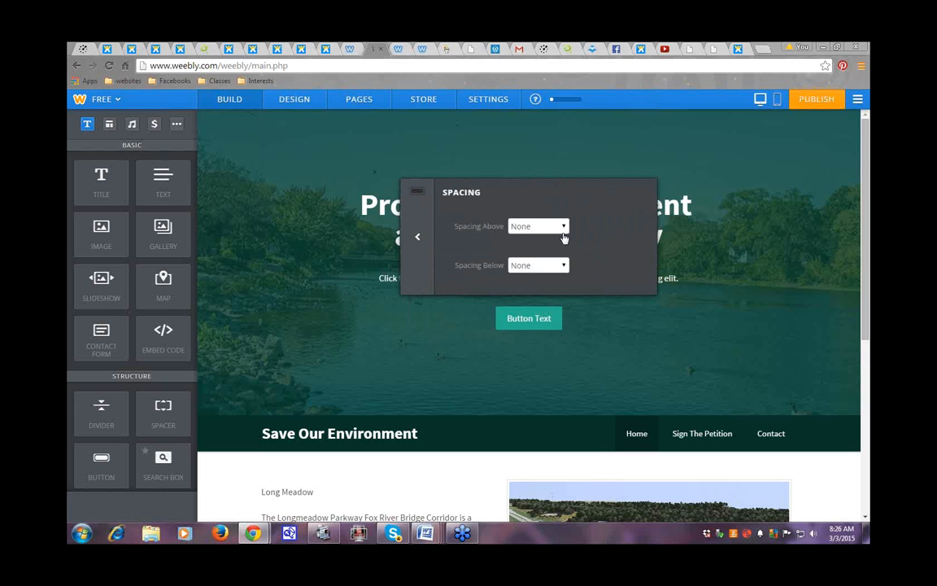
left_click(565, 227)
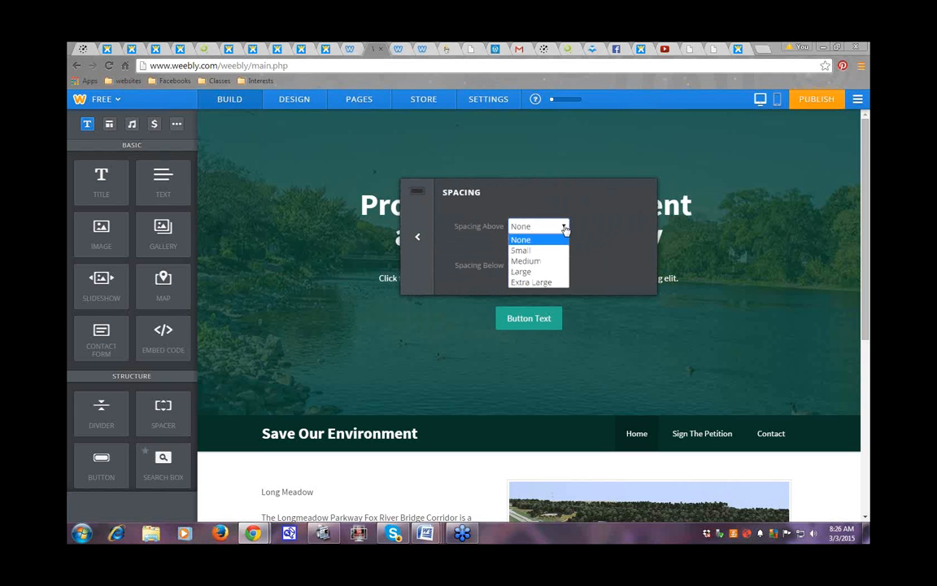
left_click(525, 250)
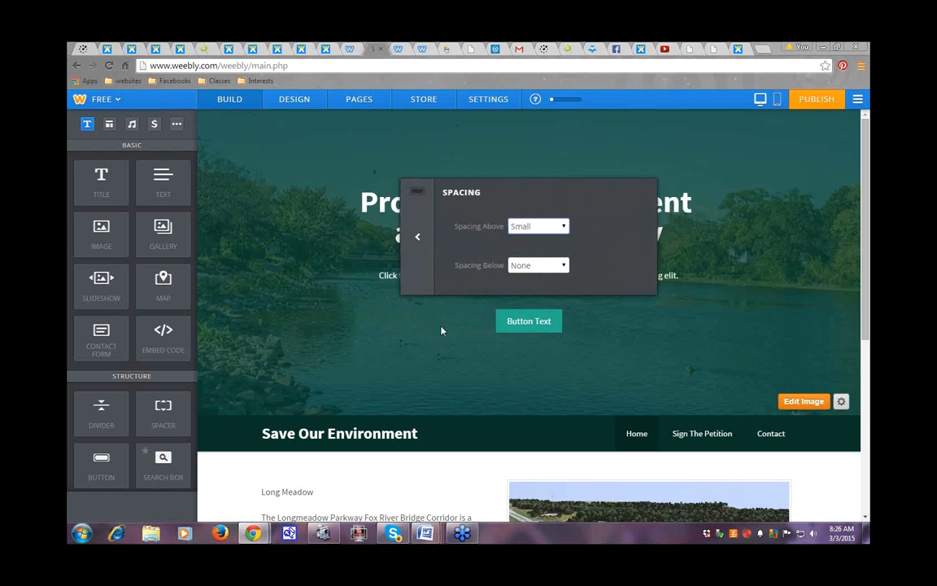
left_click(418, 239)
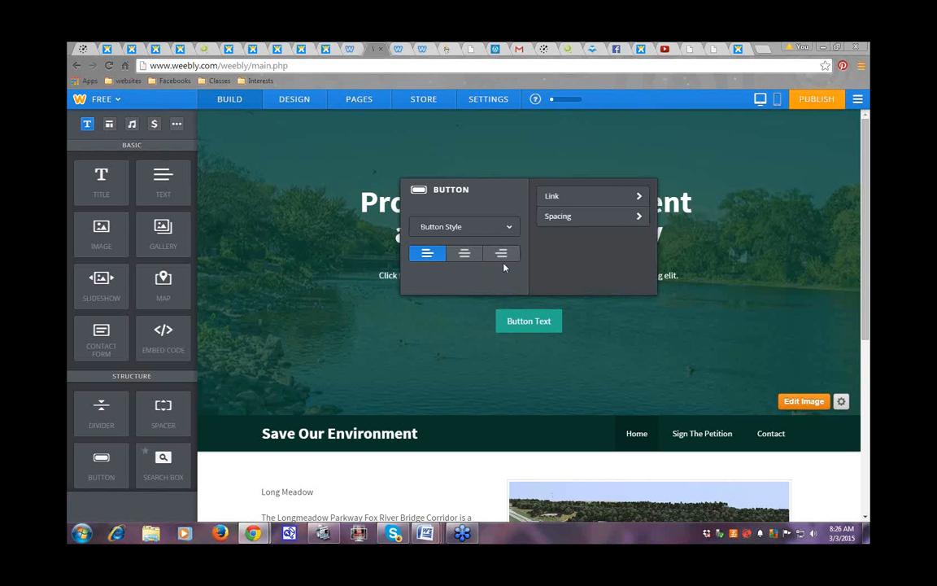
left_click(511, 230)
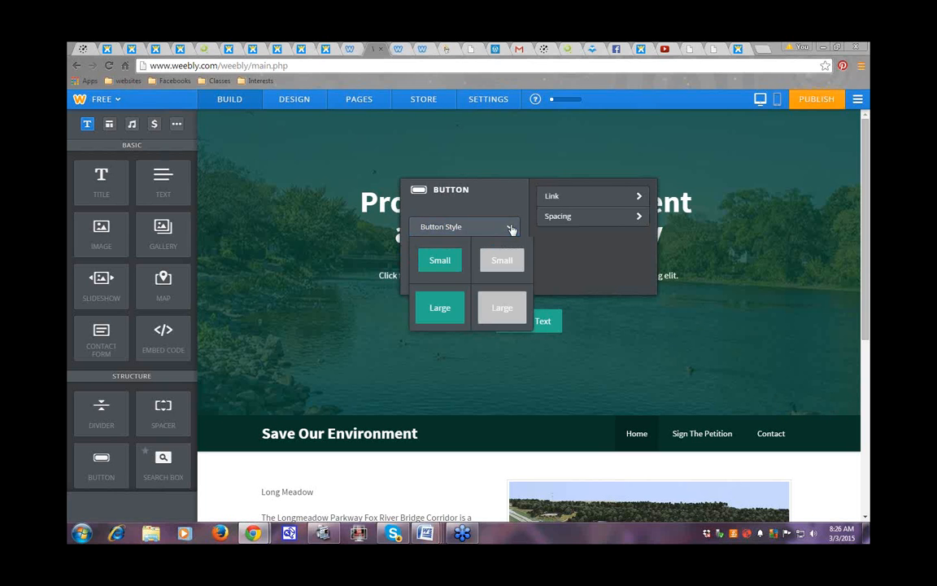
left_click(635, 352)
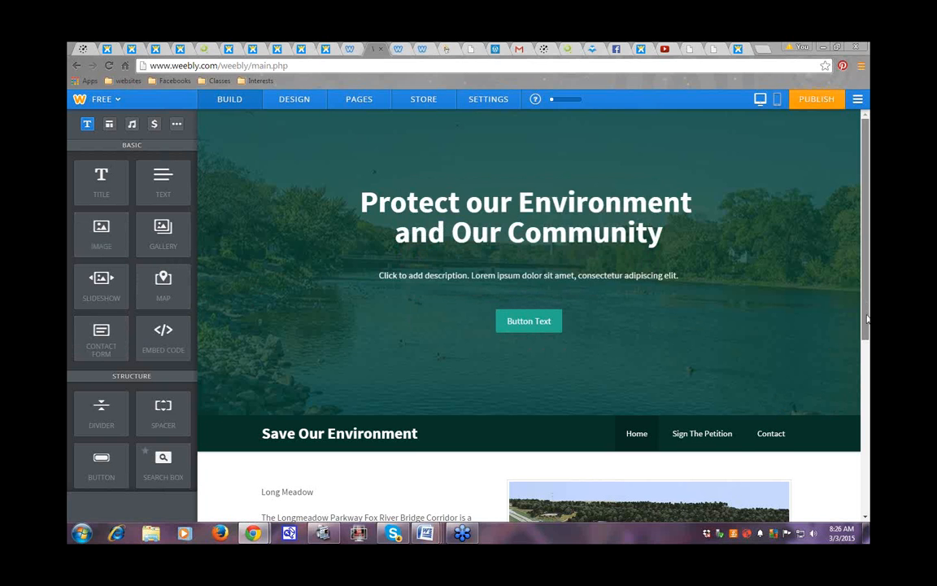
mouse_move(867, 302)
left_mouse_down()
mouse_move(868, 462)
mouse_move(869, 296)
left_mouse_up()
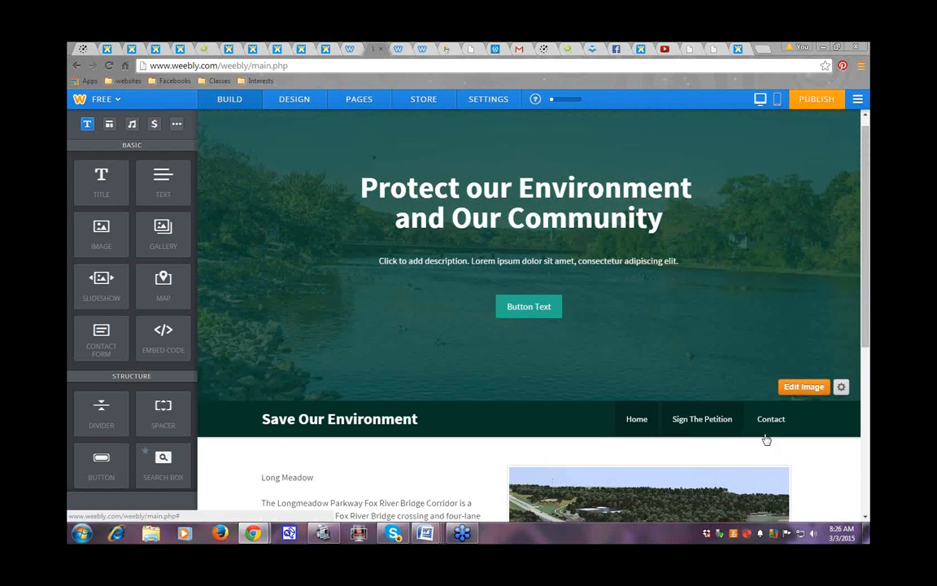
left_click(350, 101)
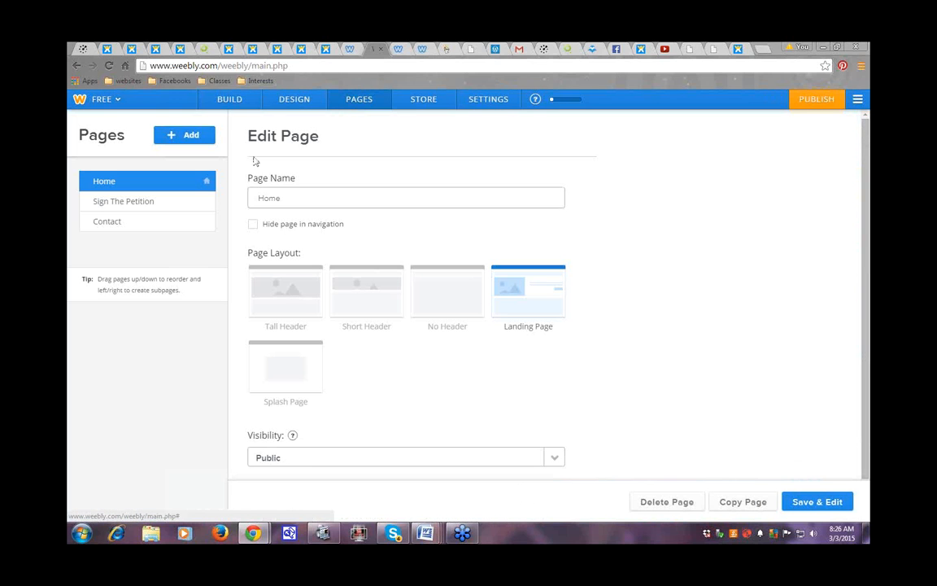
Step: Open the Contact page in the editor with Save & Edit
left_click(104, 225)
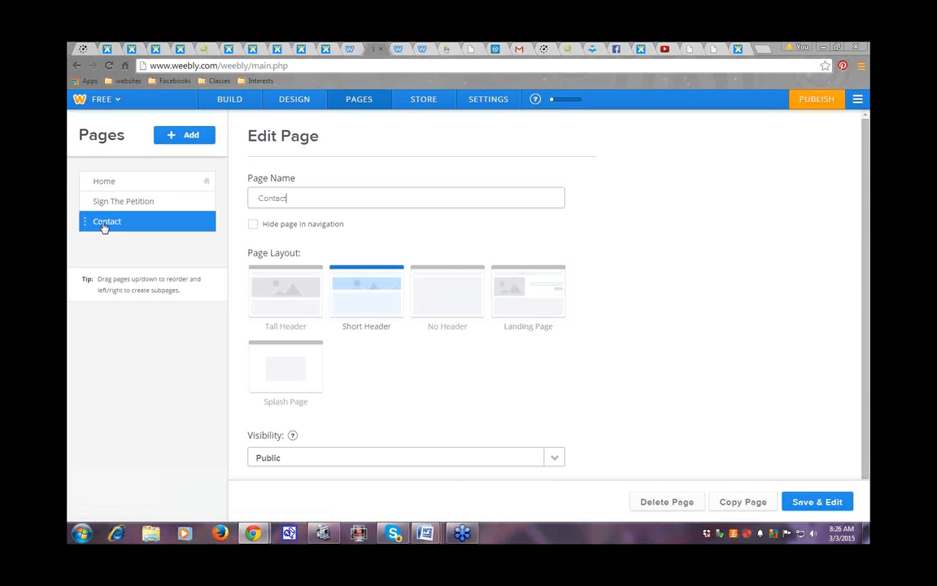
left_click(816, 502)
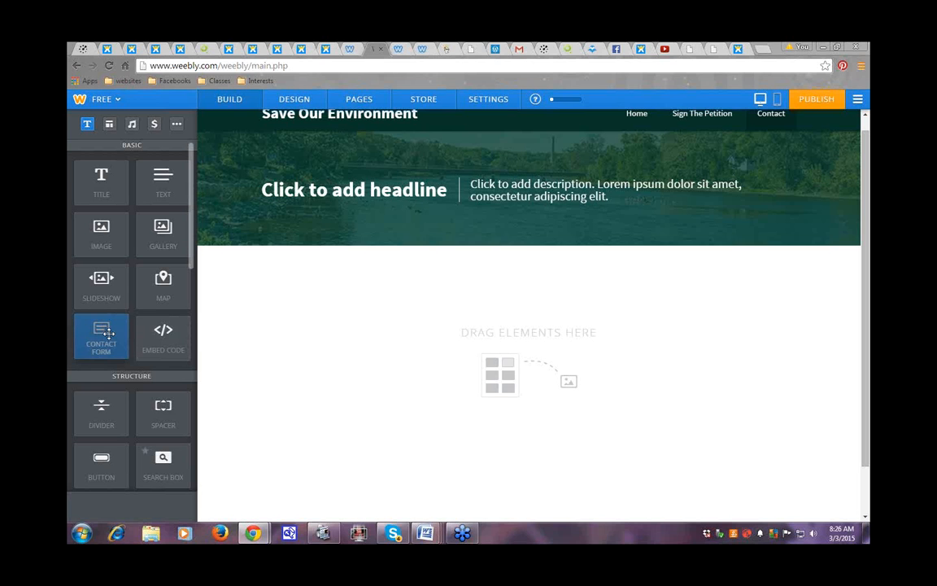
Step: Add a Contact Form and title it 'Join Us To Protect our Community and Environment'
left_click_drag(101, 334, 508, 351)
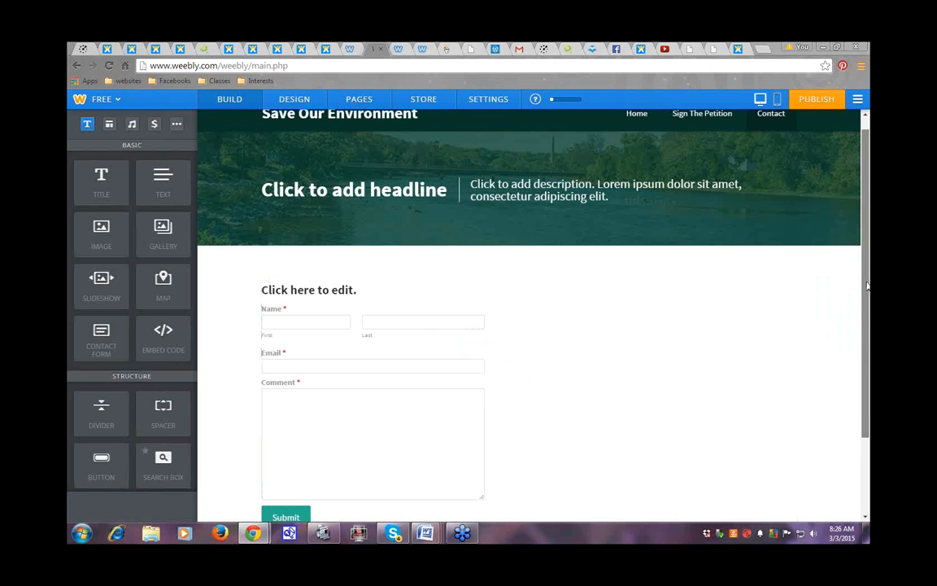
left_click_drag(867, 286, 863, 330)
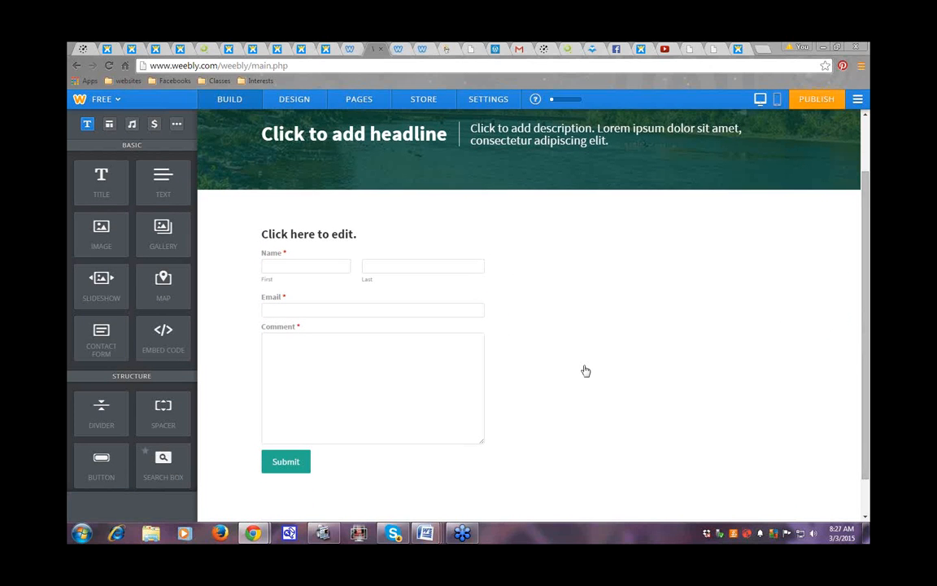
left_click(283, 238)
left_click(263, 234)
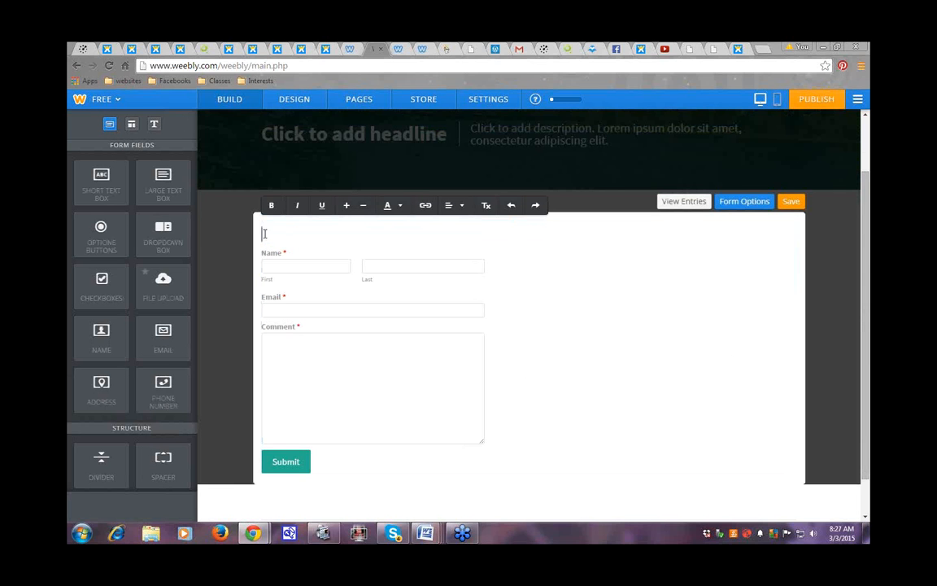
type("Join Us To Sa")
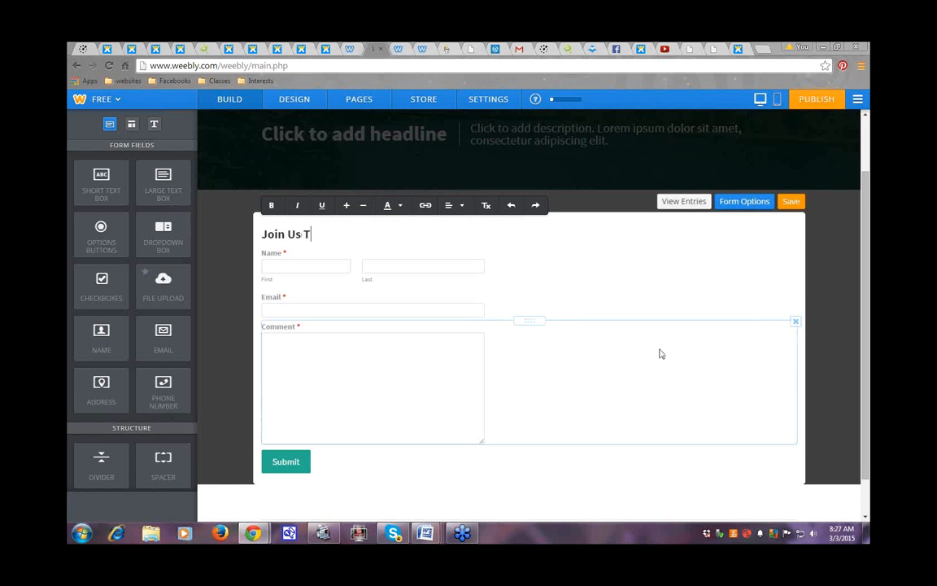
key("BackSpace")
key("BackSpace")
type("Protect our Co")
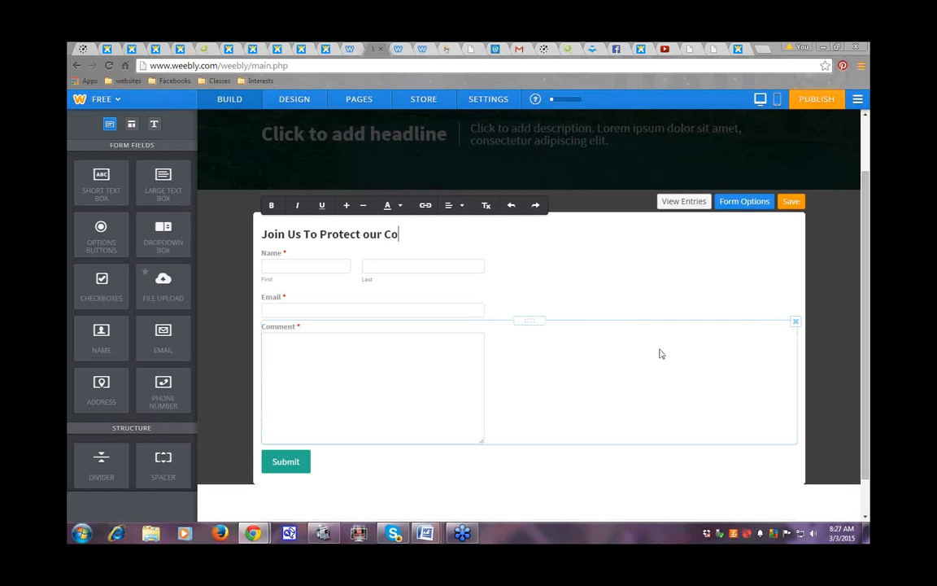
type("mmunity and Environment")
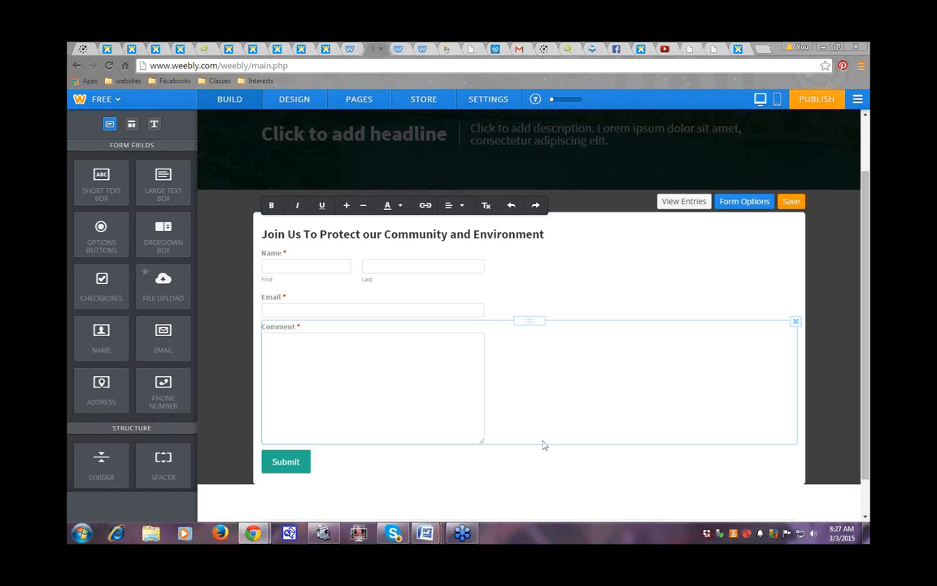
Step: Open and close the Comment field's settings without changes
right_click(542, 347)
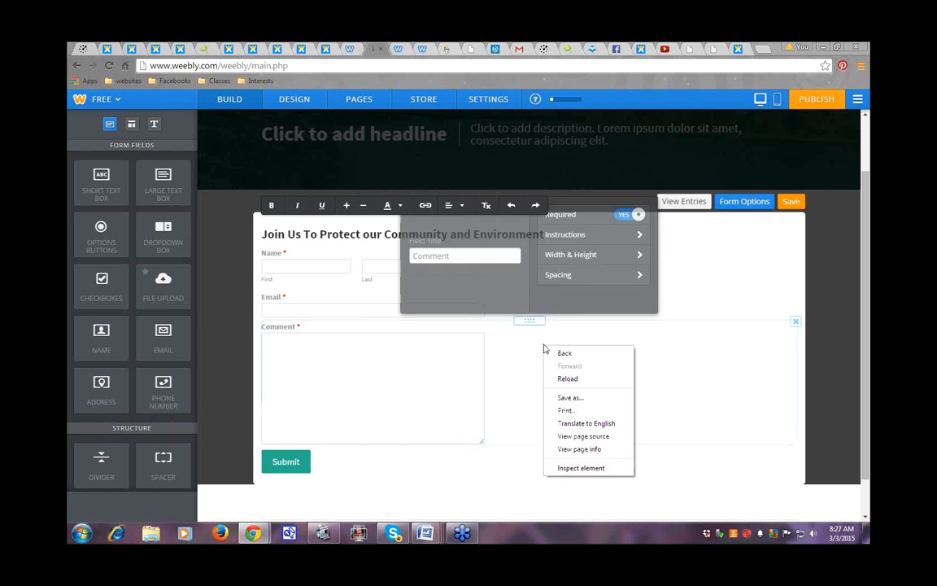
left_click(667, 505)
left_click(666, 505)
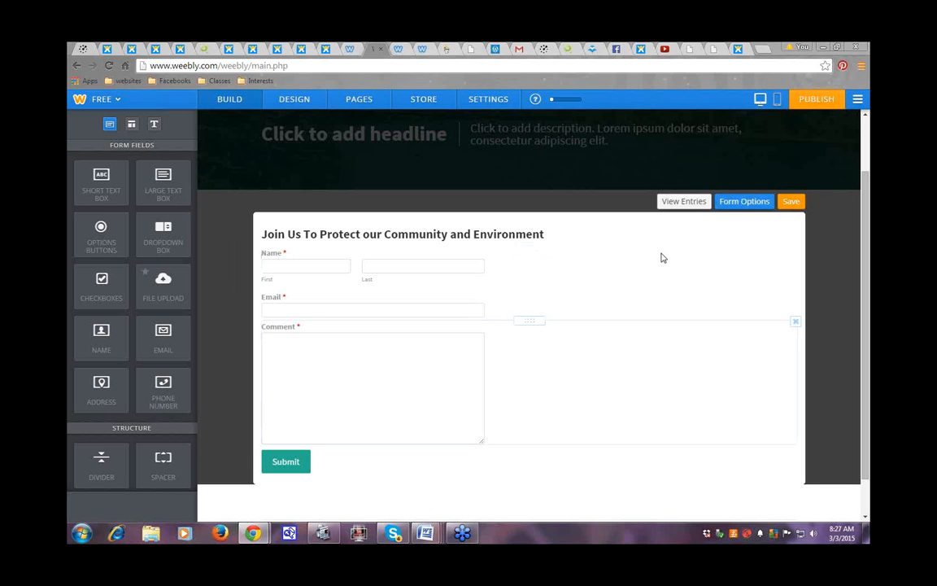
Step: In Form Options, replace the submission notification e-mail with a new address
left_click(743, 203)
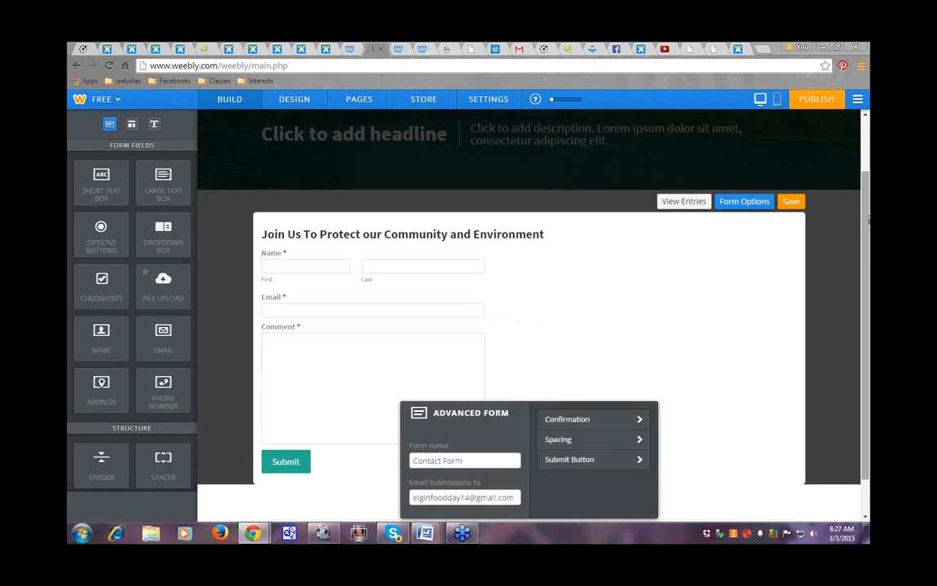
scroll(867, 293, "down", 1)
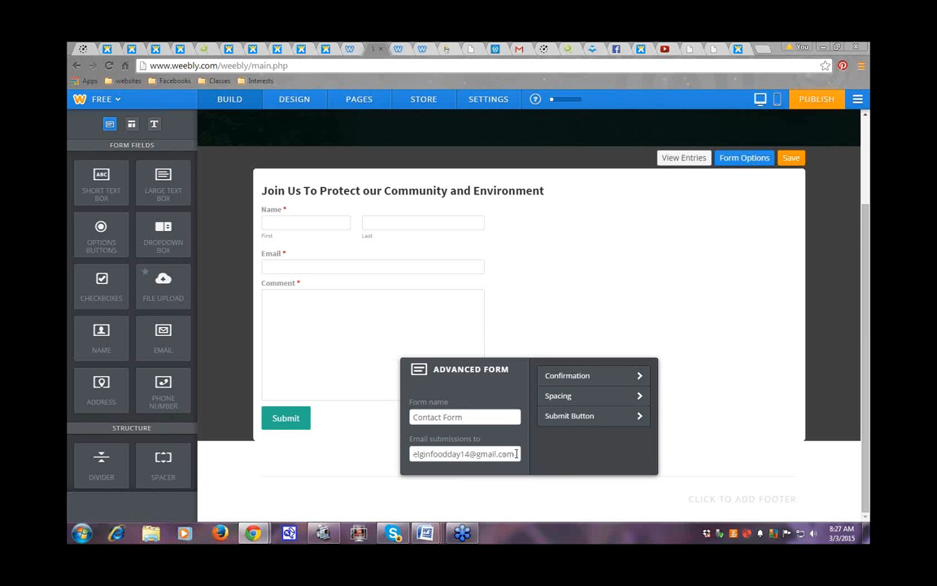
left_click(432, 453)
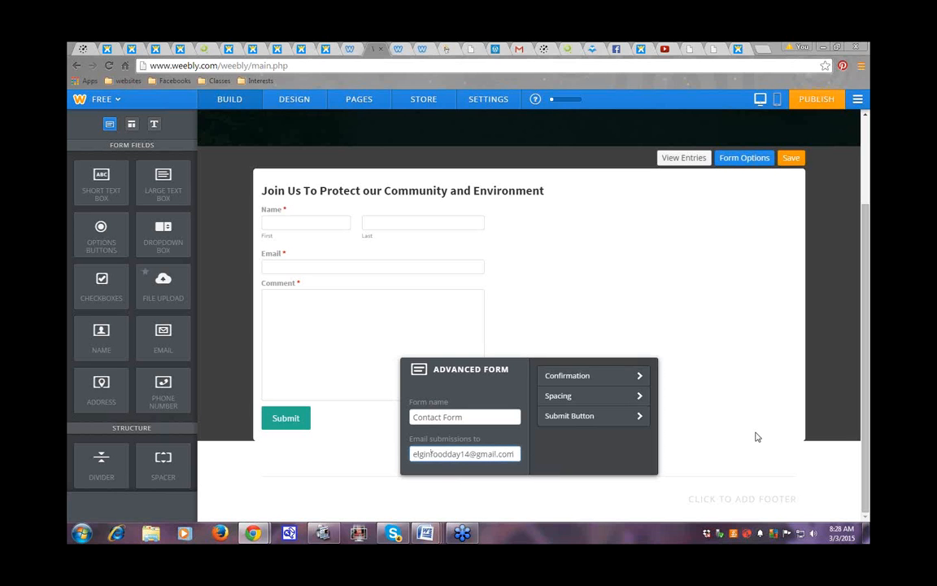
key("Delete")
key("Delete")
key("Delete")
key("Delete")
key("Delete")
key("Delete")
key("Delete")
key("Delete")
key("Delete")
key("Delete")
key("Delete")
key("Delete")
key("Delete")
key("Delete")
key("Delete")
key("Delete")
key("Delete")
key("Delete")
Step: Rename the form to LongMeadow and show its Confirmation settings
left_click(415, 416)
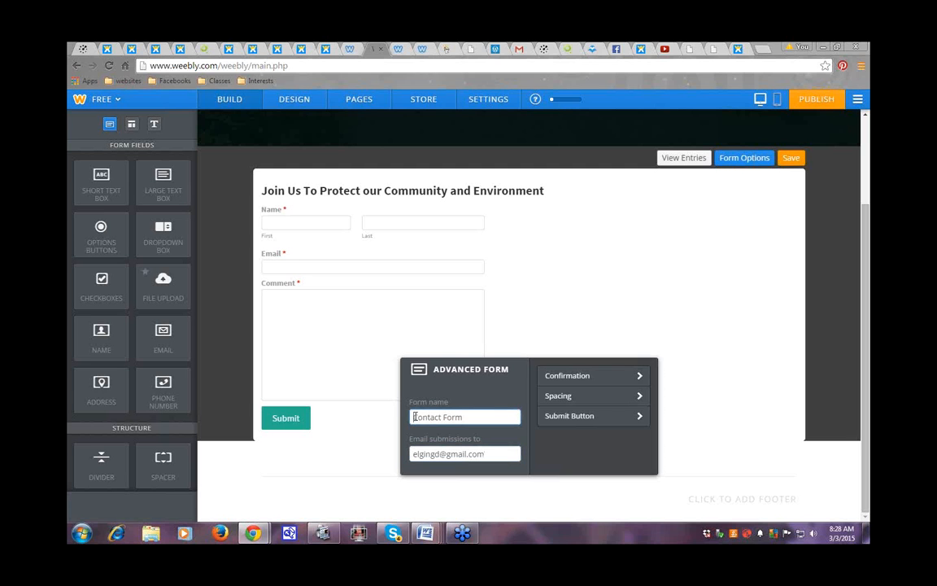
key("Delete")
key("Delete")
key("Delete")
key("Delete")
key("Delete")
key("Delete")
key("Delete")
key("Delete")
key("Delete")
key("Delete")
key("Delete")
type("LongMeadow")
left_click(639, 378)
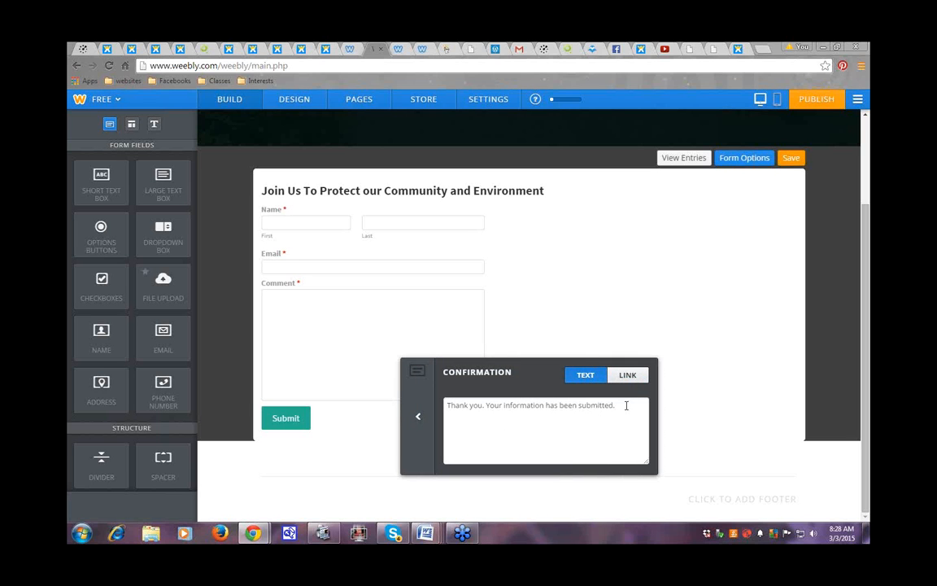
Step: Change the confirmation text to 'Thank you for joining us and signing the petition.'
left_click(488, 404)
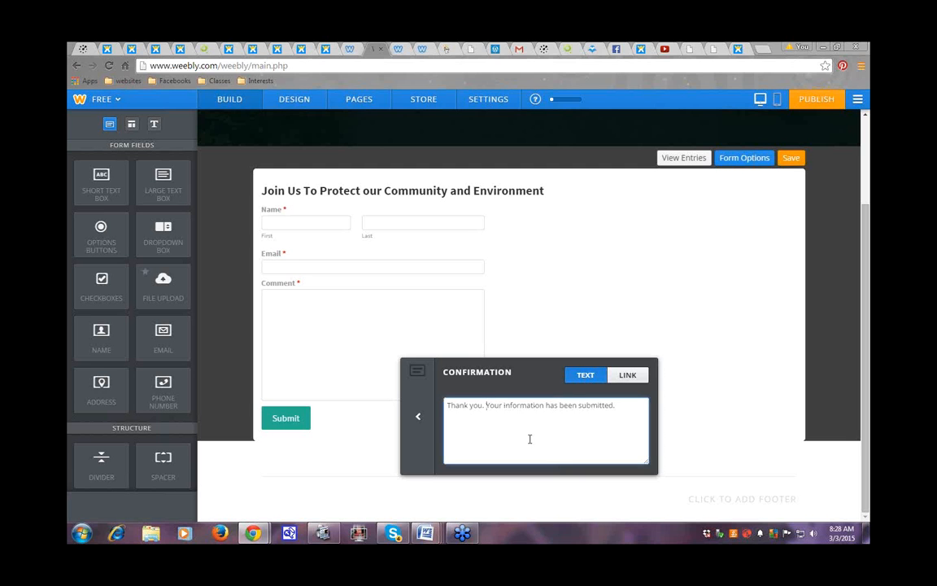
key("BackSpace")
key("BackSpace")
type("for sig")
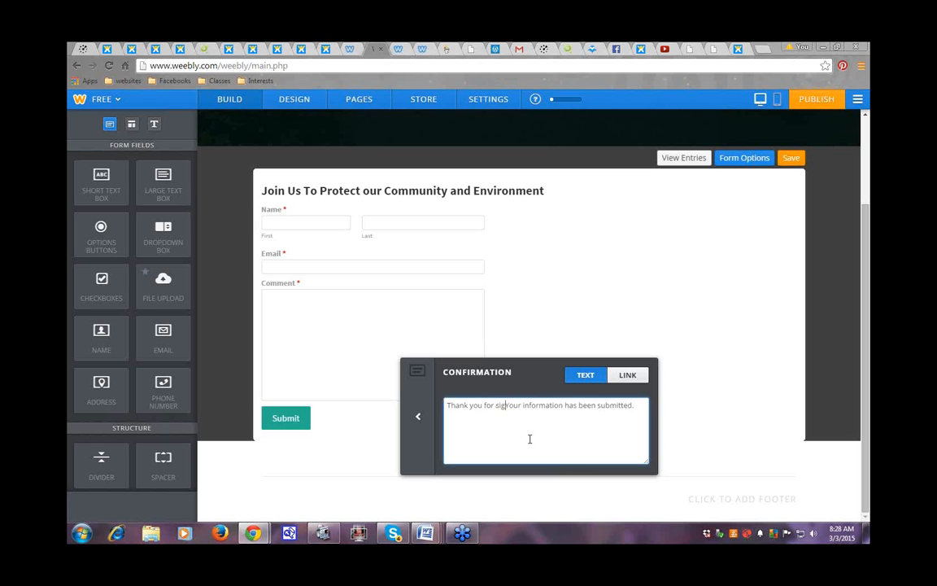
key("BackSpace")
key("BackSpace")
key("BackSpace")
type("joi")
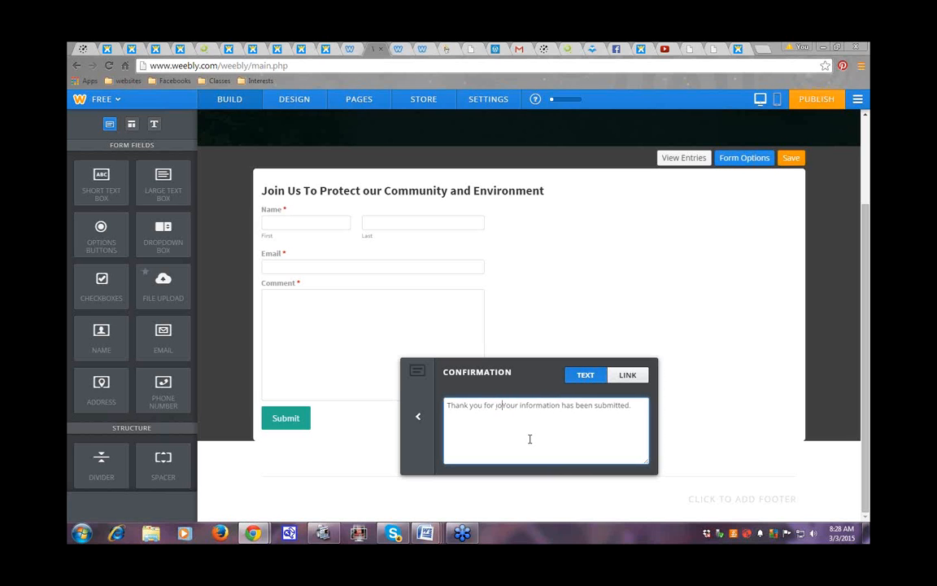
type("n")
type("us and sign")
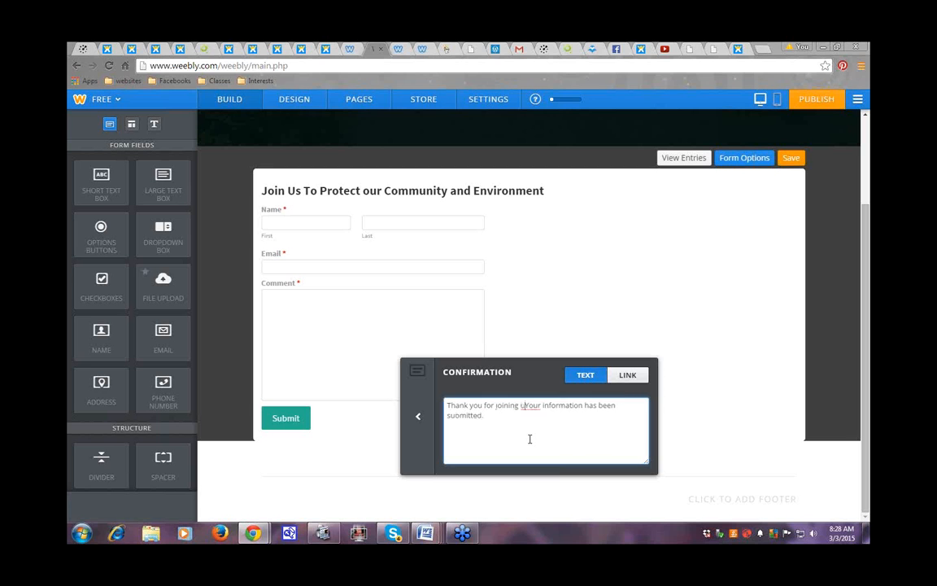
type("ing the p")
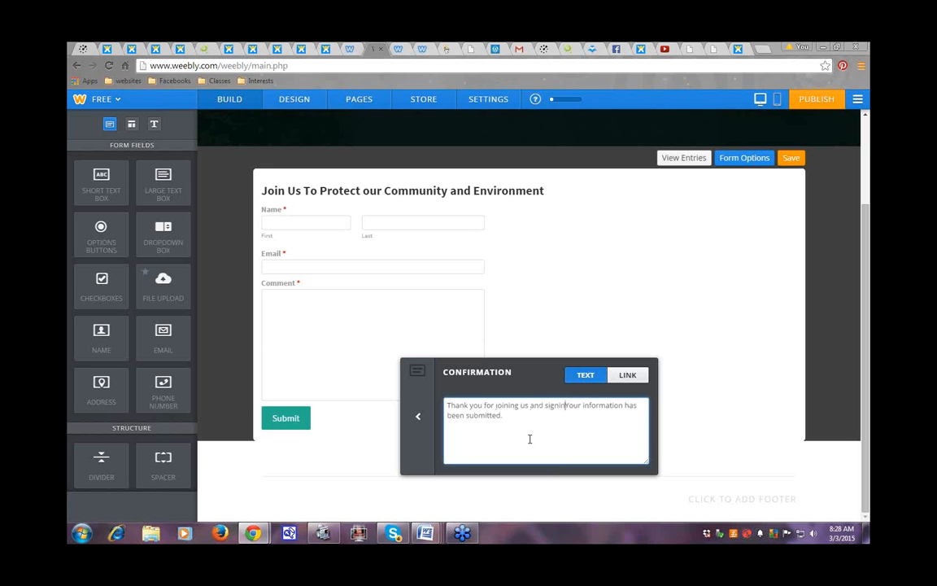
type("etitio")
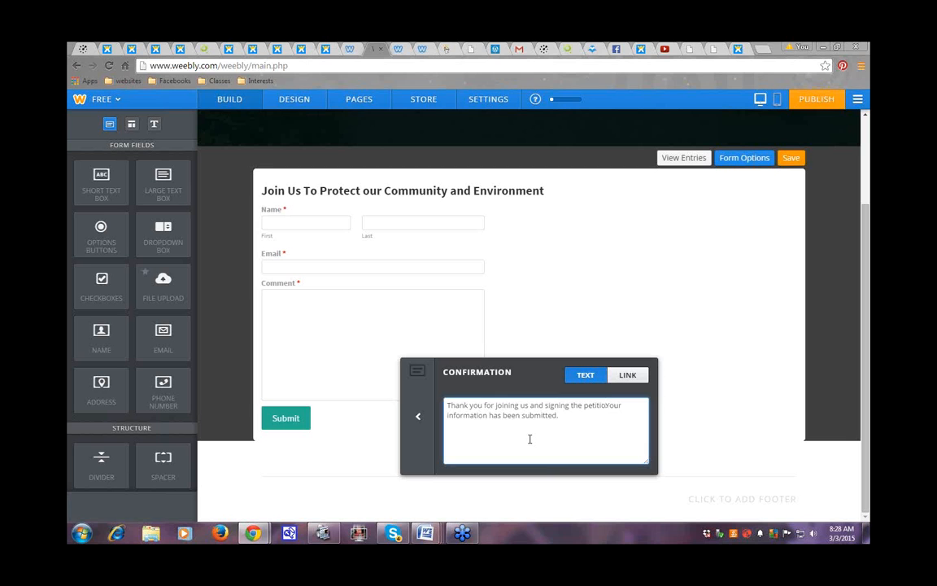
type("n")
key("Delete")
key("Delete")
key("Delete")
key("Delete")
key("Delete")
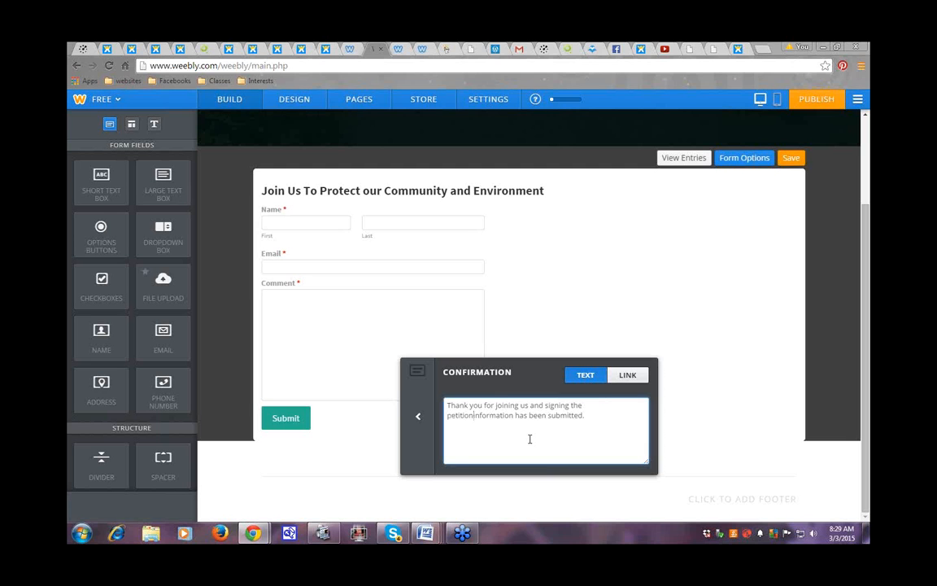
key("Delete")
key("Delete")
key("Delete")
key("Delete")
key("Delete")
key("Delete")
key("Delete")
key("Delete")
key("Delete")
key("Delete")
key("Delete")
key("Delete")
key("Delete")
key("Delete")
key("Delete")
key("Delete")
key("Delete")
key("Delete")
key("Delete")
key("Delete")
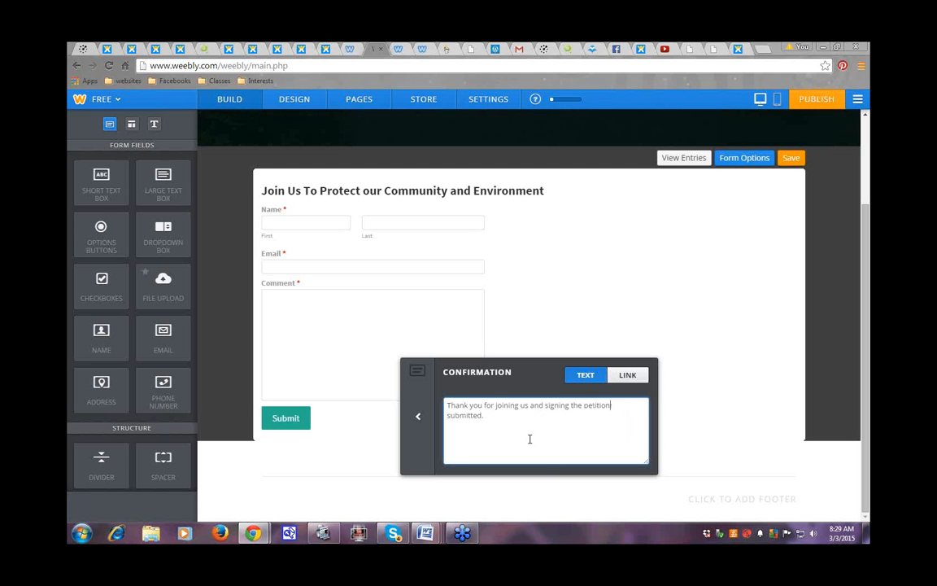
key("Delete")
key("Delete")
key("Delete")
key("Delete")
key("Delete")
key("Delete")
key("Delete")
key("Delete")
key("Delete")
key("Delete")
key("Delete")
Step: Check the Link confirmation option, keep Text, and return to the main form options
left_click(628, 377)
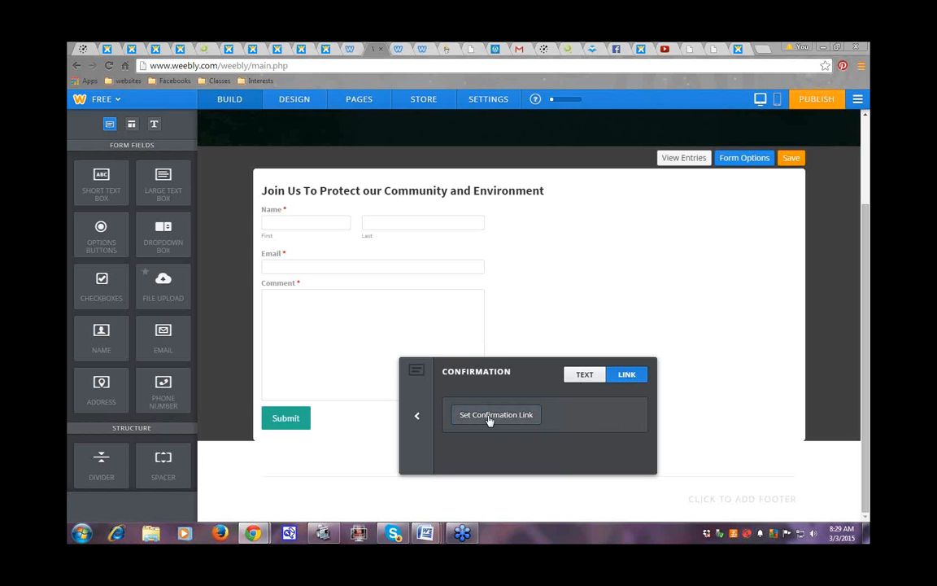
left_click(586, 376)
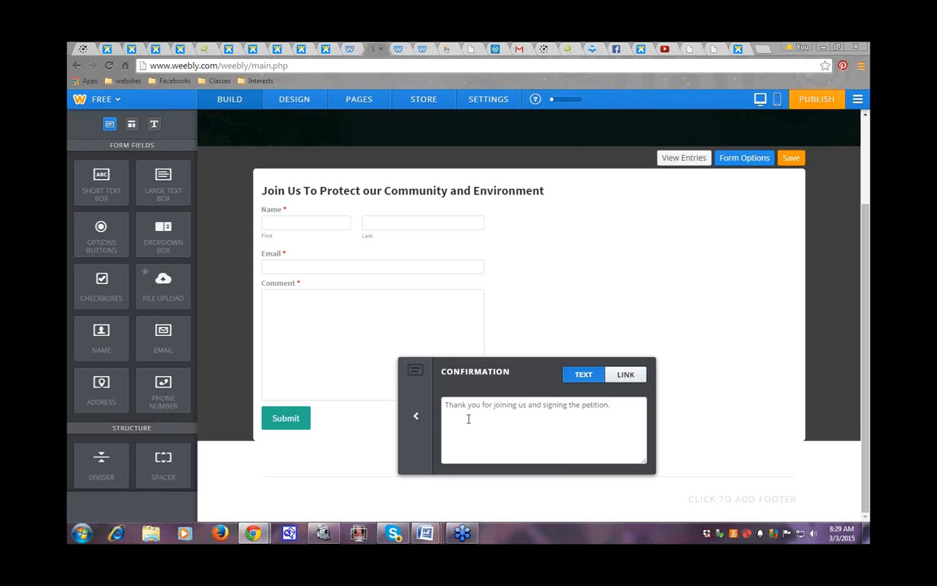
left_click(615, 404)
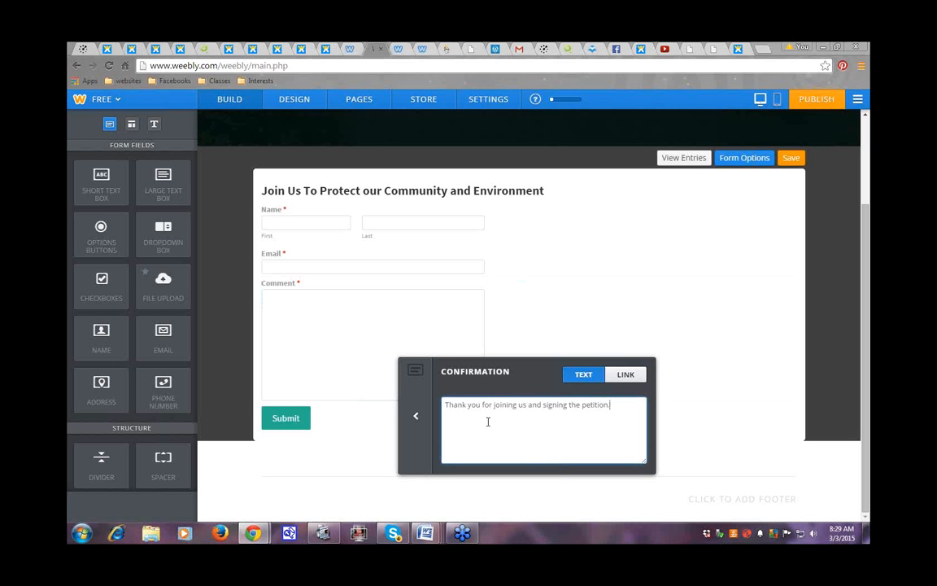
left_click(415, 419)
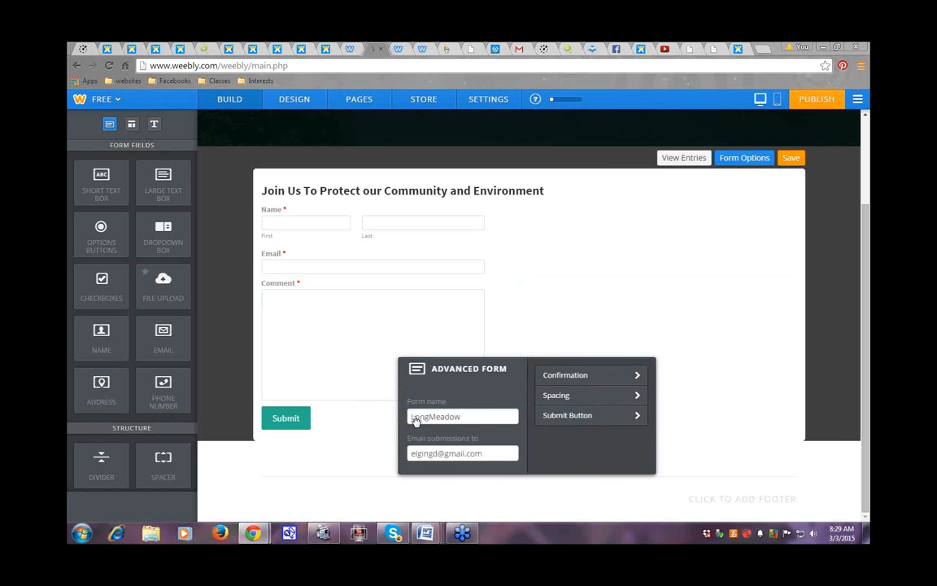
left_click(637, 397)
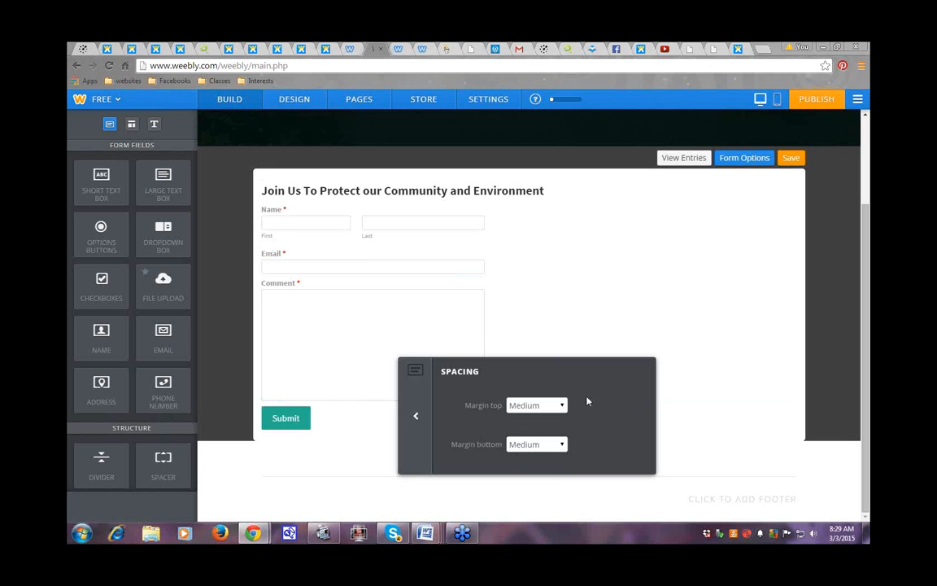
left_click(558, 406)
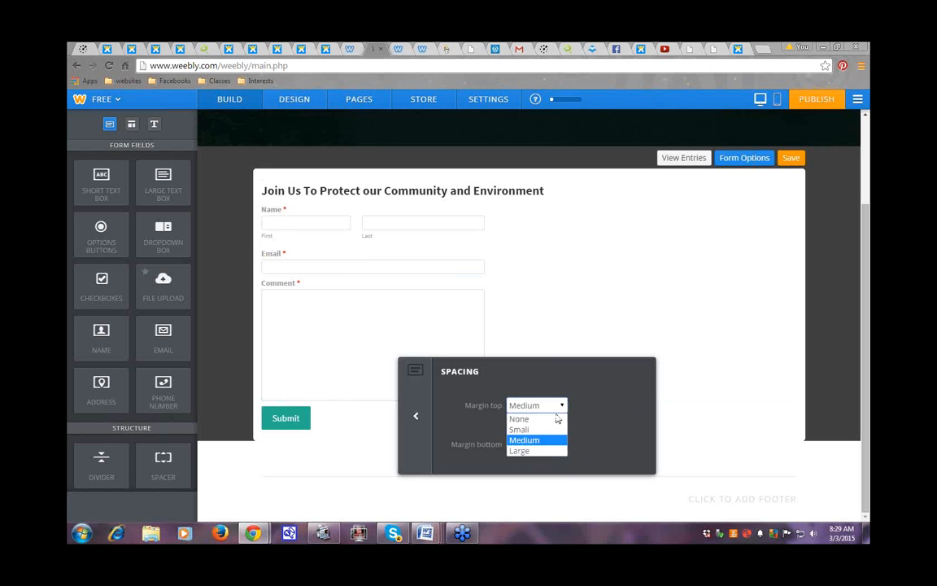
left_click(415, 420)
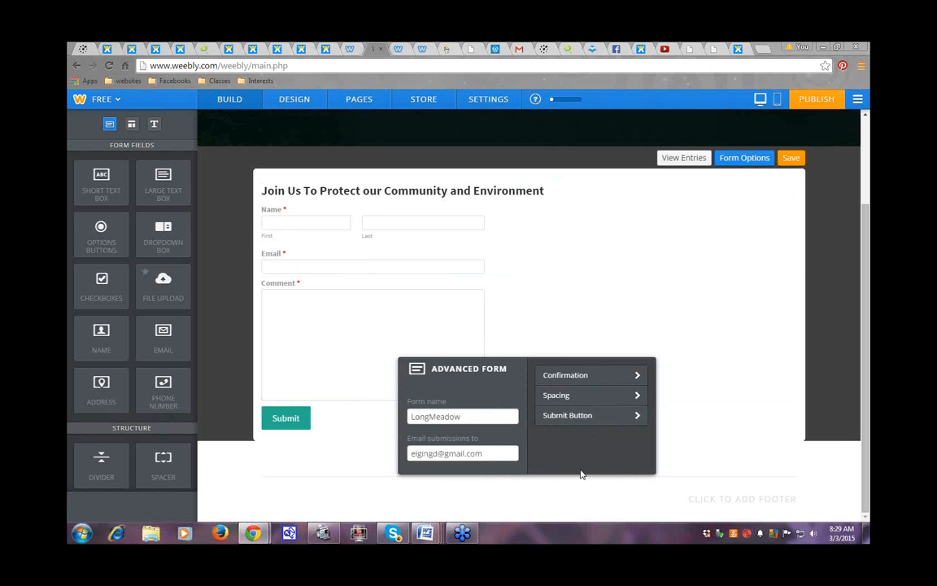
left_click(638, 417)
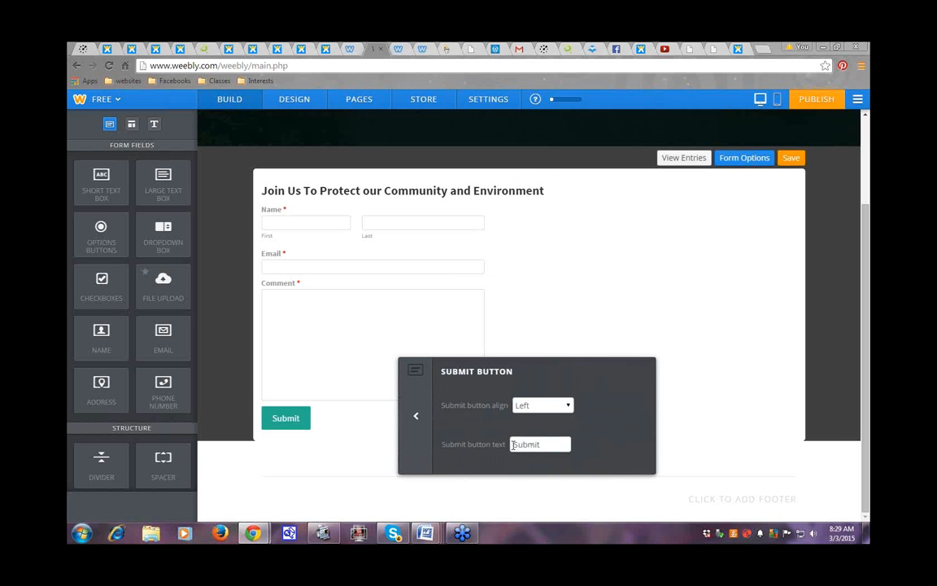
left_click_drag(513, 444, 549, 444)
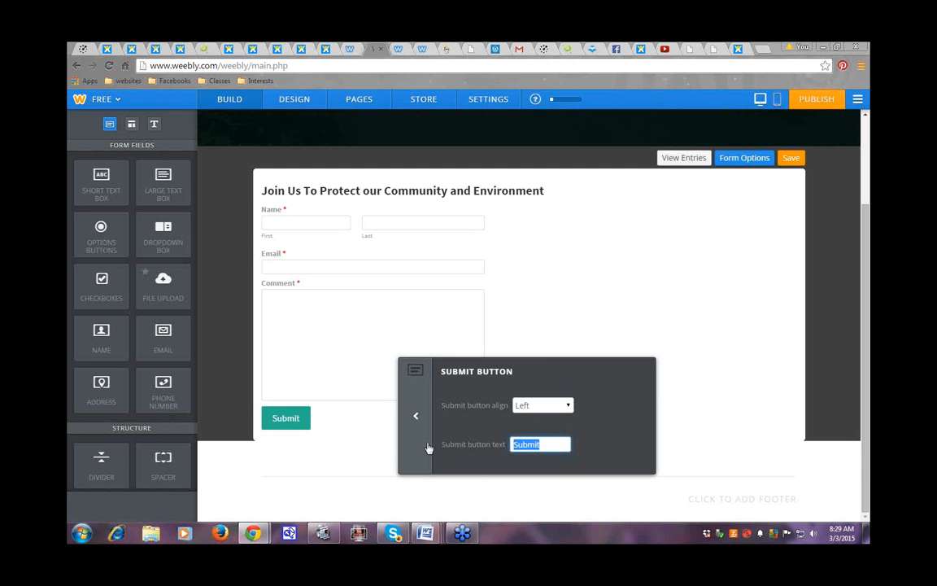
left_click(417, 420)
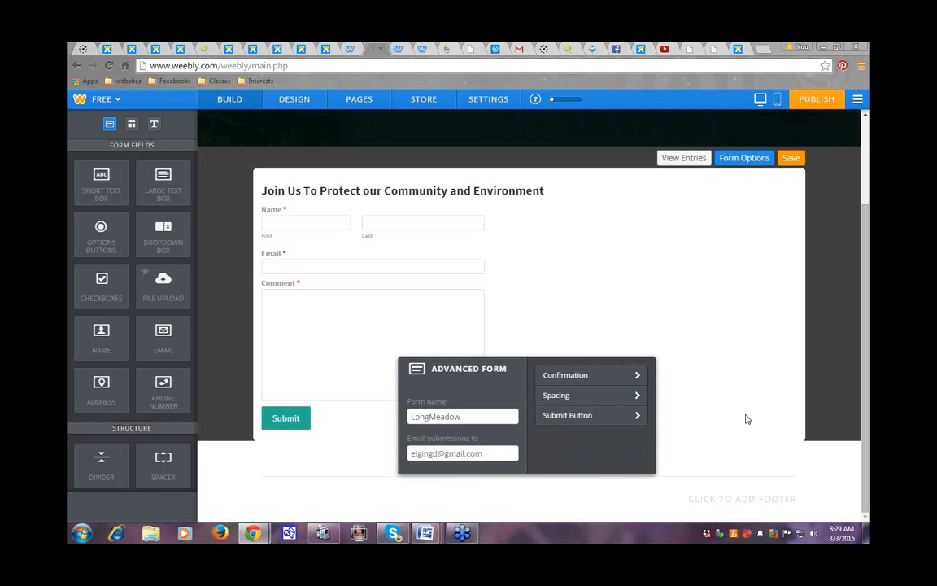
Step: Close Form Options, save the form edits, and start publishing the site
left_click(561, 490)
mouse_move(866, 278)
left_mouse_down()
mouse_move(869, 313)
mouse_move(870, 254)
mouse_move(869, 262)
left_mouse_up()
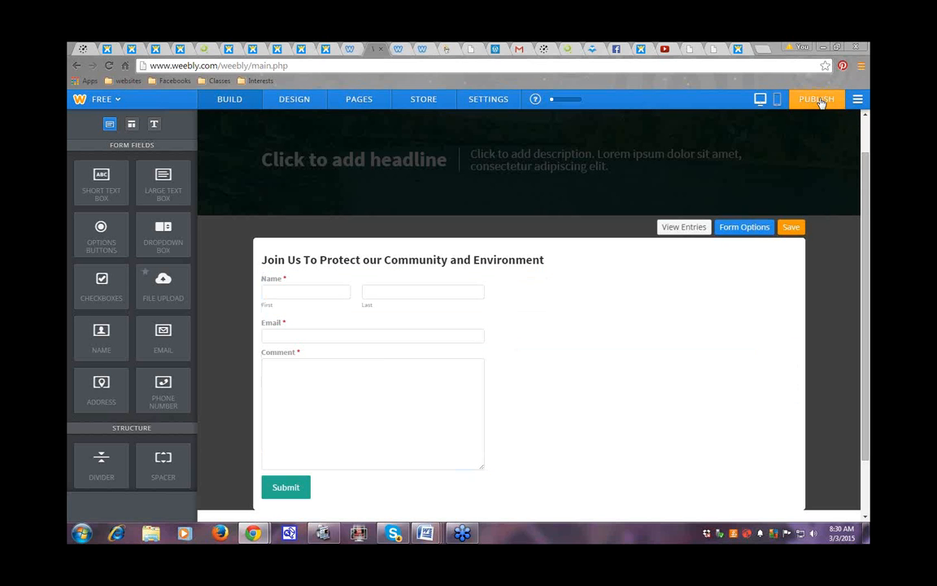
left_click(793, 228)
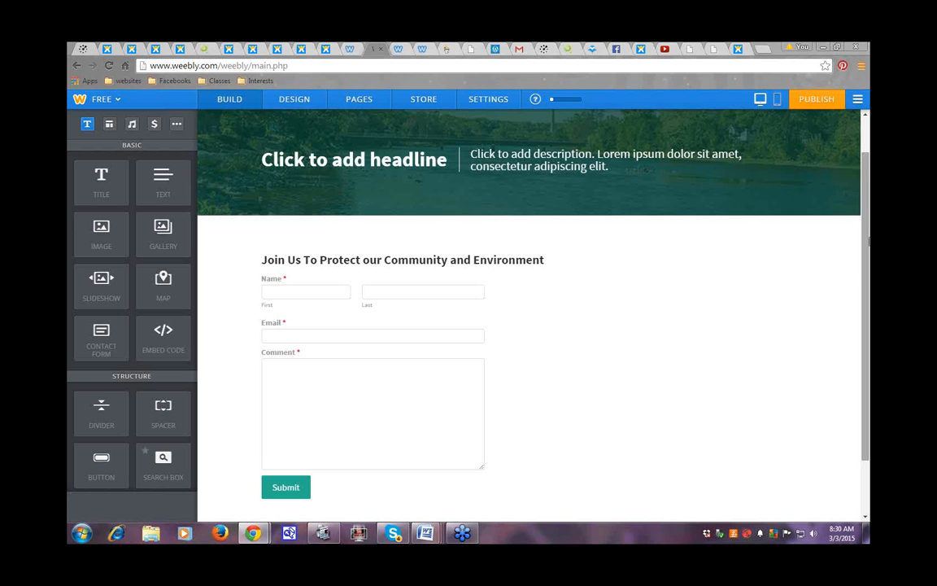
left_click(817, 101)
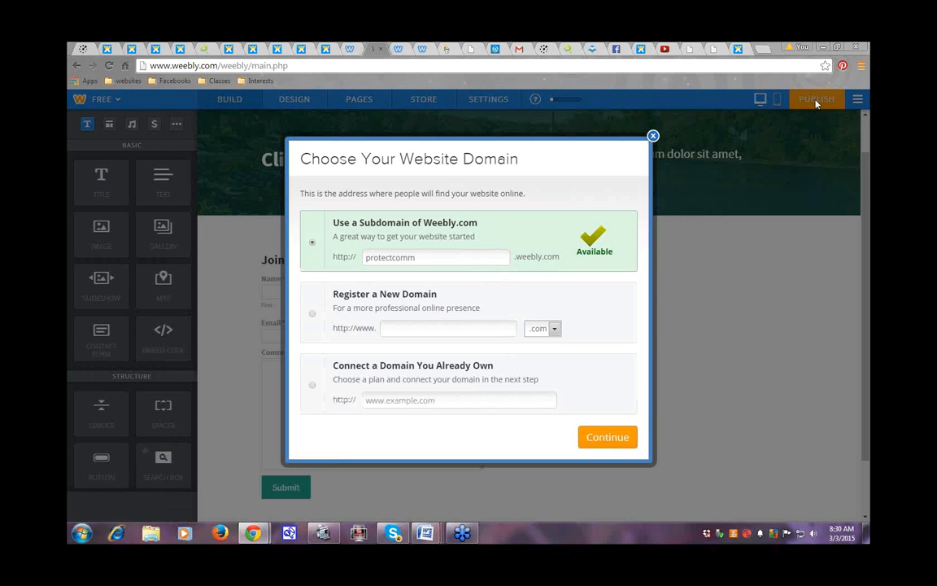
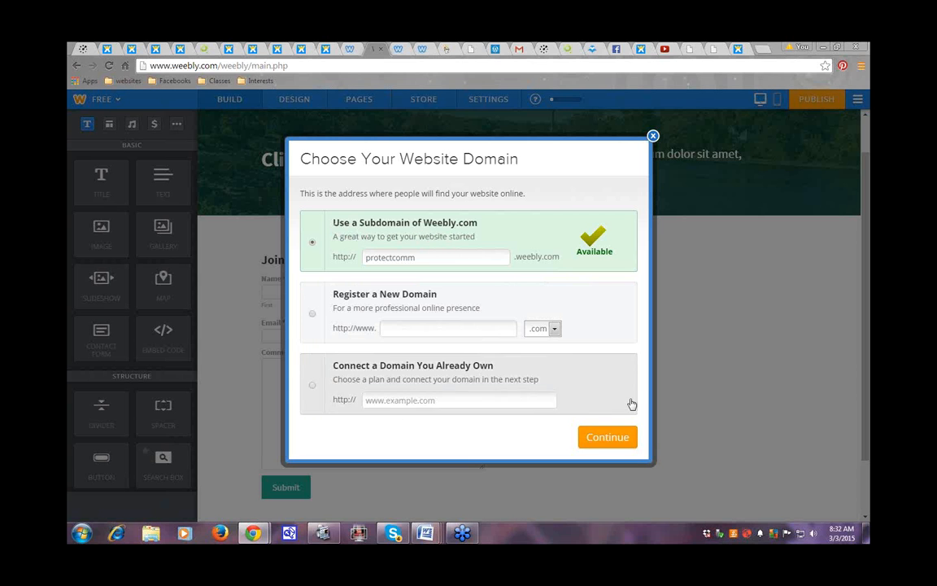
Step: Keep 'protectcomm' as the site's Weebly subdomain and continue
left_click(602, 439)
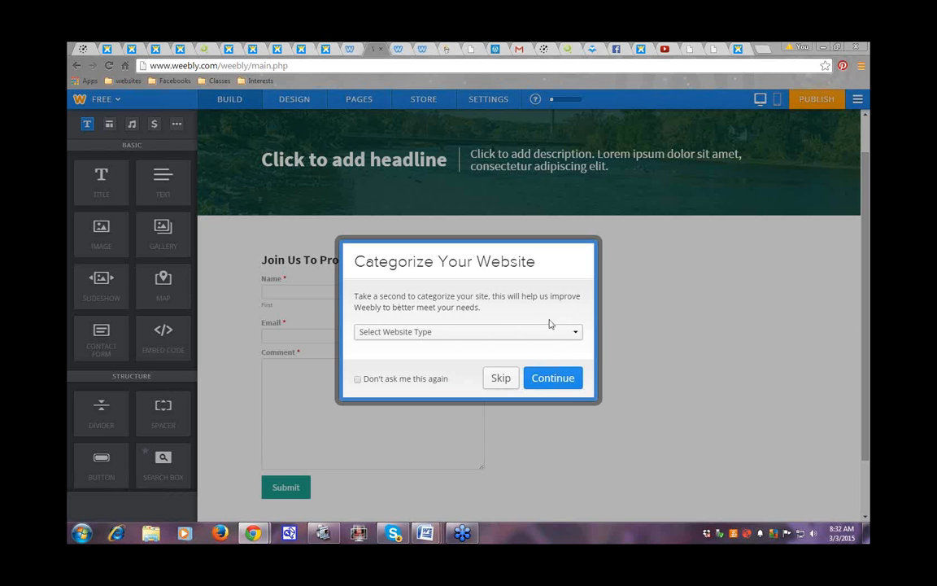
Step: Categorize the site as Group/Organization, Non-profit Organization, and publish it
left_click(575, 334)
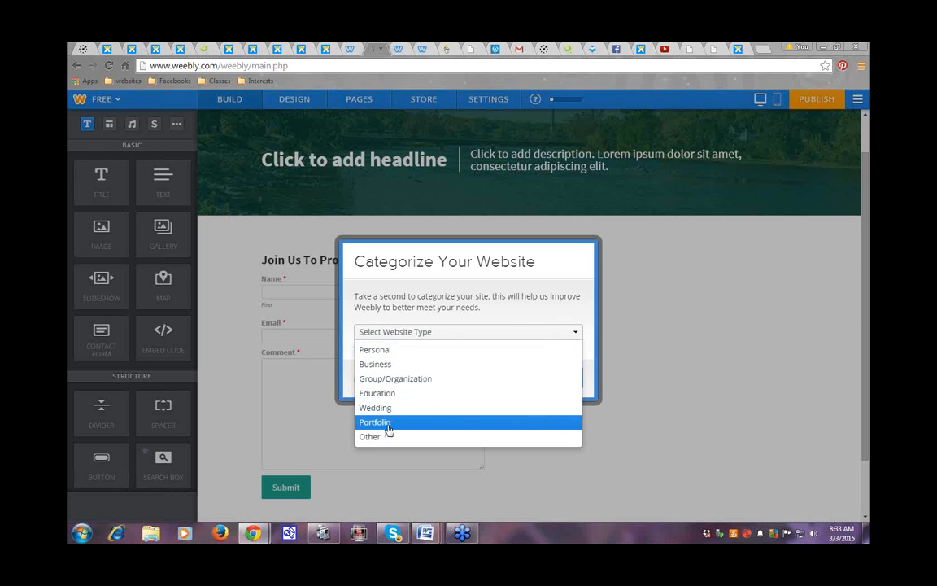
left_click(399, 380)
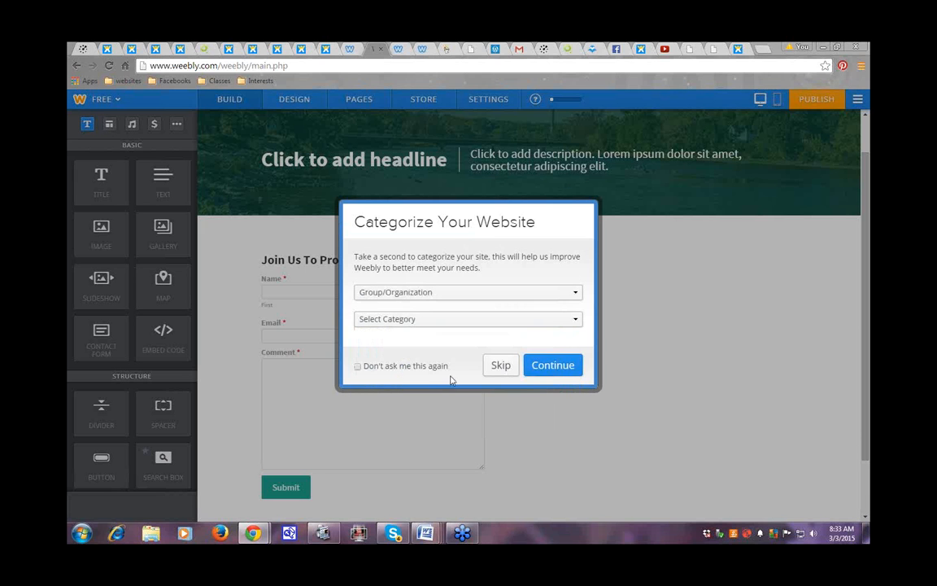
left_click(575, 322)
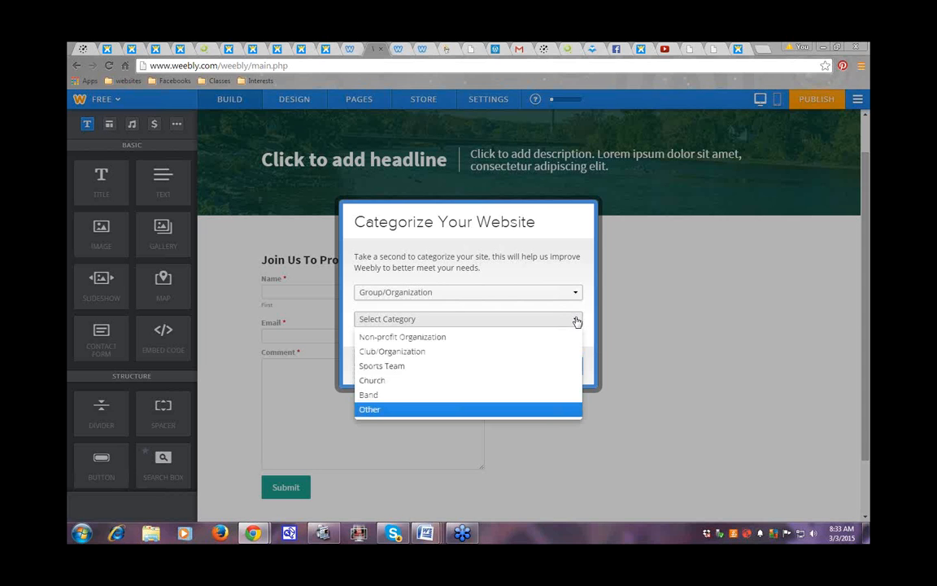
left_click(409, 338)
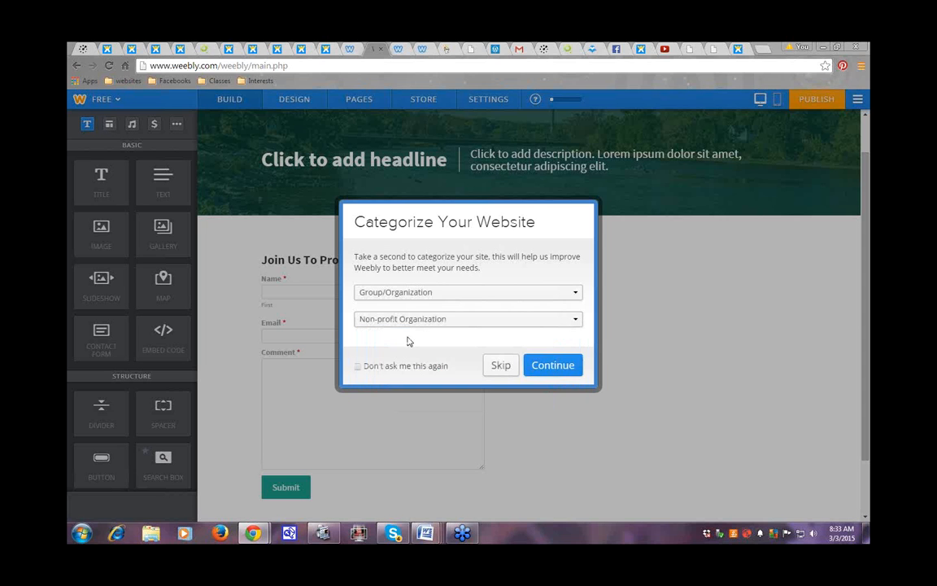
left_click(551, 368)
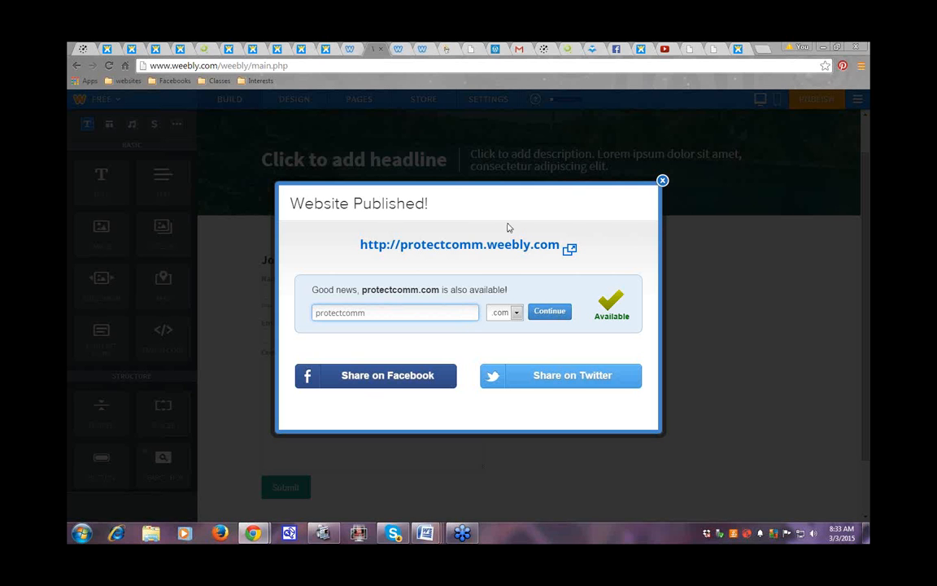
Step: Dismiss the publish notice and bring up the page types to add in Pages
left_click(663, 181)
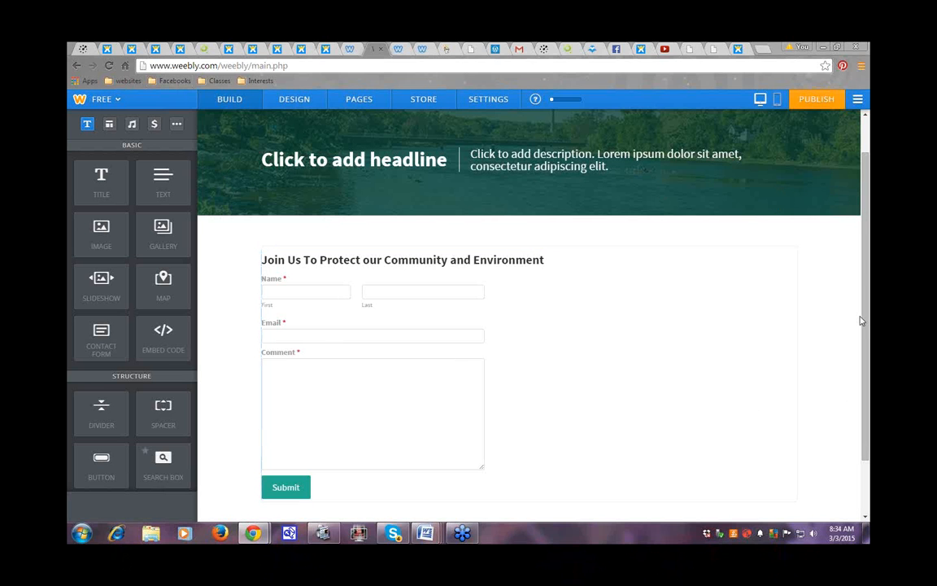
scroll(867, 298, "up", 1)
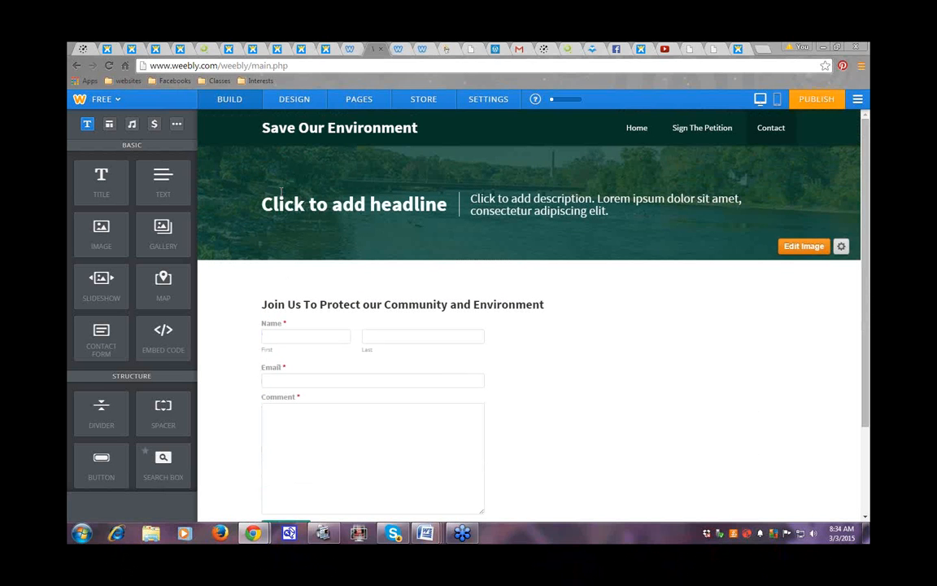
left_click(365, 107)
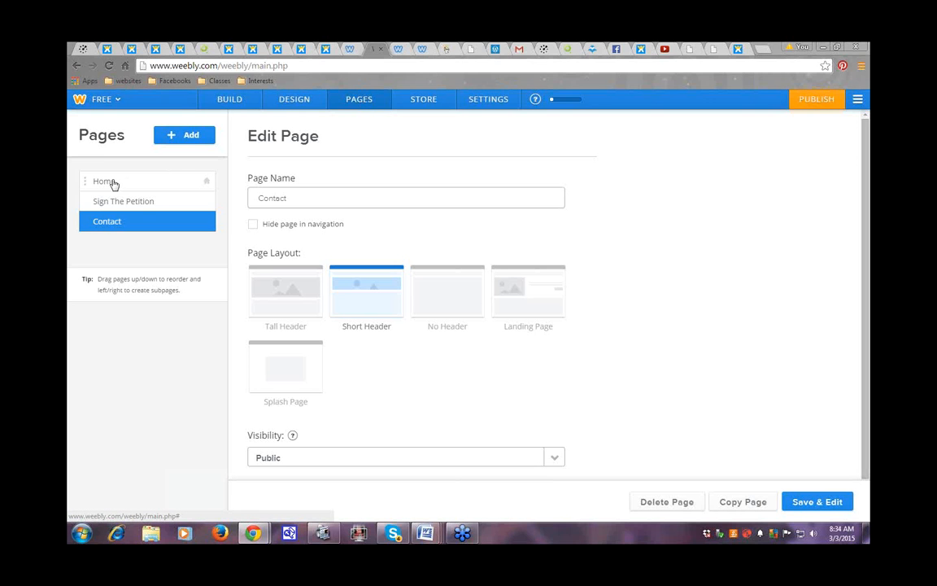
left_click(187, 137)
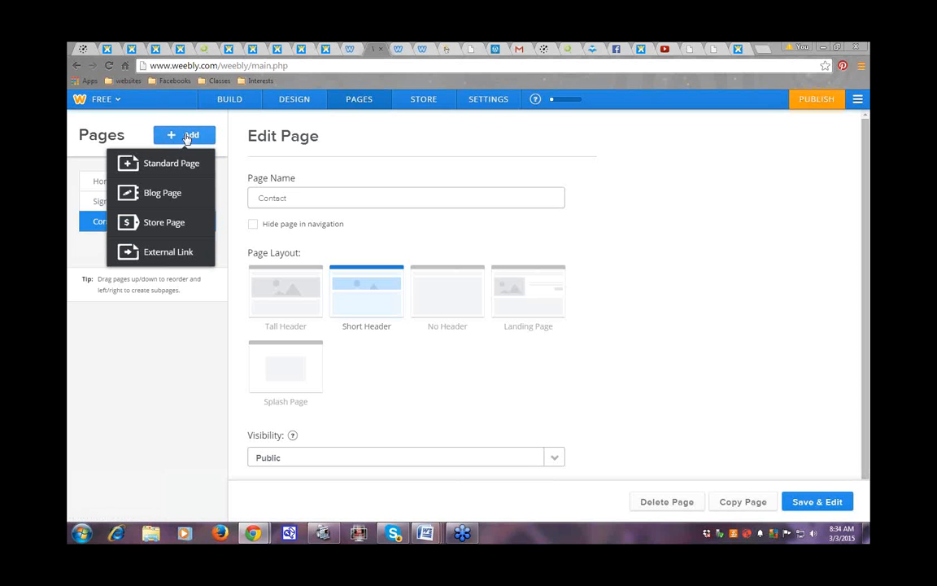
Step: Add a new Blog page and keep its visibility set to Public
left_click(153, 194)
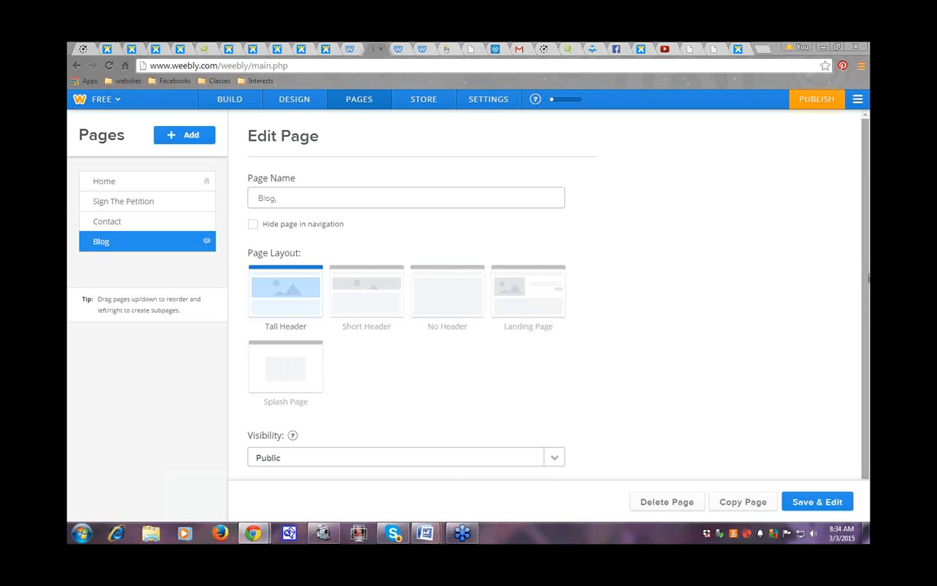
left_click_drag(868, 278, 869, 328)
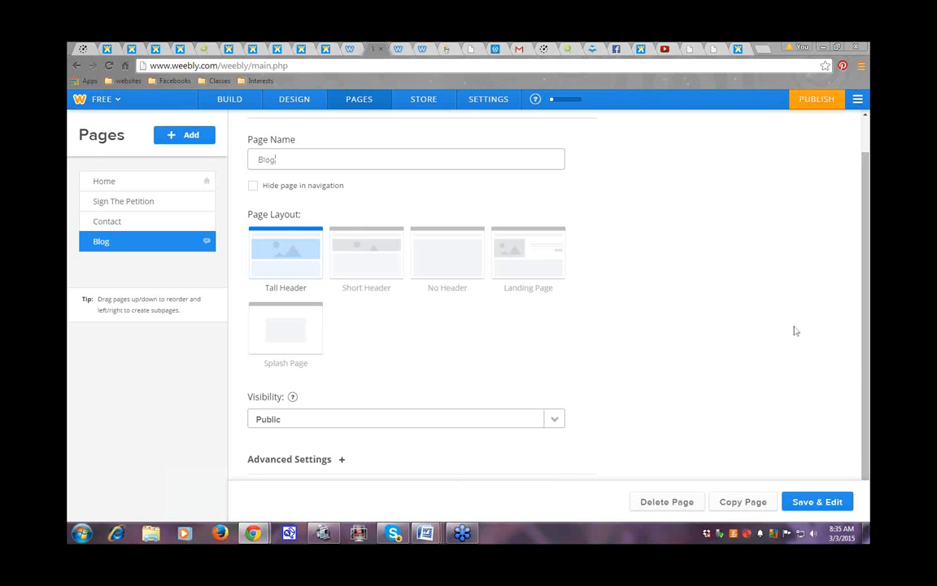
left_click(556, 420)
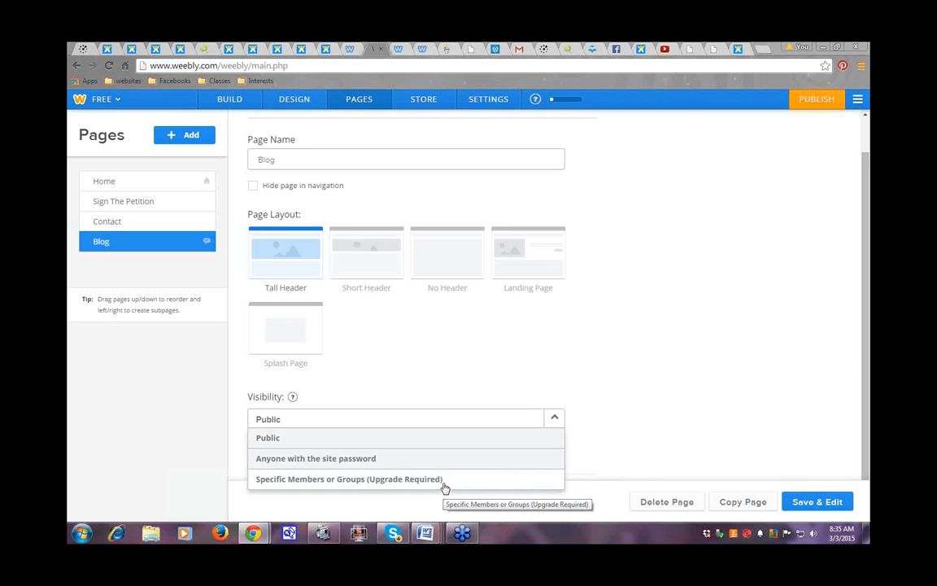
left_click(665, 378)
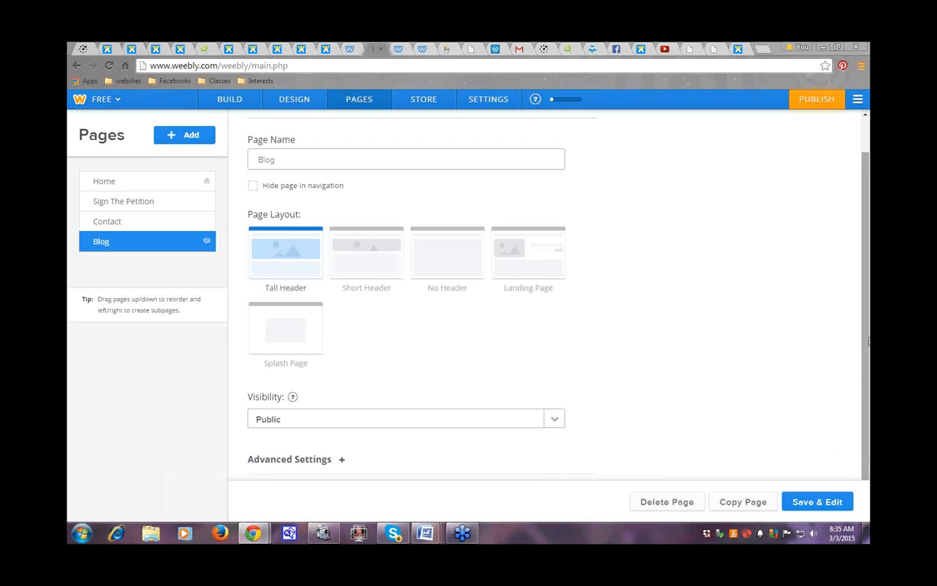
Step: Expand the Blog page's Advanced Settings and review the Tall Header layout
left_click(324, 461)
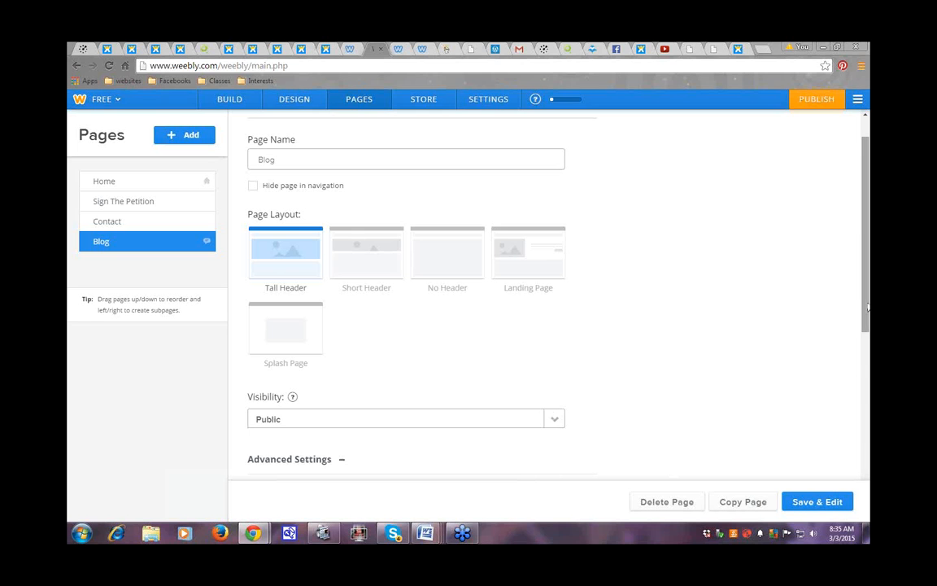
left_click_drag(866, 324, 863, 438)
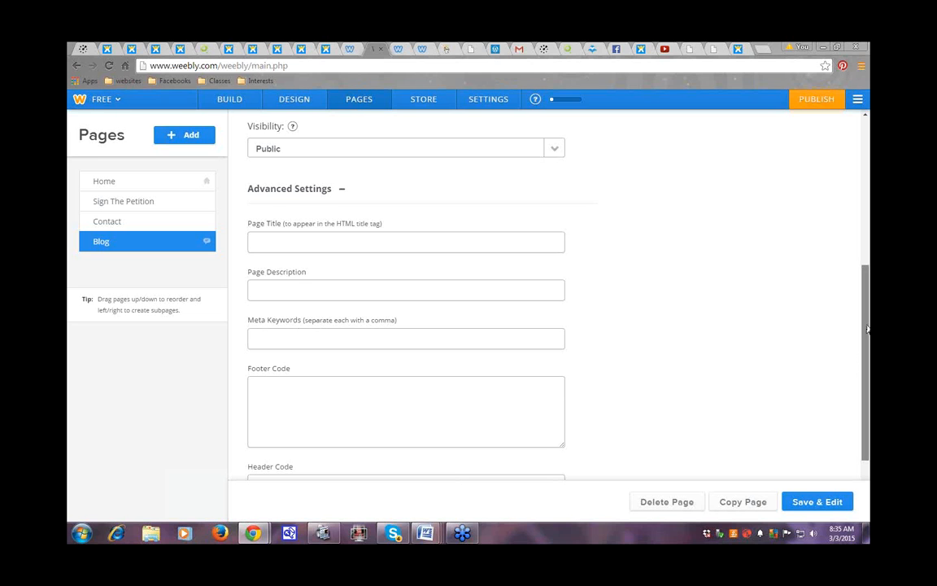
scroll(867, 319, "down", 2)
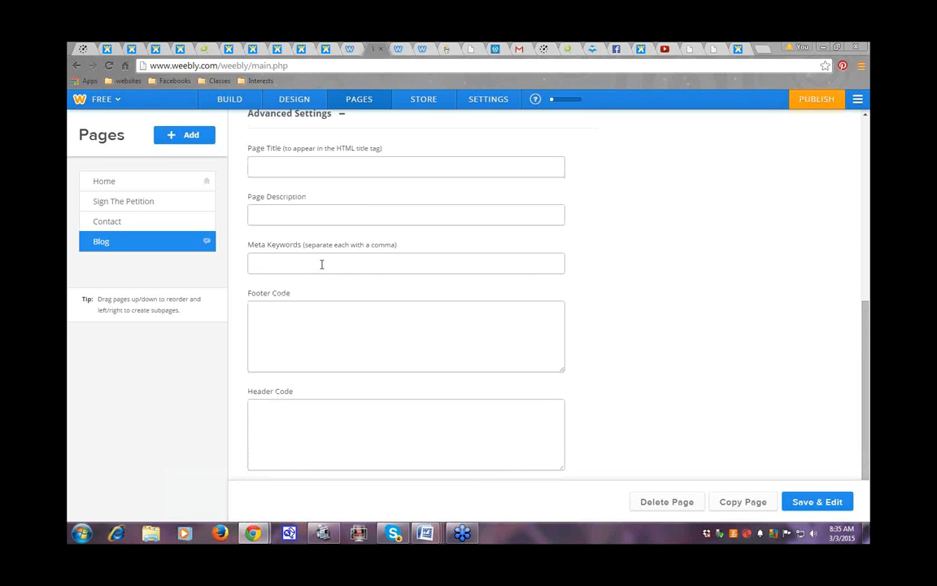
scroll(867, 331, "up", 1)
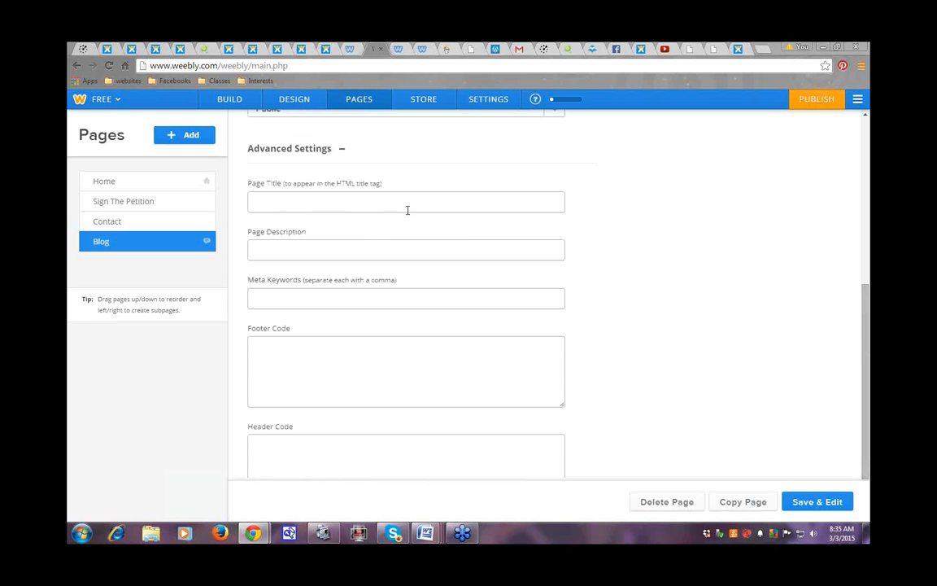
scroll(869, 376, "up", 4)
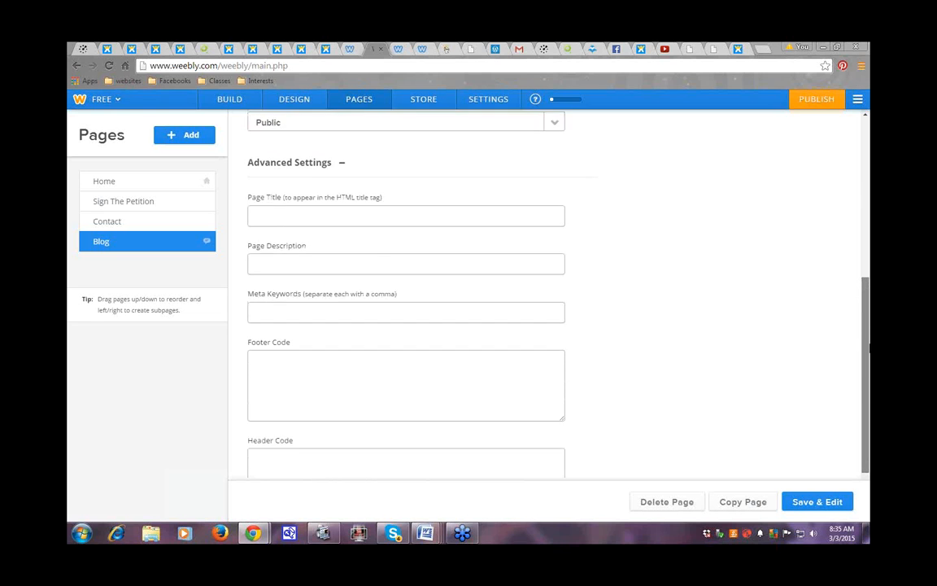
scroll(869, 256, "up", 1)
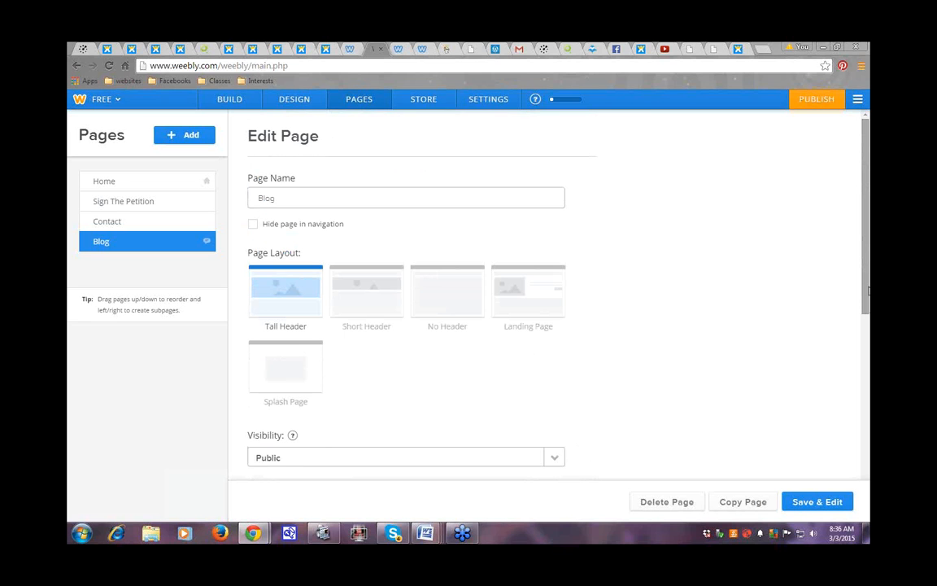
Step: Save and edit the Blog page, placing a Blog Categories element at the sidebar's top
left_click(808, 502)
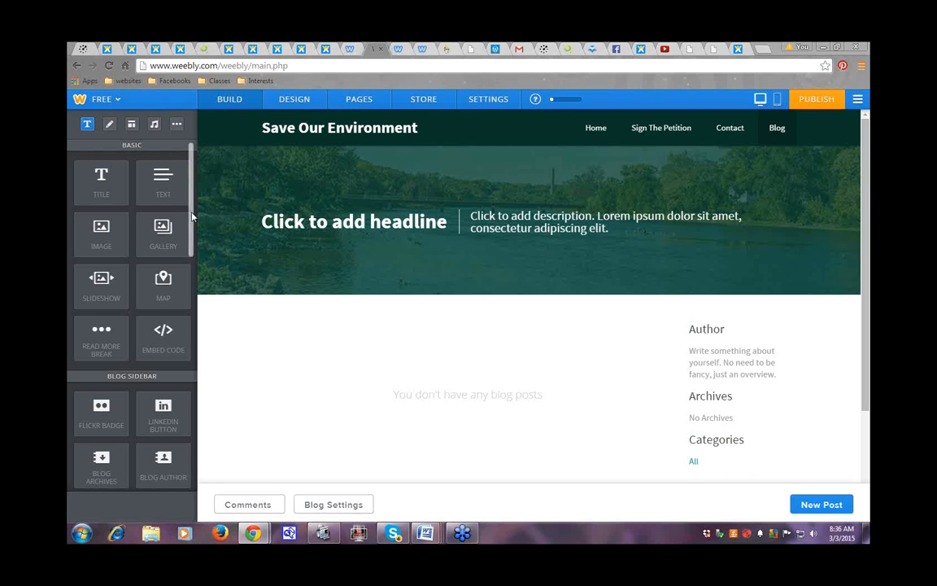
scroll(174, 203, "down", 3)
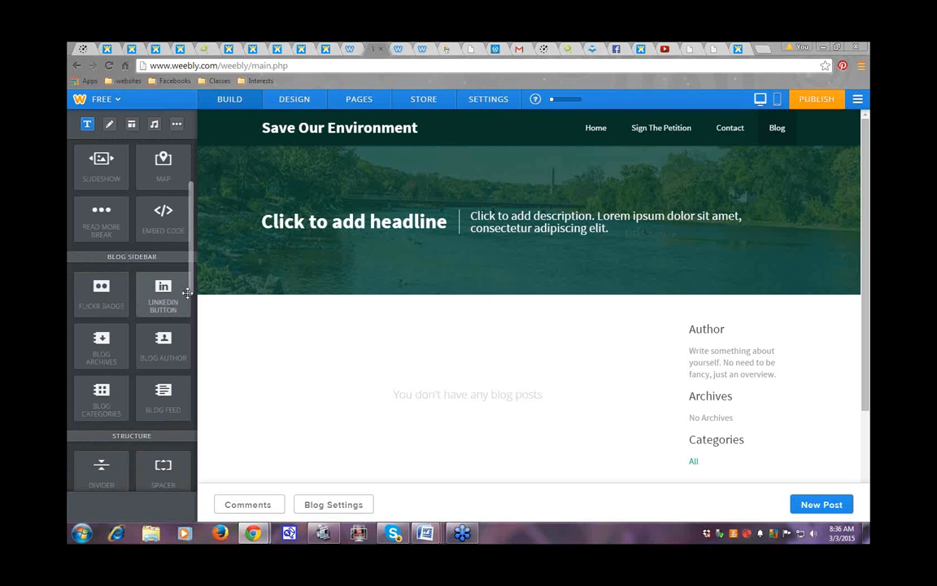
left_click_drag(193, 282, 193, 299)
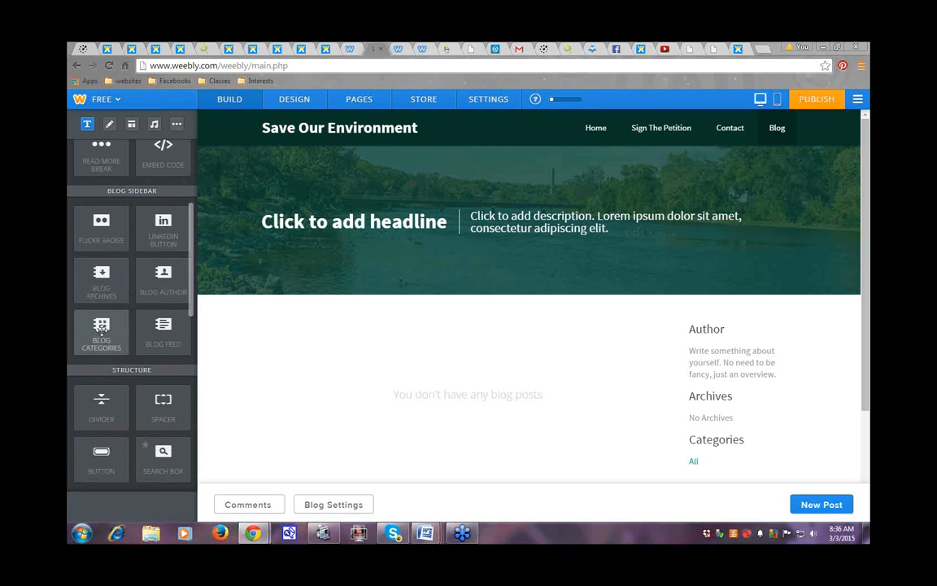
left_click_drag(102, 327, 742, 376)
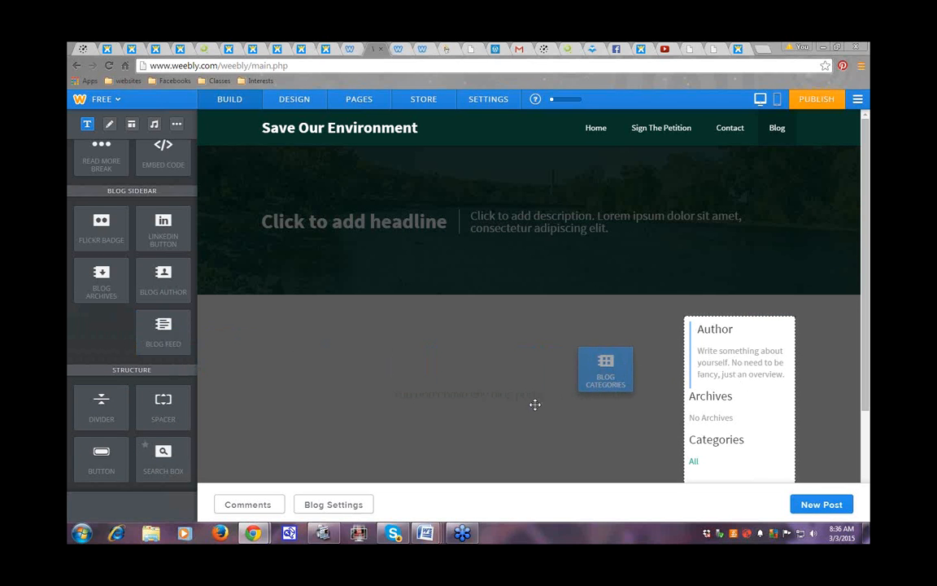
left_click_drag(583, 372, 728, 473)
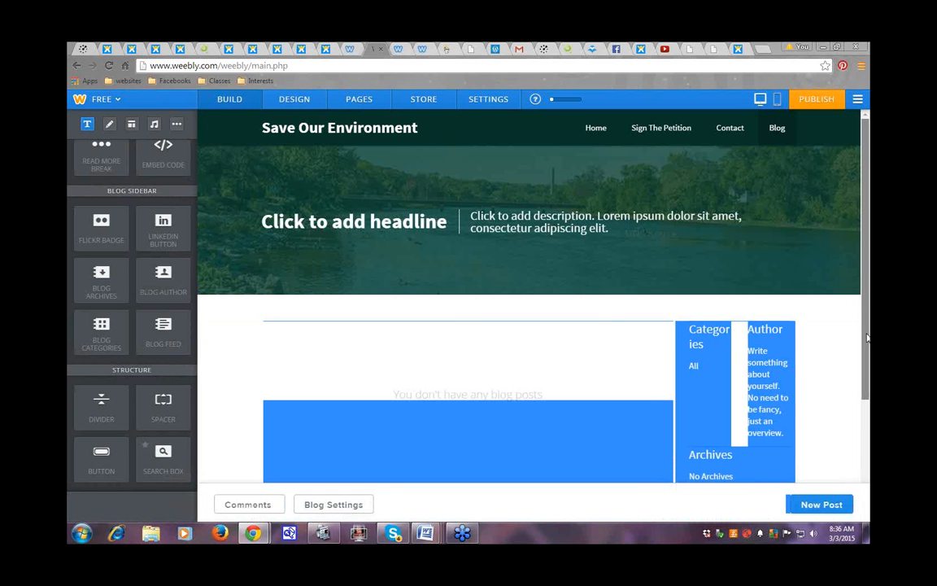
scroll(867, 353, "down", 2)
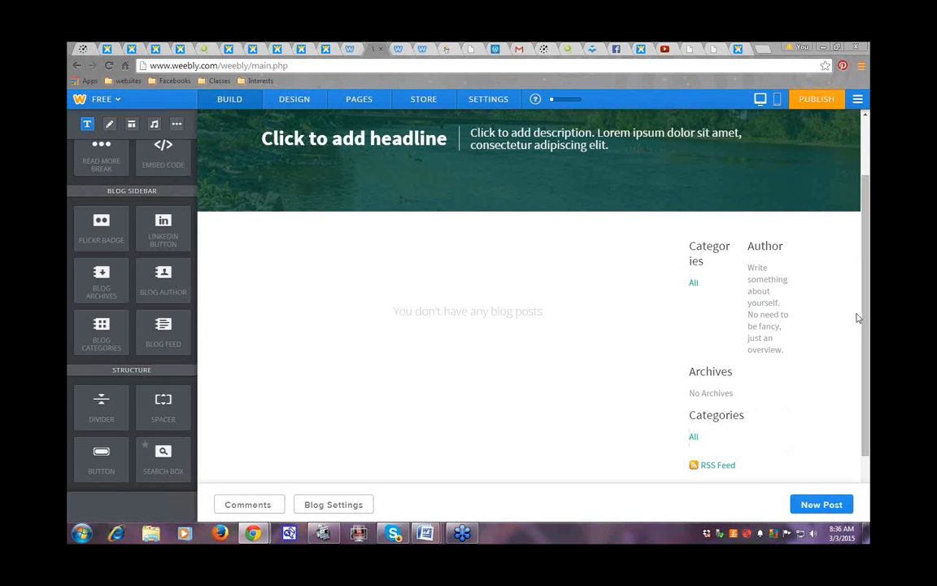
scroll(867, 329, "down", 1)
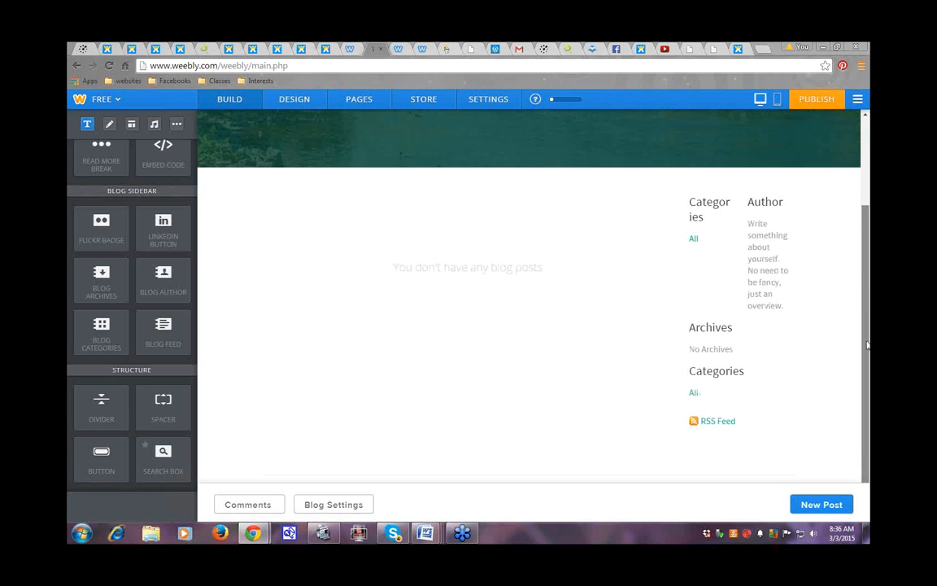
Step: Retitle the lower Categories block in the blog sidebar to 'Forests'
left_click(690, 363)
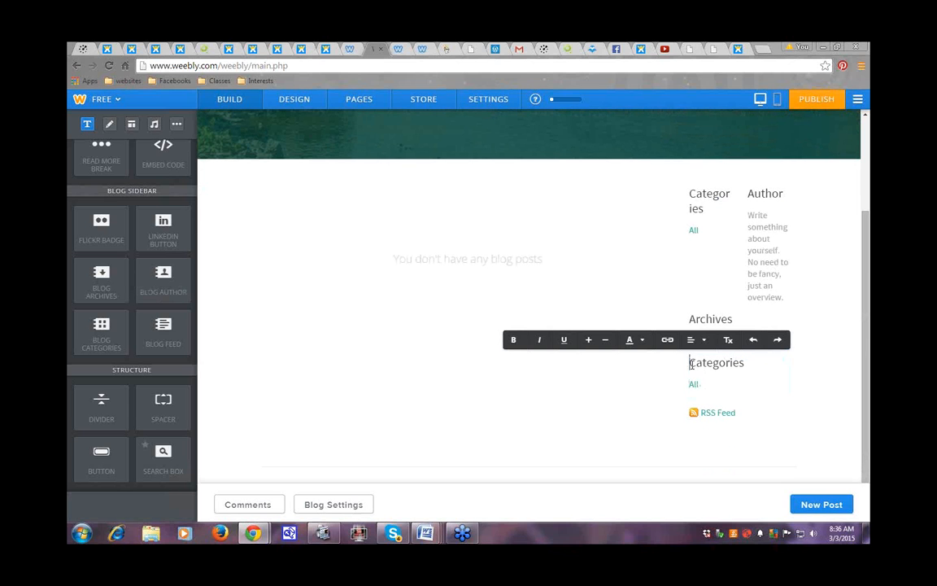
type("Forests")
key("Delete")
key("Delete")
key("Delete")
key("Delete")
key("Delete")
key("Delete")
key("Delete")
key("Delete")
key("Delete")
key("Delete")
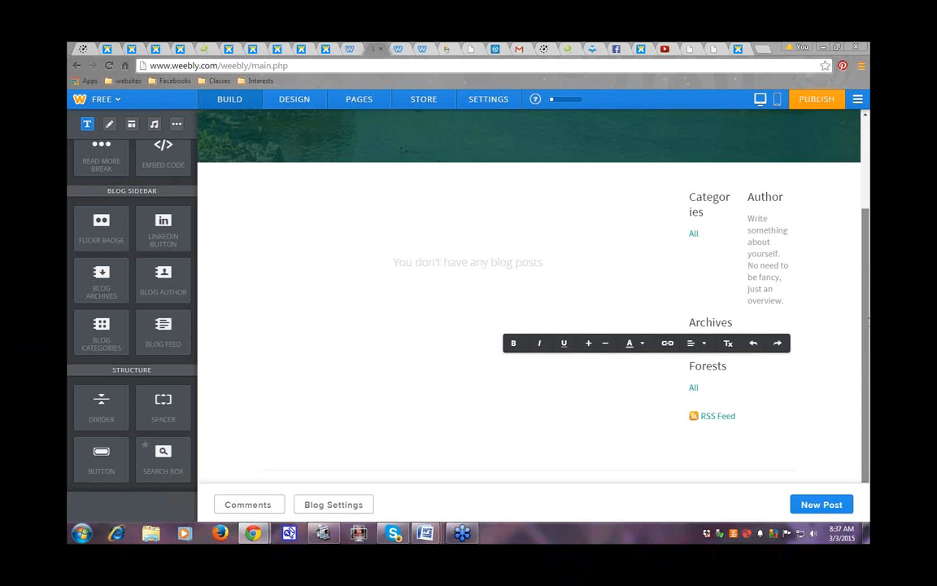
Step: Drag a Contact Form element into the Blog page sidebar
scroll(867, 346, "up", 3)
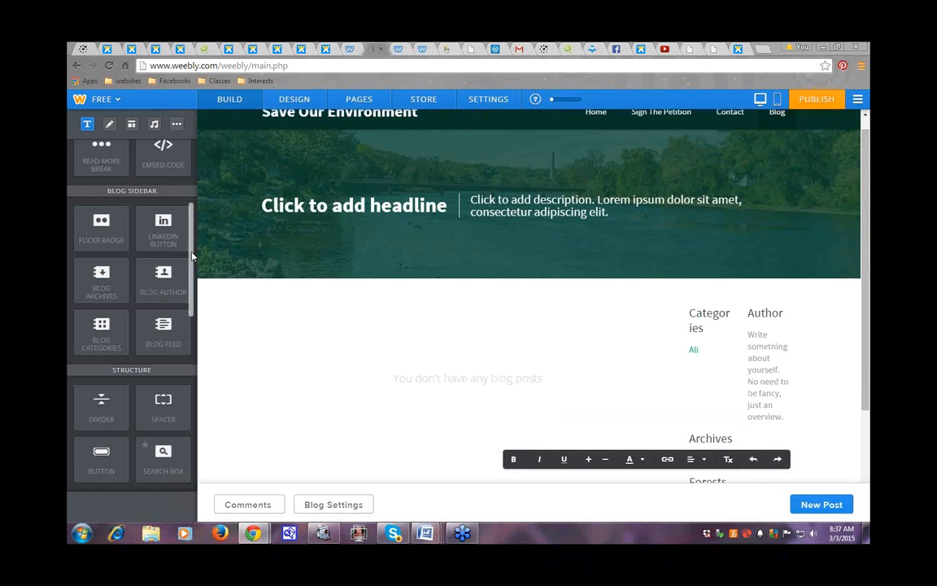
left_click_drag(193, 254, 200, 406)
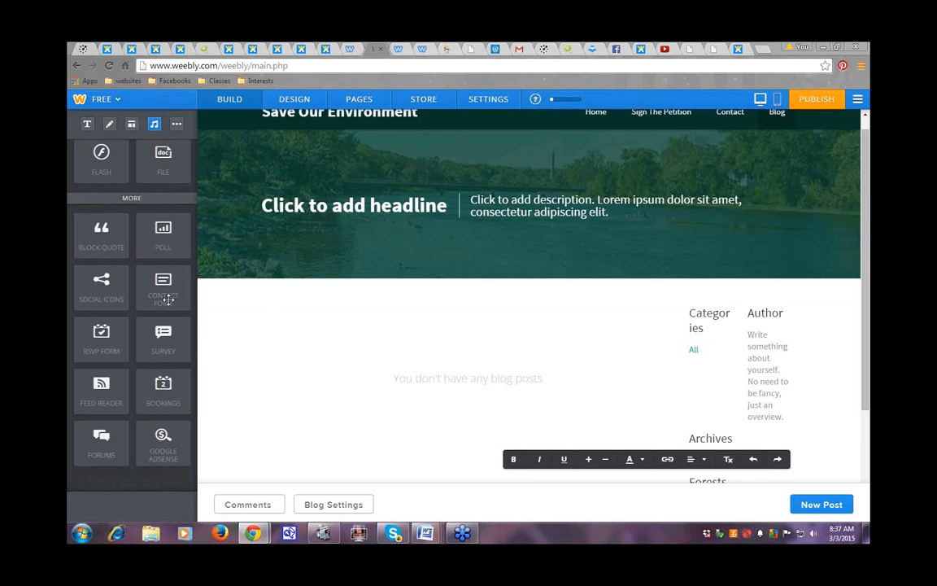
left_click_drag(161, 292, 372, 378)
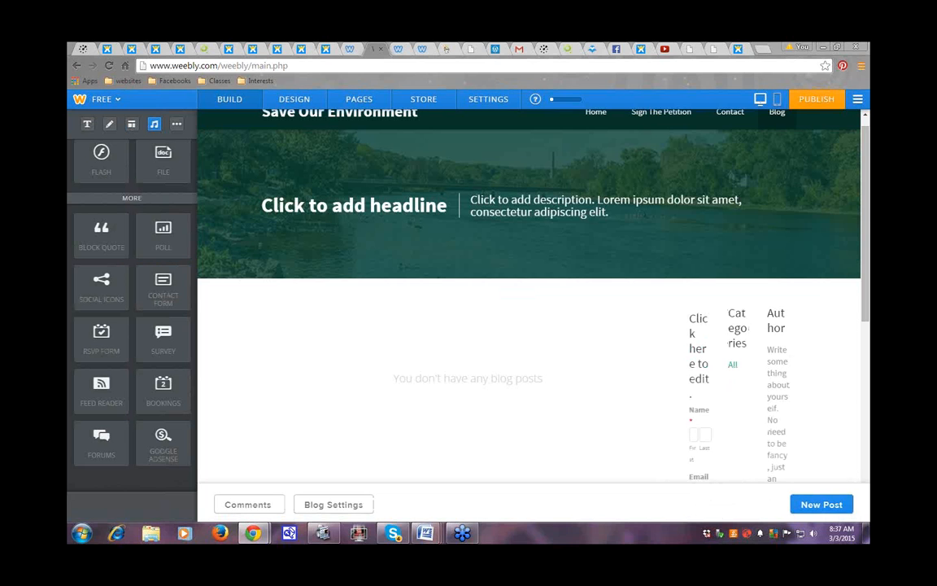
Step: Switch the editor from the Blog page to the Contact page
left_click(344, 101)
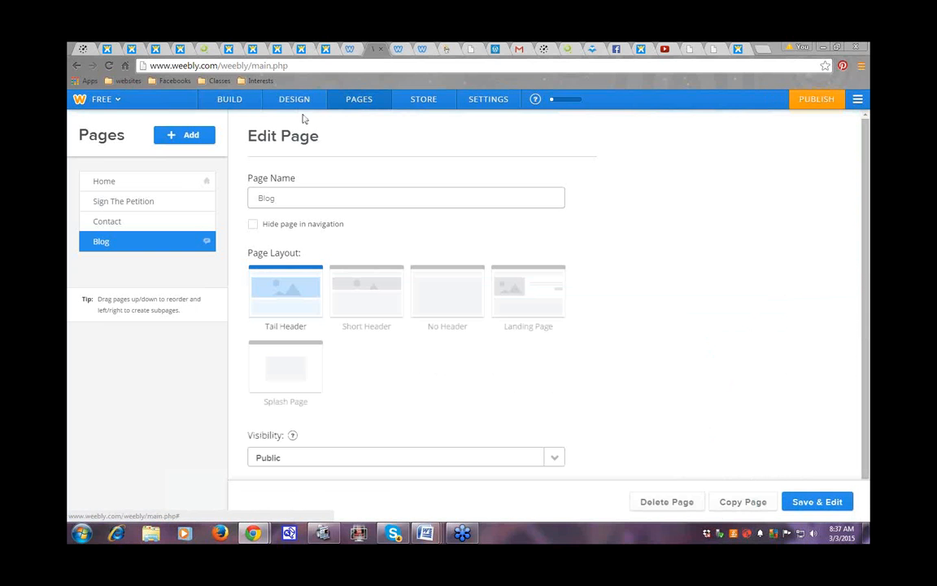
left_click(110, 222)
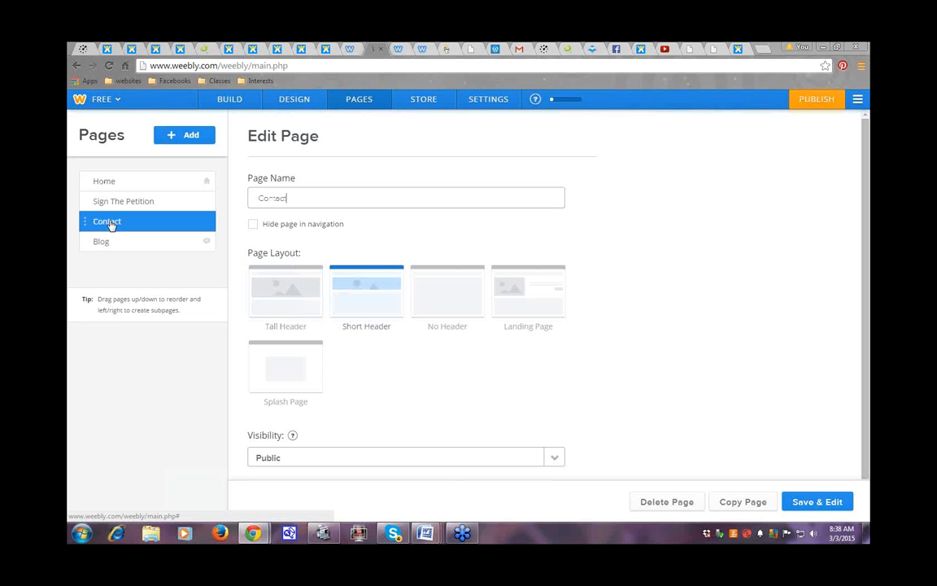
left_click(820, 503)
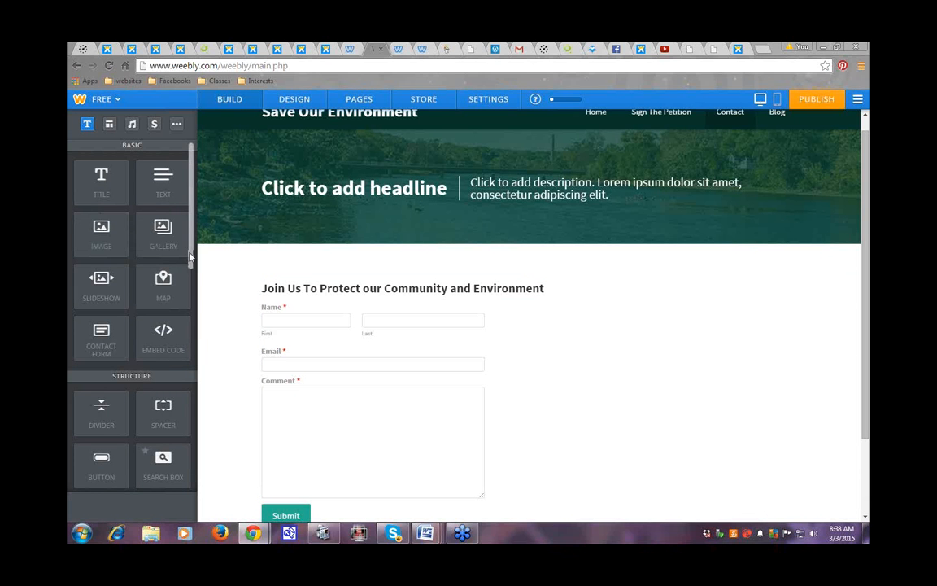
Step: Place a Survey element above the Contact page's existing form, asking about referral, age and income
left_click_drag(190, 260, 202, 439)
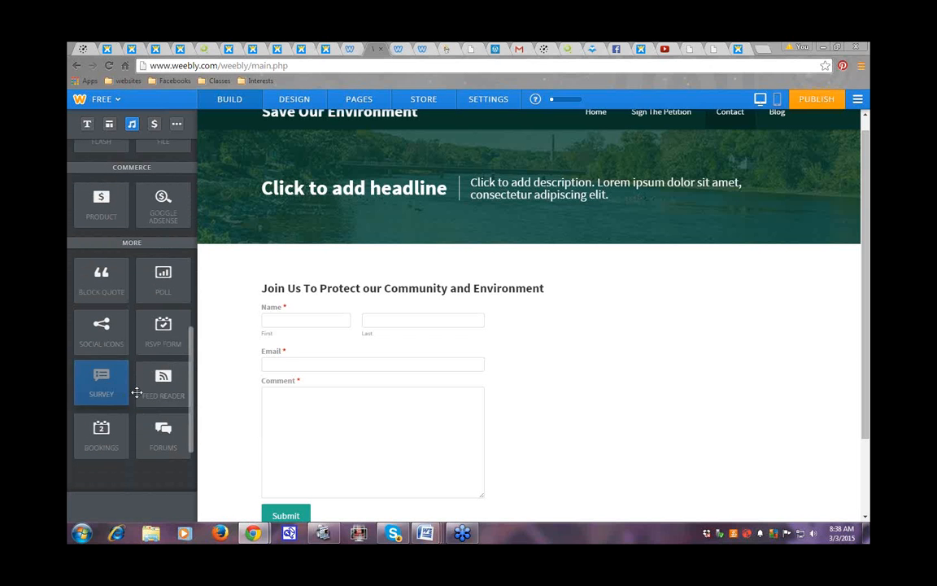
left_click_drag(137, 393, 665, 337)
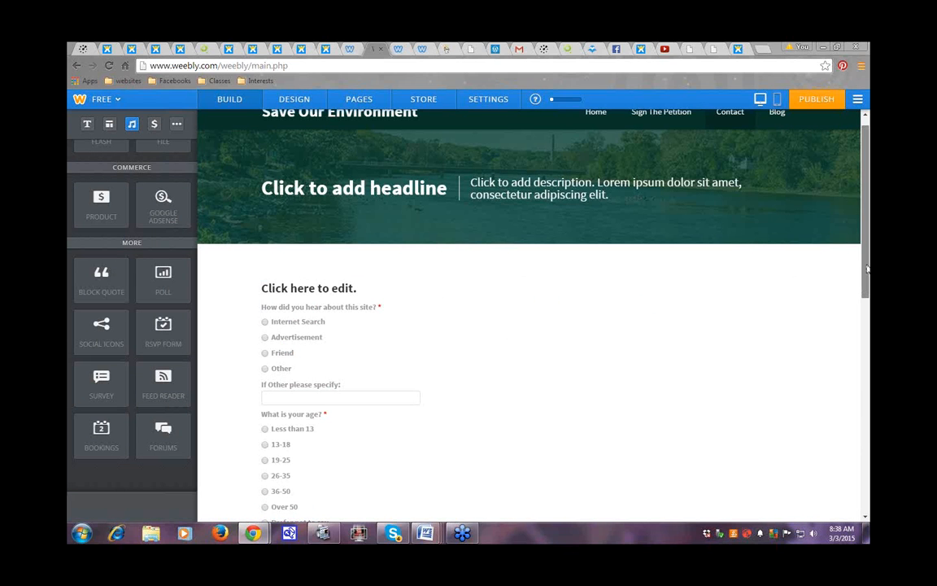
mouse_move(868, 269)
left_mouse_down()
mouse_move(868, 474)
mouse_move(865, 283)
left_mouse_up()
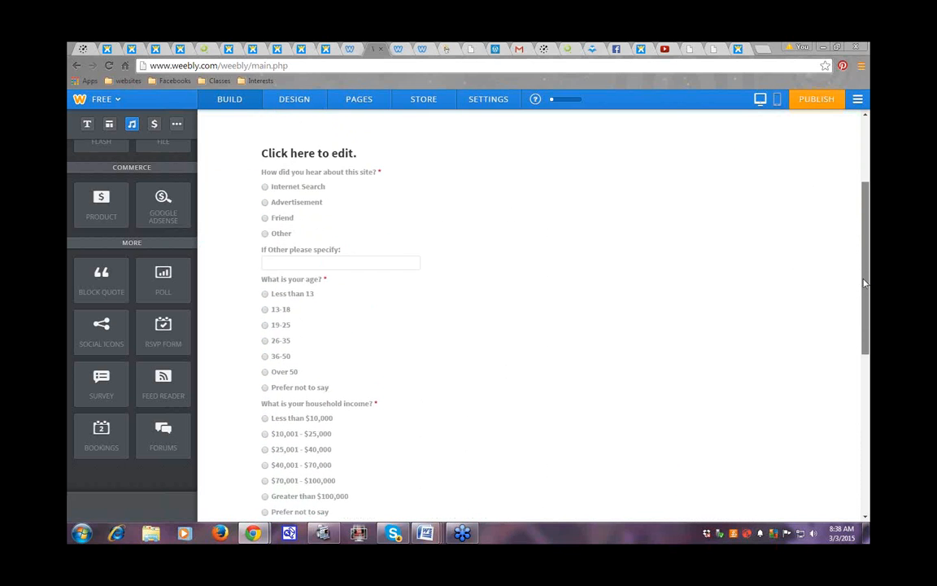
scroll(865, 283, "up", 1)
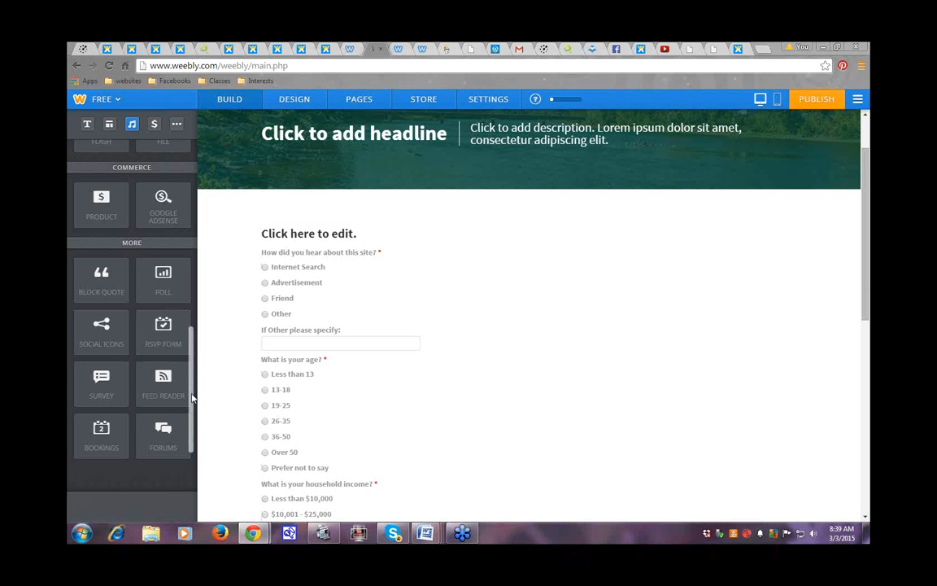
scroll(193, 391, "up", 1)
Step: Embed a Forums element on the Contact page, showing the Food Day forum's 9 topics
left_click_drag(193, 390, 196, 201)
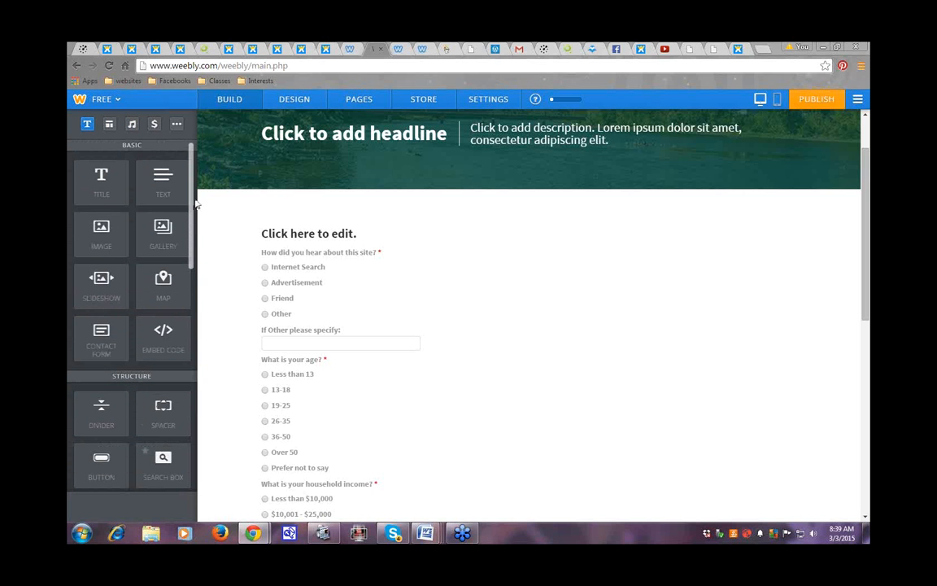
scroll(193, 209, "down", 1)
scroll(193, 208, "up", 1)
left_click_drag(193, 209, 187, 306)
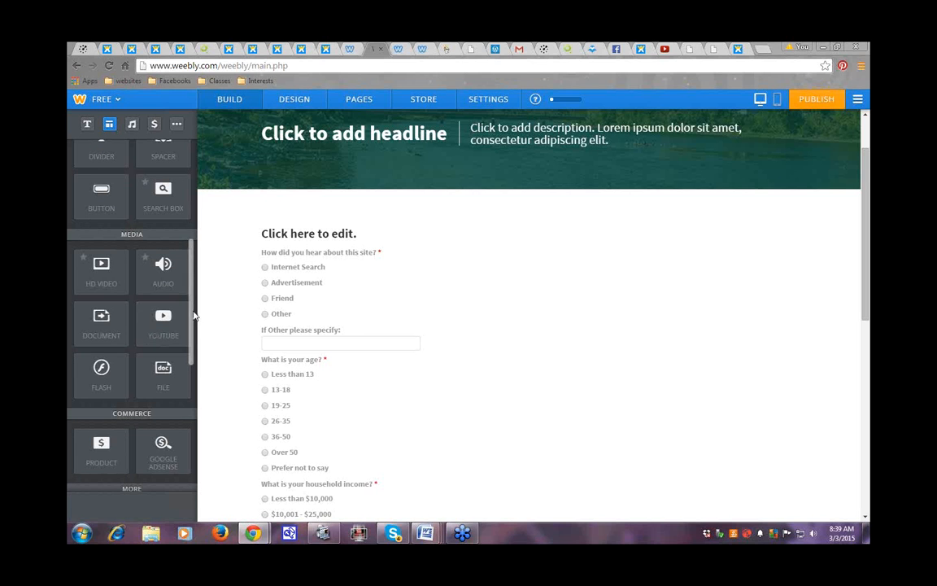
left_click_drag(193, 316, 199, 410)
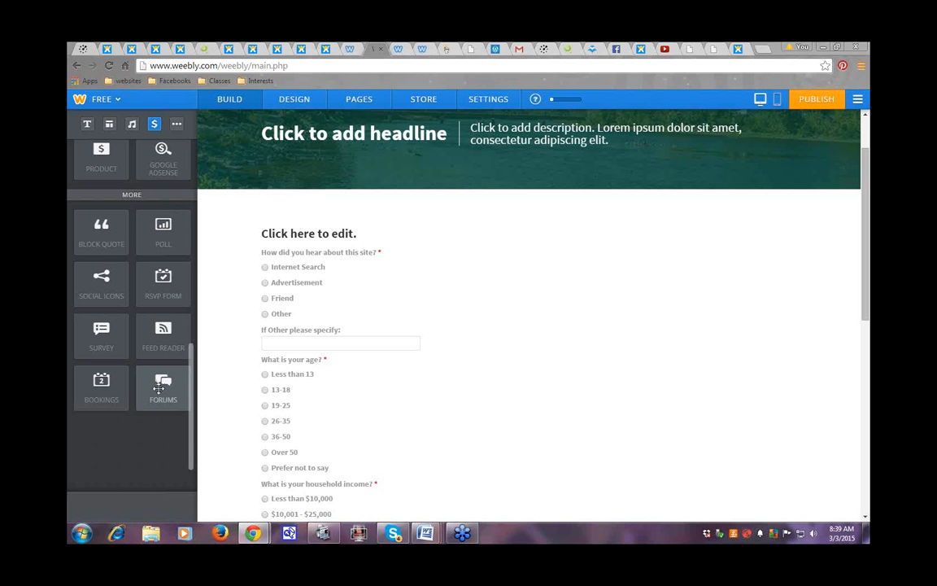
left_click_drag(159, 389, 567, 266)
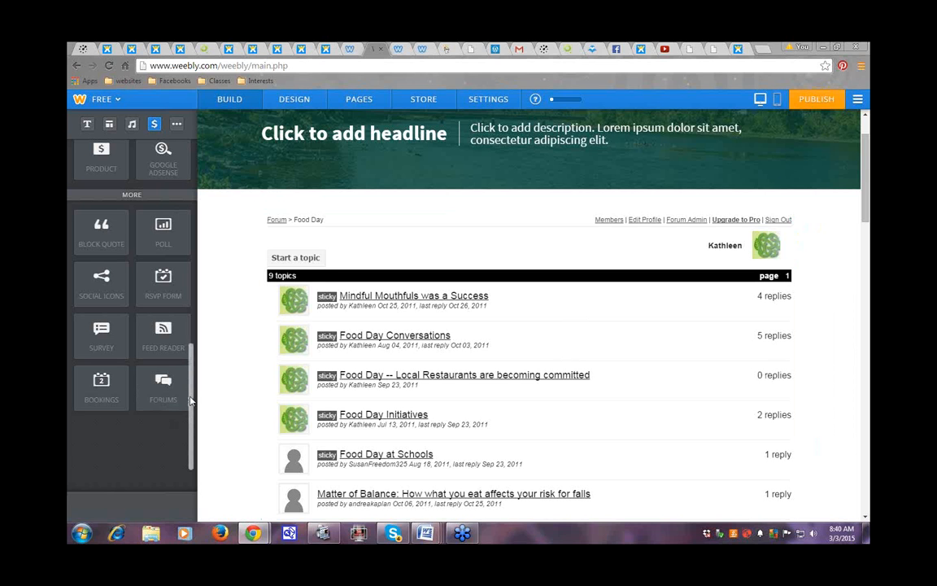
left_click_drag(190, 399, 207, 195)
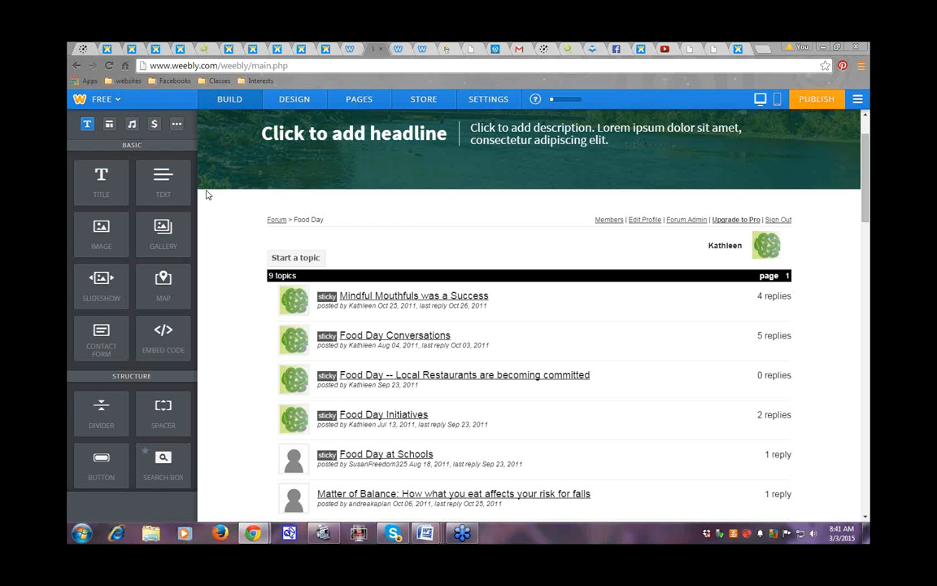
Step: Go through the GoDaddy and Hear The Earth tabs to the other Weebly editor tab
left_click(444, 52)
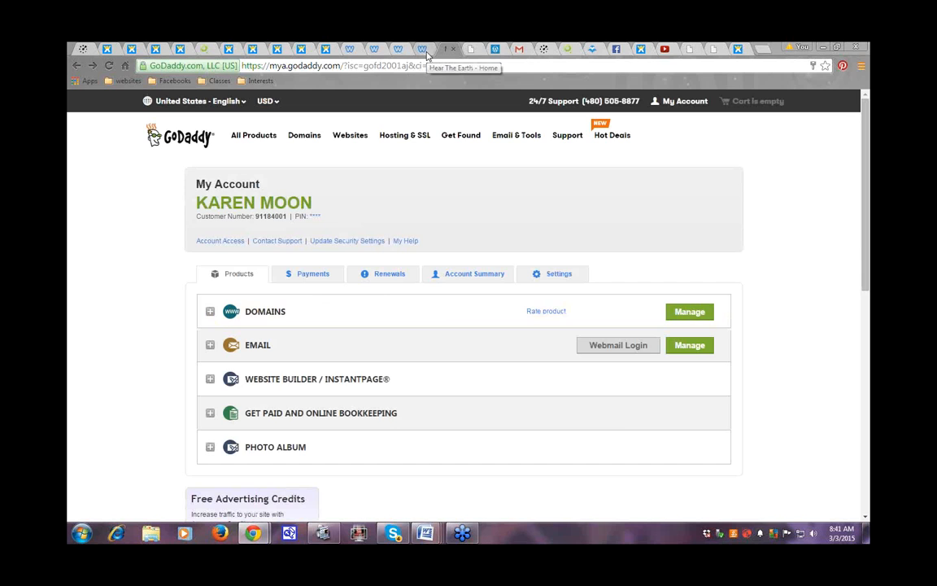
left_click(424, 51)
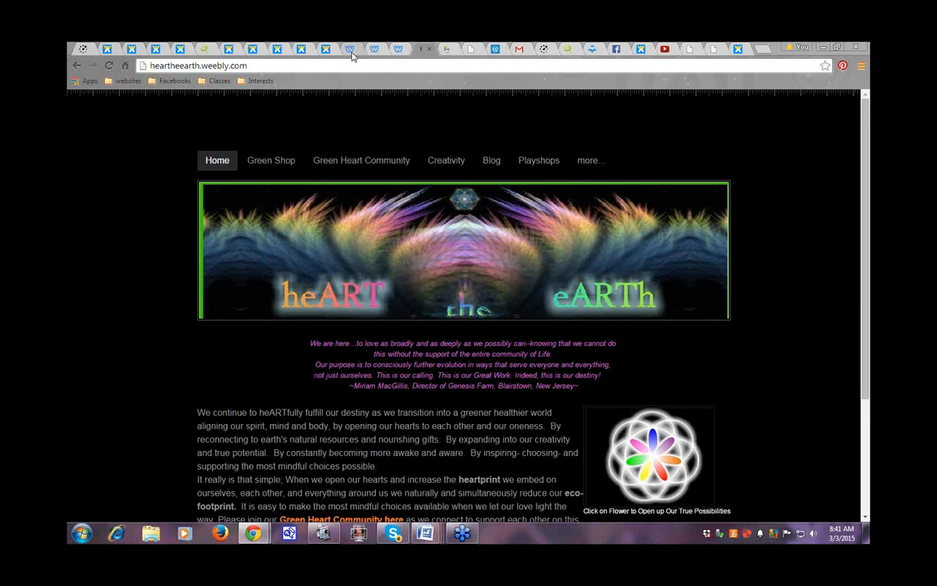
left_click(352, 50)
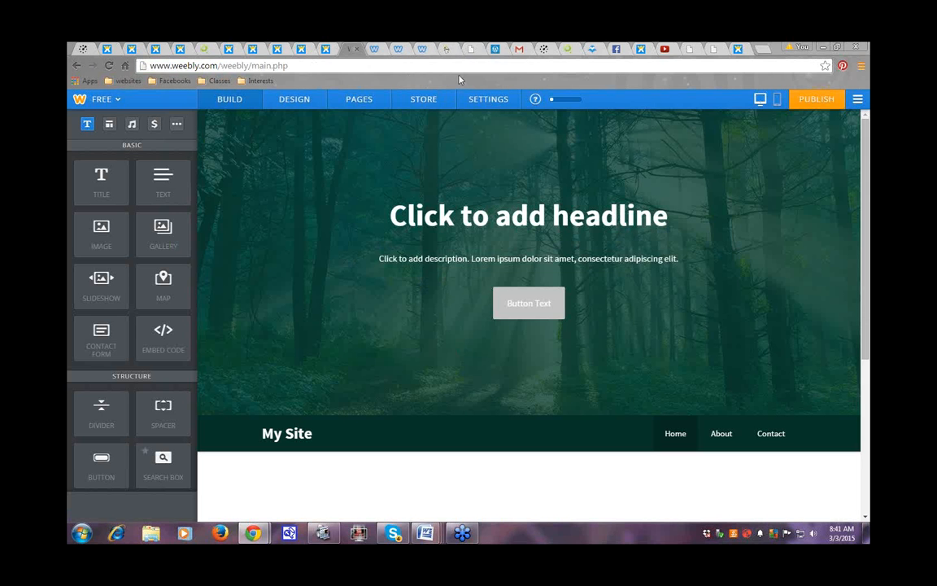
Step: Switch back to the Weebly editor tab showing the Contact page's embedded Food Day forum
left_click(379, 50)
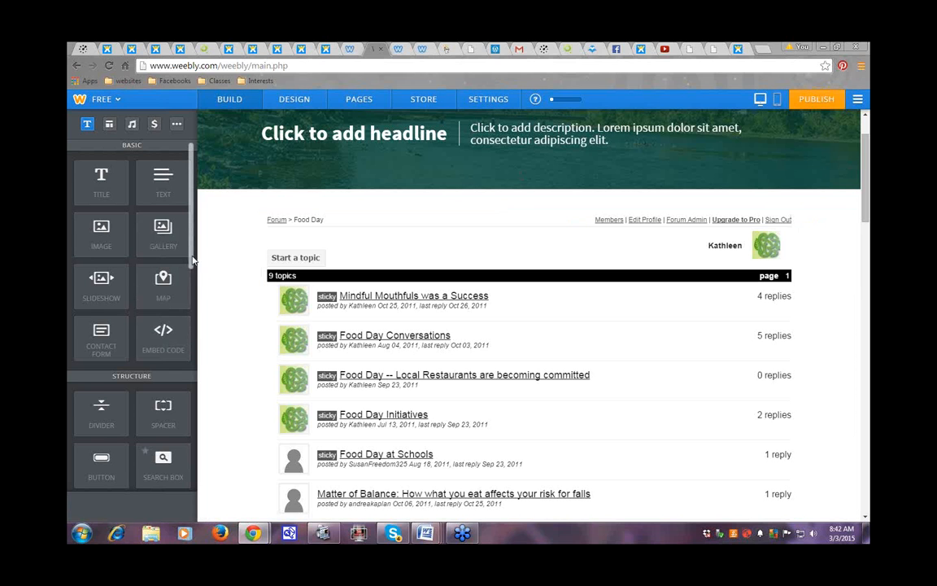
Step: Open the Home page from the pages list and scroll down past the Long Meadow content
scroll(192, 260, "down", 1)
scroll(192, 257, "up", 1)
left_click(359, 99)
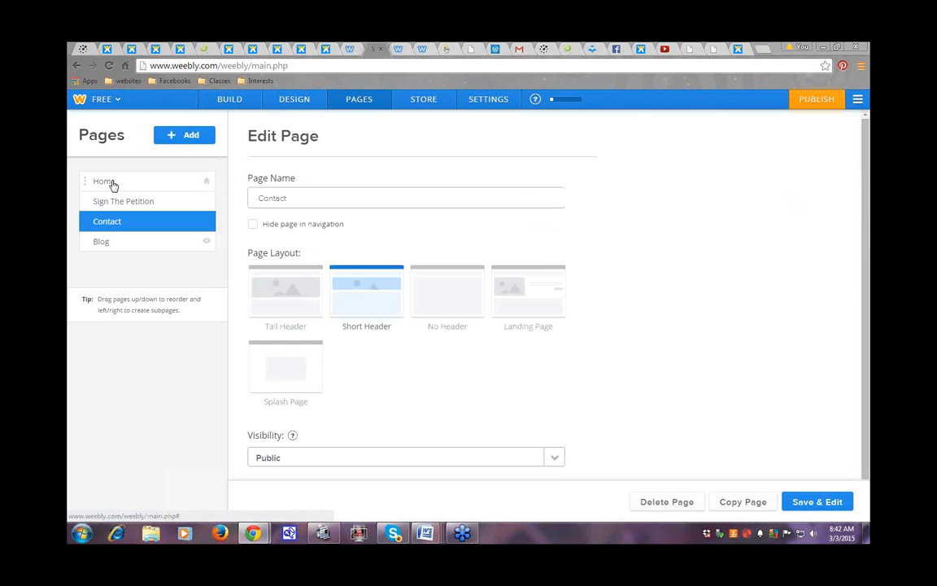
left_click(112, 184)
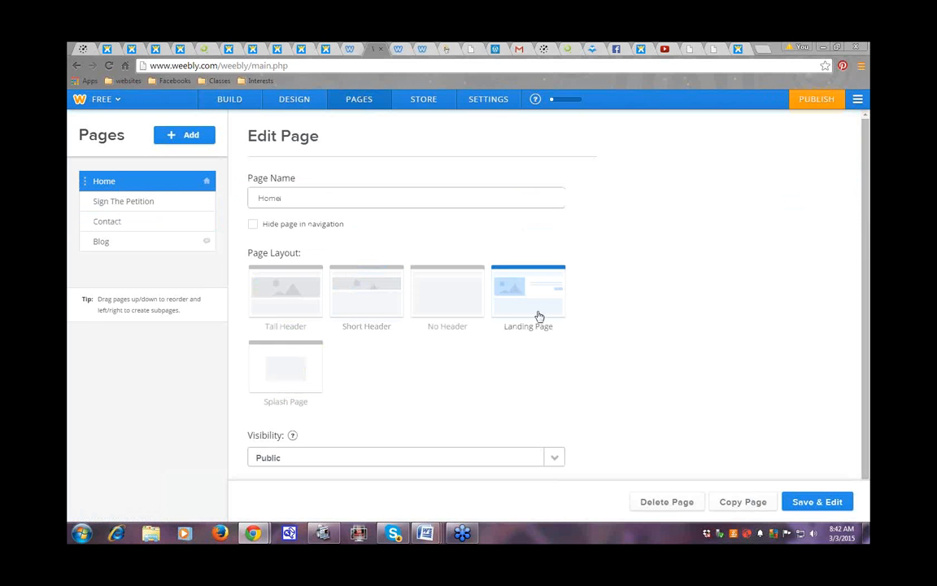
left_click(803, 508)
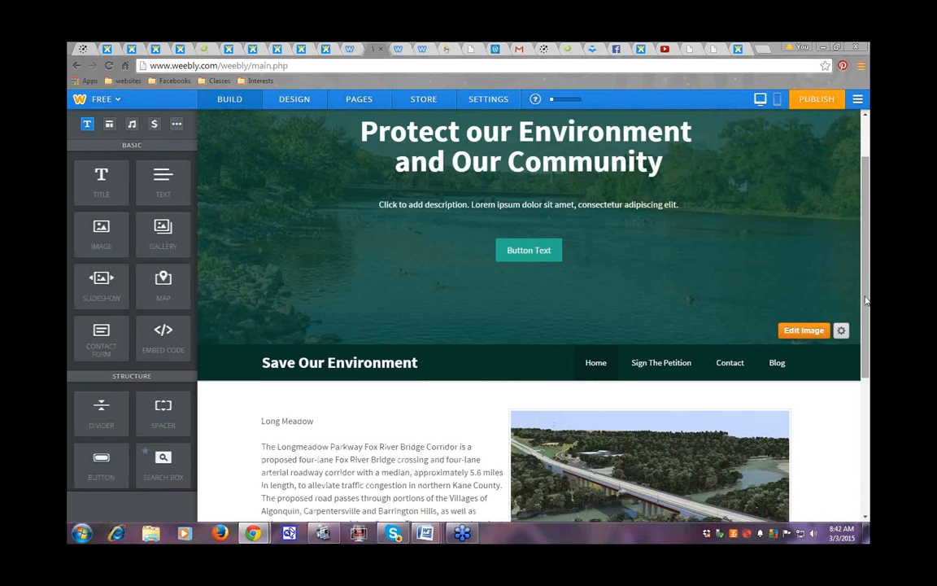
left_click_drag(865, 308, 867, 468)
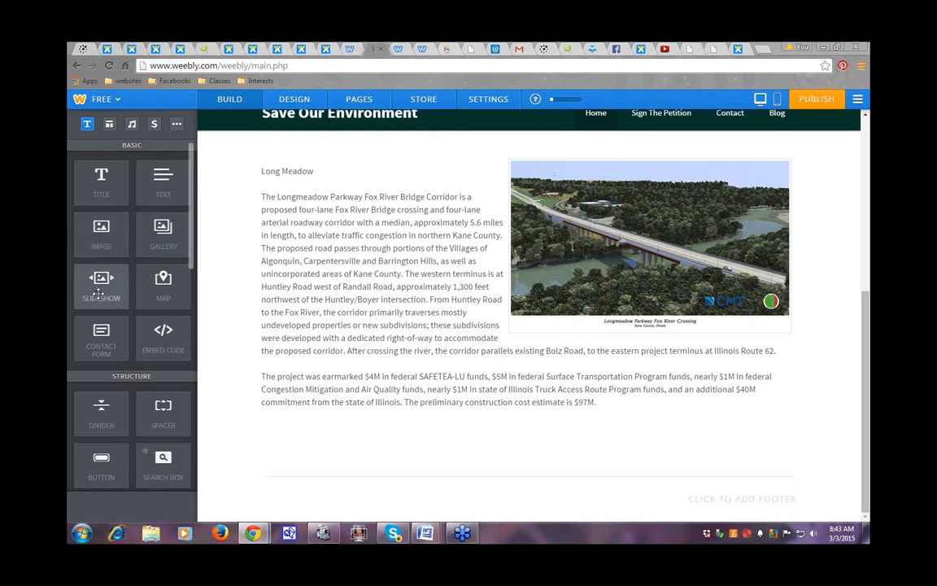
Step: Add a slideshow below the Home page text using the Thumbnails on Bottom style
left_click_drag(98, 295, 422, 490)
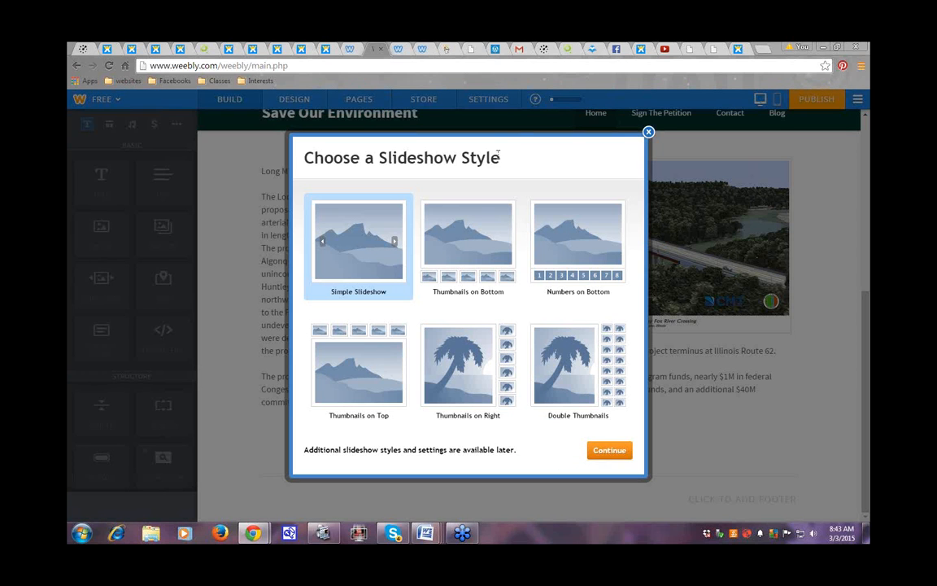
left_click_drag(502, 155, 492, 157)
left_click(478, 247)
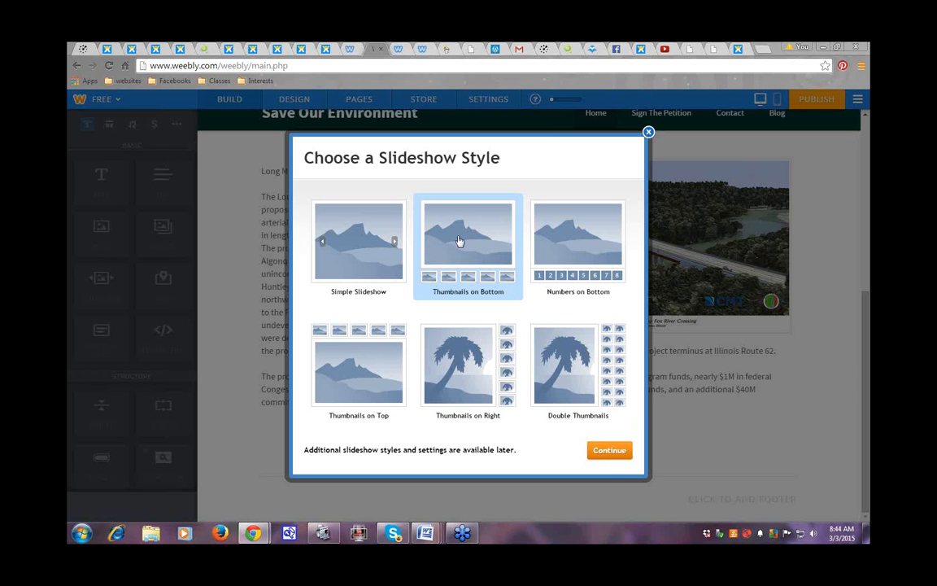
left_click(616, 452)
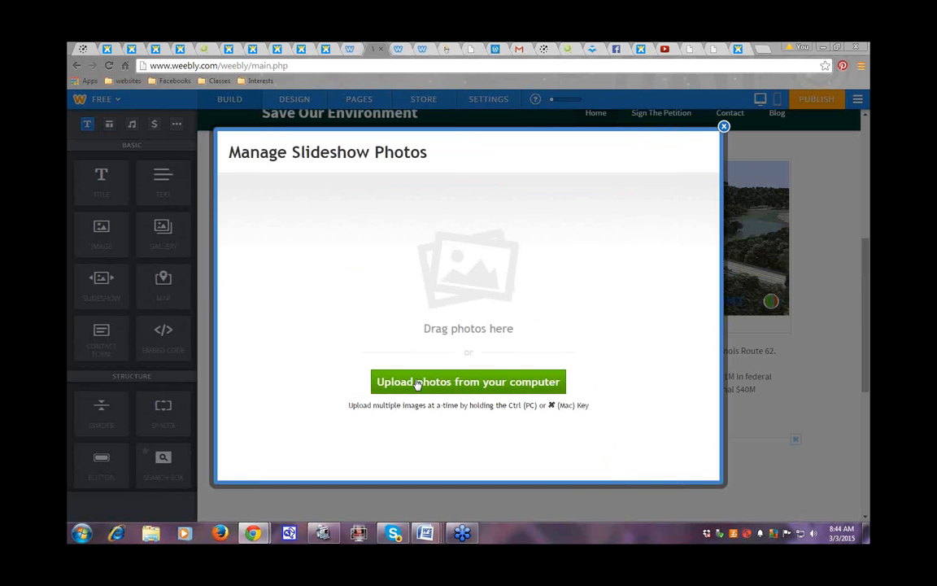
Step: Upload the bottle chandelier and bottle cabinet images from the computer into the slideshow
left_click(416, 383)
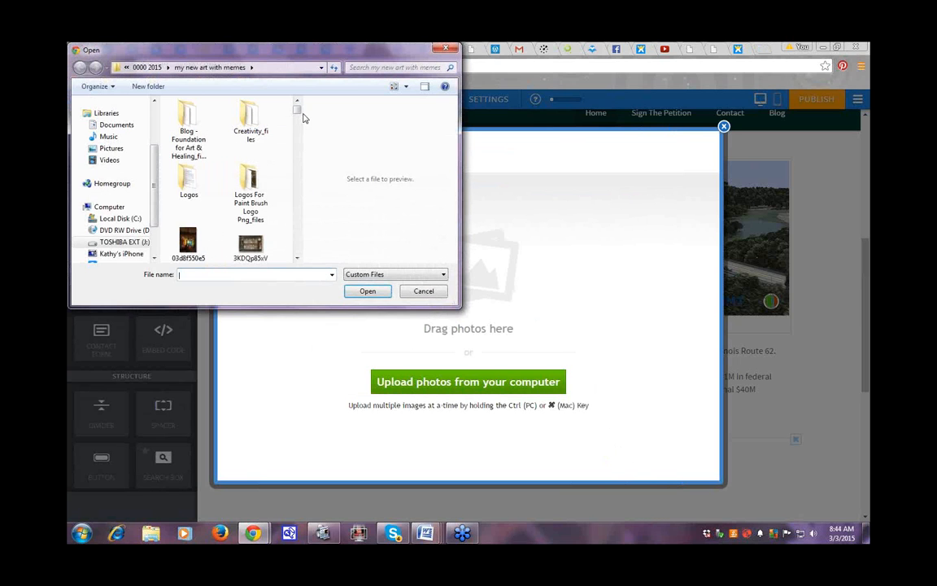
left_click(191, 244)
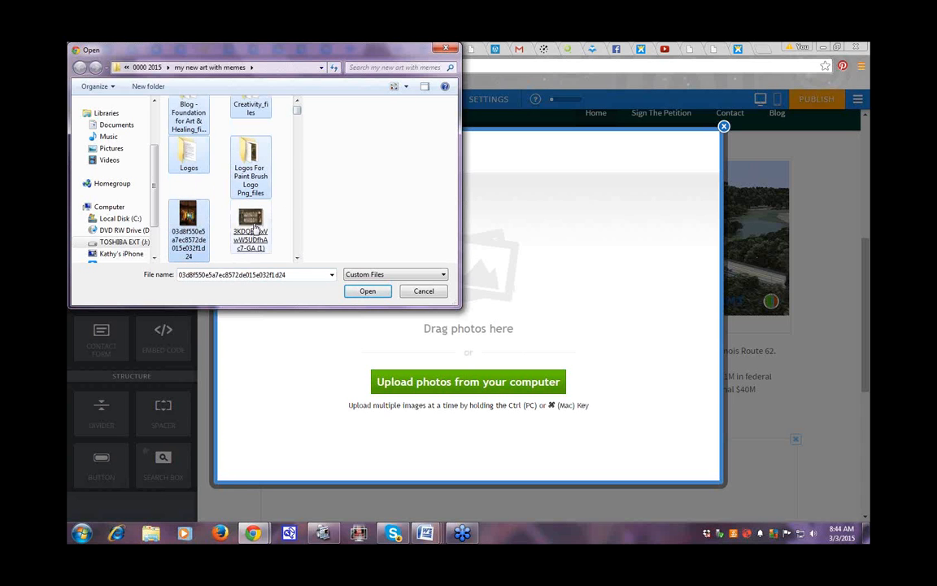
left_click(250, 221, "ctrl")
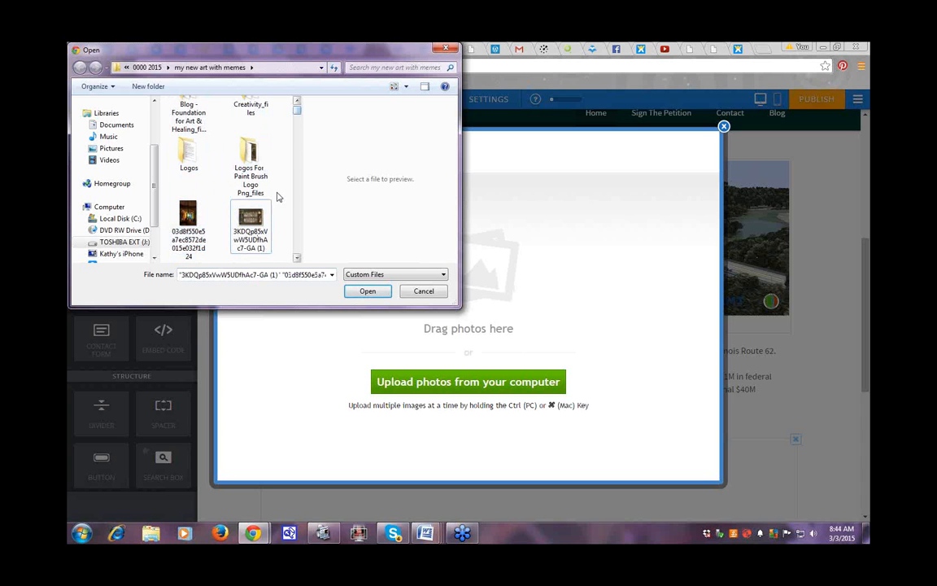
left_click(194, 236)
double_click(194, 236)
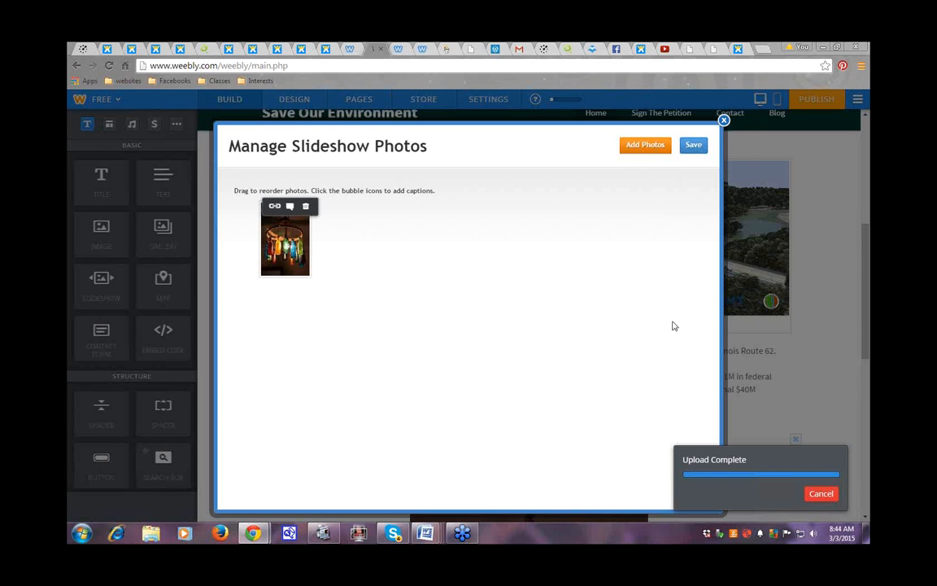
left_click(645, 145)
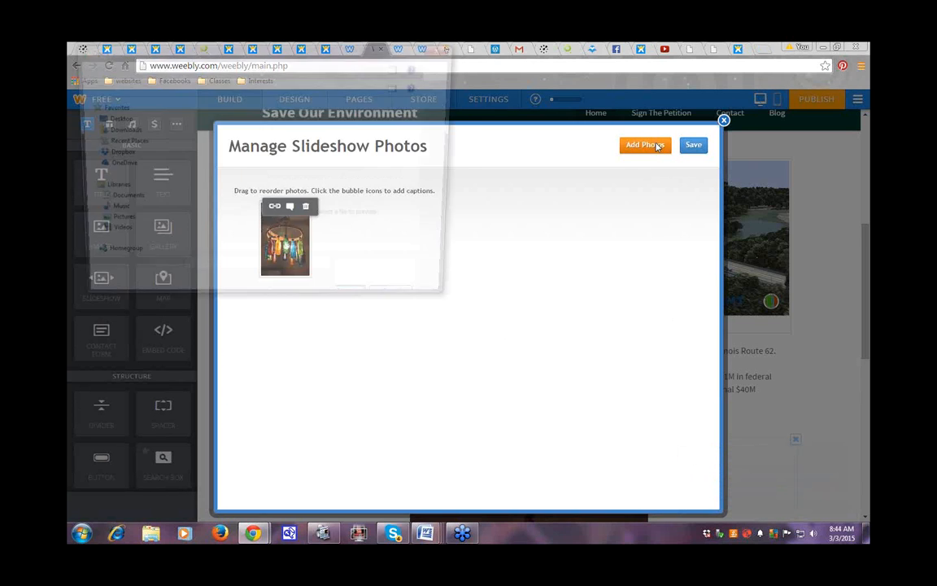
double_click(250, 246)
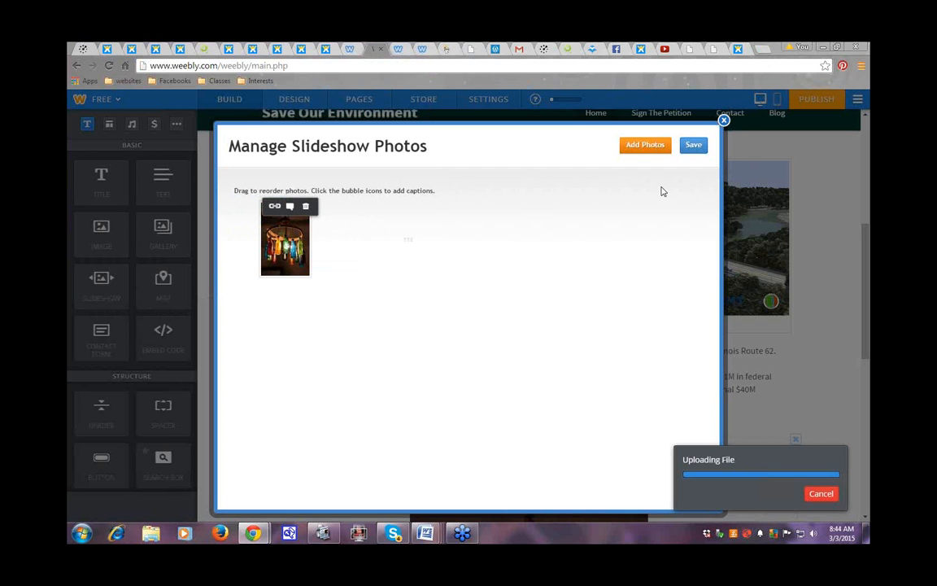
Step: Add the globe image and the cliff-side hiker image to the slideshow
left_click(638, 146)
left_click(297, 258)
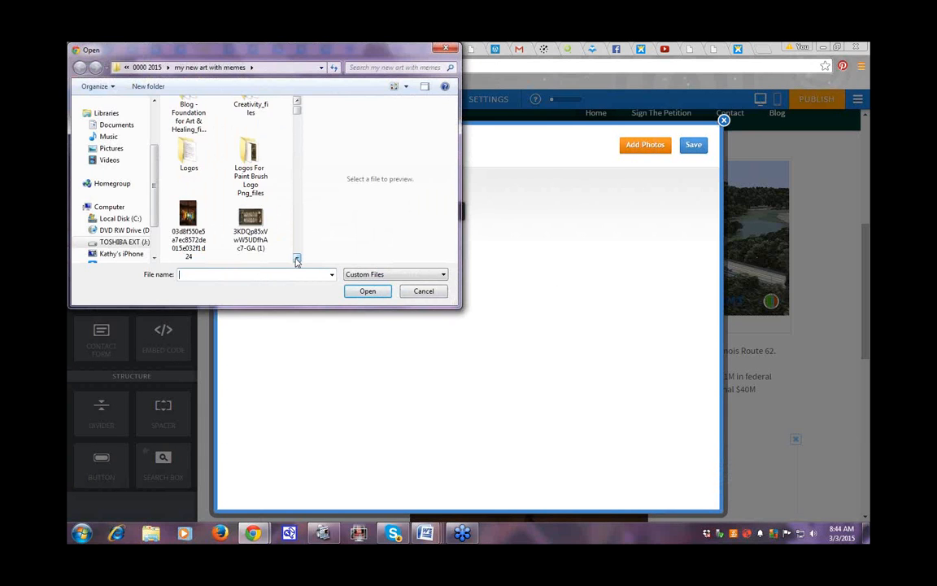
left_click(297, 259)
left_click(296, 259)
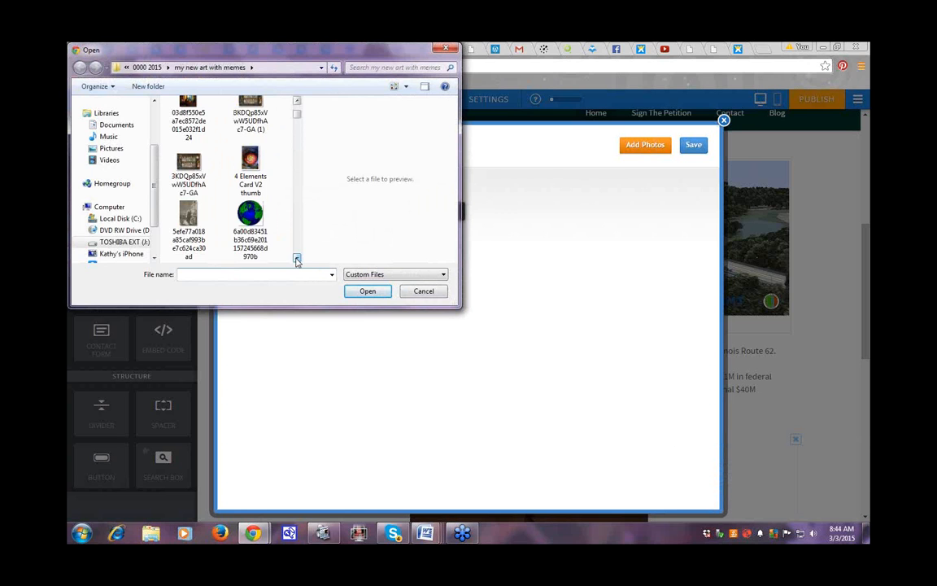
left_click(252, 216)
double_click(252, 217)
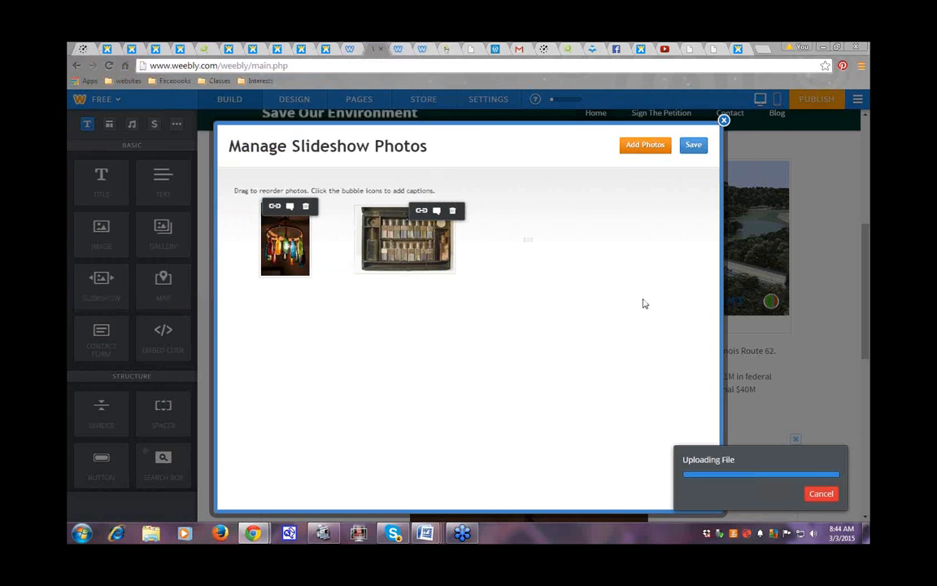
left_click(646, 146)
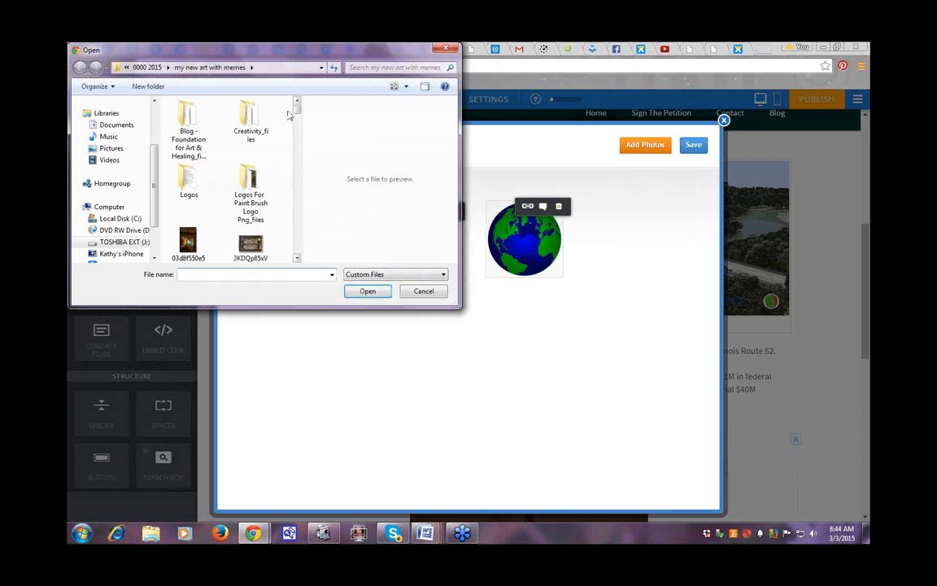
scroll(297, 122, "down", 2)
left_click_drag(297, 122, 296, 145)
left_click(253, 183)
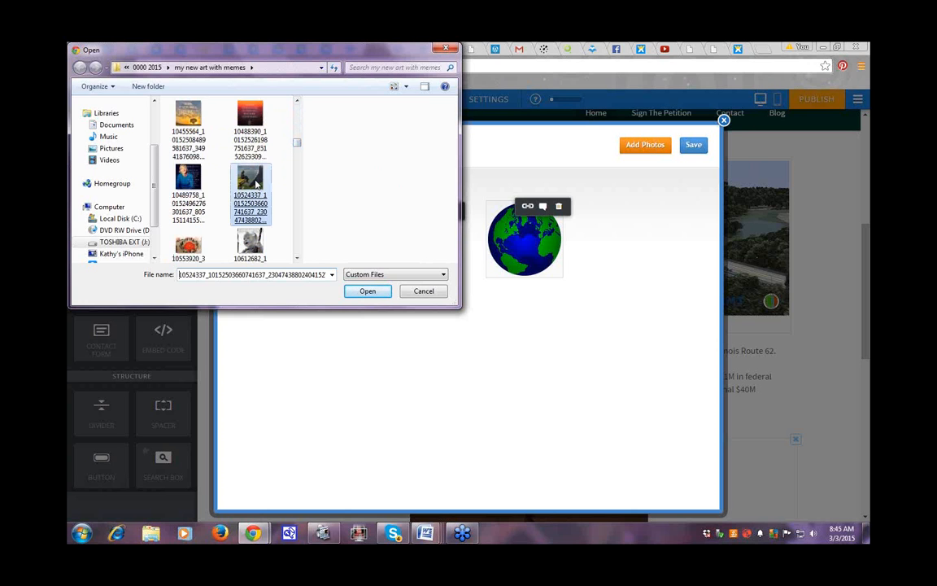
double_click(255, 184)
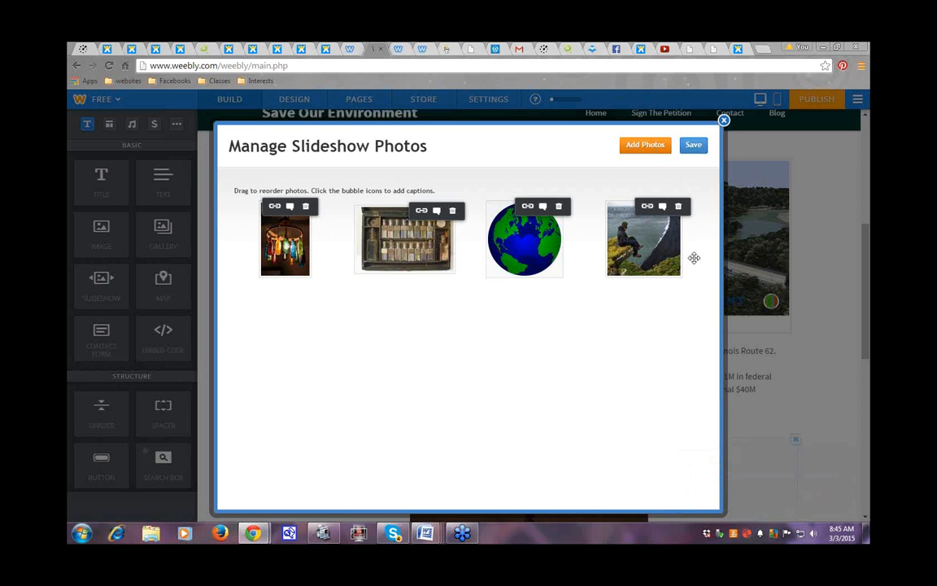
Step: Add the long meadow3 deer image as the fifth slideshow photo
left_click(645, 146)
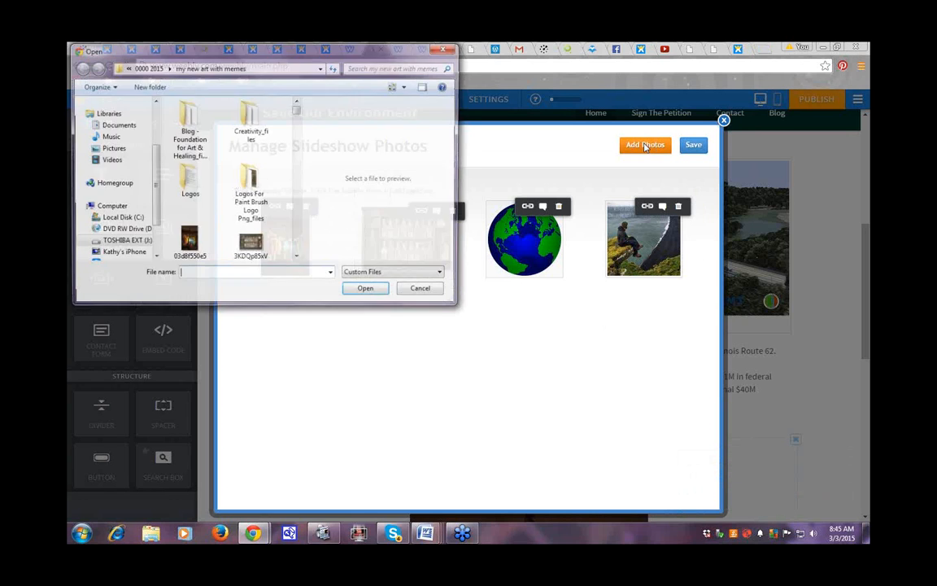
scroll(269, 212, "down", 3)
scroll(287, 231, "down", 10)
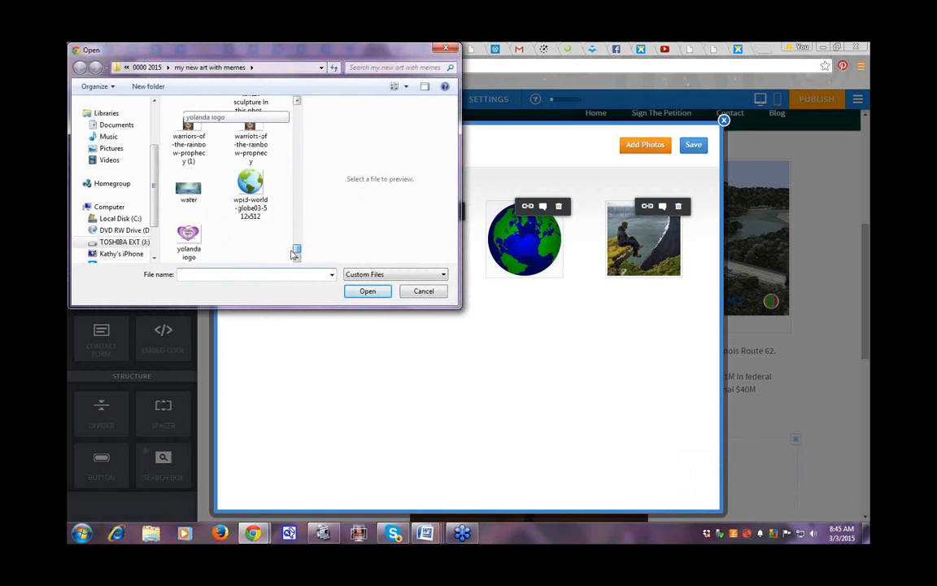
left_click_drag(296, 247, 300, 218)
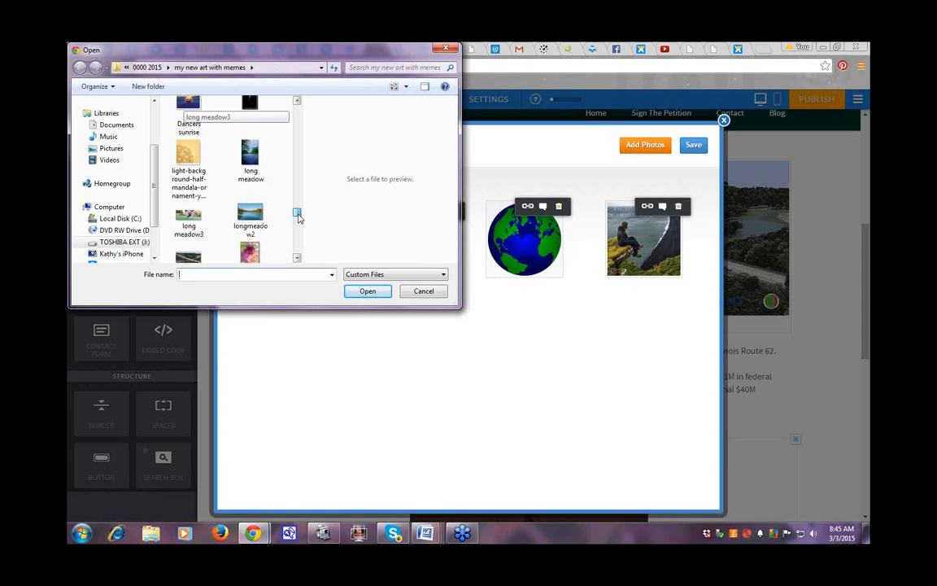
left_click_drag(299, 210, 301, 216)
left_click(183, 187)
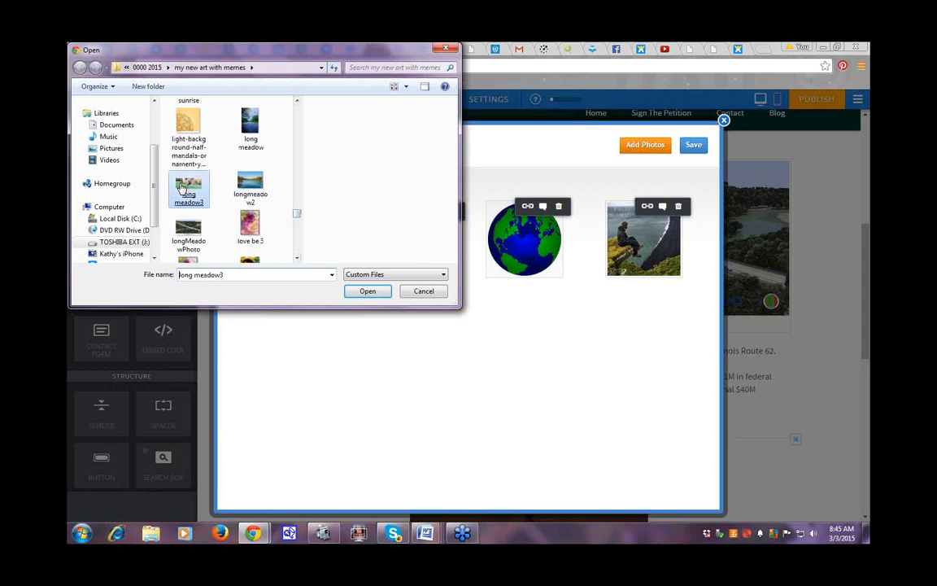
double_click(182, 187)
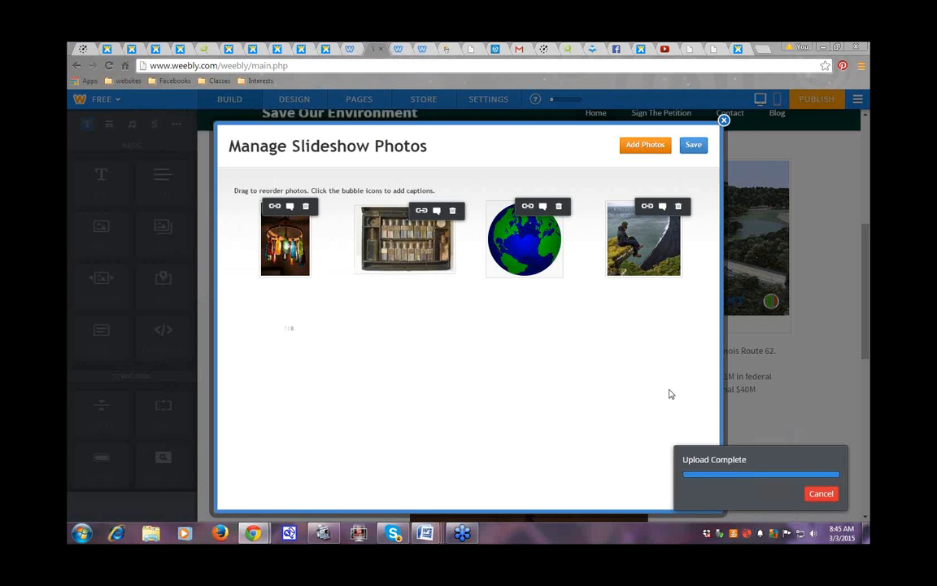
left_click(693, 146)
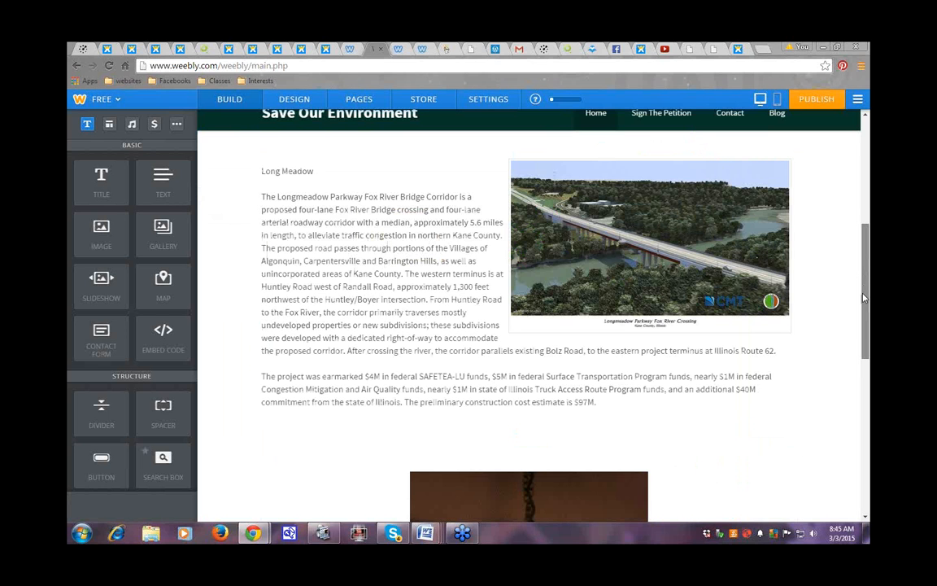
scroll(775, 278, "down", 5)
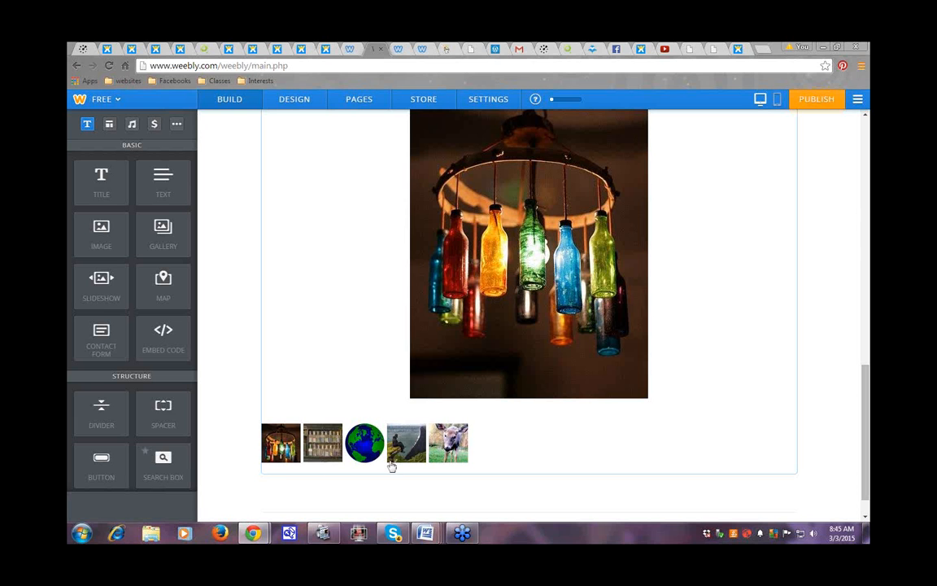
left_click(449, 455)
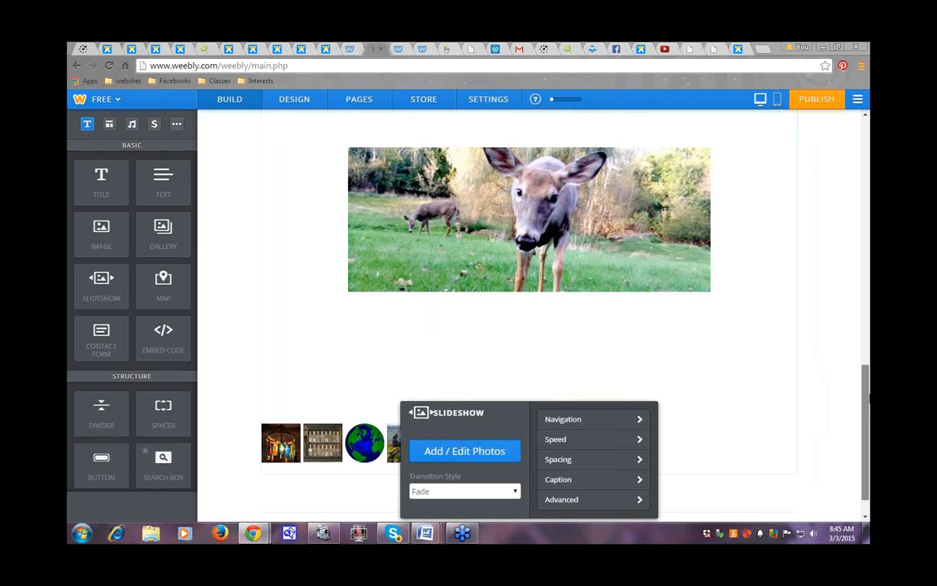
mouse_move(867, 406)
left_mouse_down()
mouse_move(868, 382)
mouse_move(867, 396)
left_mouse_up()
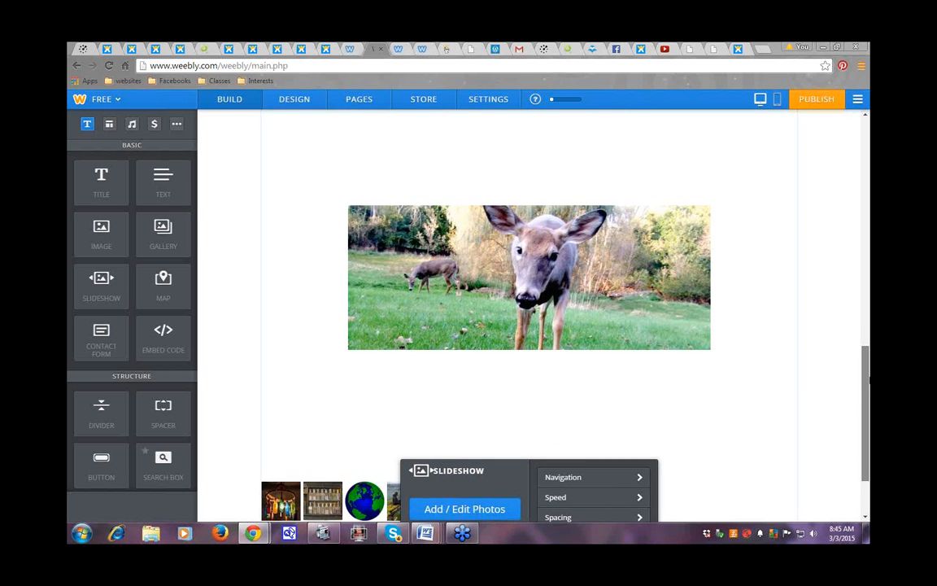
scroll(785, 344, "up", 2)
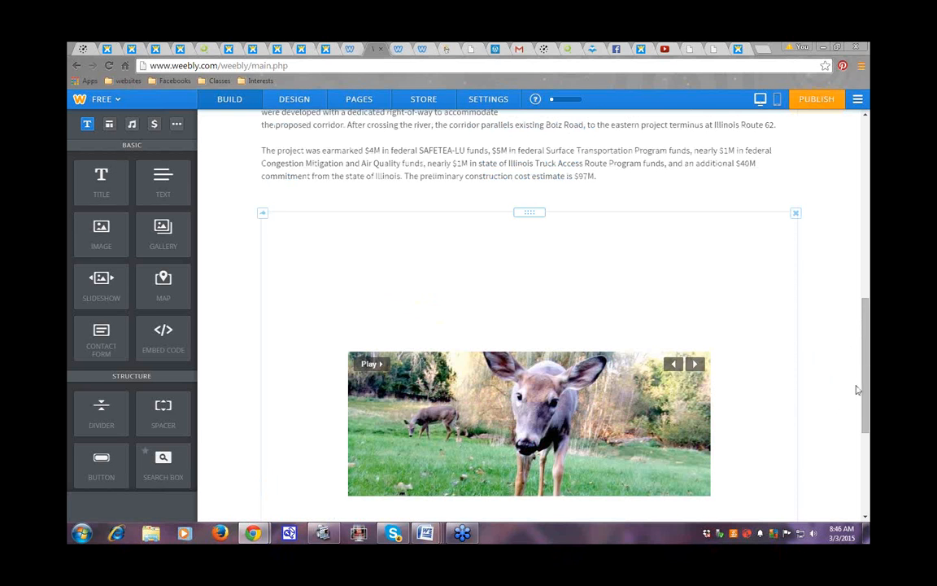
left_click_drag(865, 373, 865, 212)
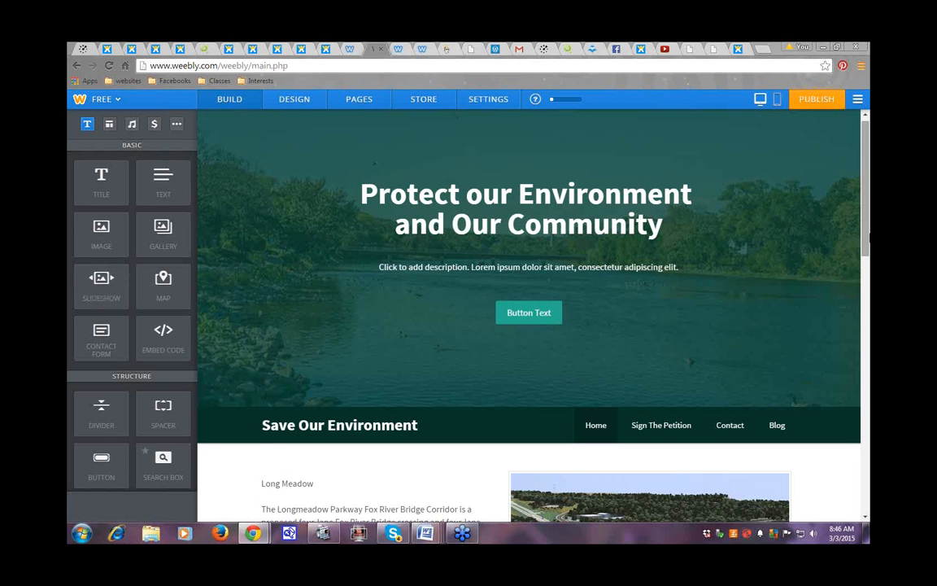
left_click_drag(867, 277, 867, 280)
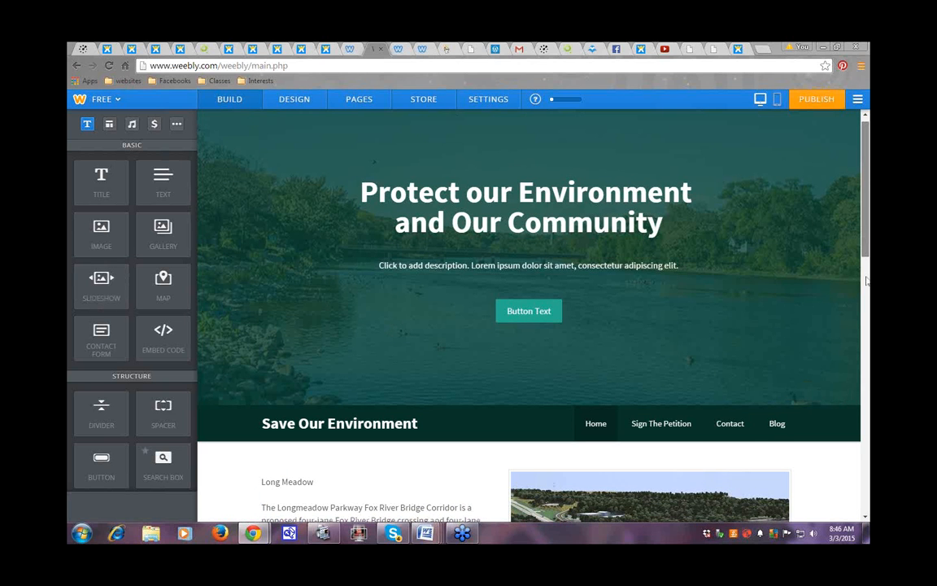
scroll(537, 244, "down", 8)
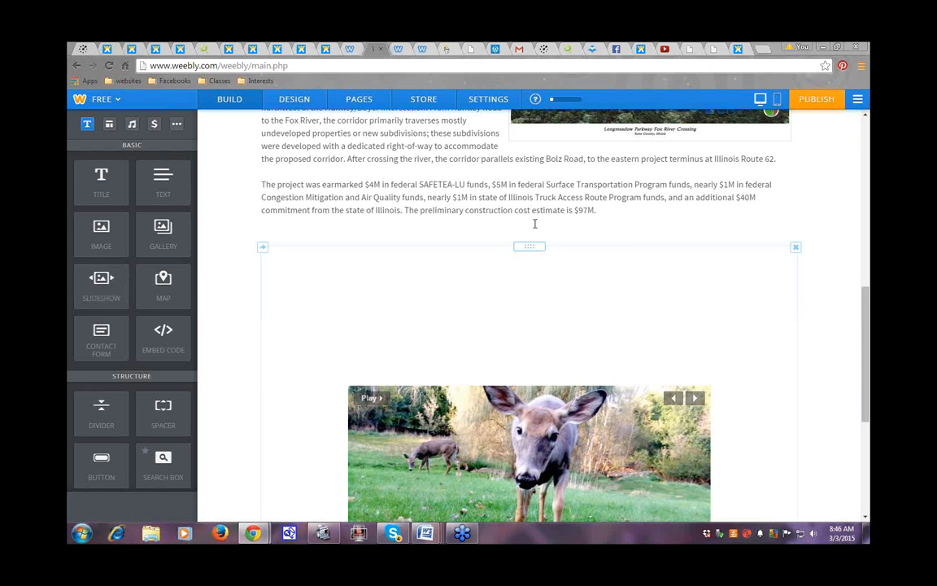
left_click_drag(535, 224, 553, 138)
left_click_drag(864, 265, 864, 358)
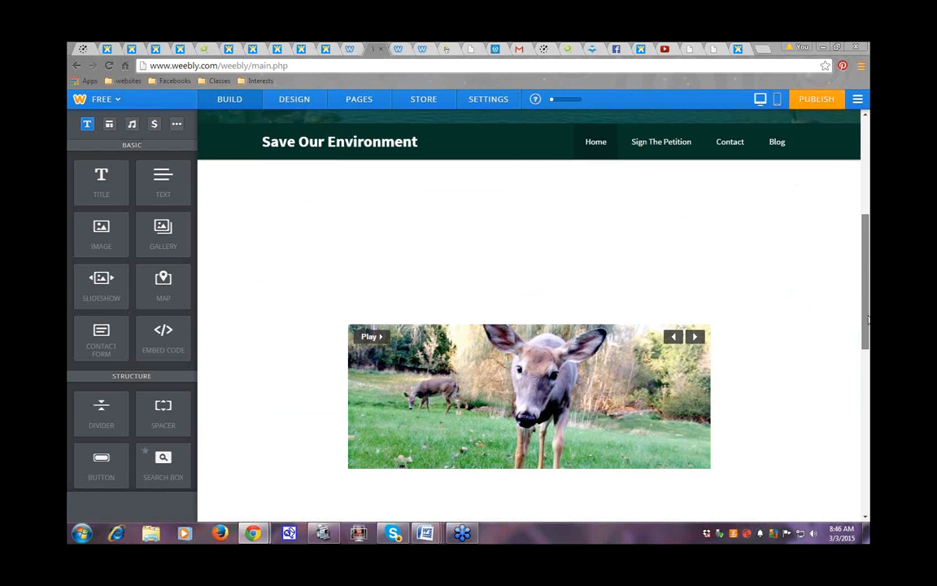
left_click_drag(867, 313, 868, 370)
scroll(759, 364, "down", 1)
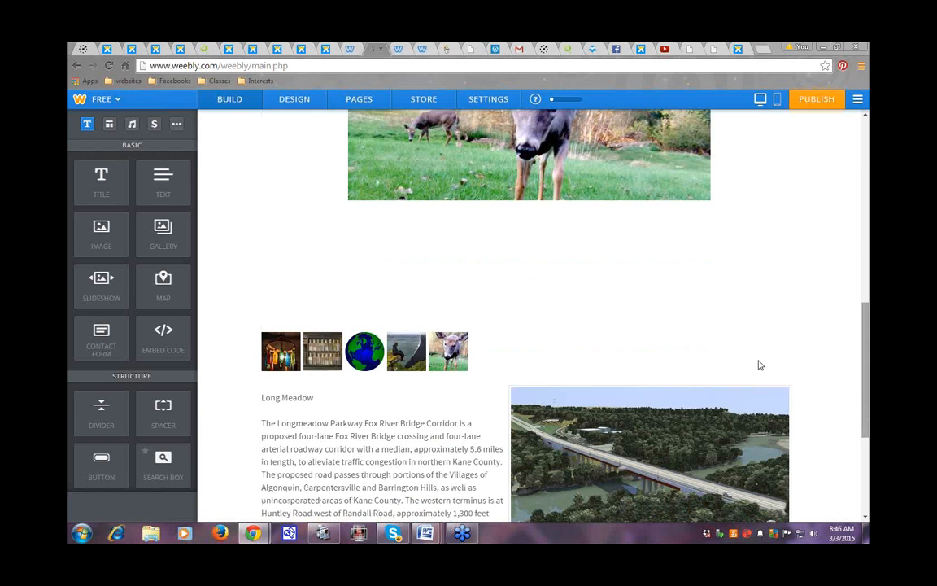
left_click(798, 384)
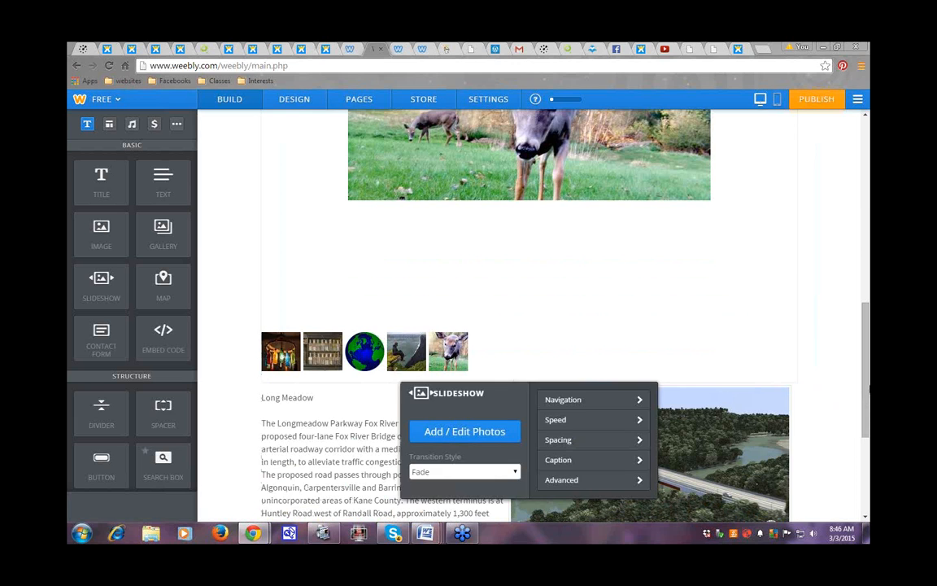
left_click_drag(867, 385, 867, 130)
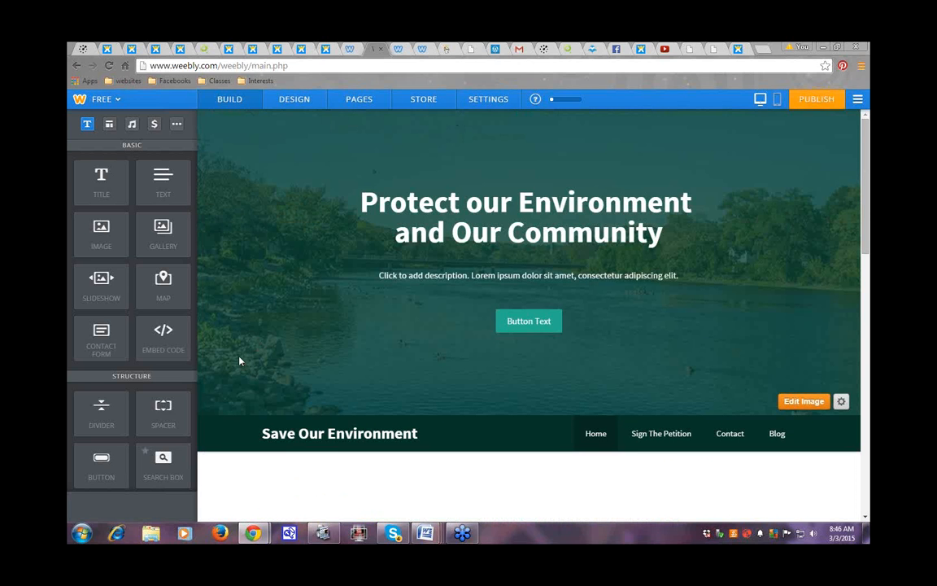
right_click(239, 360)
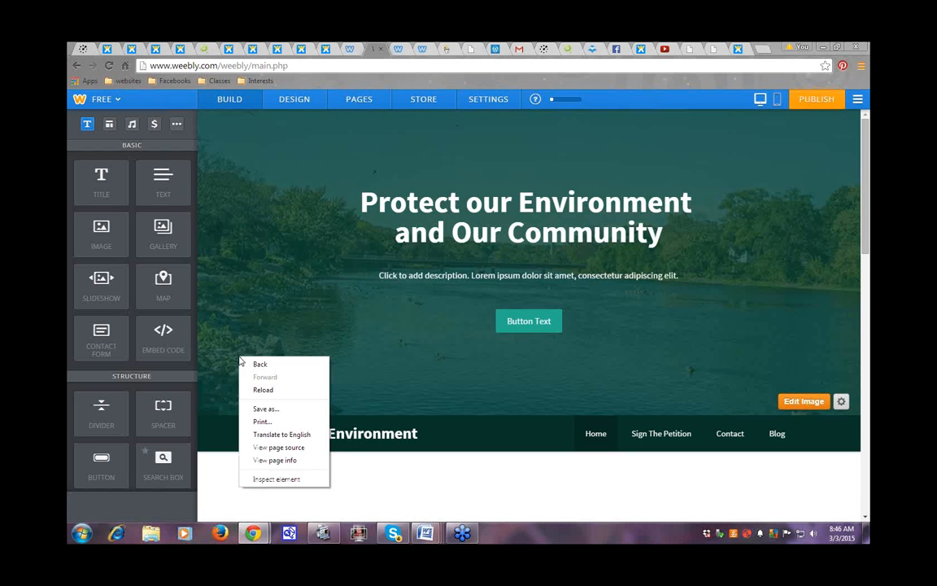
left_click(233, 244)
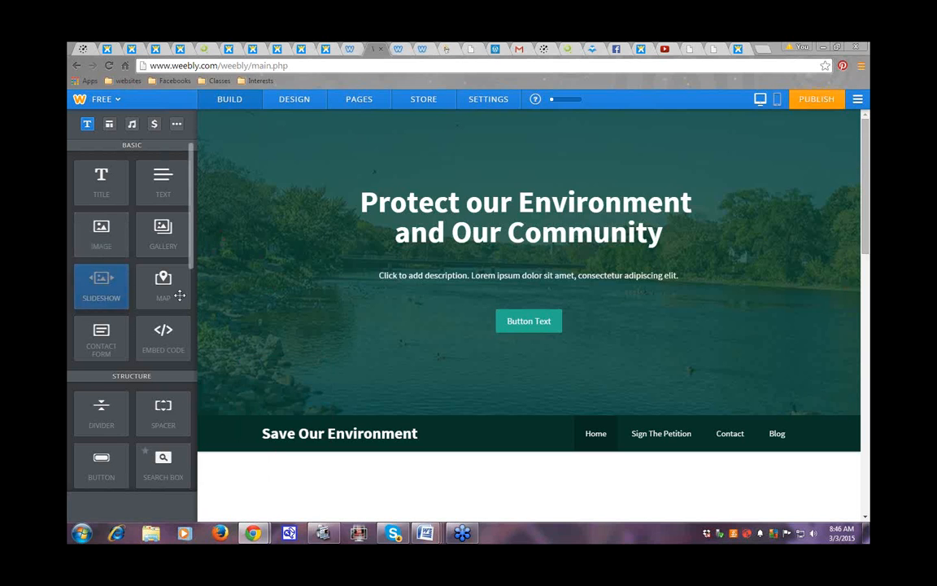
left_click_drag(179, 296, 101, 281)
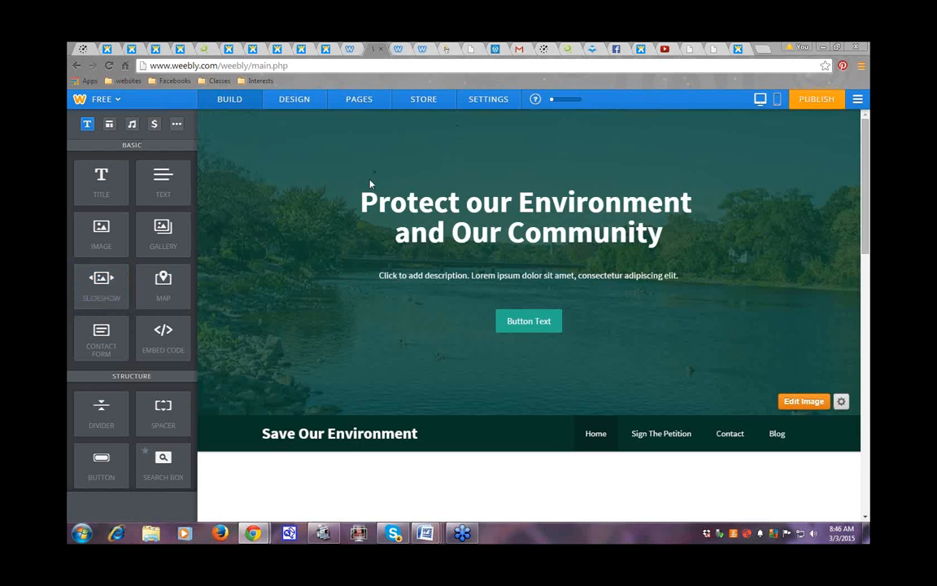
Step: Browse the Red Tent, green and ecothunder example sites, then return to the new site's editor
left_click(299, 51)
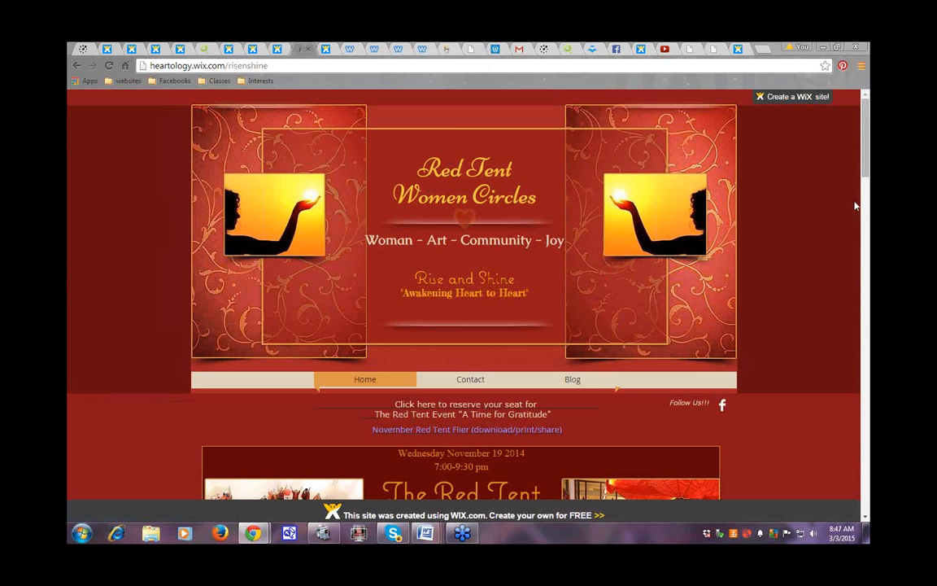
left_click(250, 51)
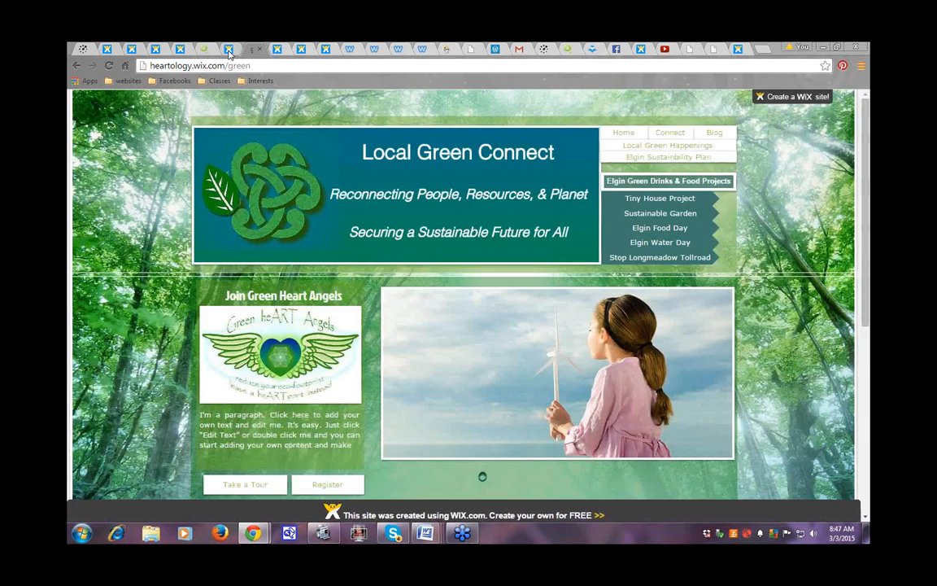
left_click(325, 51)
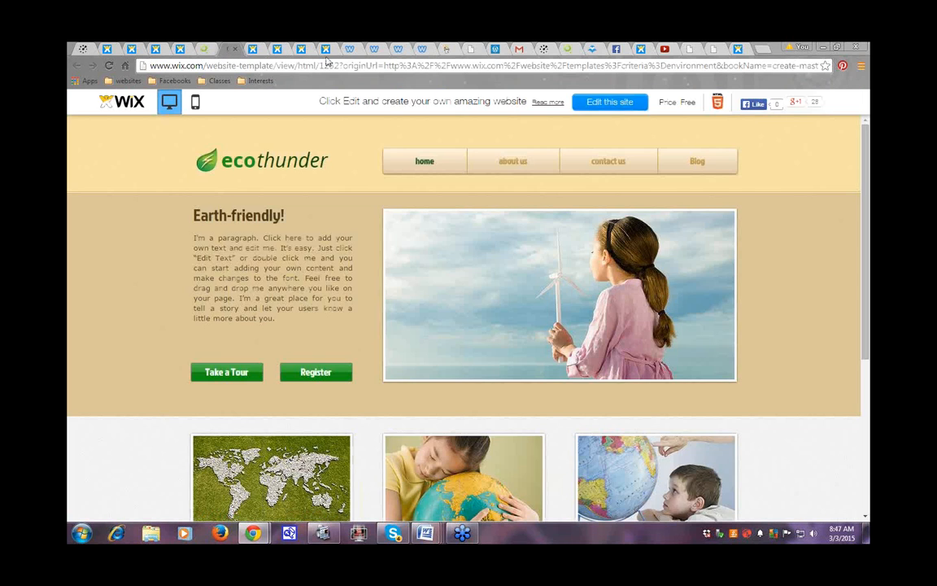
left_click(349, 51)
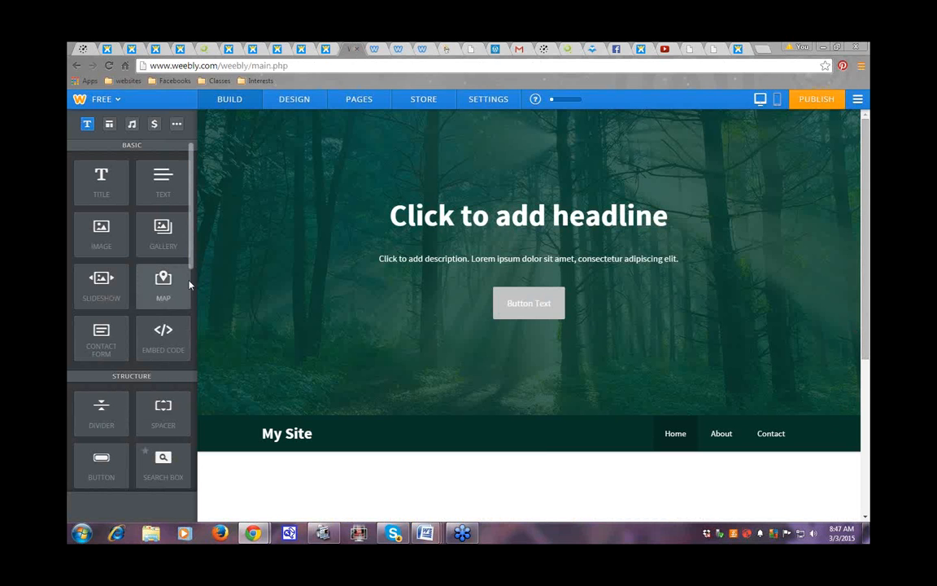
Step: Place an Embed Code element in the empty section below the My Site forest banner
scroll(190, 276, "down", 1)
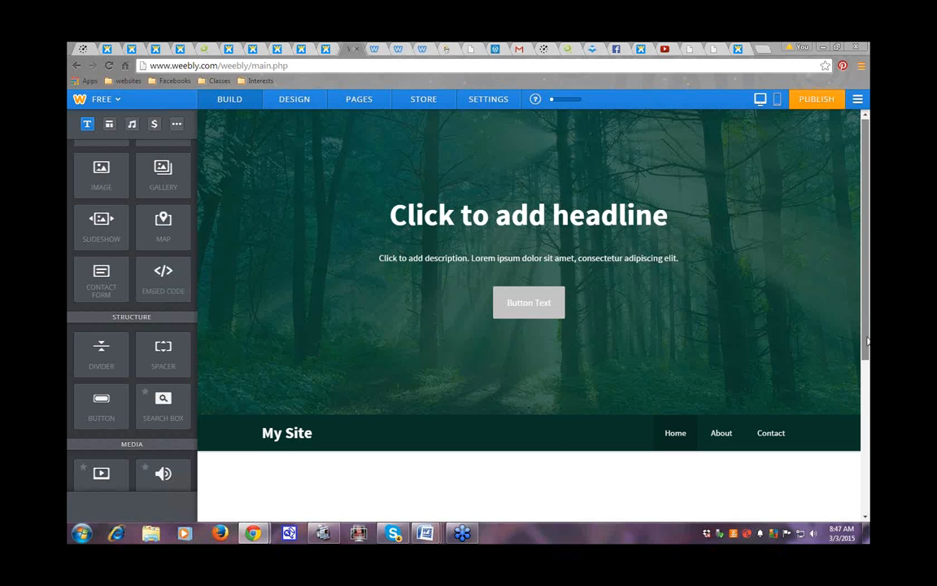
scroll(569, 407, "down", 1)
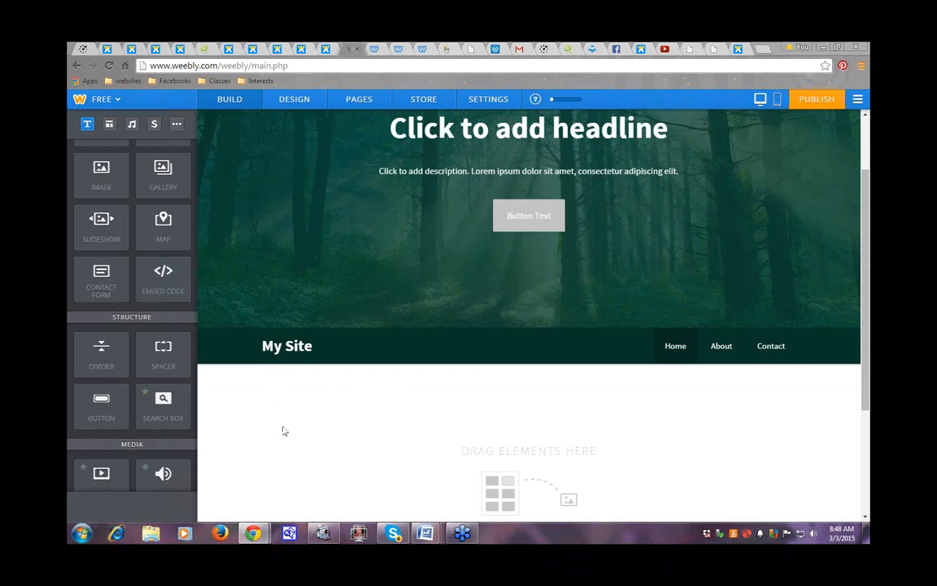
left_click_drag(192, 303, 342, 459)
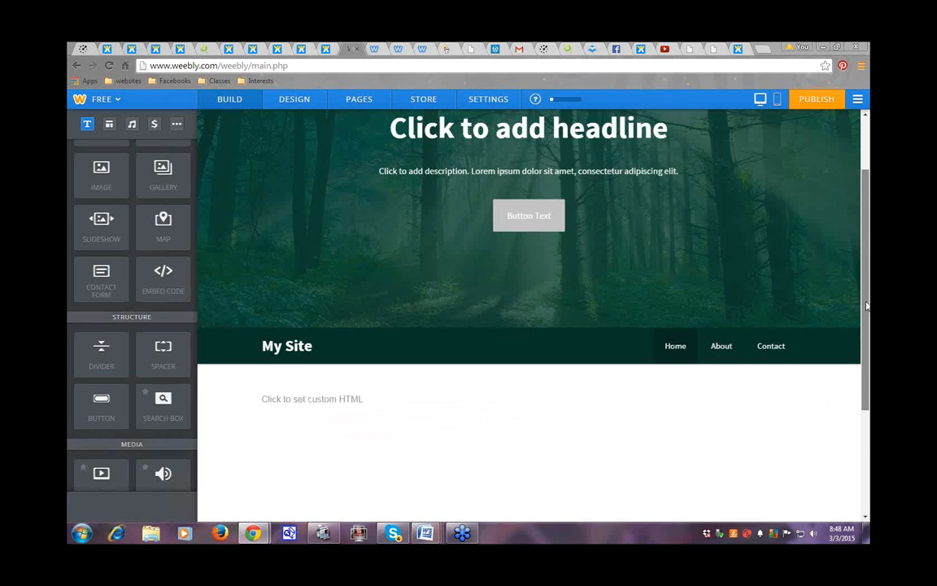
left_click_drag(867, 306, 867, 345)
left_click(266, 338)
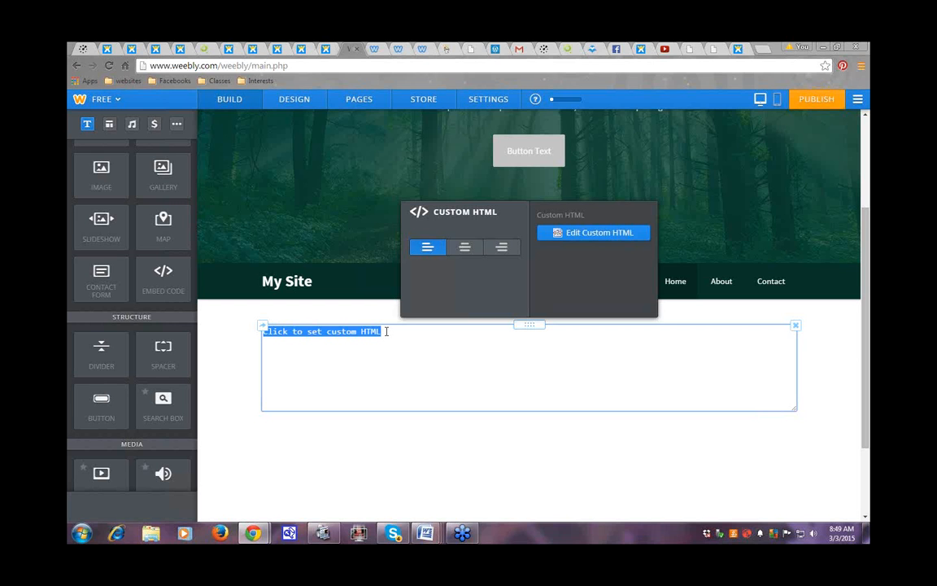
left_click(236, 337)
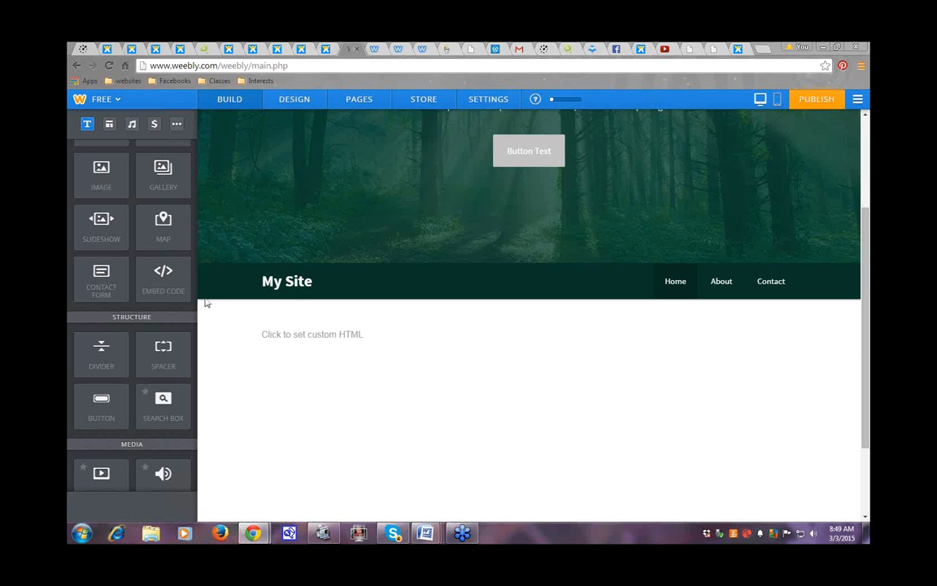
left_click_drag(192, 218, 195, 334)
scroll(100, 325, "down", 3)
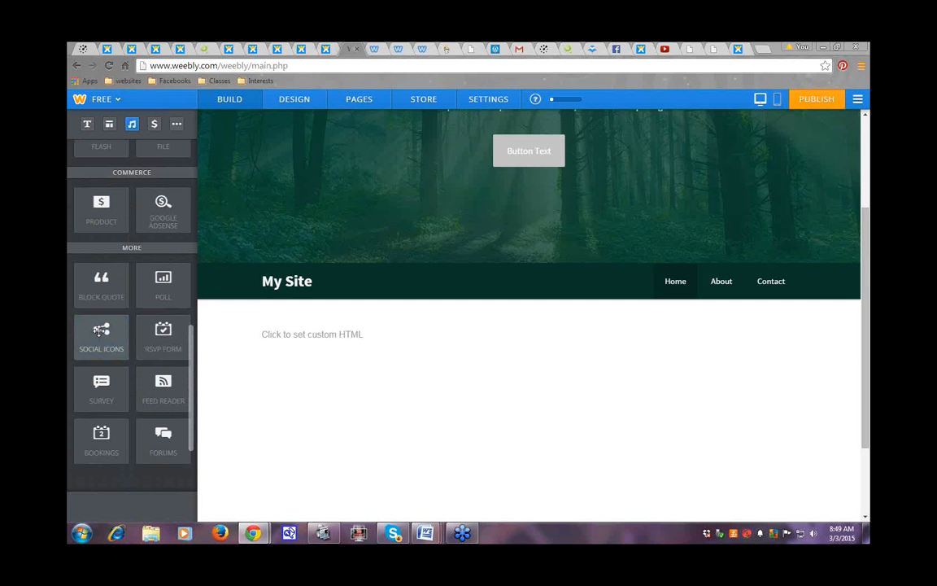
Step: Add a Social Icons row below the custom HTML block and bring up its settings
left_click_drag(101, 329, 347, 360)
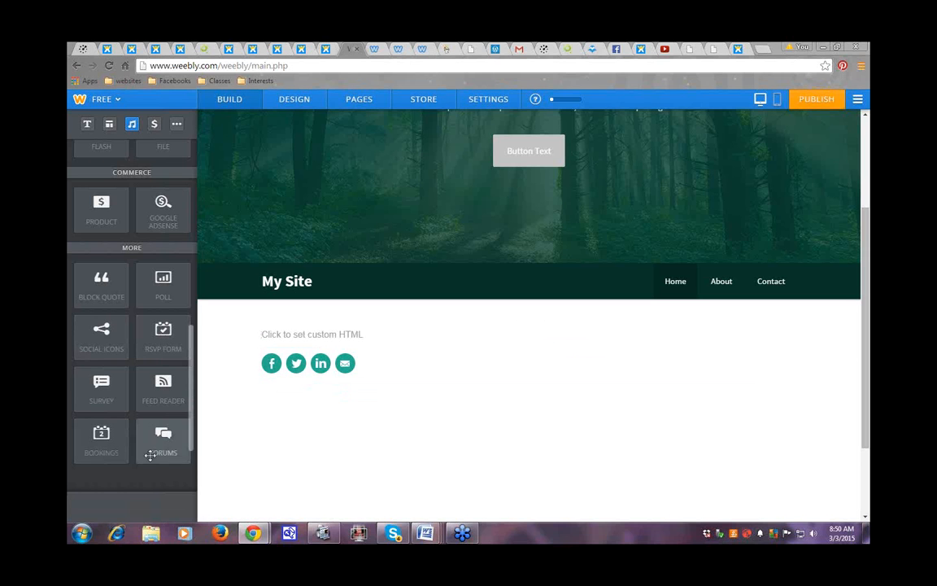
left_click(272, 366)
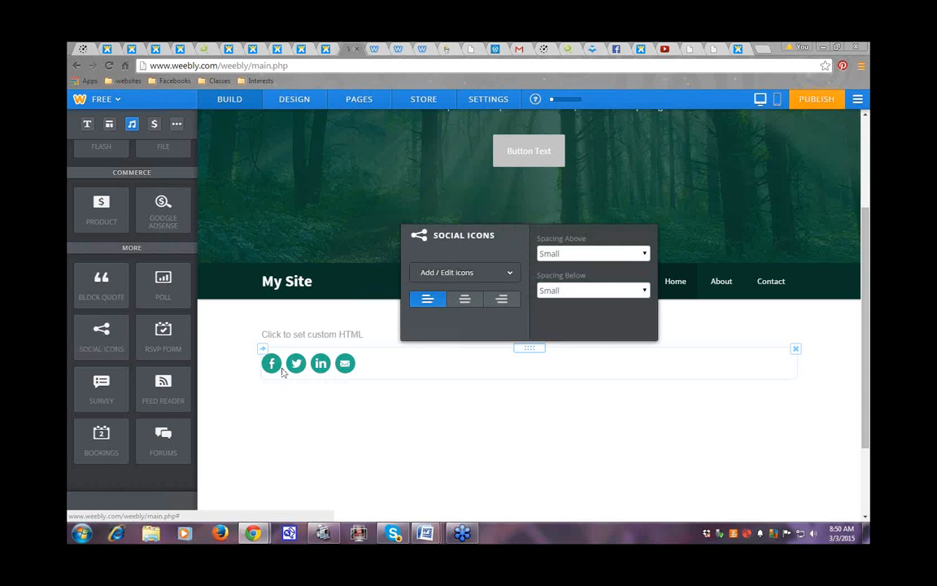
left_click(510, 274)
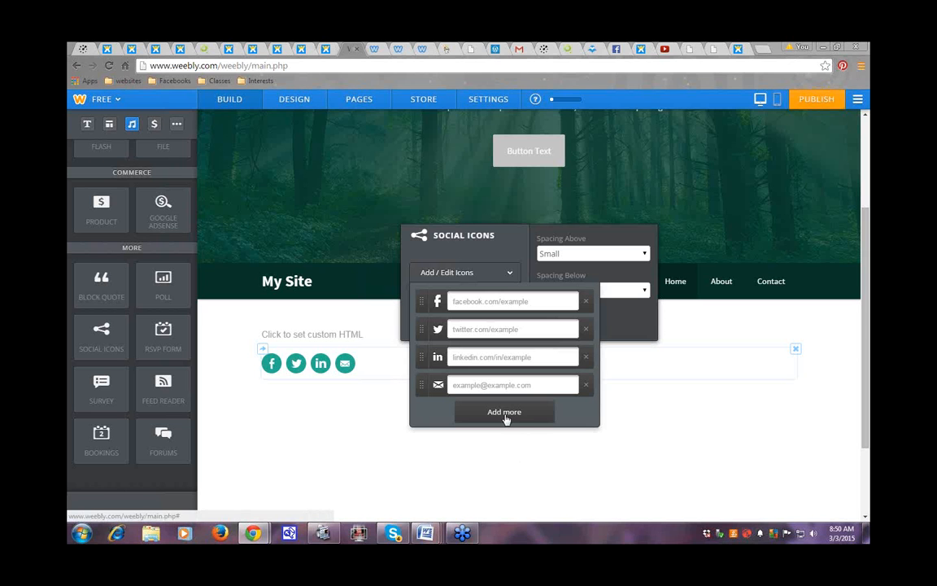
left_click(674, 418)
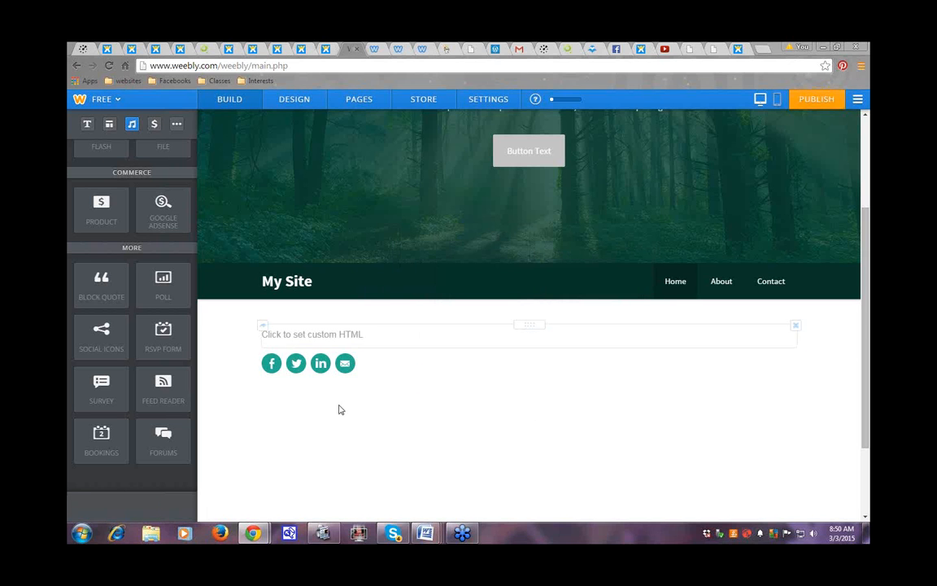
left_click(278, 364)
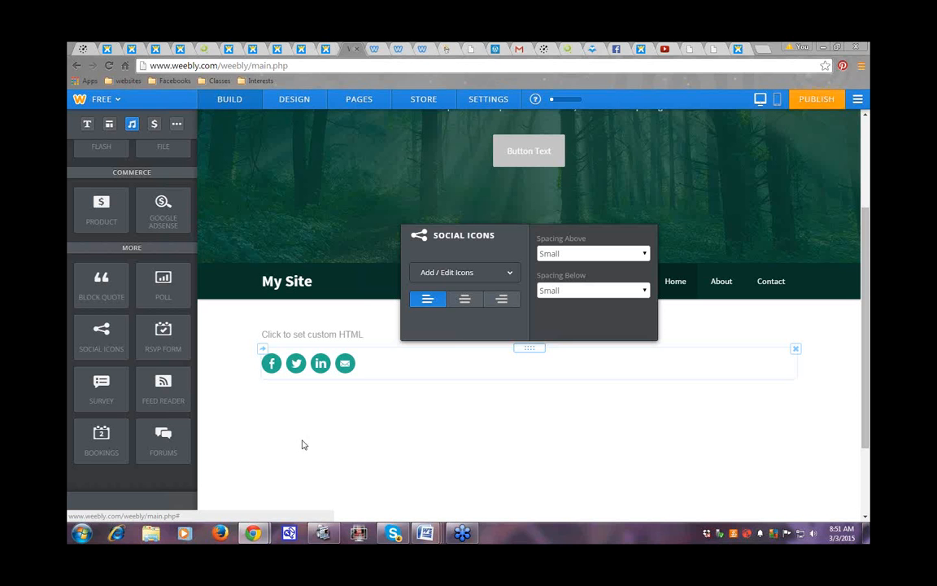
left_click(477, 435)
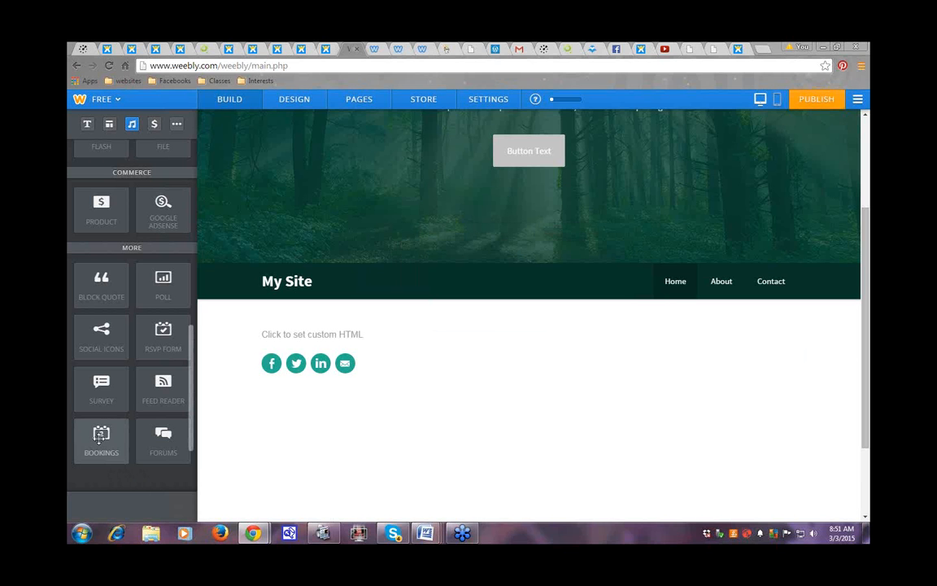
left_click_drag(99, 437, 361, 436)
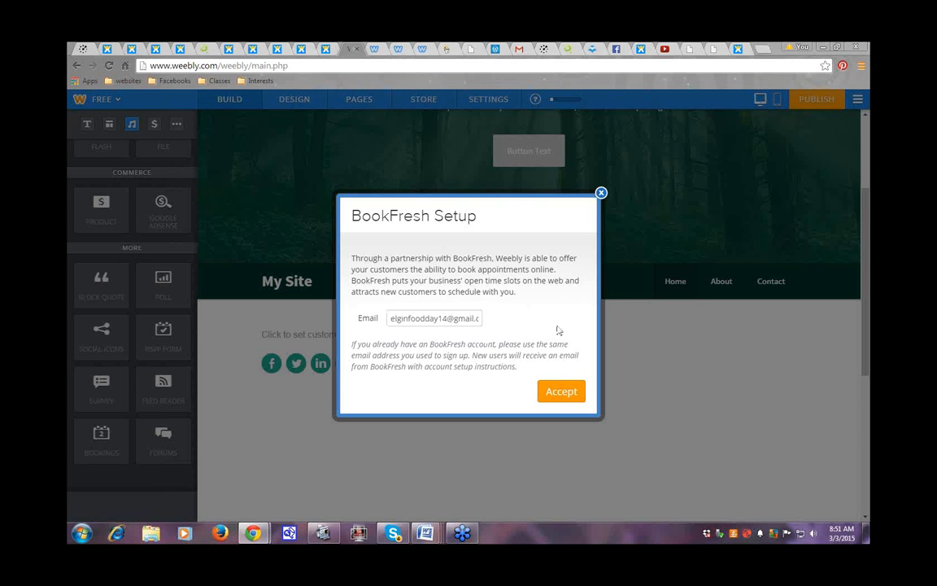
left_click(601, 194)
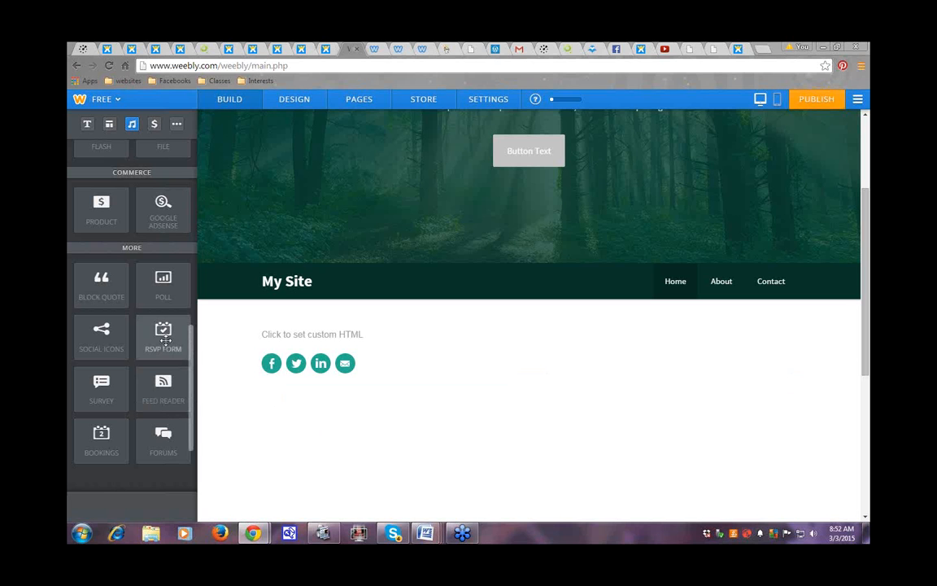
Step: Place an RSVP form below the social icons, then delete it again
left_click_drag(163, 340, 420, 425)
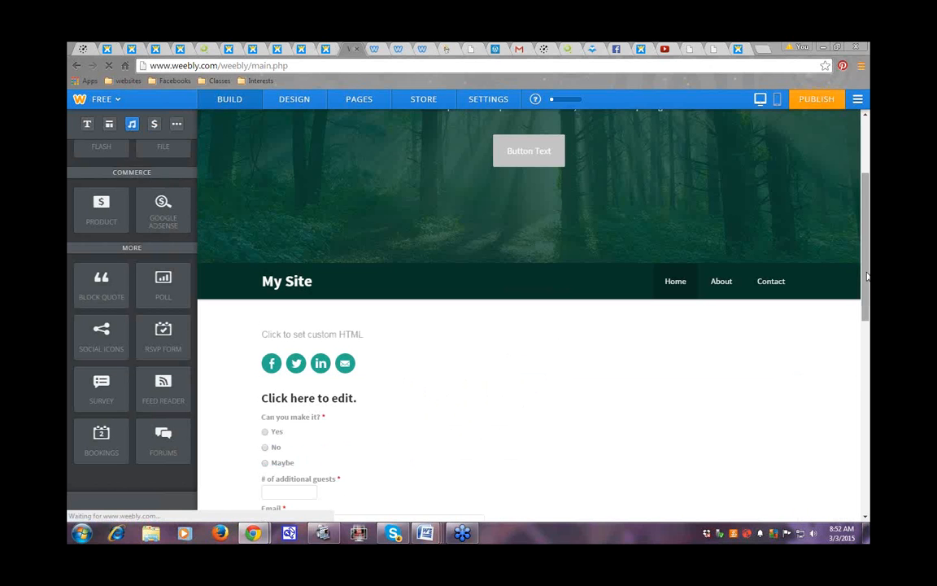
left_click_drag(867, 280, 868, 333)
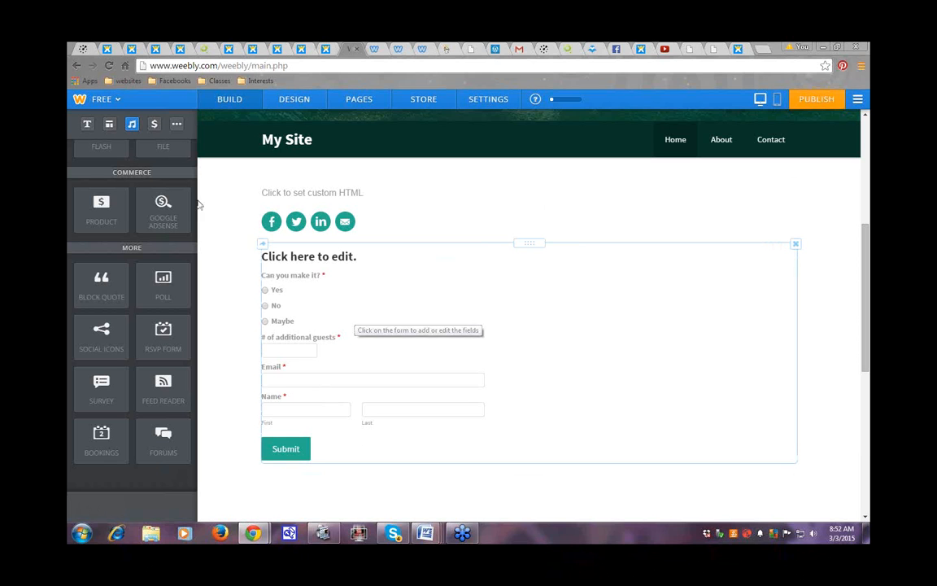
left_click(795, 244)
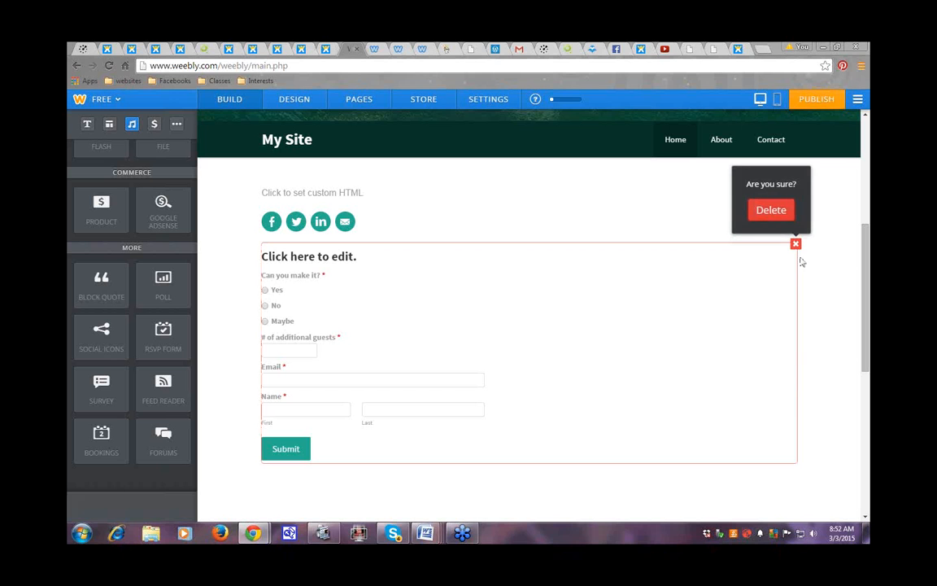
left_click(769, 213)
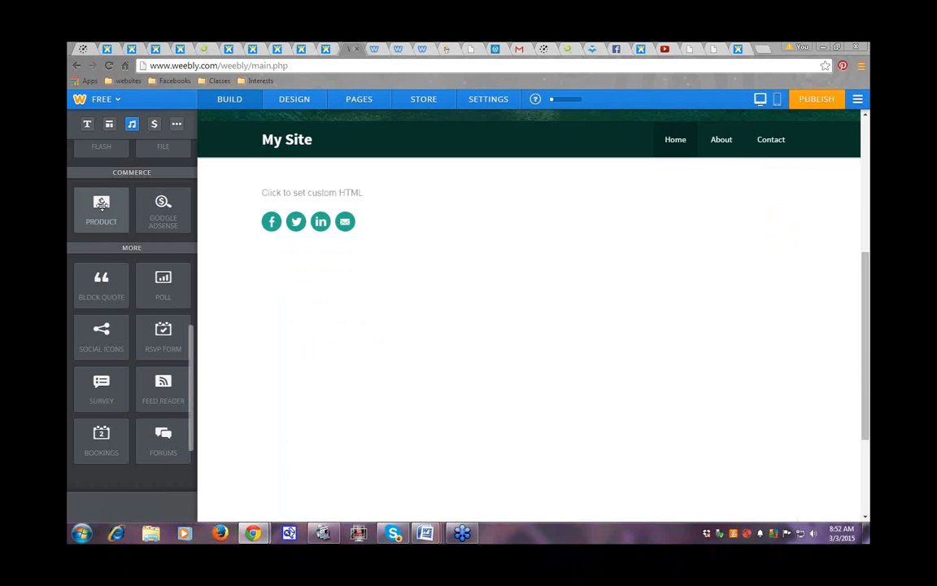
Step: Add a Product element below the social icons and search existing products for 'women'
left_click_drag(101, 208, 395, 300)
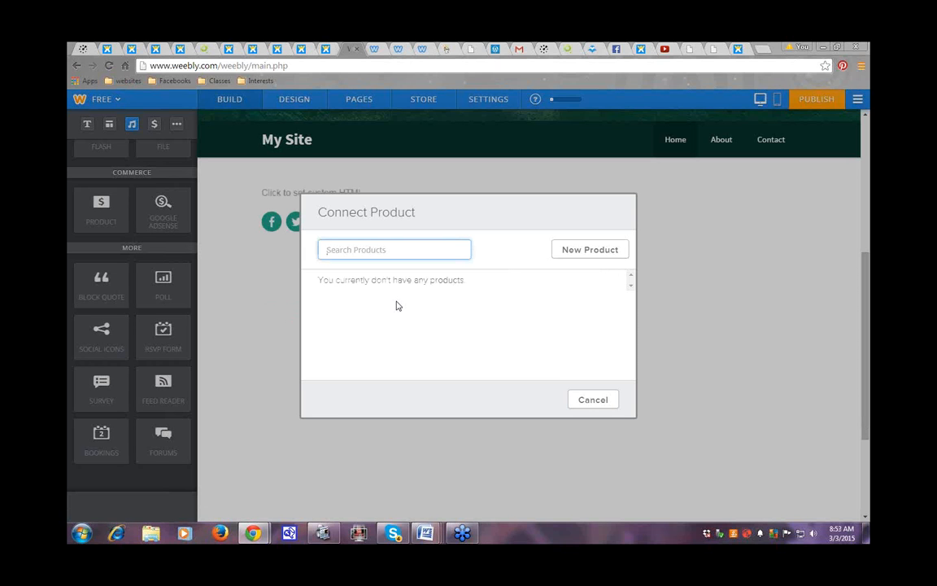
left_click(342, 248)
key("Down")
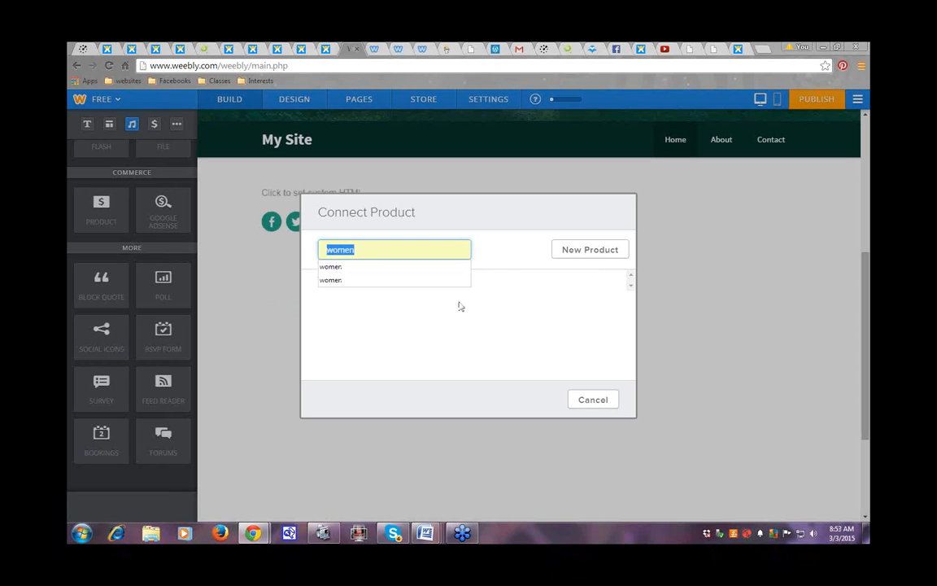
left_click(330, 267)
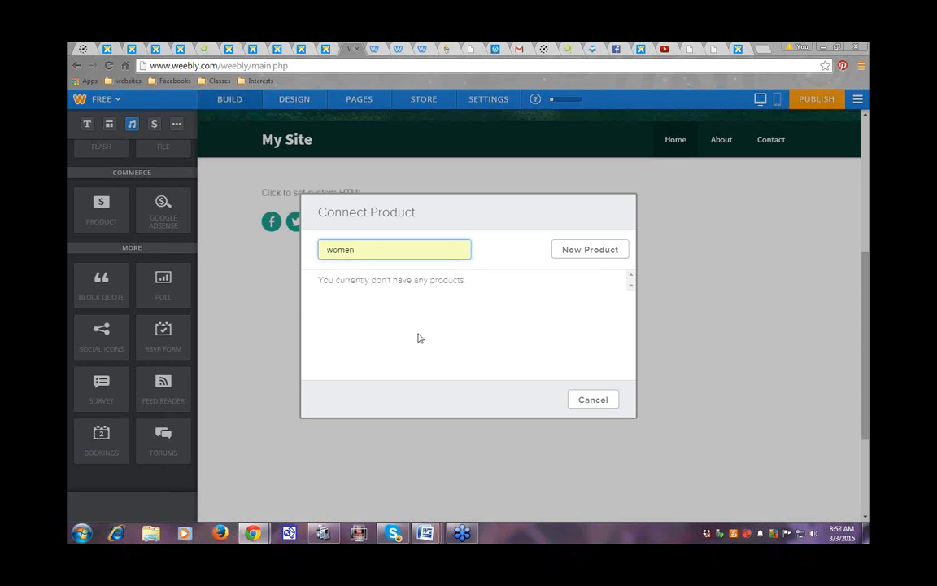
Step: Create and save a new blank product, priced $0.00, instead of connecting an existing one
left_click(575, 252)
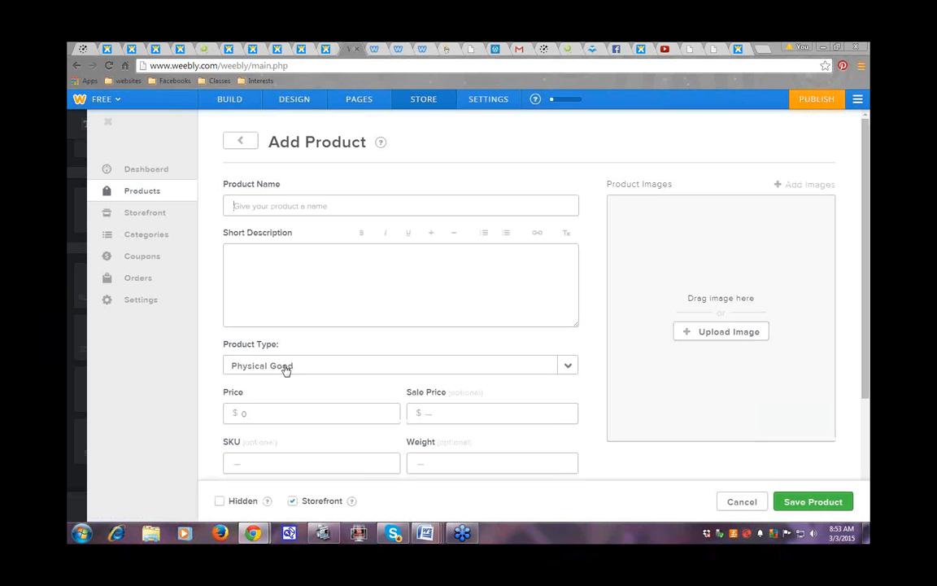
left_click_drag(866, 289, 867, 382)
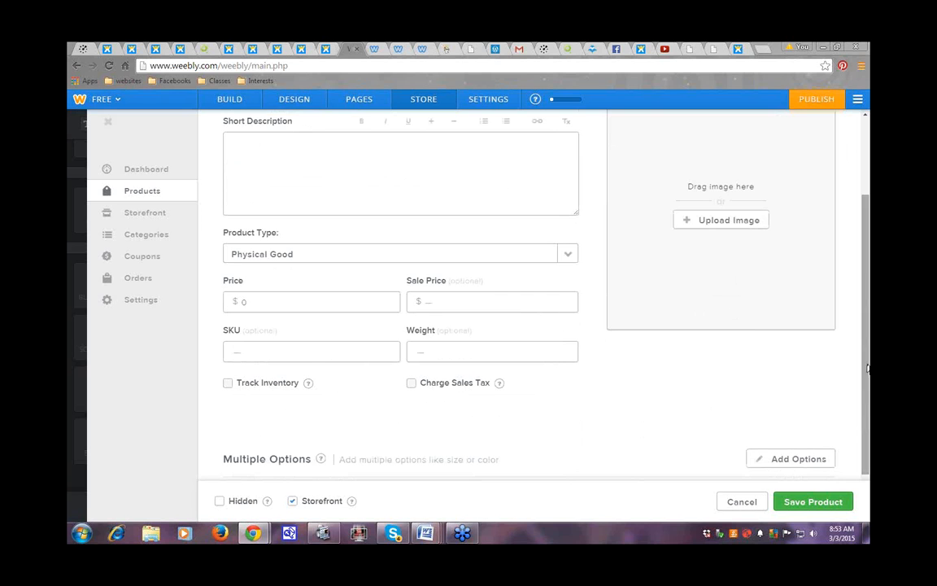
left_click_drag(867, 372, 868, 421)
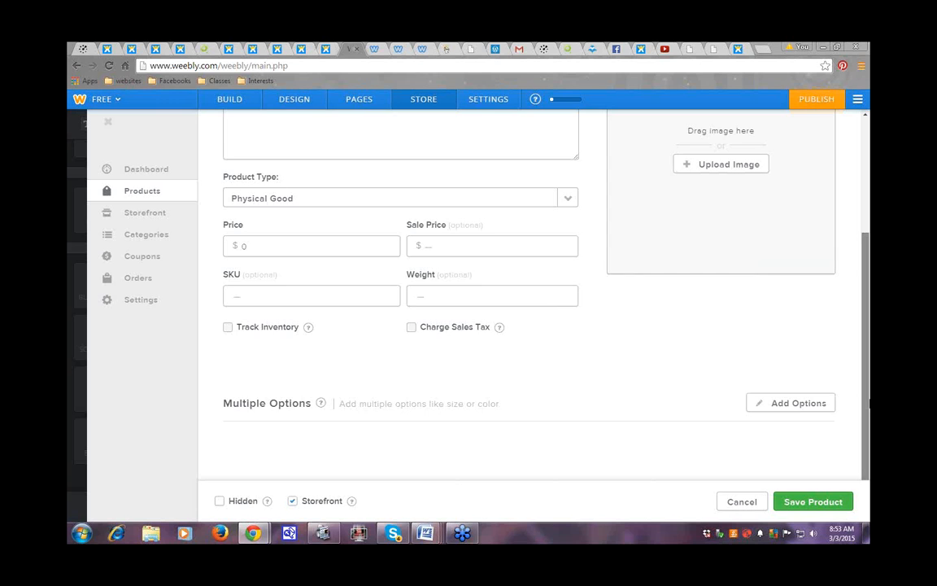
mouse_move(868, 403)
left_mouse_down()
mouse_move(868, 378)
mouse_move(869, 393)
left_mouse_up()
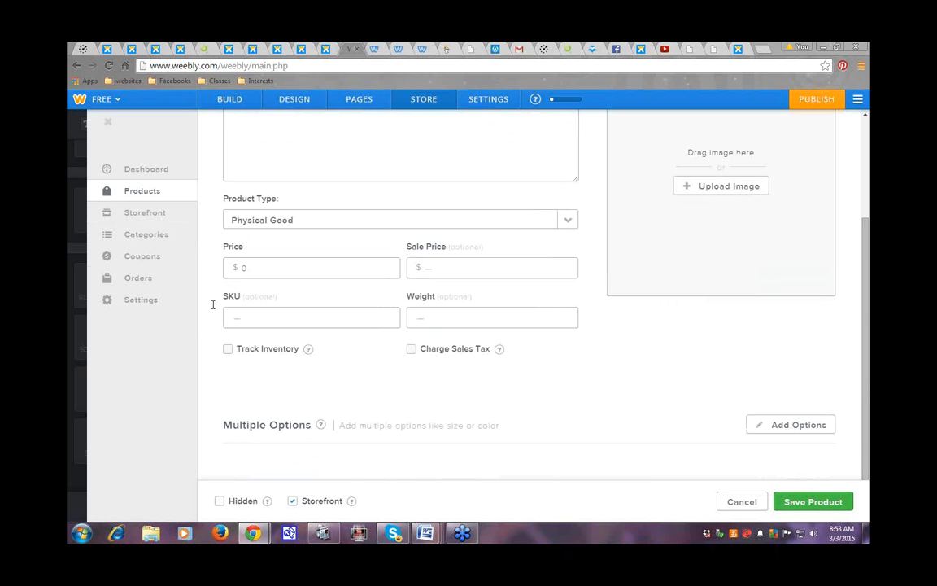
left_click(817, 504)
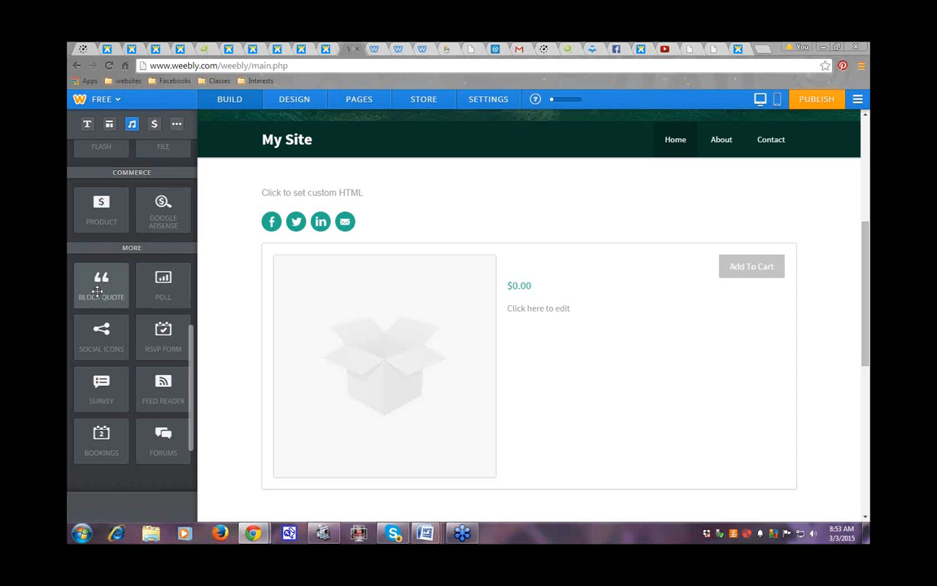
Step: Place an empty Block Quote between the social icons and the $0.00 product block
left_click_drag(96, 291, 557, 364)
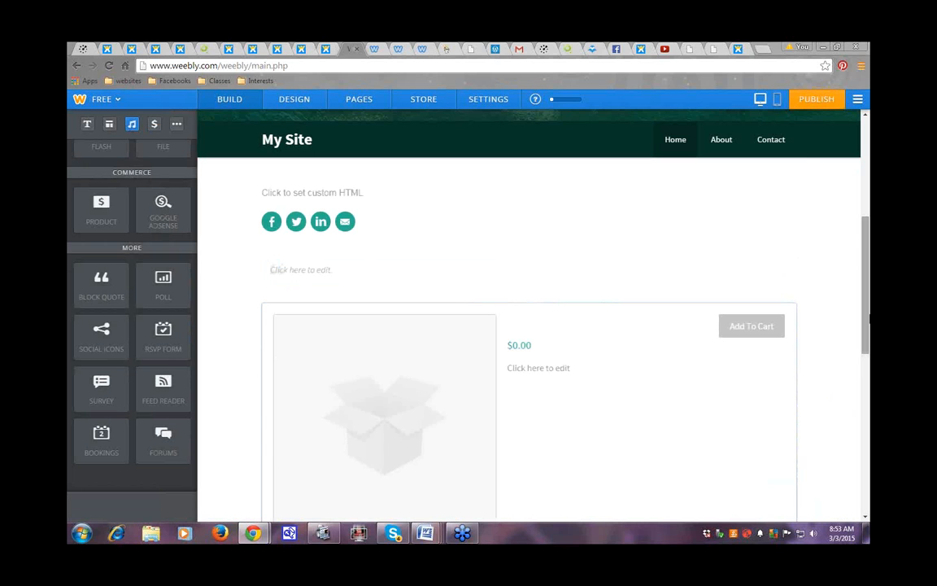
left_click_drag(869, 281, 869, 253)
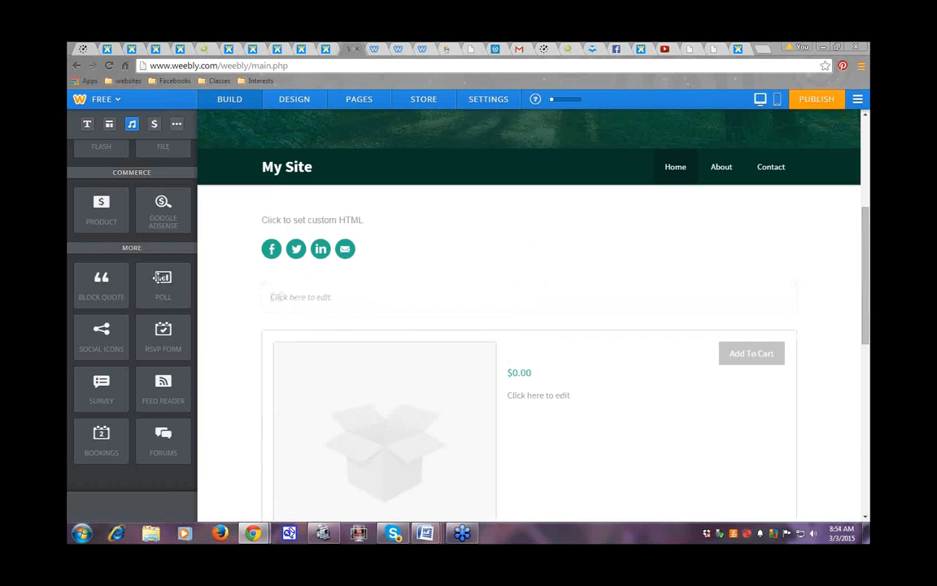
left_click(281, 297)
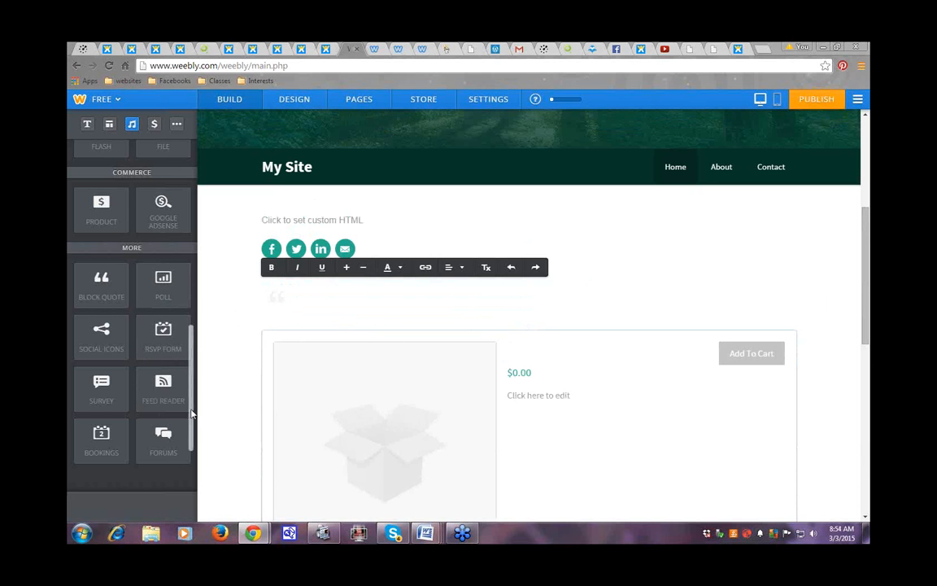
left_click_drag(192, 414, 203, 351)
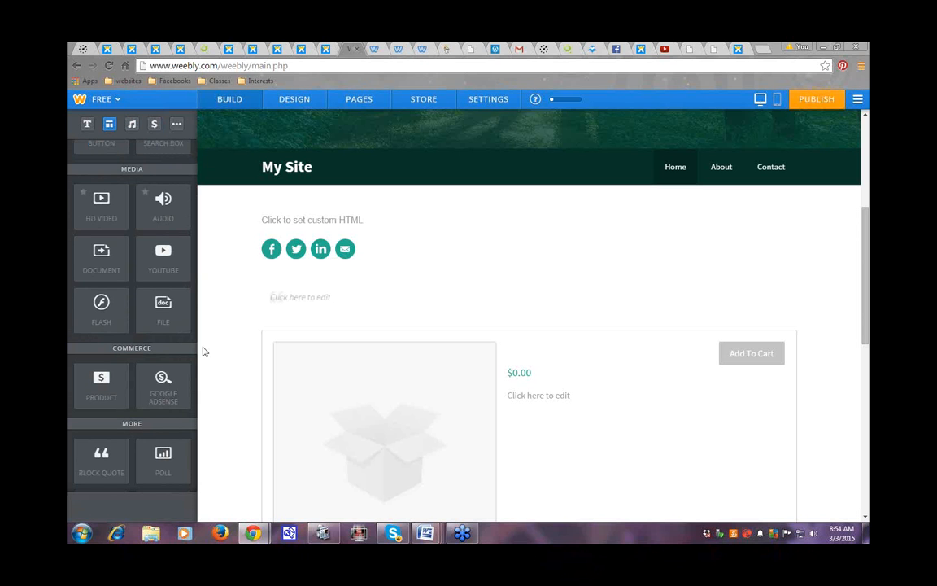
Step: Add a Google AdSense block with two sample text ads below the social icons, dismissing the authorization prompt
left_click_drag(161, 381, 447, 272)
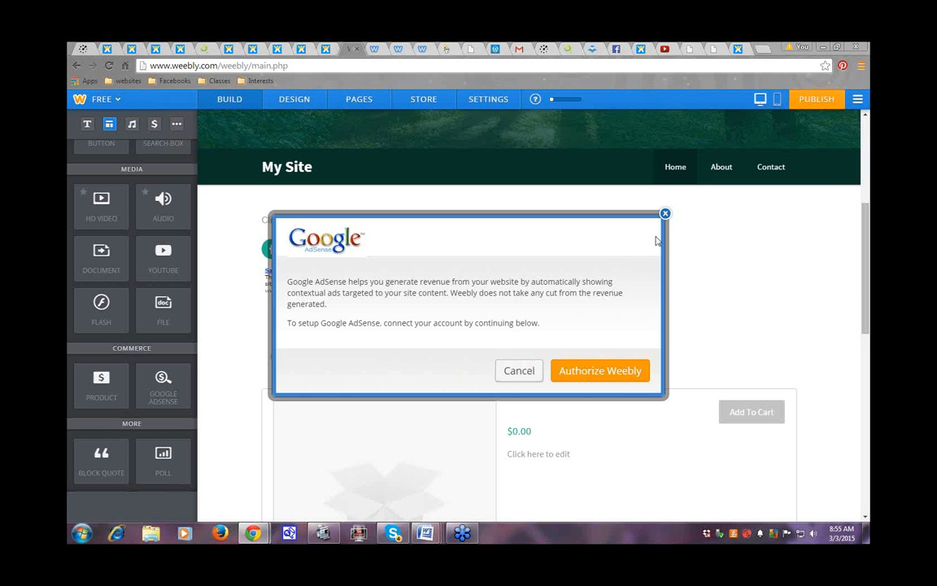
left_click(664, 213)
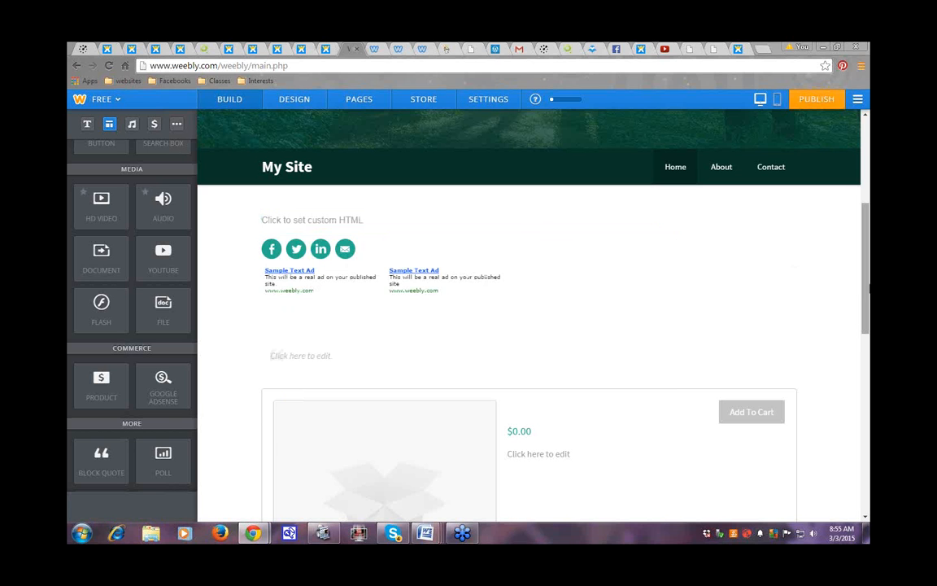
scroll(867, 285, "up", 1)
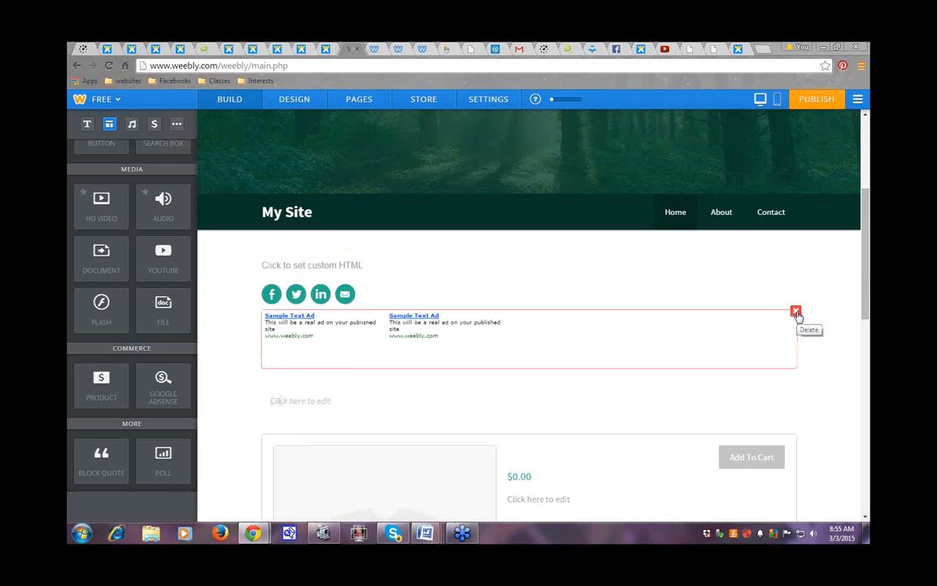
Step: Delete the Google AdSense block so the block quote sits directly below the social icons
left_click(797, 312)
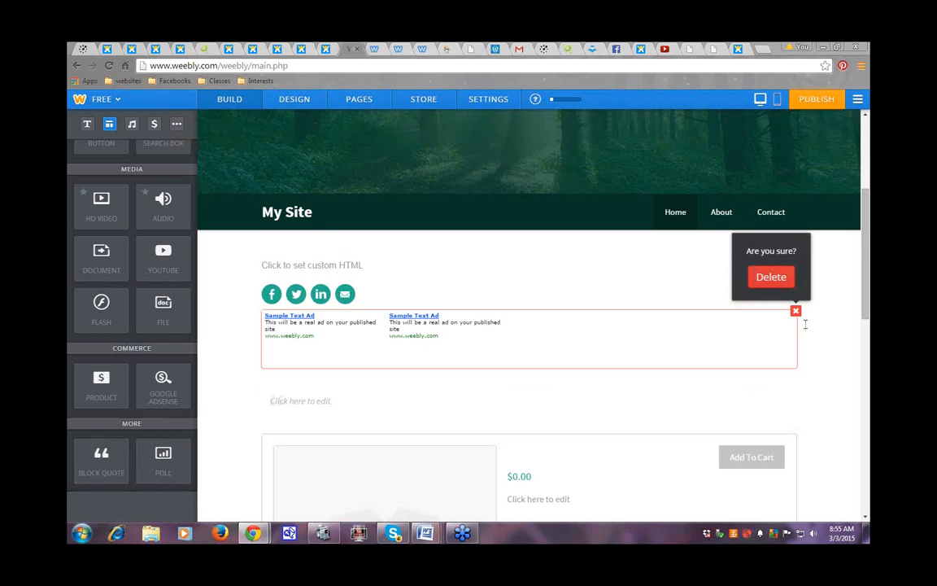
left_click(765, 278)
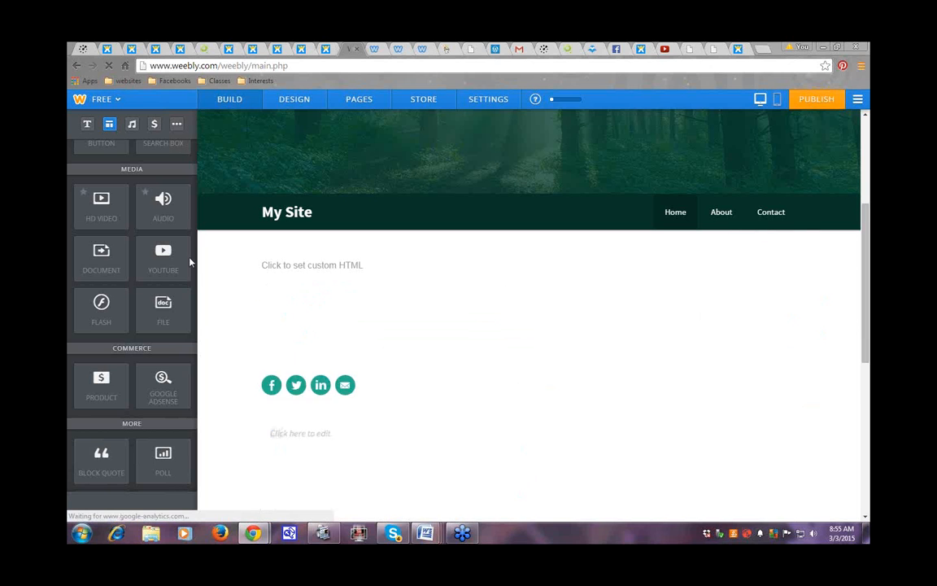
scroll(192, 307, "down", 1)
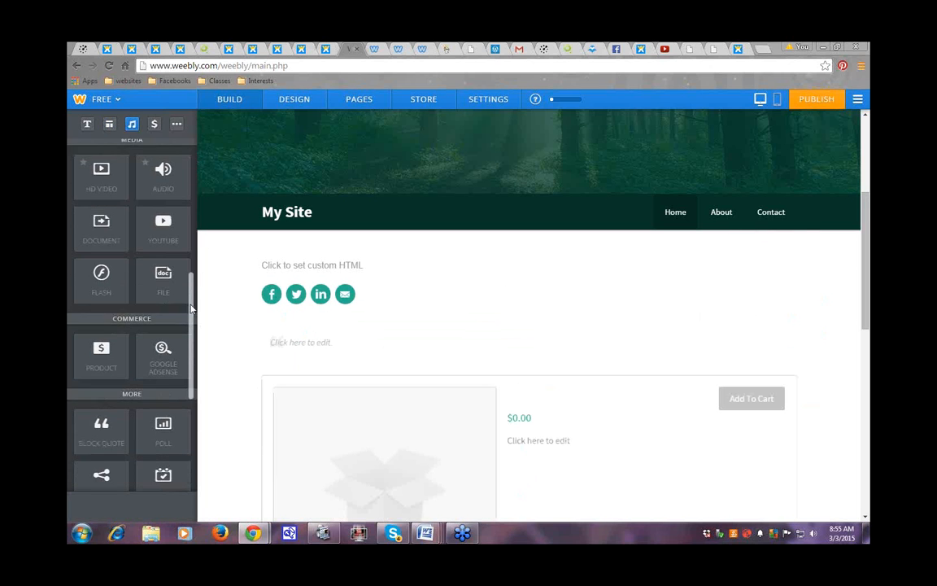
left_click_drag(192, 308, 205, 286)
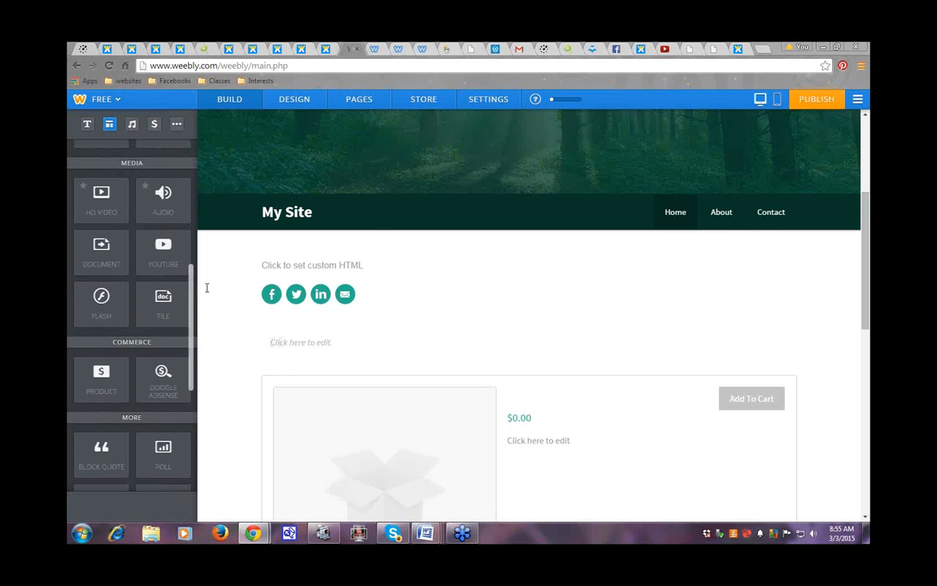
Step: Add a new Blog page to My Site, placed after Contact in the page list
left_click(353, 101)
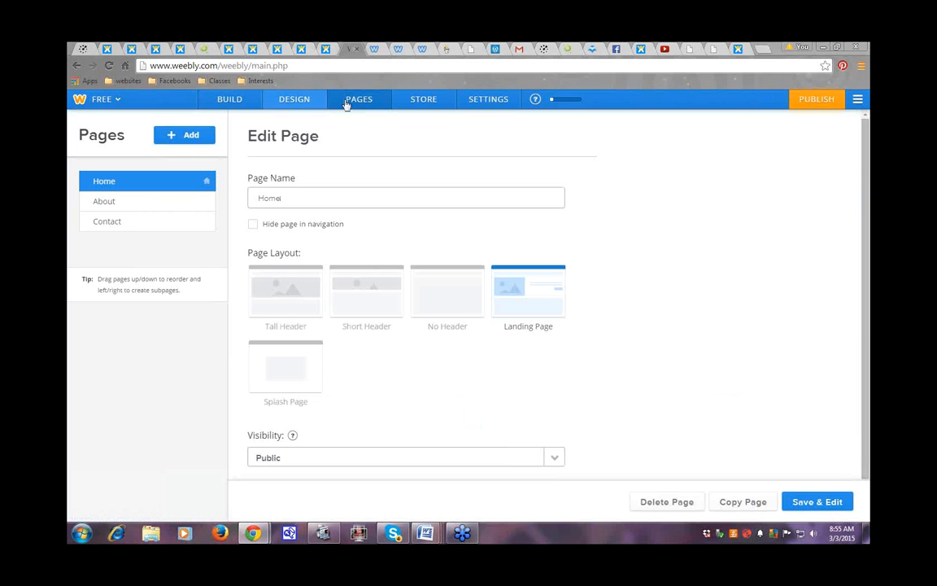
left_click(196, 140)
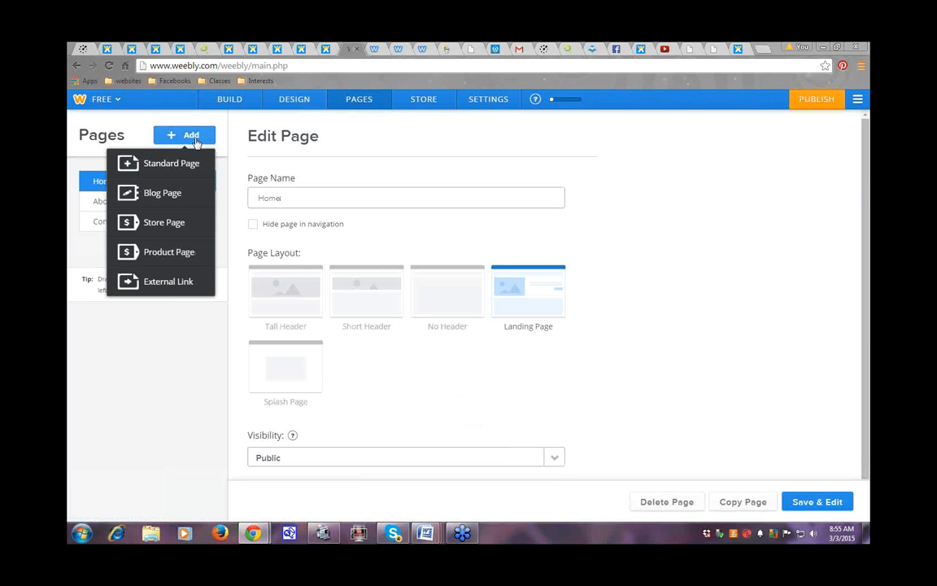
left_click(161, 194)
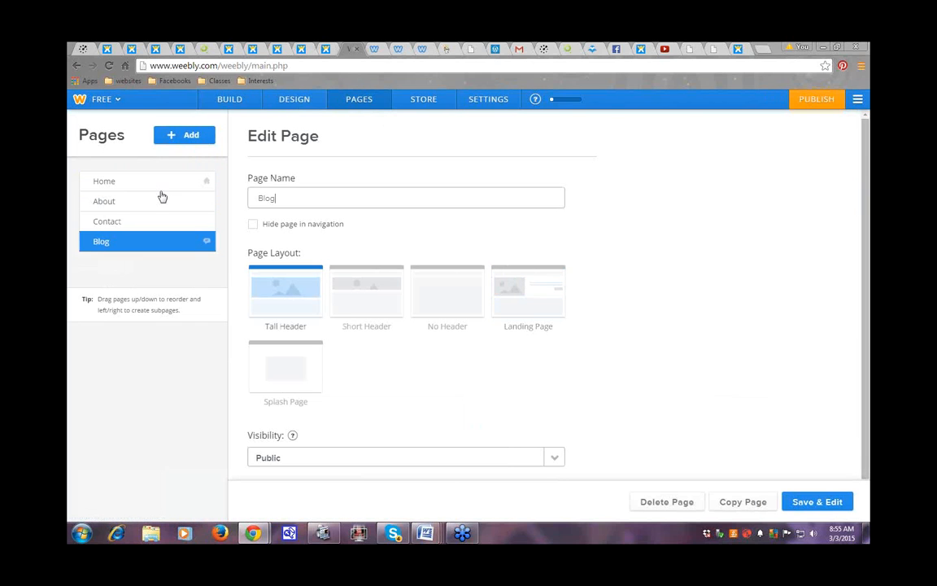
Step: Save the Blog page and add a Blog Categories block beneath the RSS Feed link
left_click(813, 502)
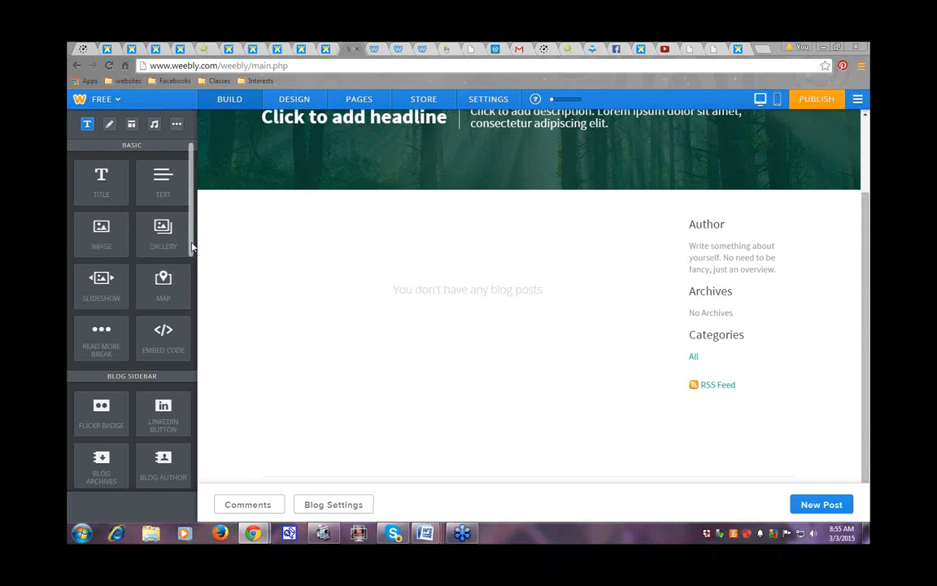
scroll(155, 219, "down", 1)
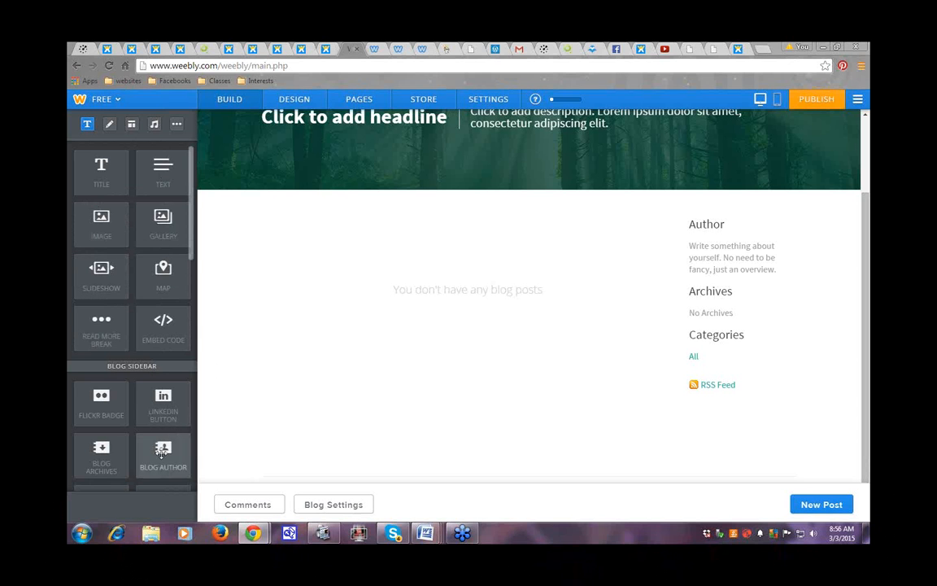
scroll(185, 283, "down", 2)
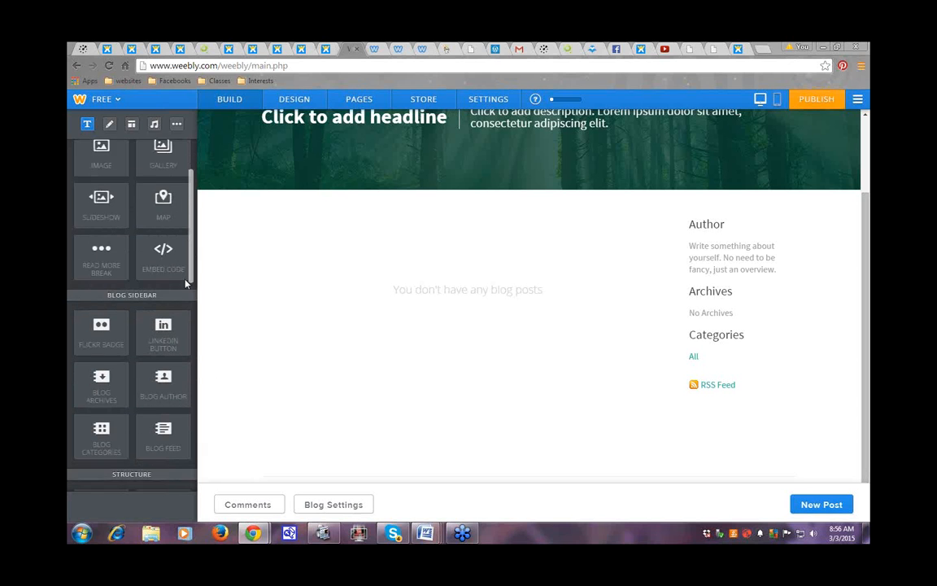
scroll(185, 283, "down", 2)
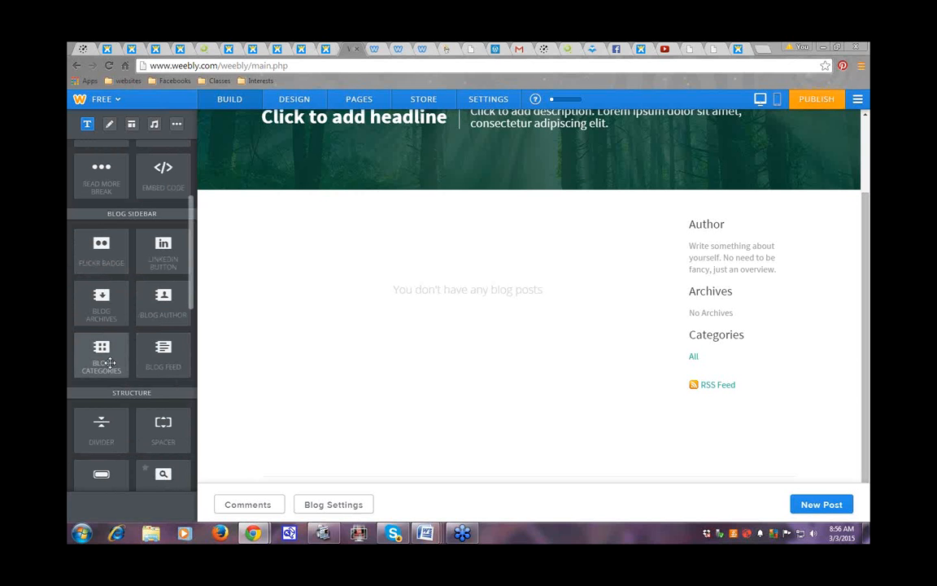
left_click_drag(110, 362, 736, 393)
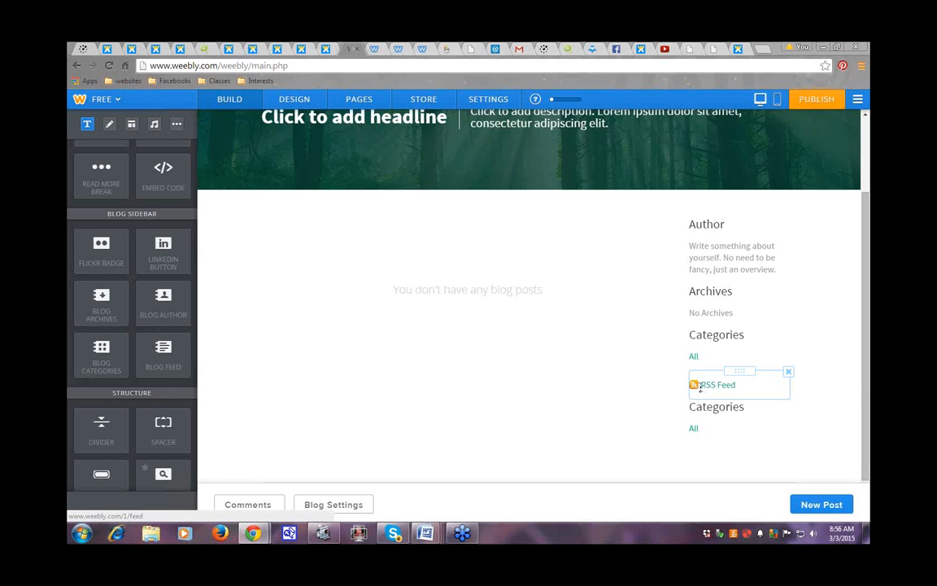
Step: Retitle the new categories block's heading to 'Forests'
left_click(690, 410)
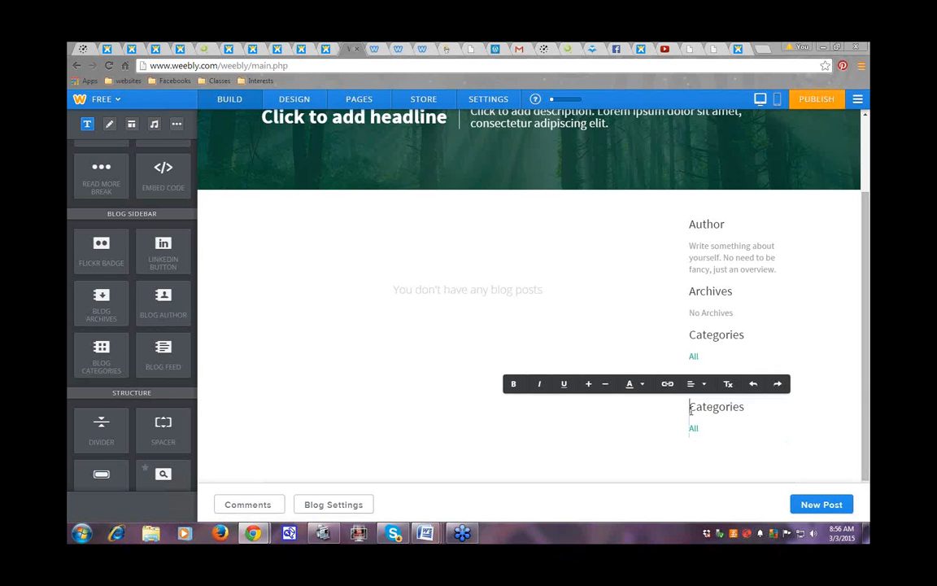
type("Forests")
key("Delete")
key("Delete")
key("Delete")
key("Delete")
key("Delete")
key("Delete")
key("Delete")
key("Delete")
key("Delete")
key("Delete")
left_click(612, 462)
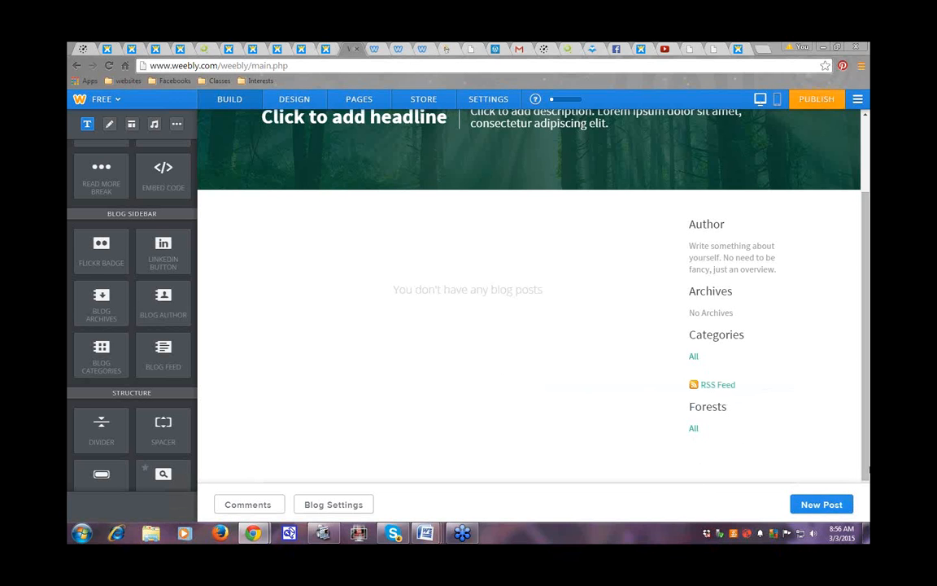
left_click(817, 101)
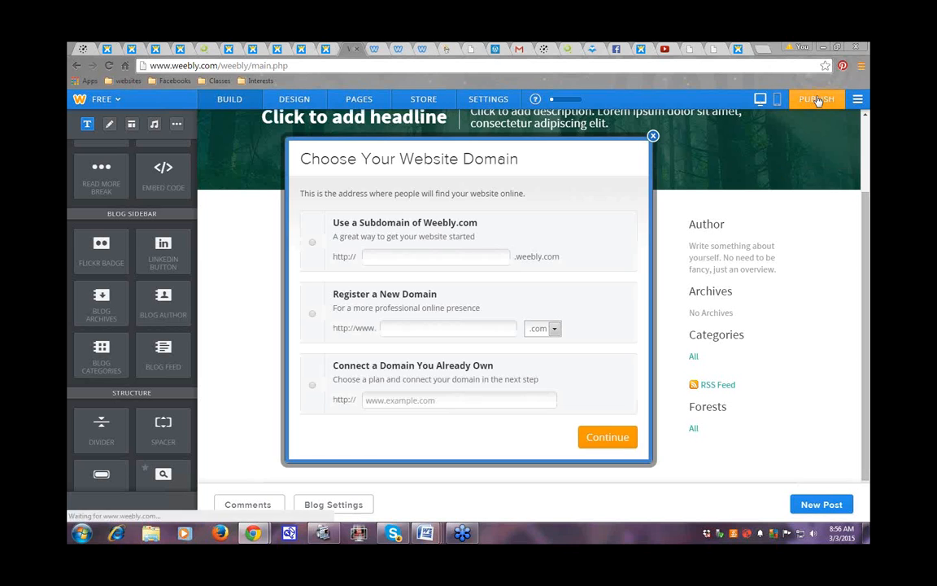
left_click(313, 244)
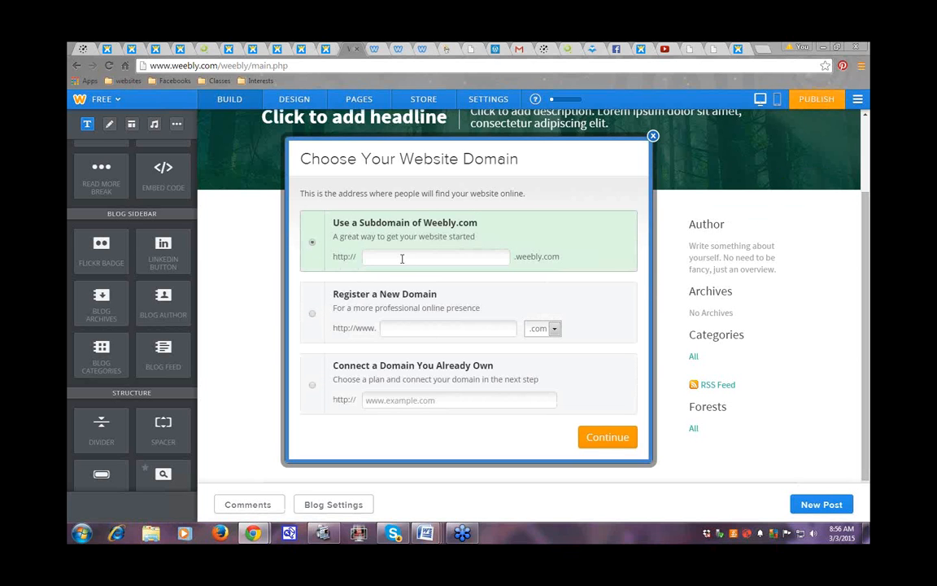
left_click(653, 137)
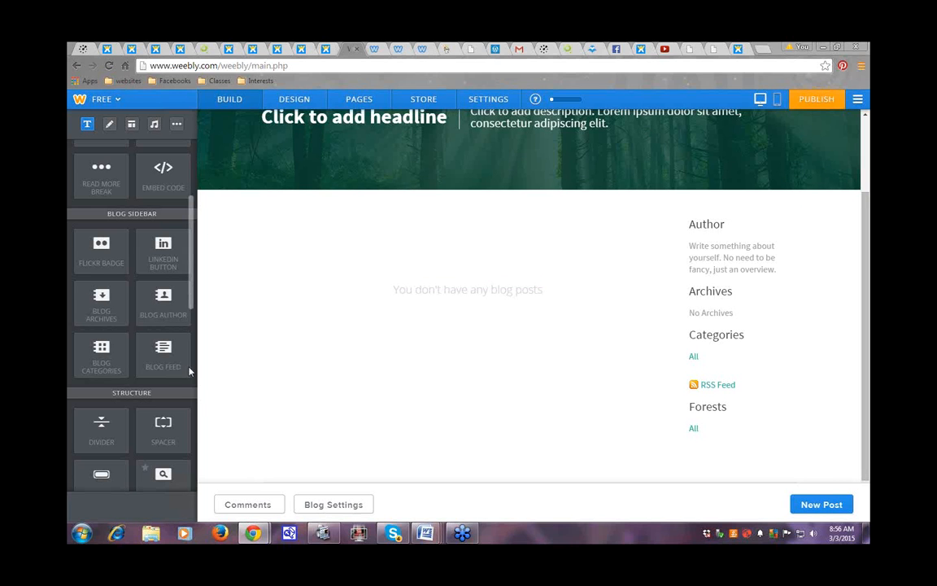
Step: Add a YouTube video element beside Archives in the blog sidebar, then bring up the Blog page settings
left_click_drag(193, 301, 191, 373)
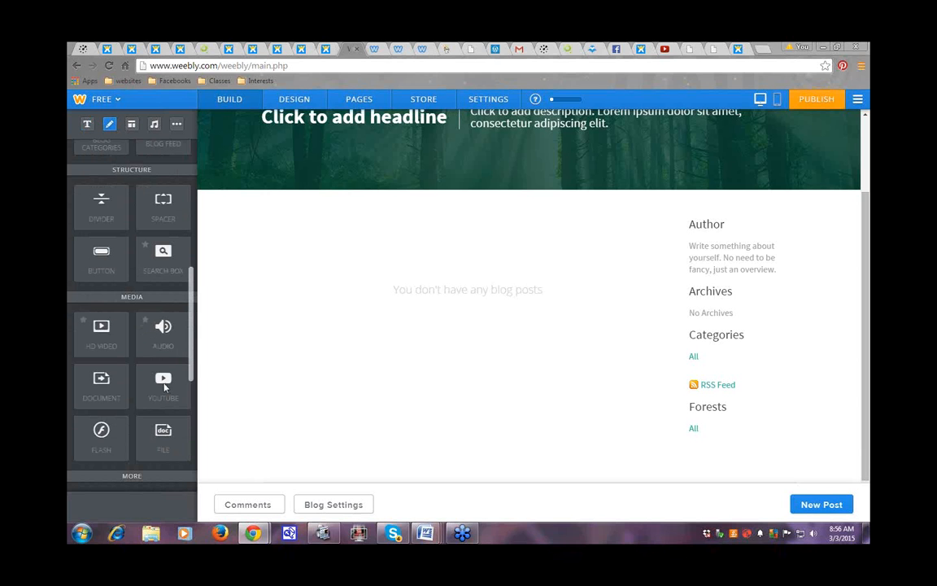
left_click_drag(151, 347, 359, 306)
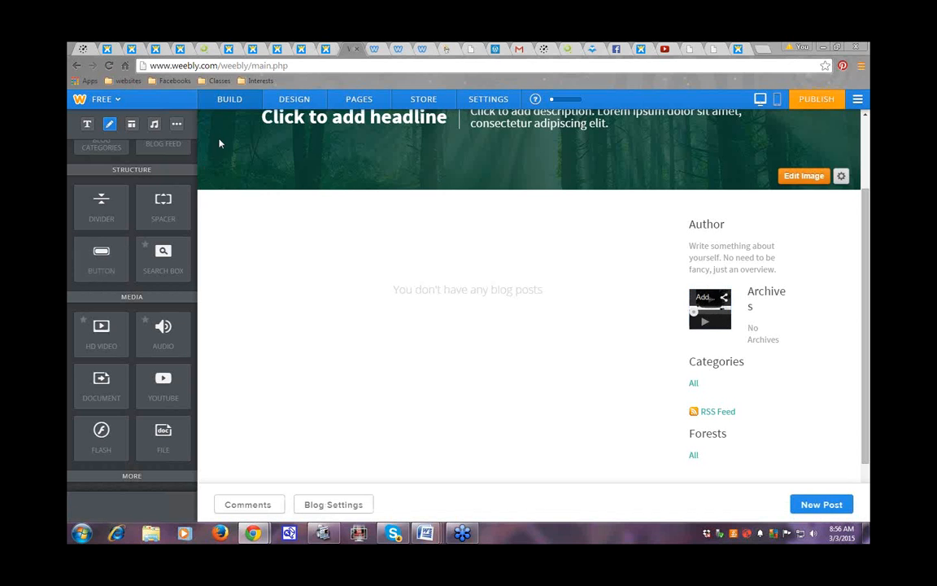
left_click(366, 101)
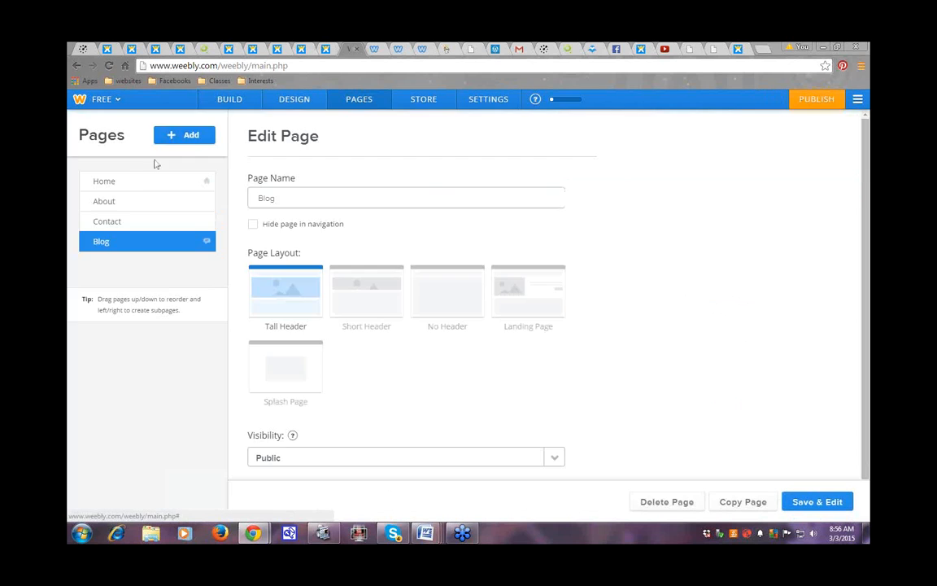
Step: Open the Home page in the editor and scroll through the element panel's sections
left_click(104, 182)
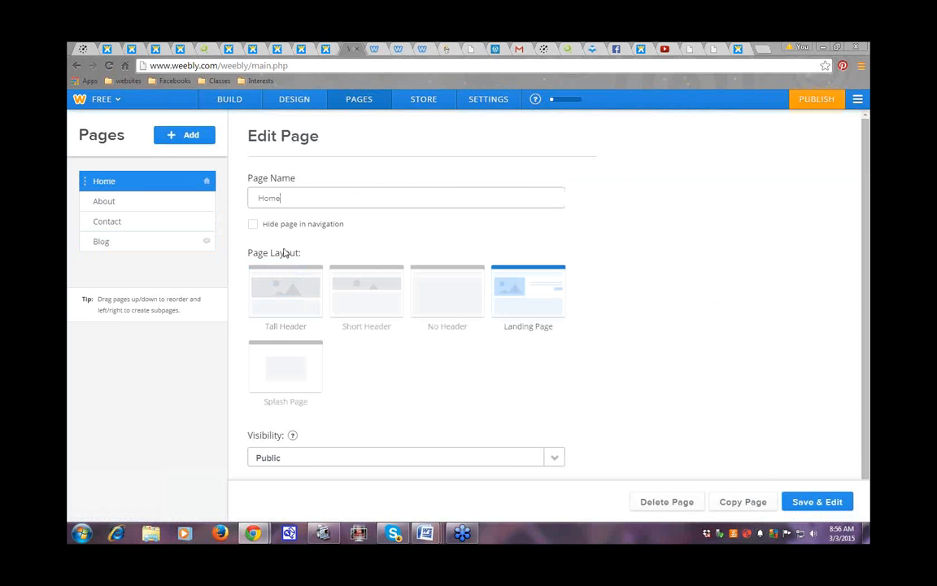
left_click(804, 504)
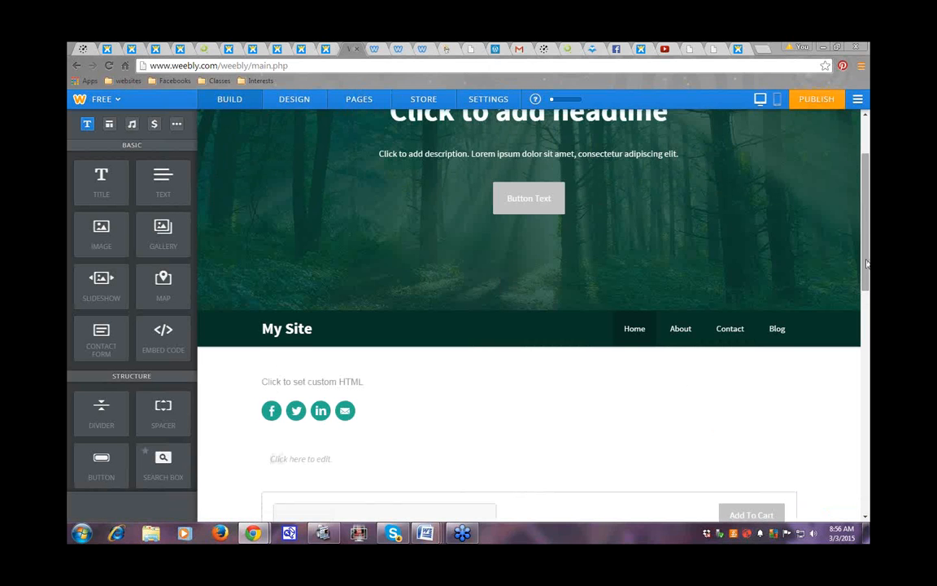
scroll(569, 268, "down", 2)
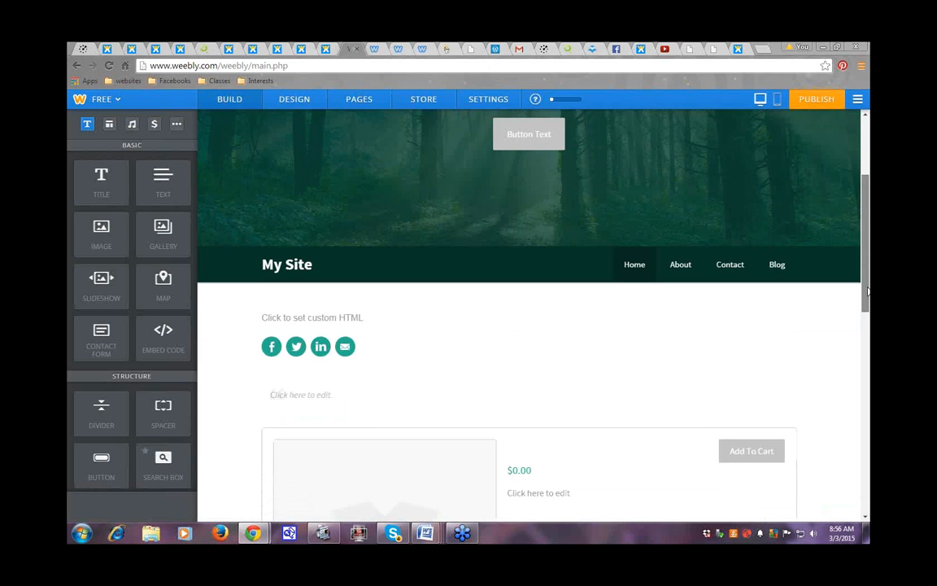
scroll(187, 261, "down", 3)
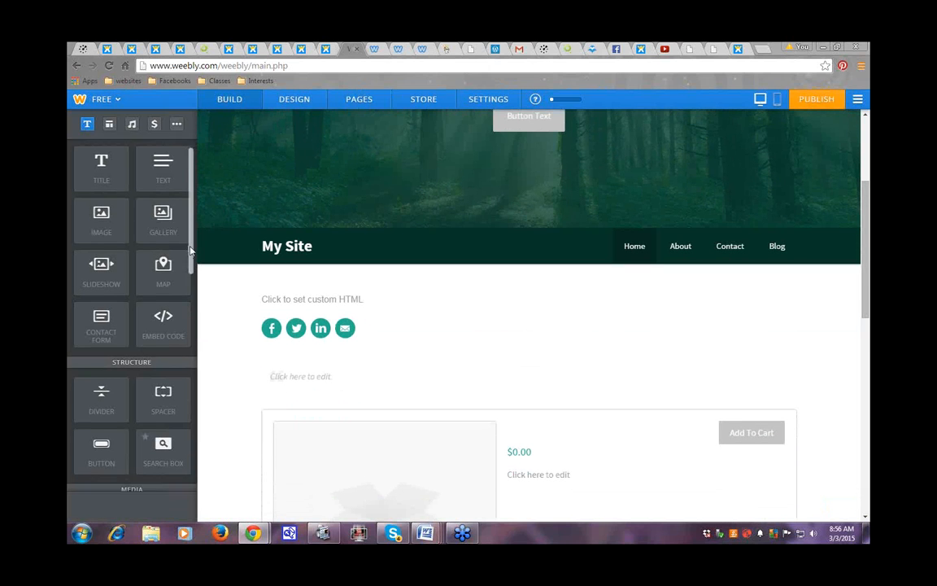
scroll(184, 283, "down", 8)
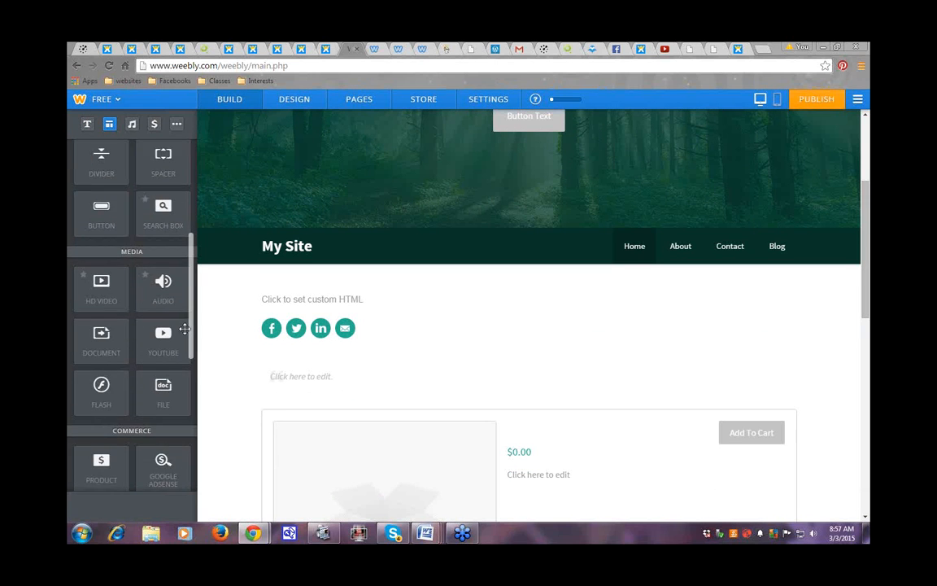
scroll(188, 376, "down", 7)
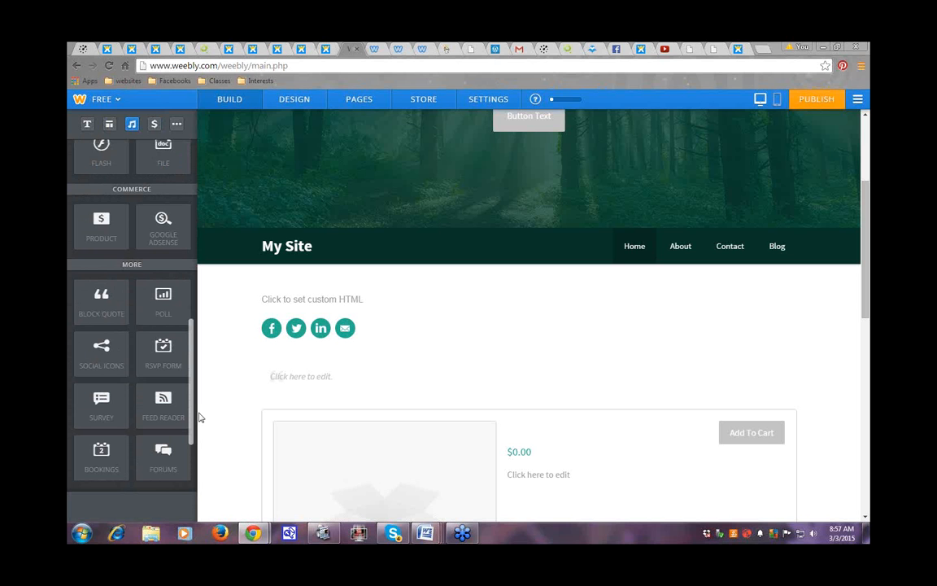
mouse_move(200, 414)
left_mouse_down()
mouse_move(196, 460)
mouse_move(198, 422)
left_mouse_up()
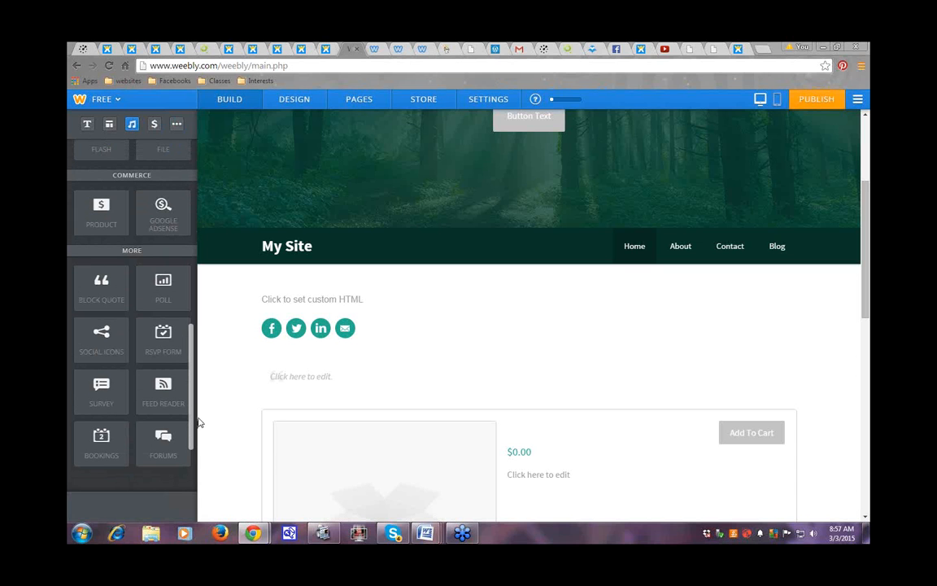
left_click_drag(199, 420, 199, 456)
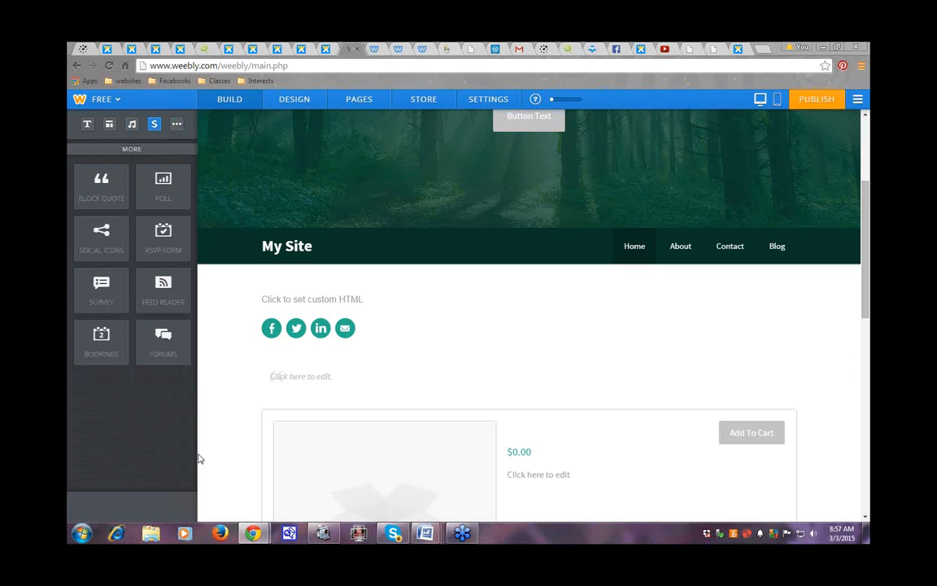
left_click_drag(192, 415, 193, 192)
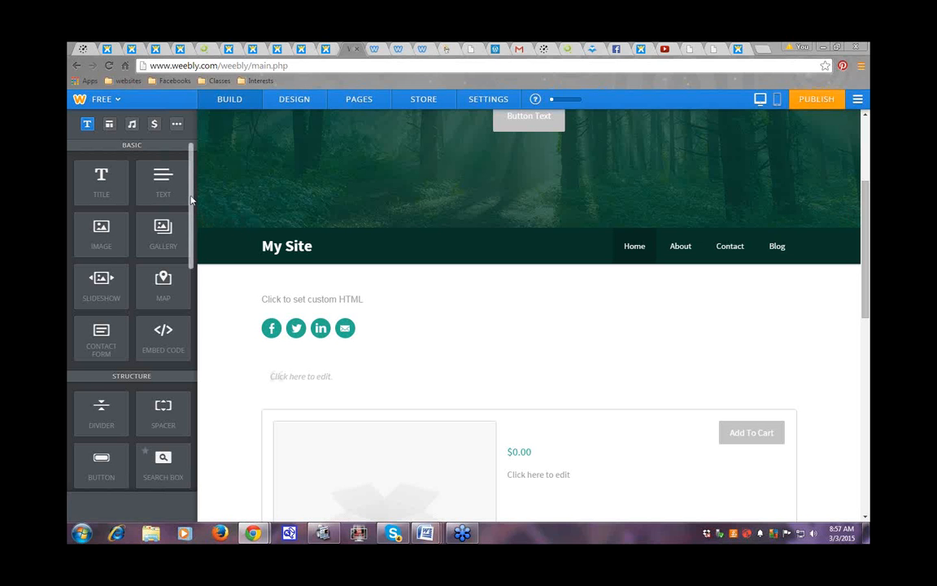
Step: Place a YouTube video beside the Home page social icons, with a Document element next to it
left_click_drag(191, 200, 191, 214)
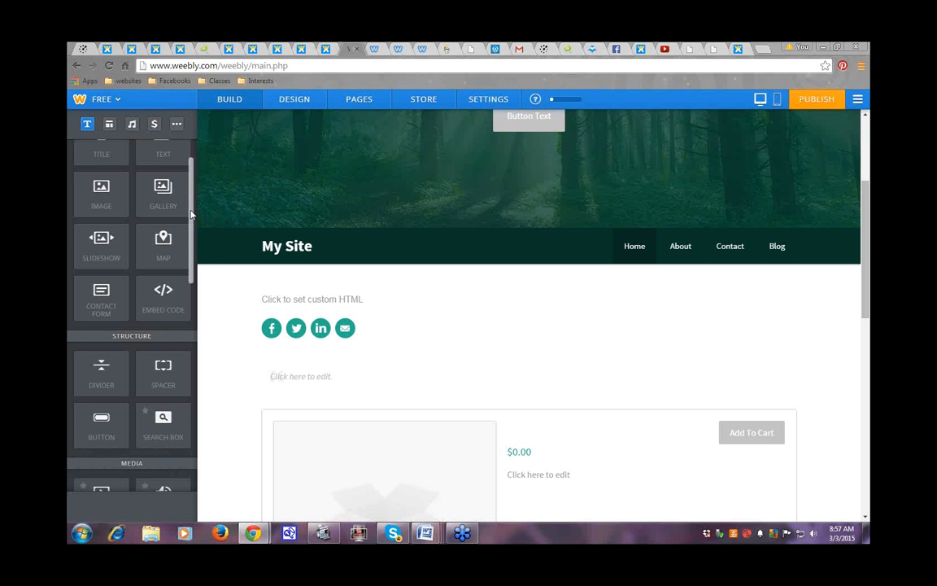
left_click_drag(193, 216, 199, 314)
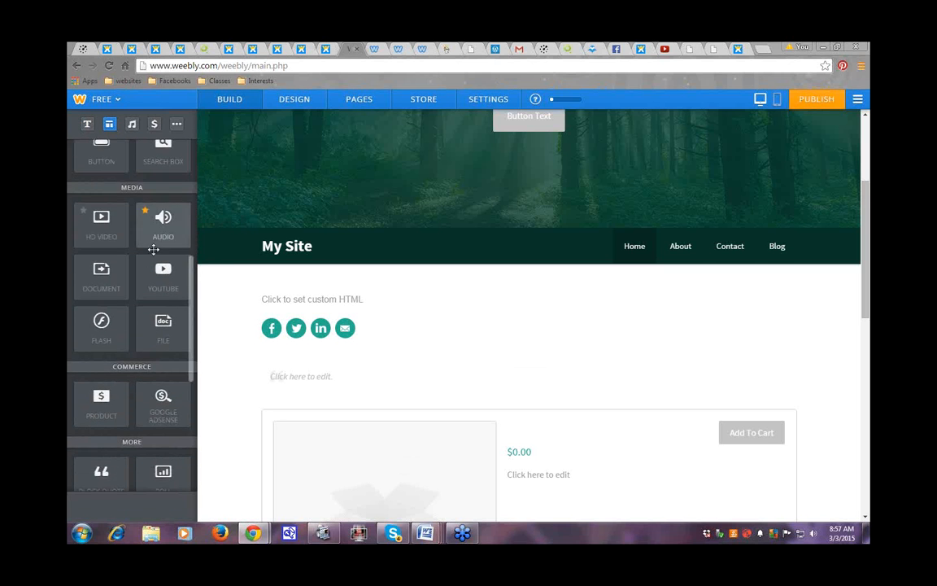
mouse_move(163, 274)
left_mouse_down()
mouse_move(446, 341)
mouse_move(449, 306)
mouse_move(449, 331)
left_mouse_up()
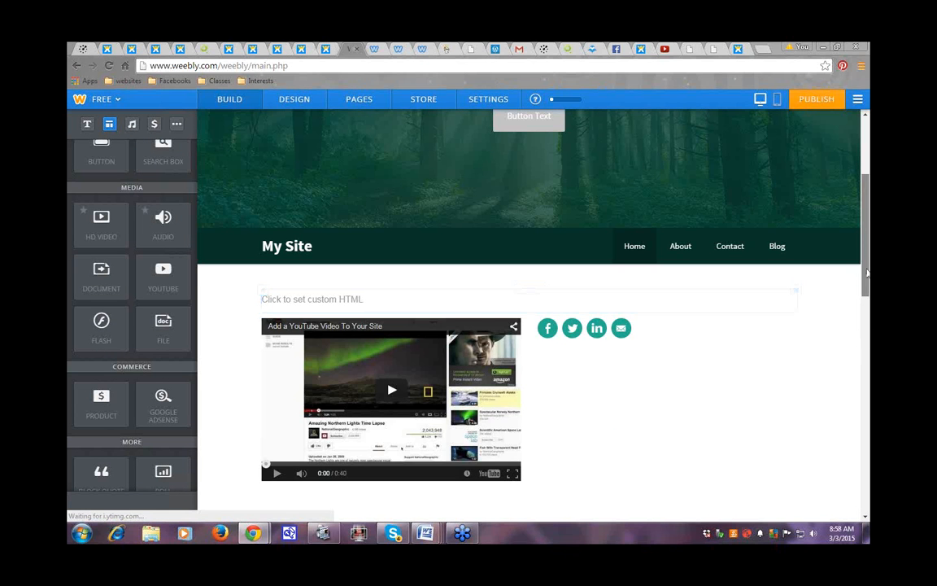
left_click_drag(866, 270, 866, 292)
left_click_drag(92, 271, 636, 318)
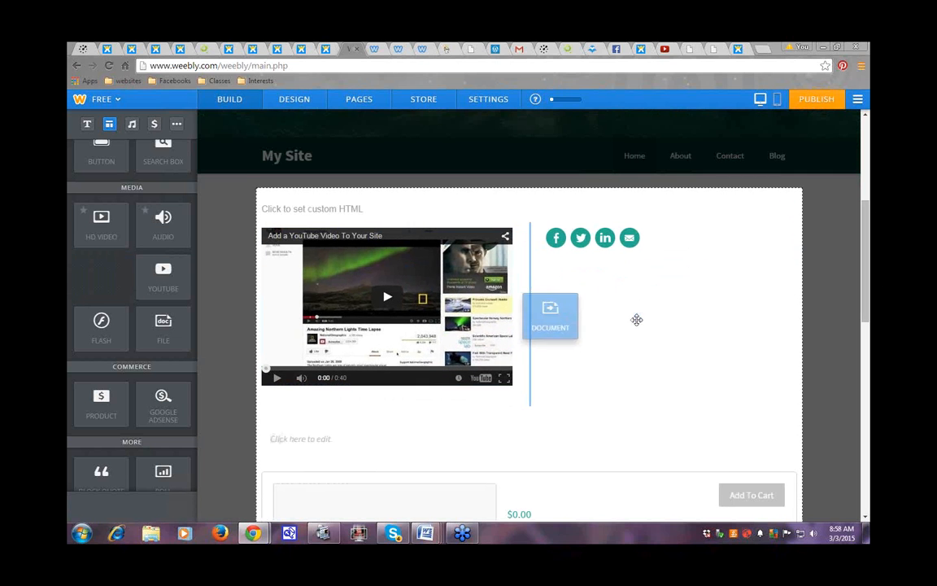
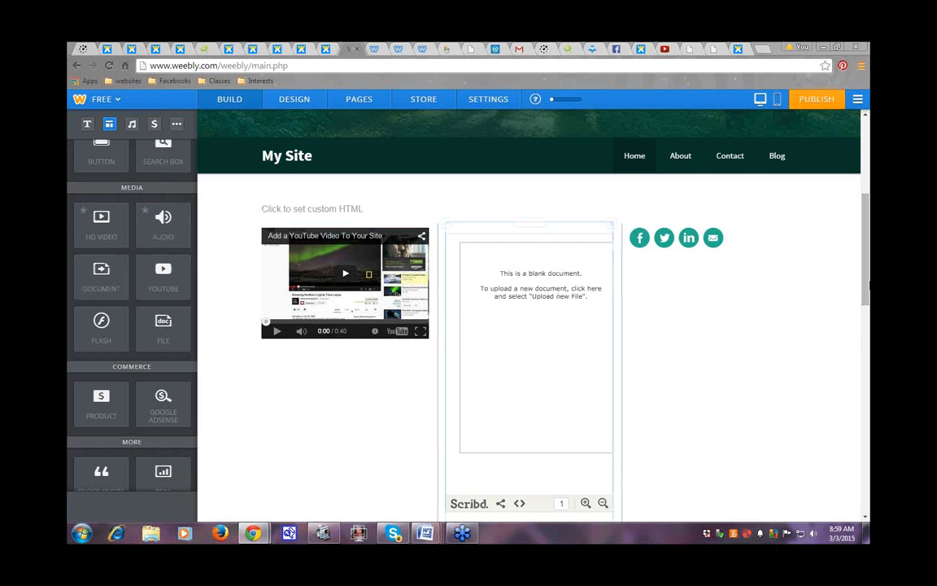
Step: Drag a Map element into its own column between the YouTube video and the Scribd document
scroll(867, 268, "down", 3)
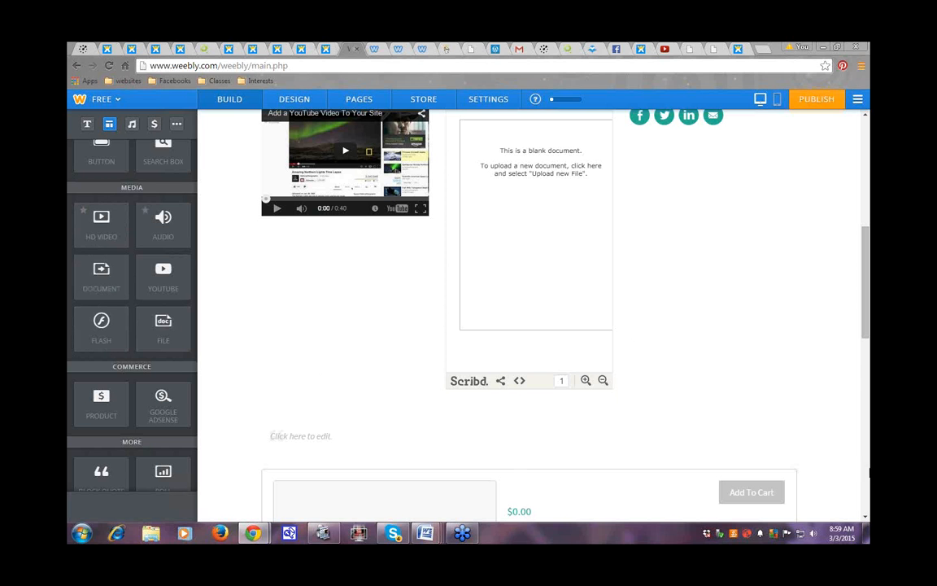
left_click_drag(867, 313, 867, 205)
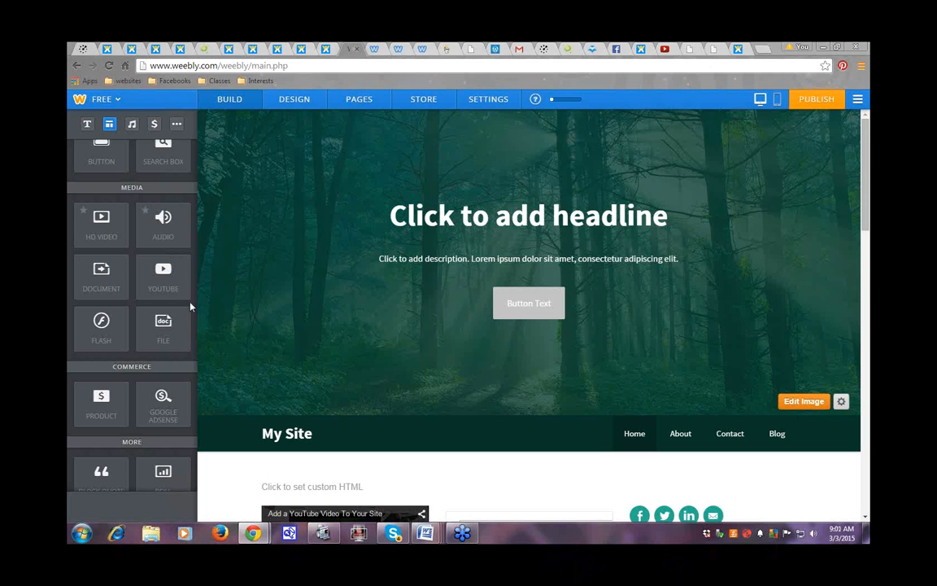
scroll(193, 303, "up", 5)
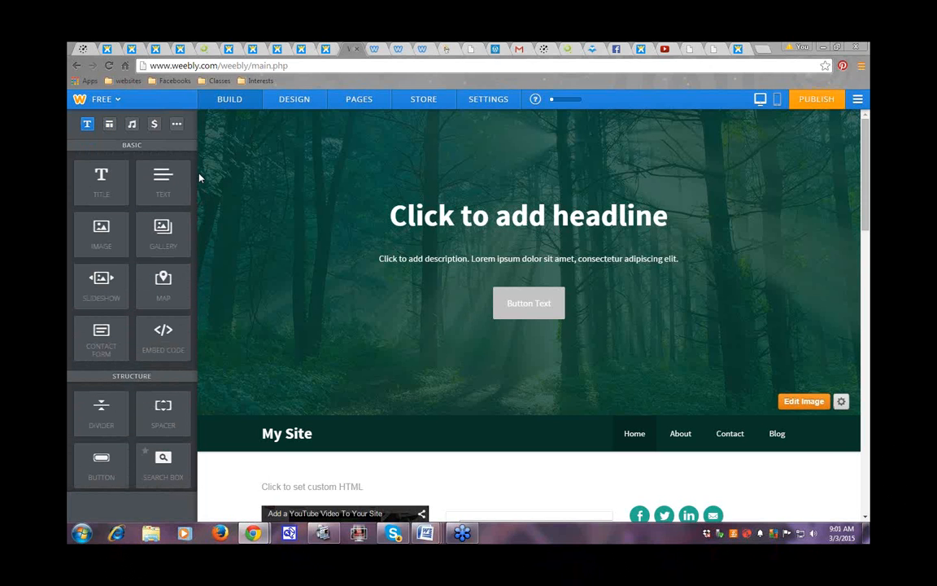
left_click_drag(173, 281, 354, 334)
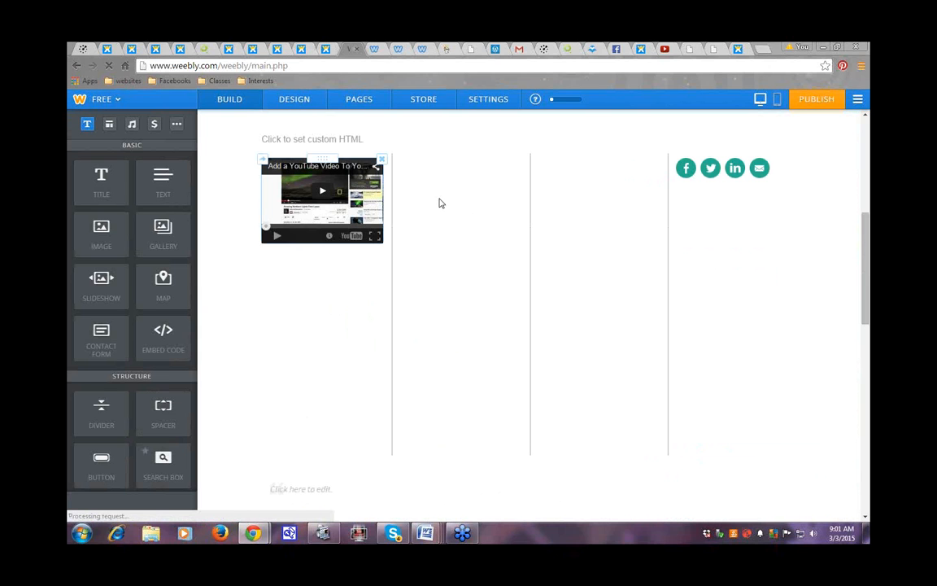
mouse_move(868, 270)
left_mouse_down()
mouse_move(869, 318)
mouse_move(870, 269)
left_mouse_up()
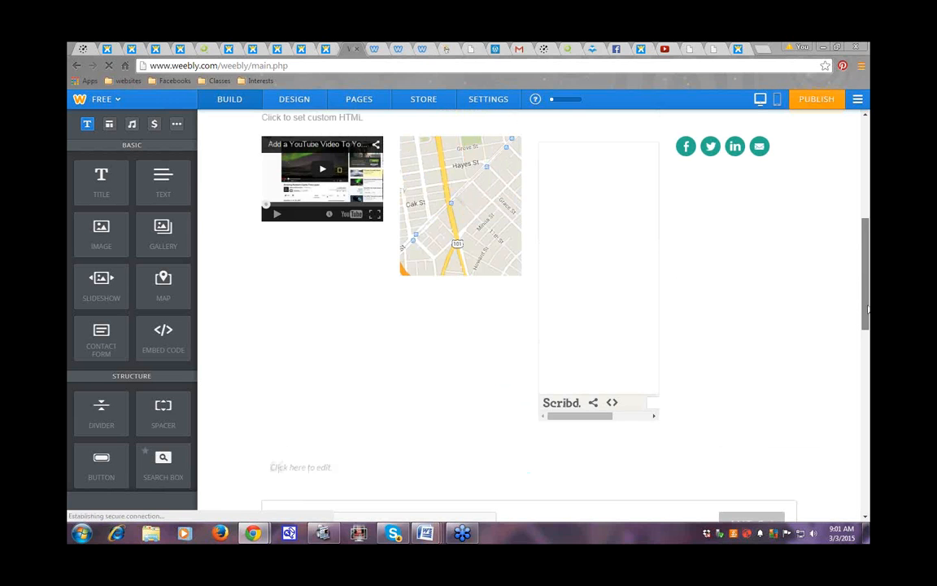
left_click_drag(869, 286, 870, 259)
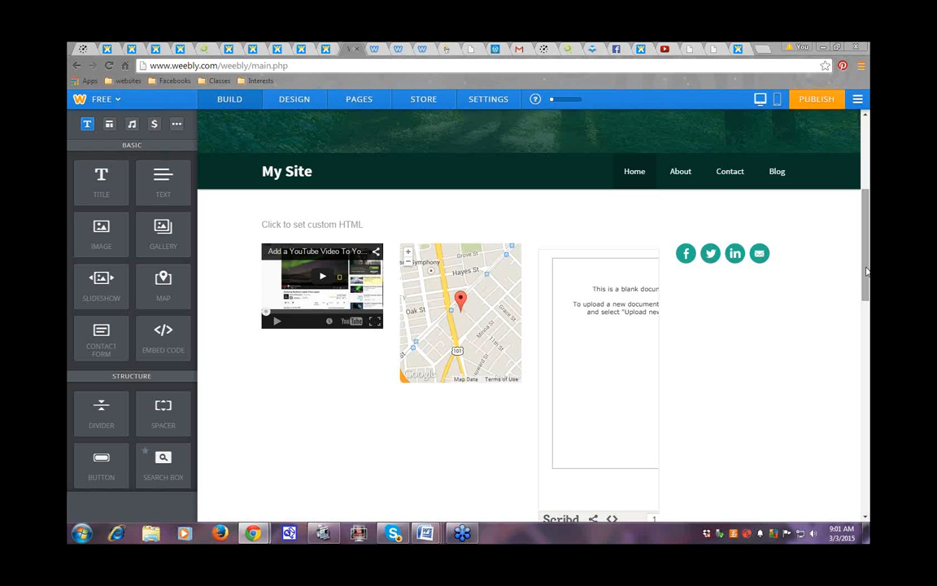
left_click_drag(163, 462, 543, 341)
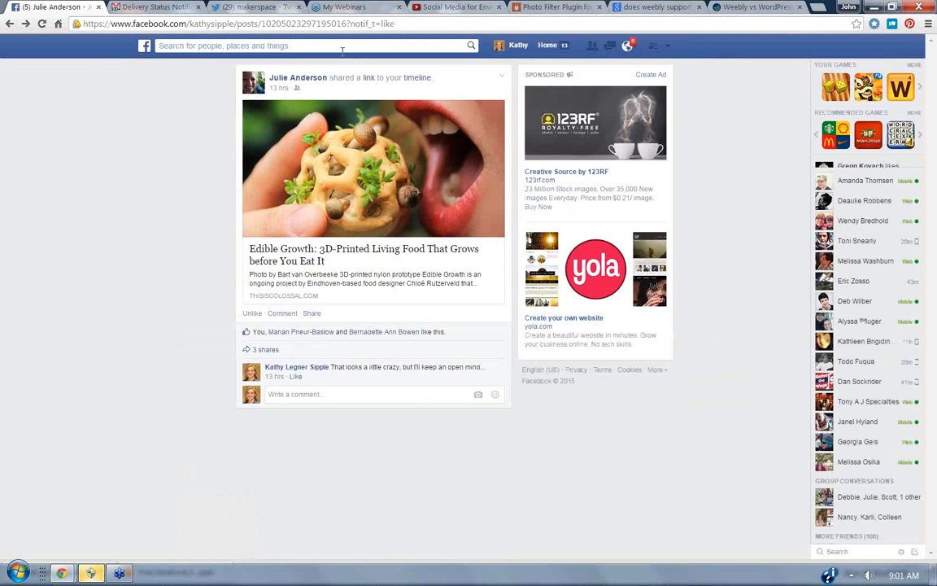
Step: Search Facebook for "my" and open the My Social Media Coach page, then return to the Google tab
left_click(339, 44)
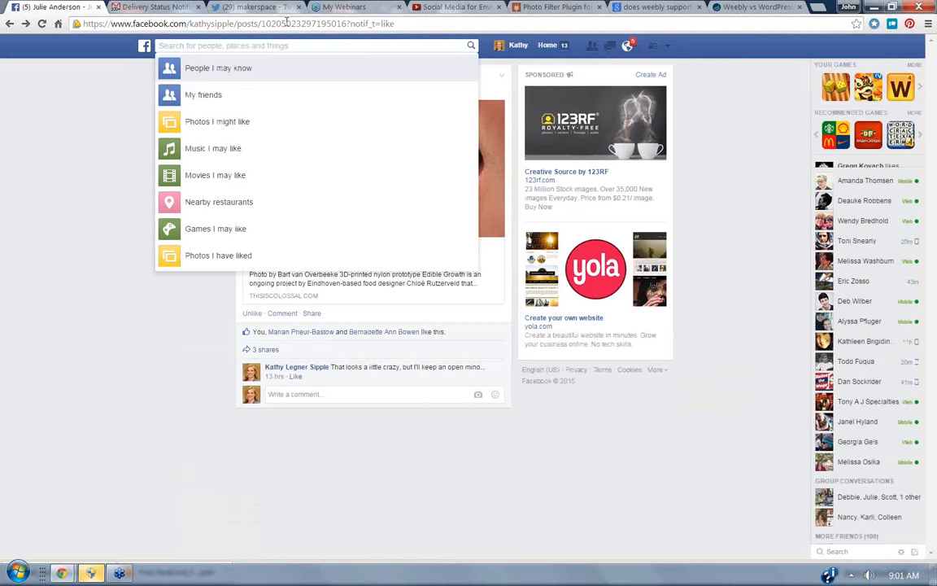
type("my")
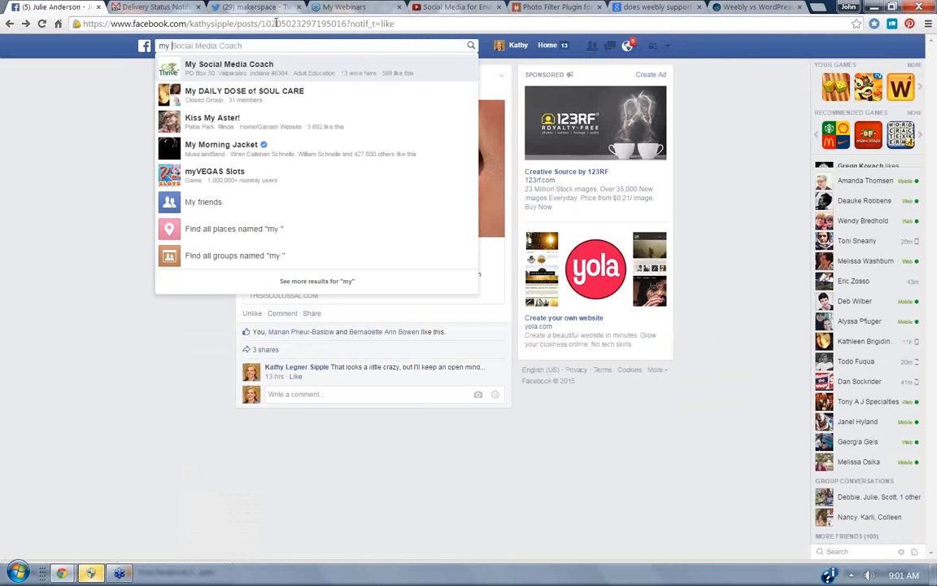
left_click(187, 65)
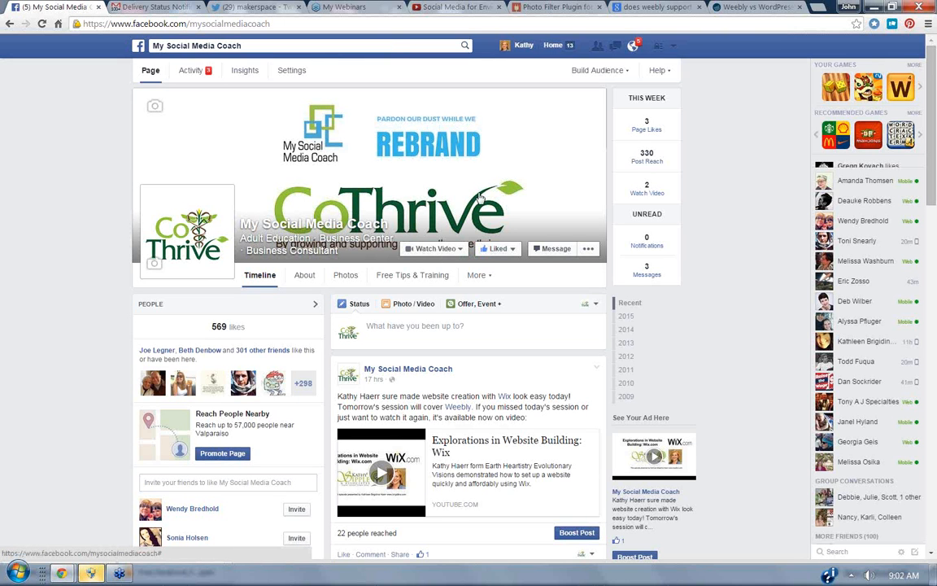
left_click(662, 15)
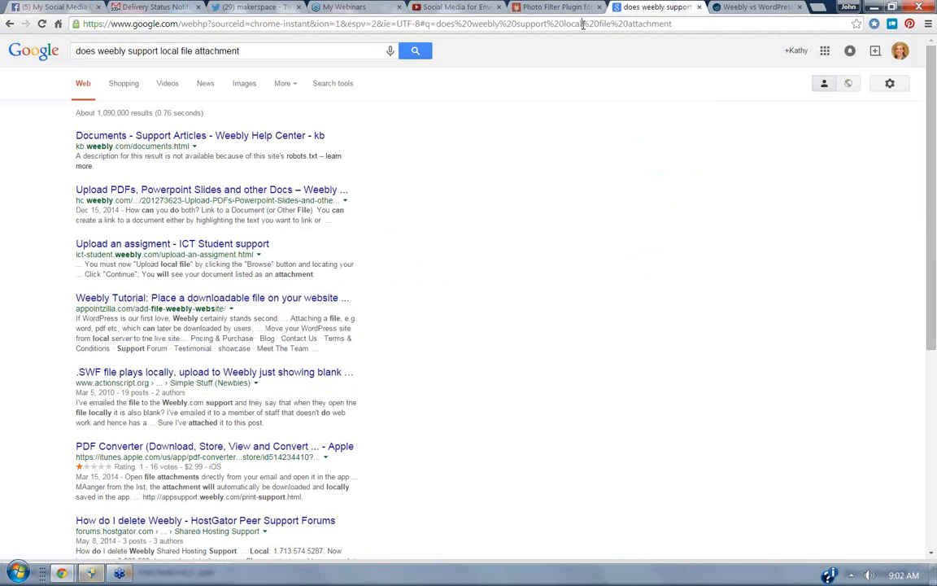
Step: Load cothrive.org in the tab that showed the Google results
left_click(527, 23)
type("cothrive.org")
key("Return")
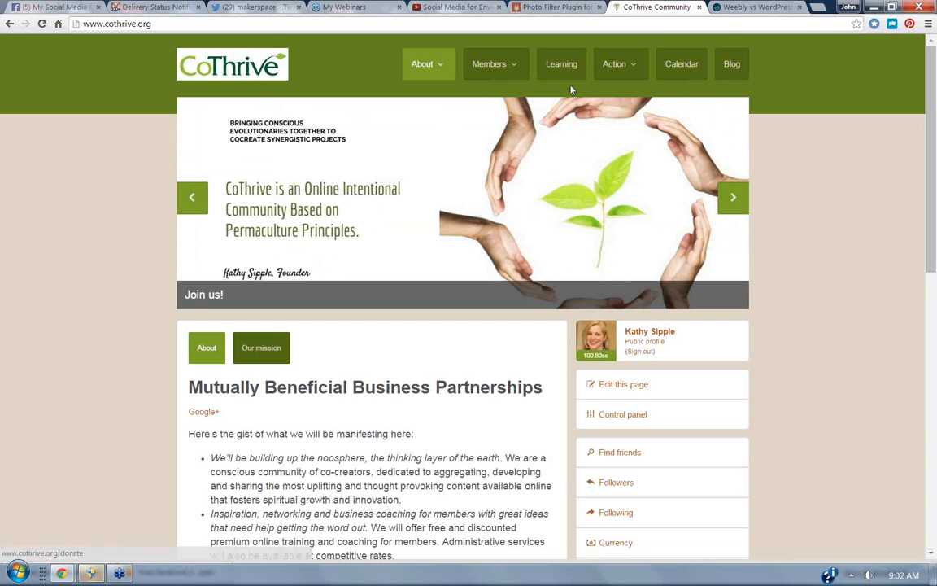
Step: Browse the CoThrive menus and open the Learning page
mouse_move(497, 71)
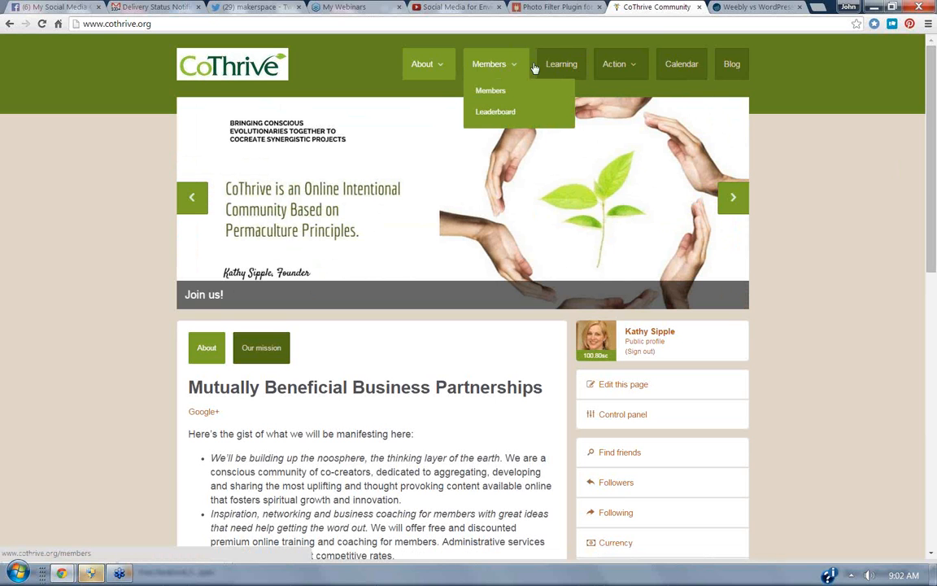
mouse_move(623, 73)
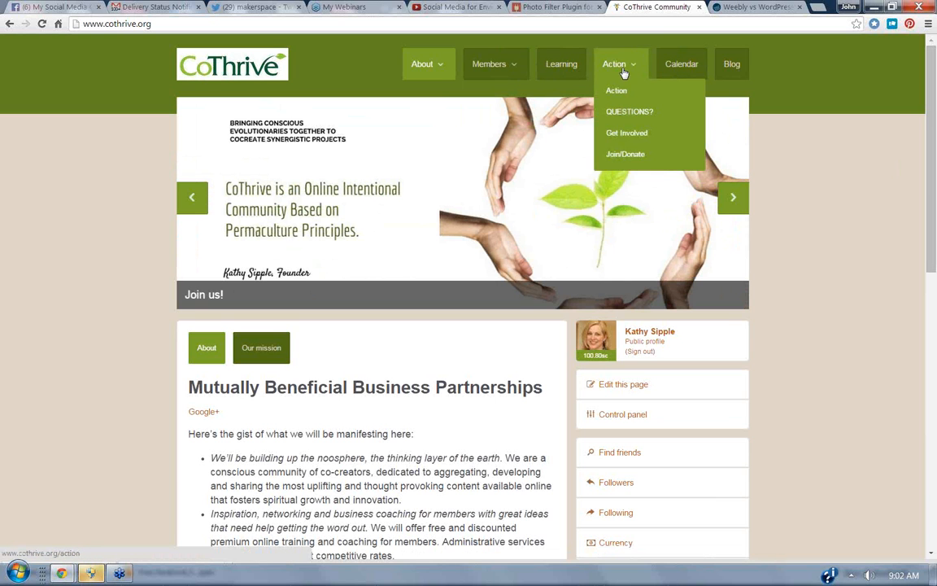
left_click(562, 67)
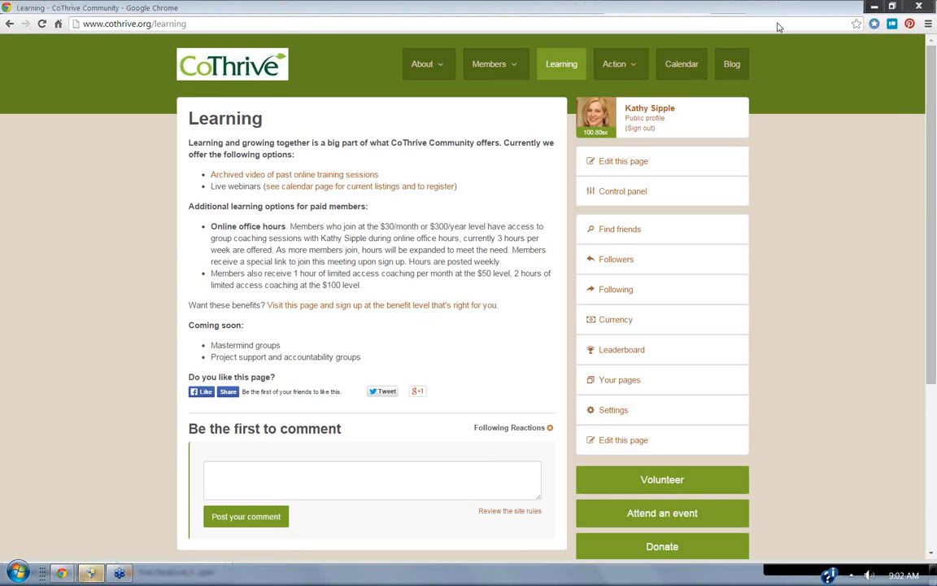
left_click_drag(930, 351, 929, 326)
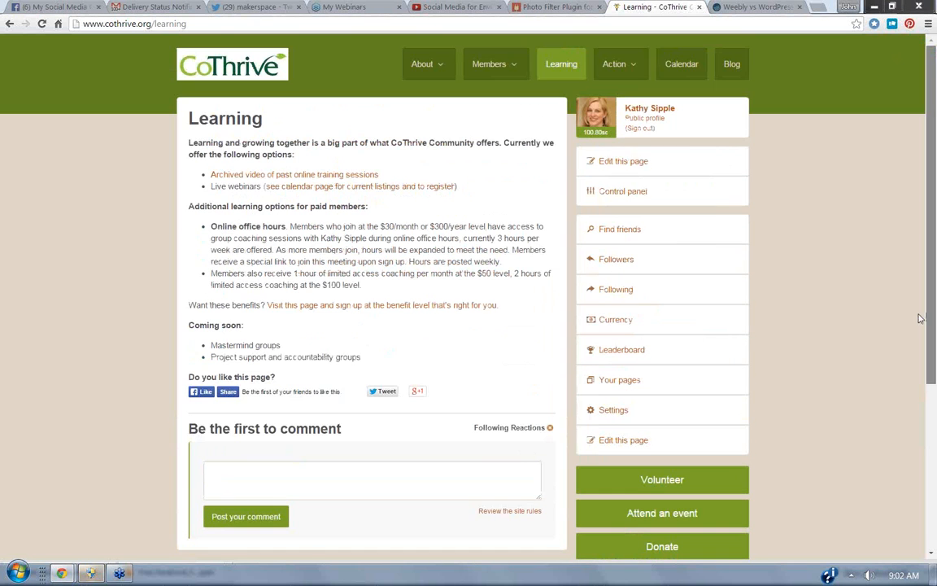
Step: Open the CoThrive Calendar page with its events map and upcoming events
left_click(696, 64)
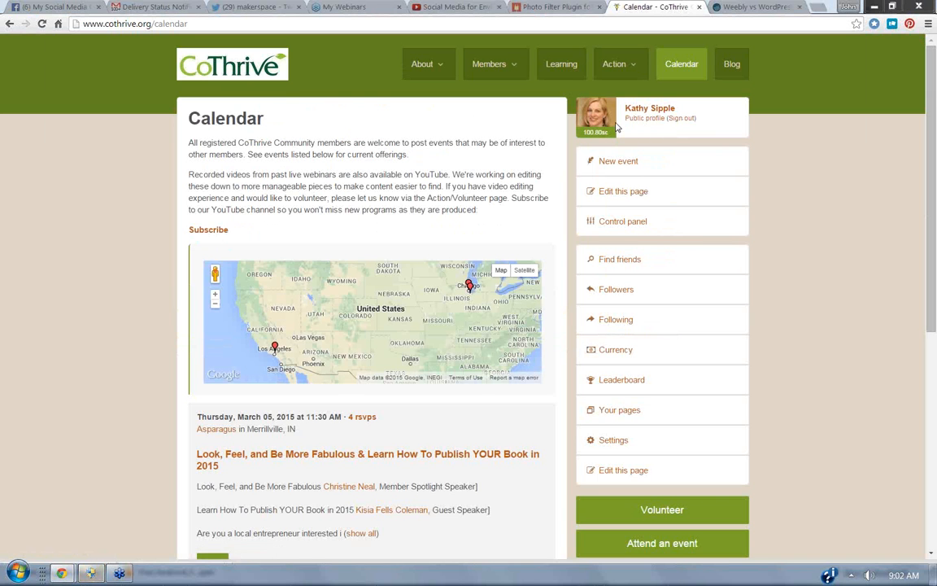
left_click(248, 464)
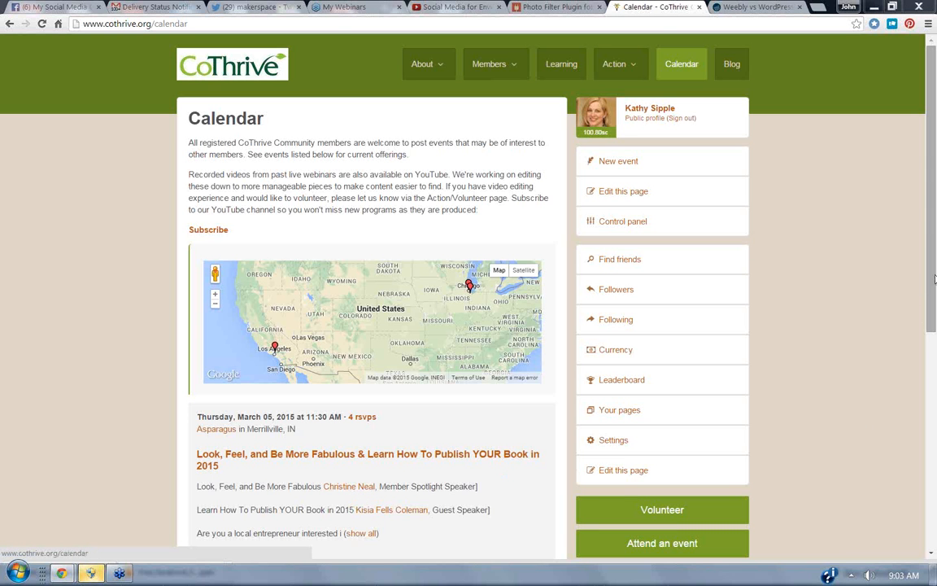
left_click_drag(934, 279, 920, 266)
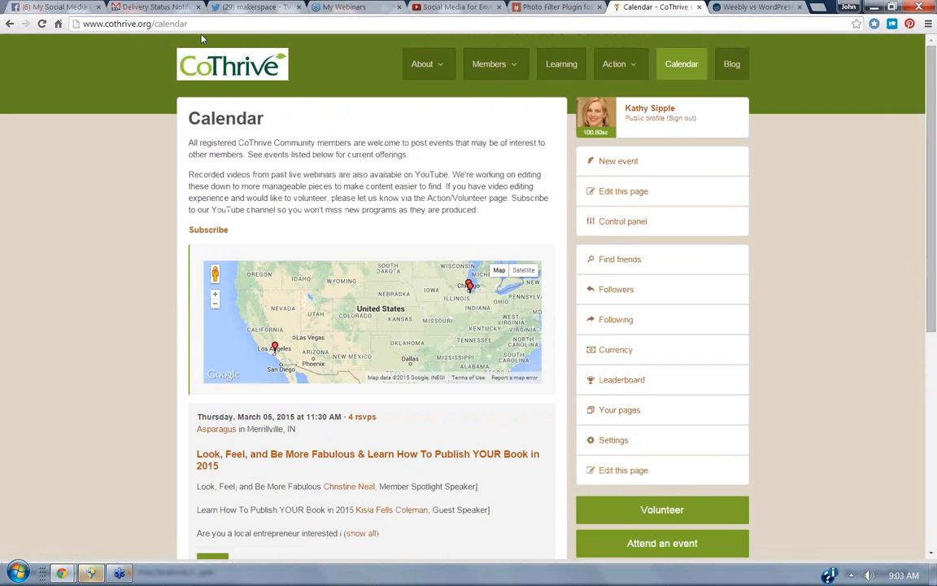